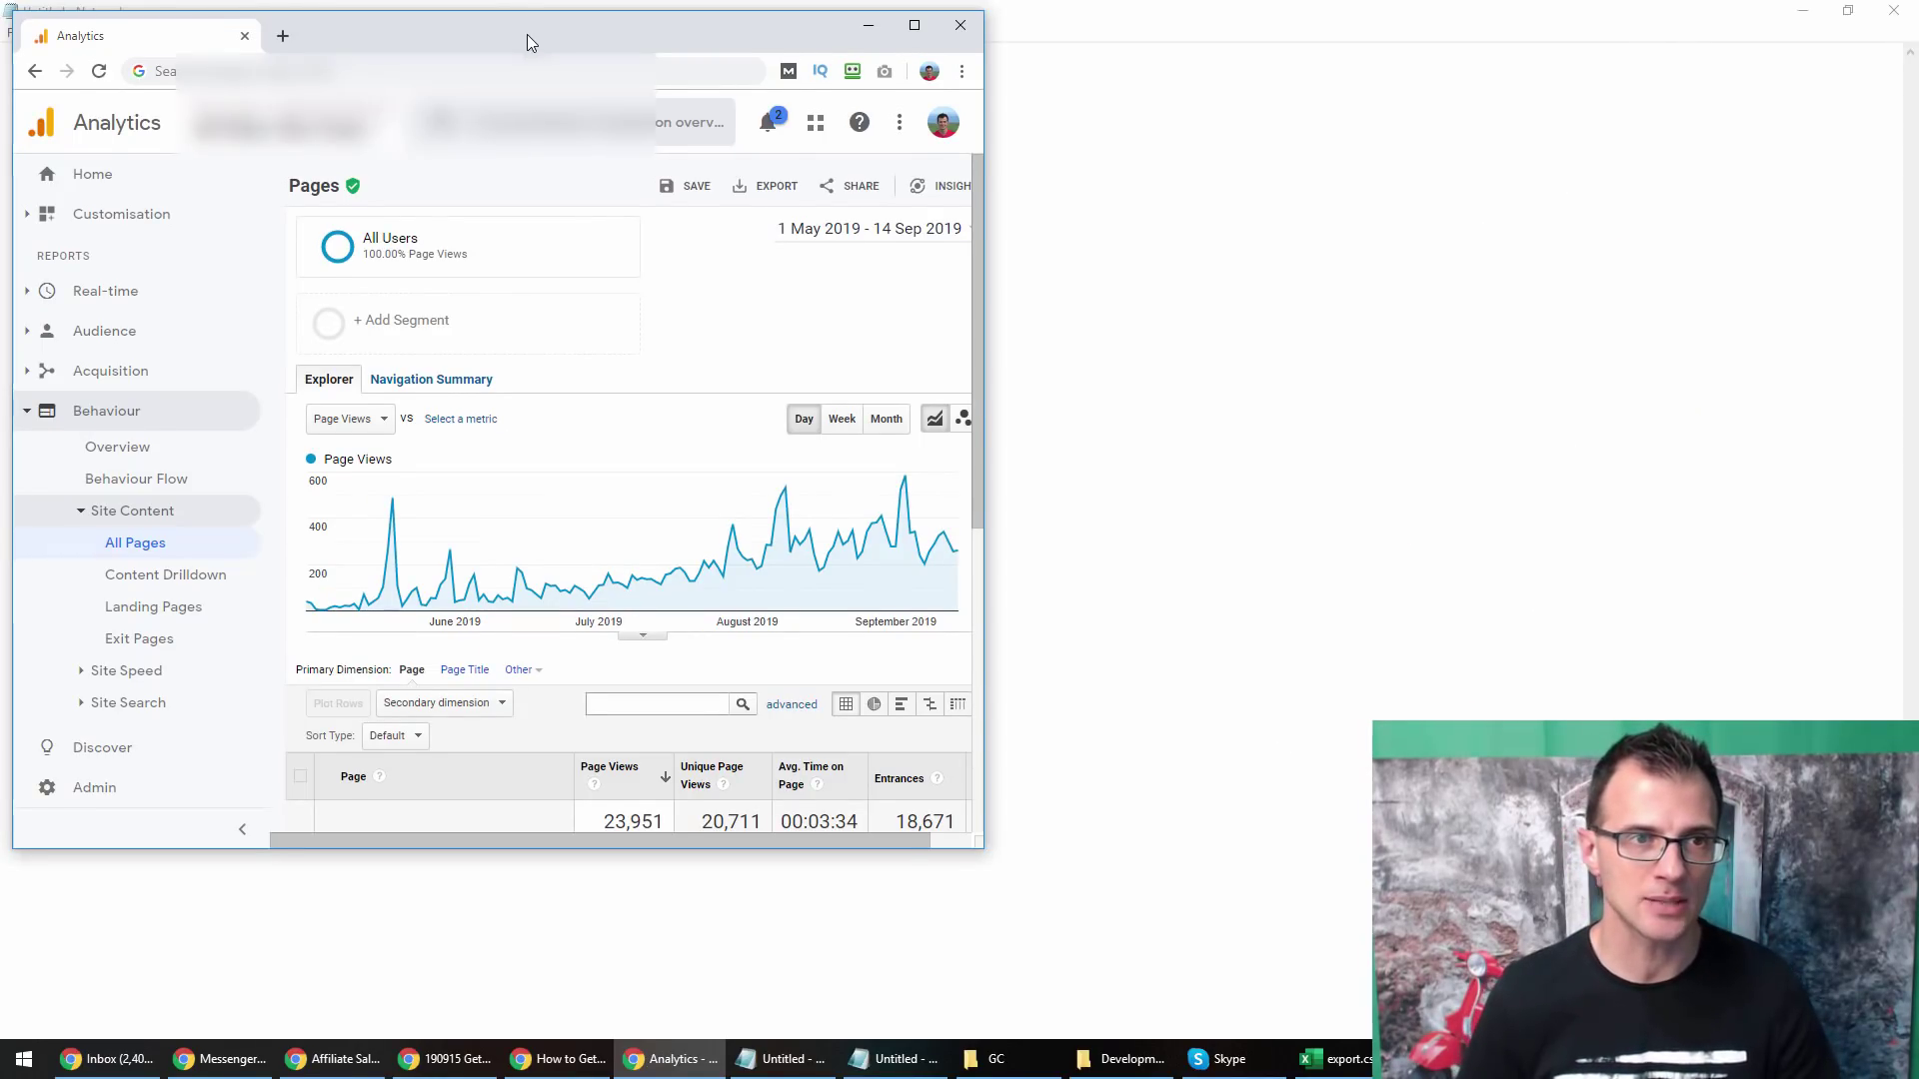
Nudge the Analytics window and bring up the ClickBank dashboard showing $454.41 in sales this week.
{"action": "left_click_drag", "start_coordinate": [532, 42], "coordinate": [524, 37]}
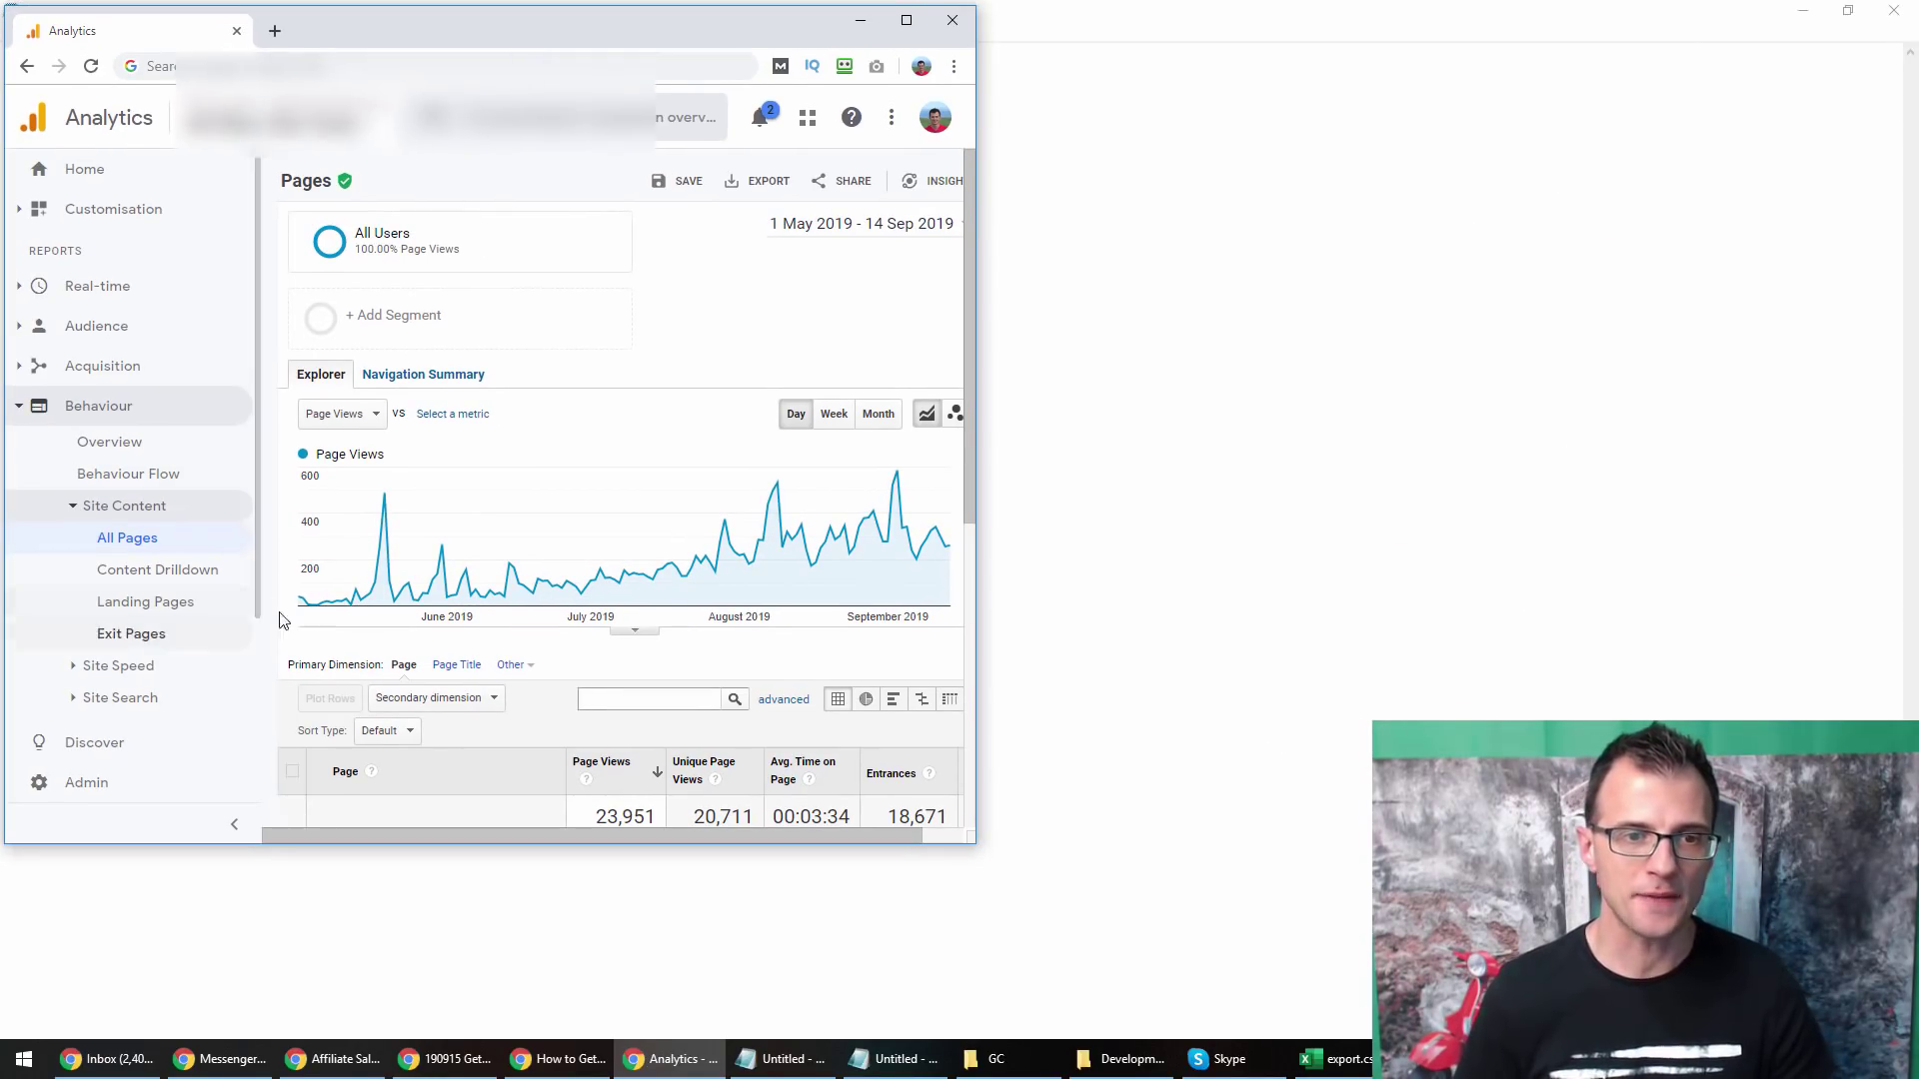
{"action": "mouse_move", "coordinate": [308, 611]}
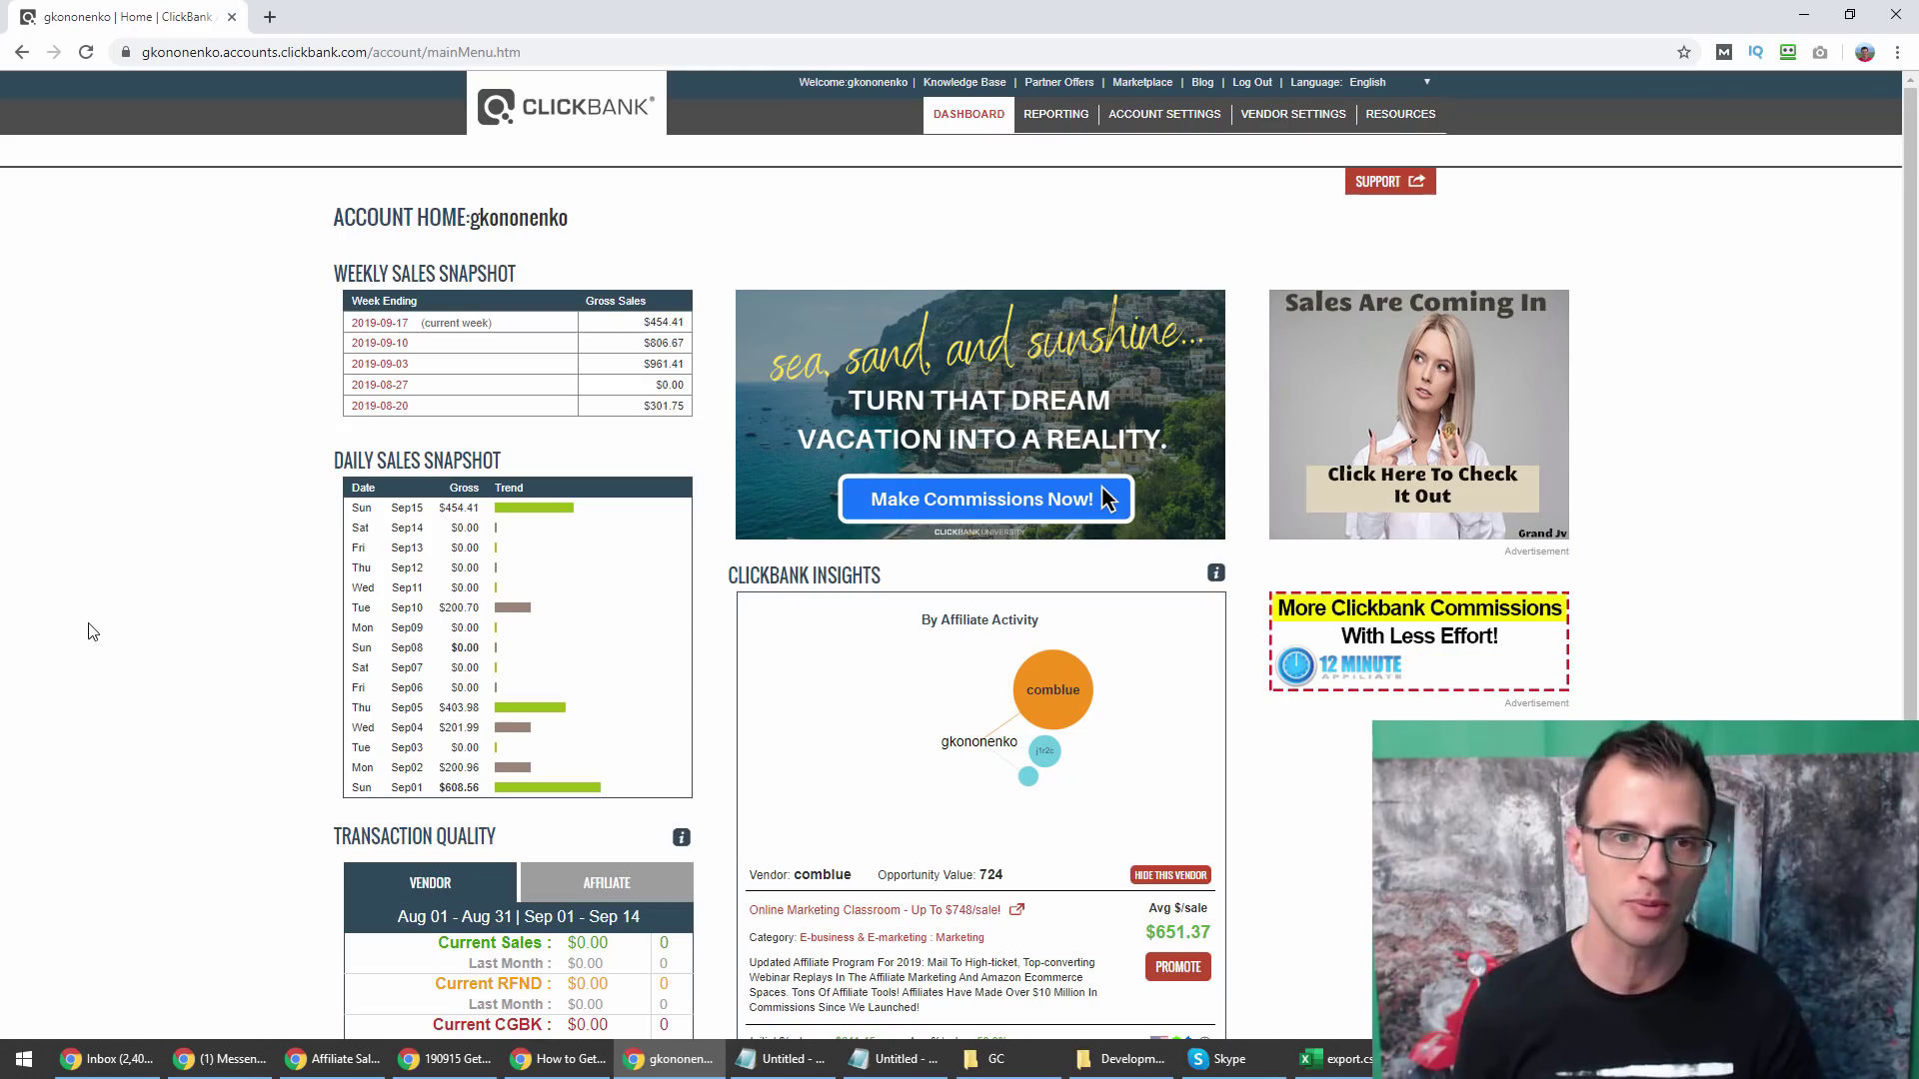
Go to ClickBank's Marketplace page with its product categories and search box.
{"action": "scroll", "coordinate": [60, 615], "scroll_direction": "down", "scroll_amount": 2}
{"action": "scroll", "coordinate": [120, 610], "scroll_direction": "up", "scroll_amount": 2}
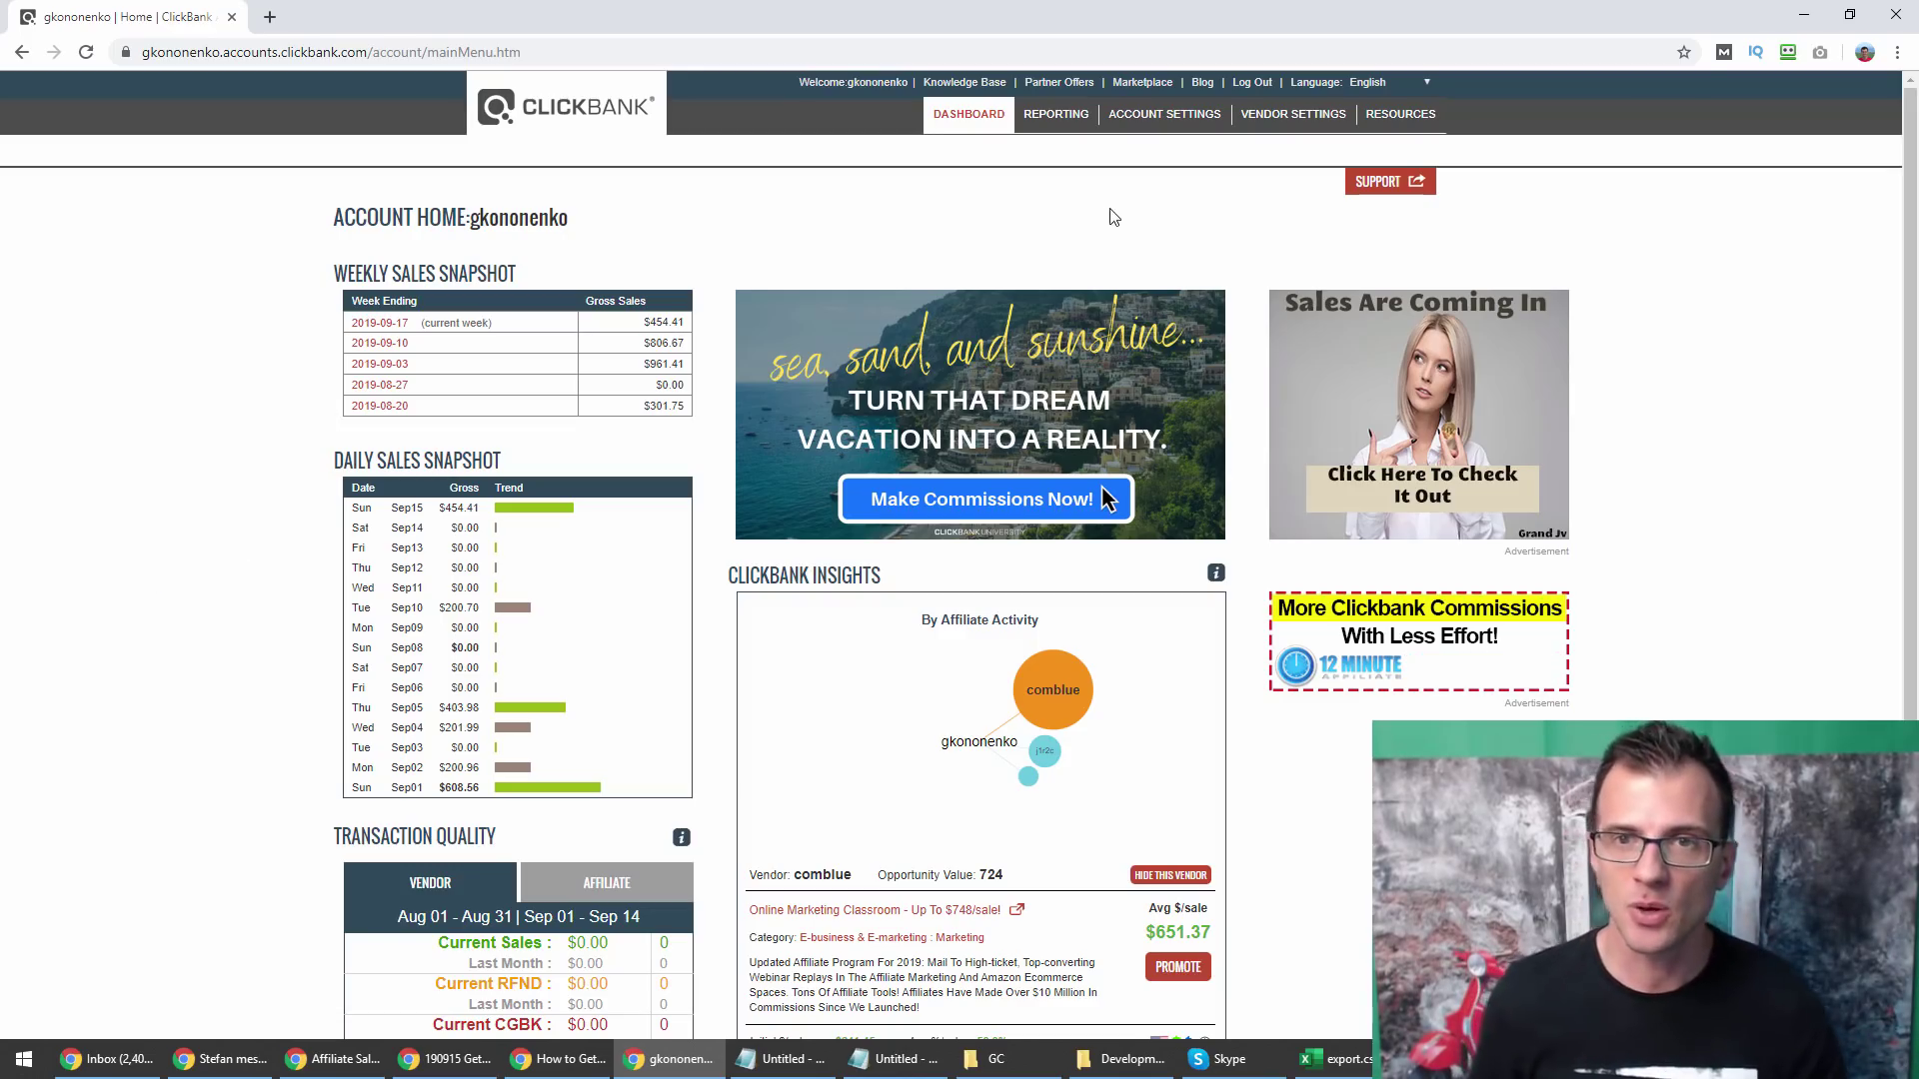
{"action": "left_click", "coordinate": [1147, 88]}
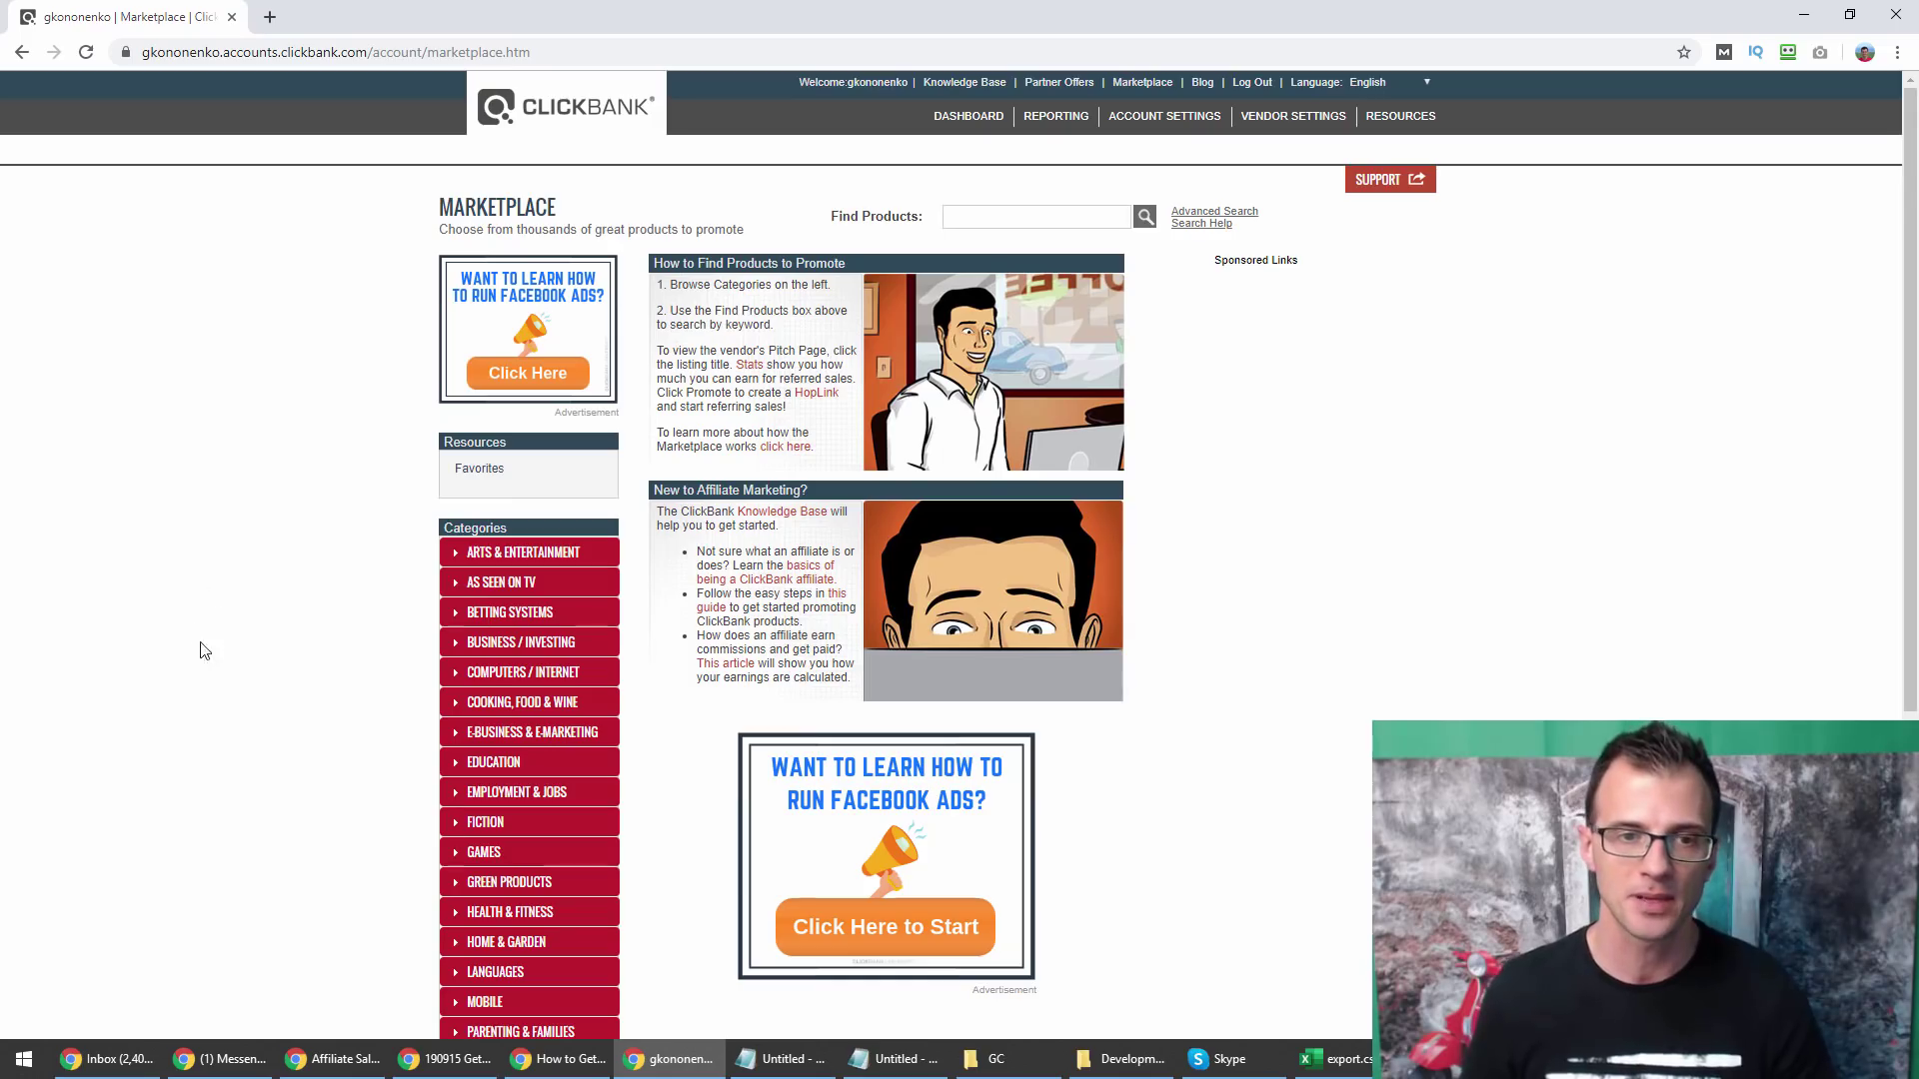
Run a Marketplace Advanced Search for items with gravity higher than 20, returning 148 results.
{"action": "scroll", "coordinate": [224, 627], "scroll_direction": "down", "scroll_amount": 2}
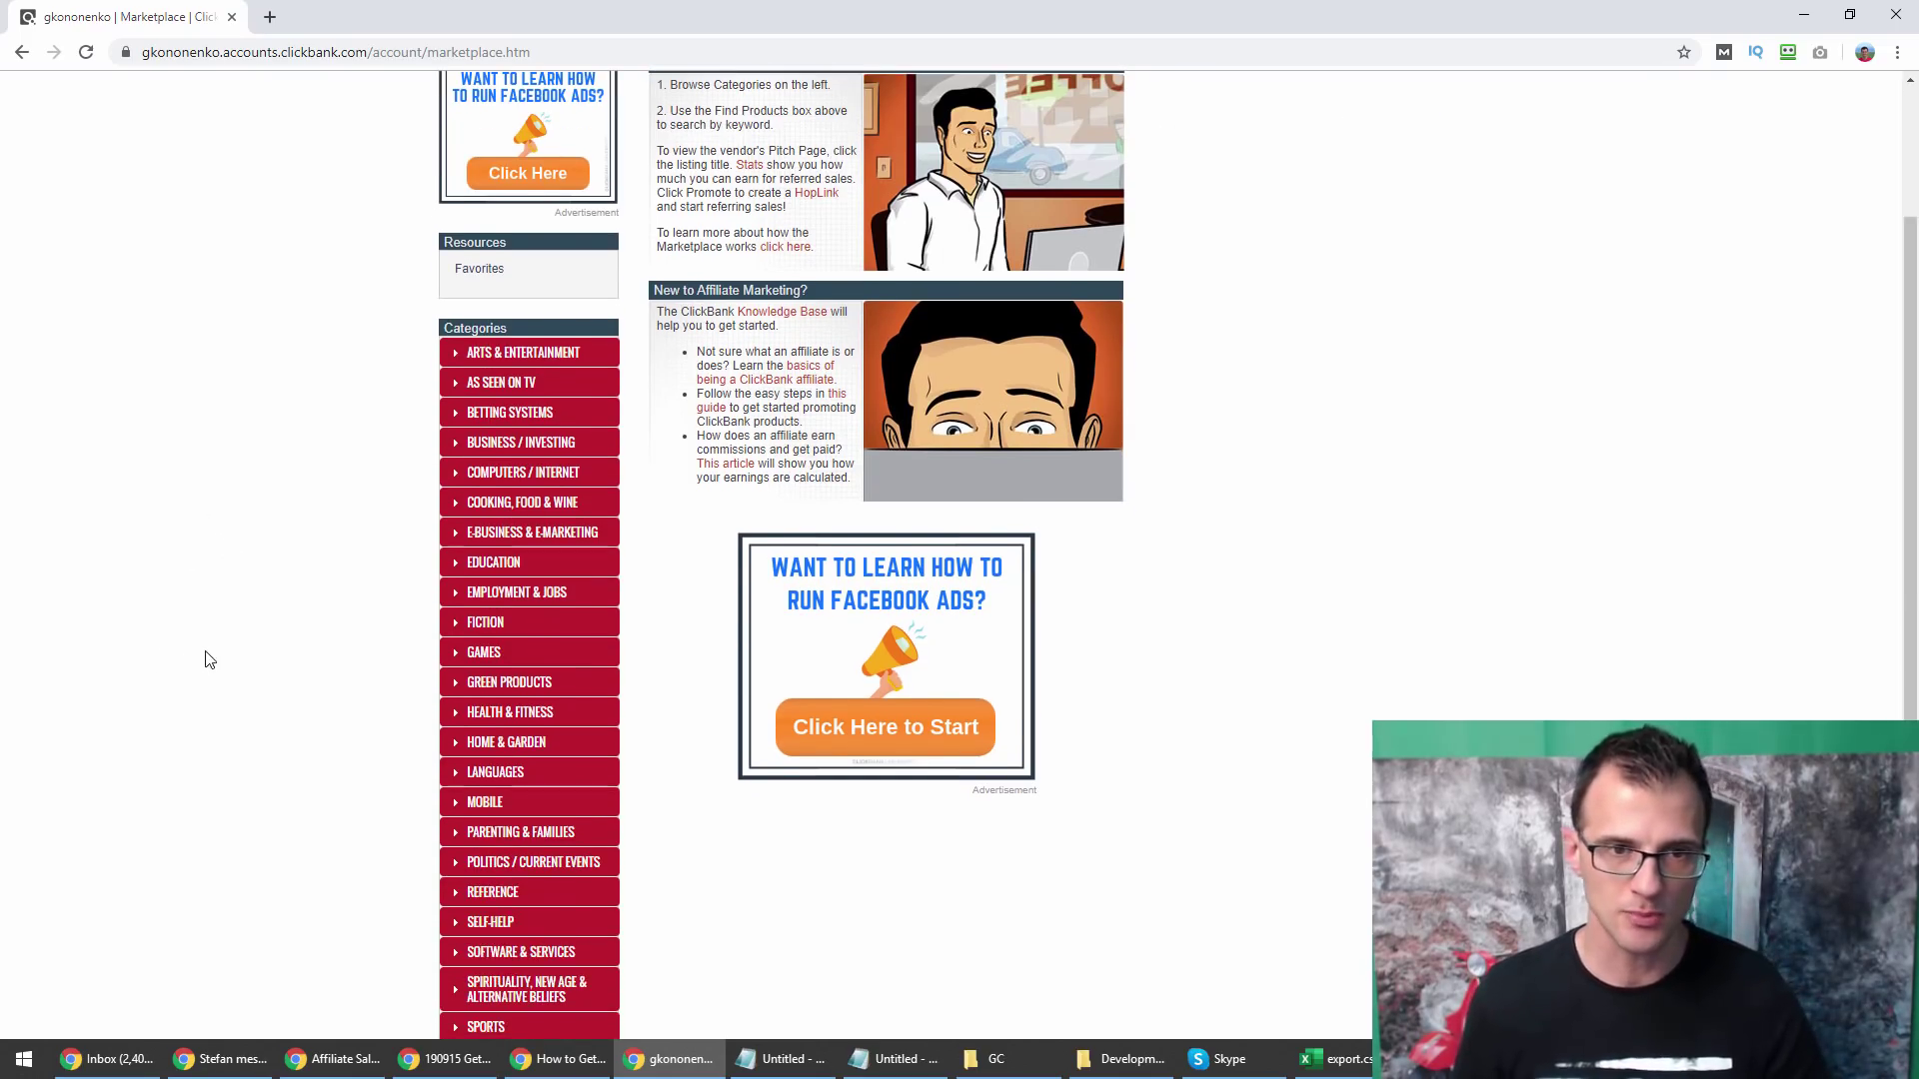
{"action": "scroll", "coordinate": [150, 570], "scroll_direction": "down", "scroll_amount": 2}
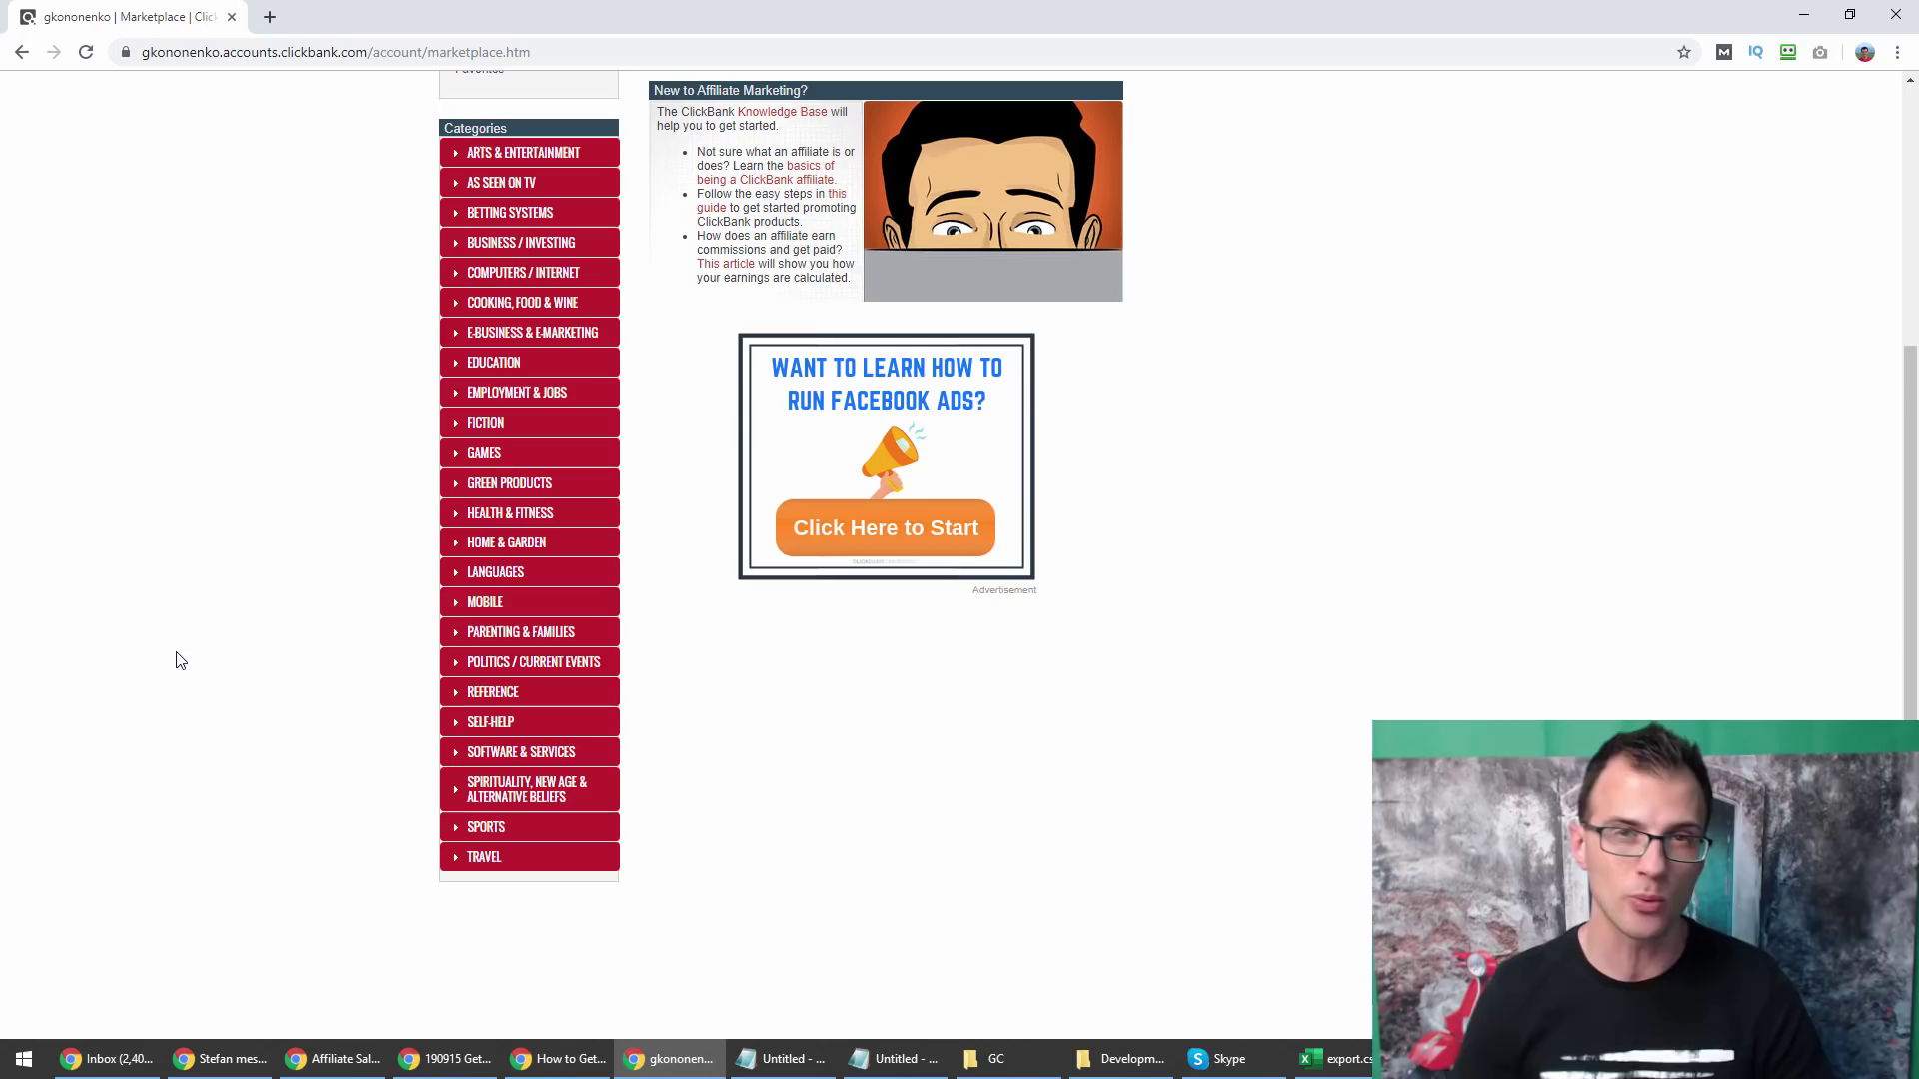
{"action": "scroll", "coordinate": [223, 566], "scroll_direction": "up", "scroll_amount": 4}
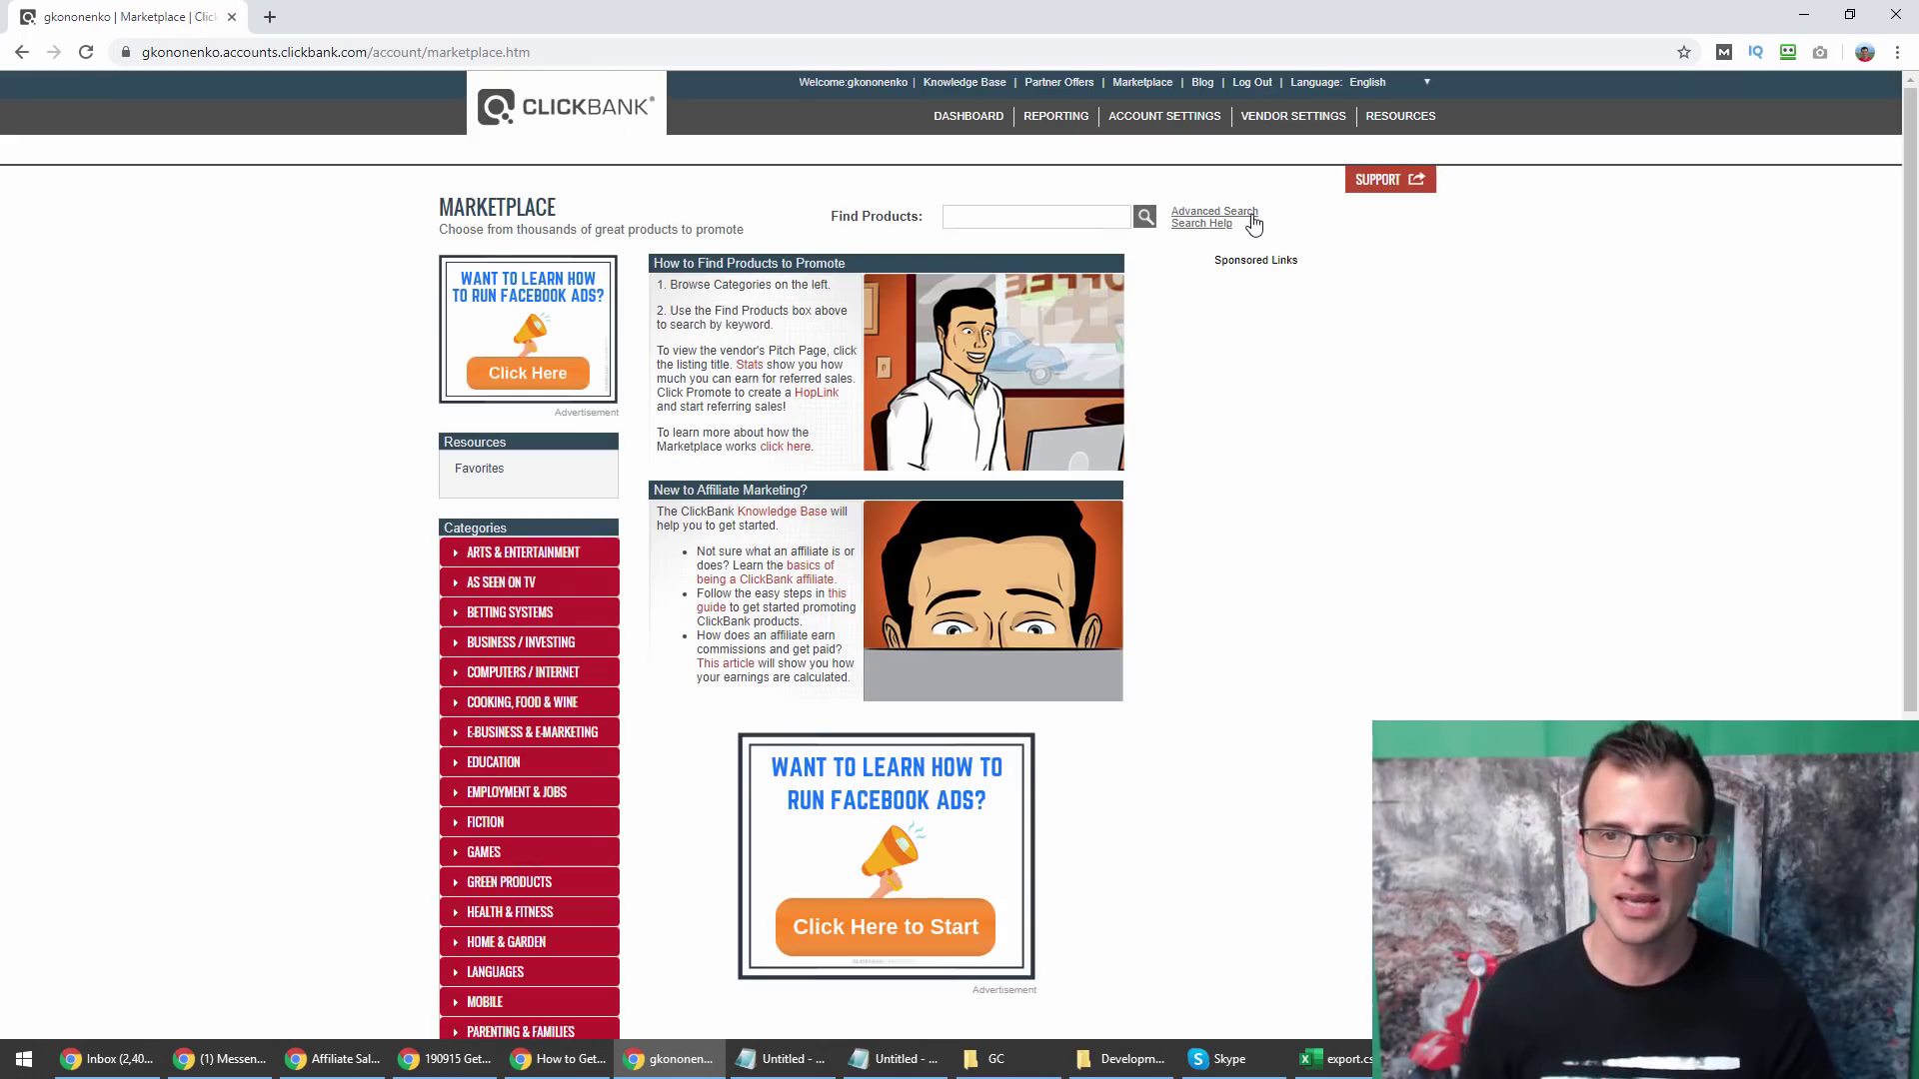
{"action": "left_click", "coordinate": [1217, 212]}
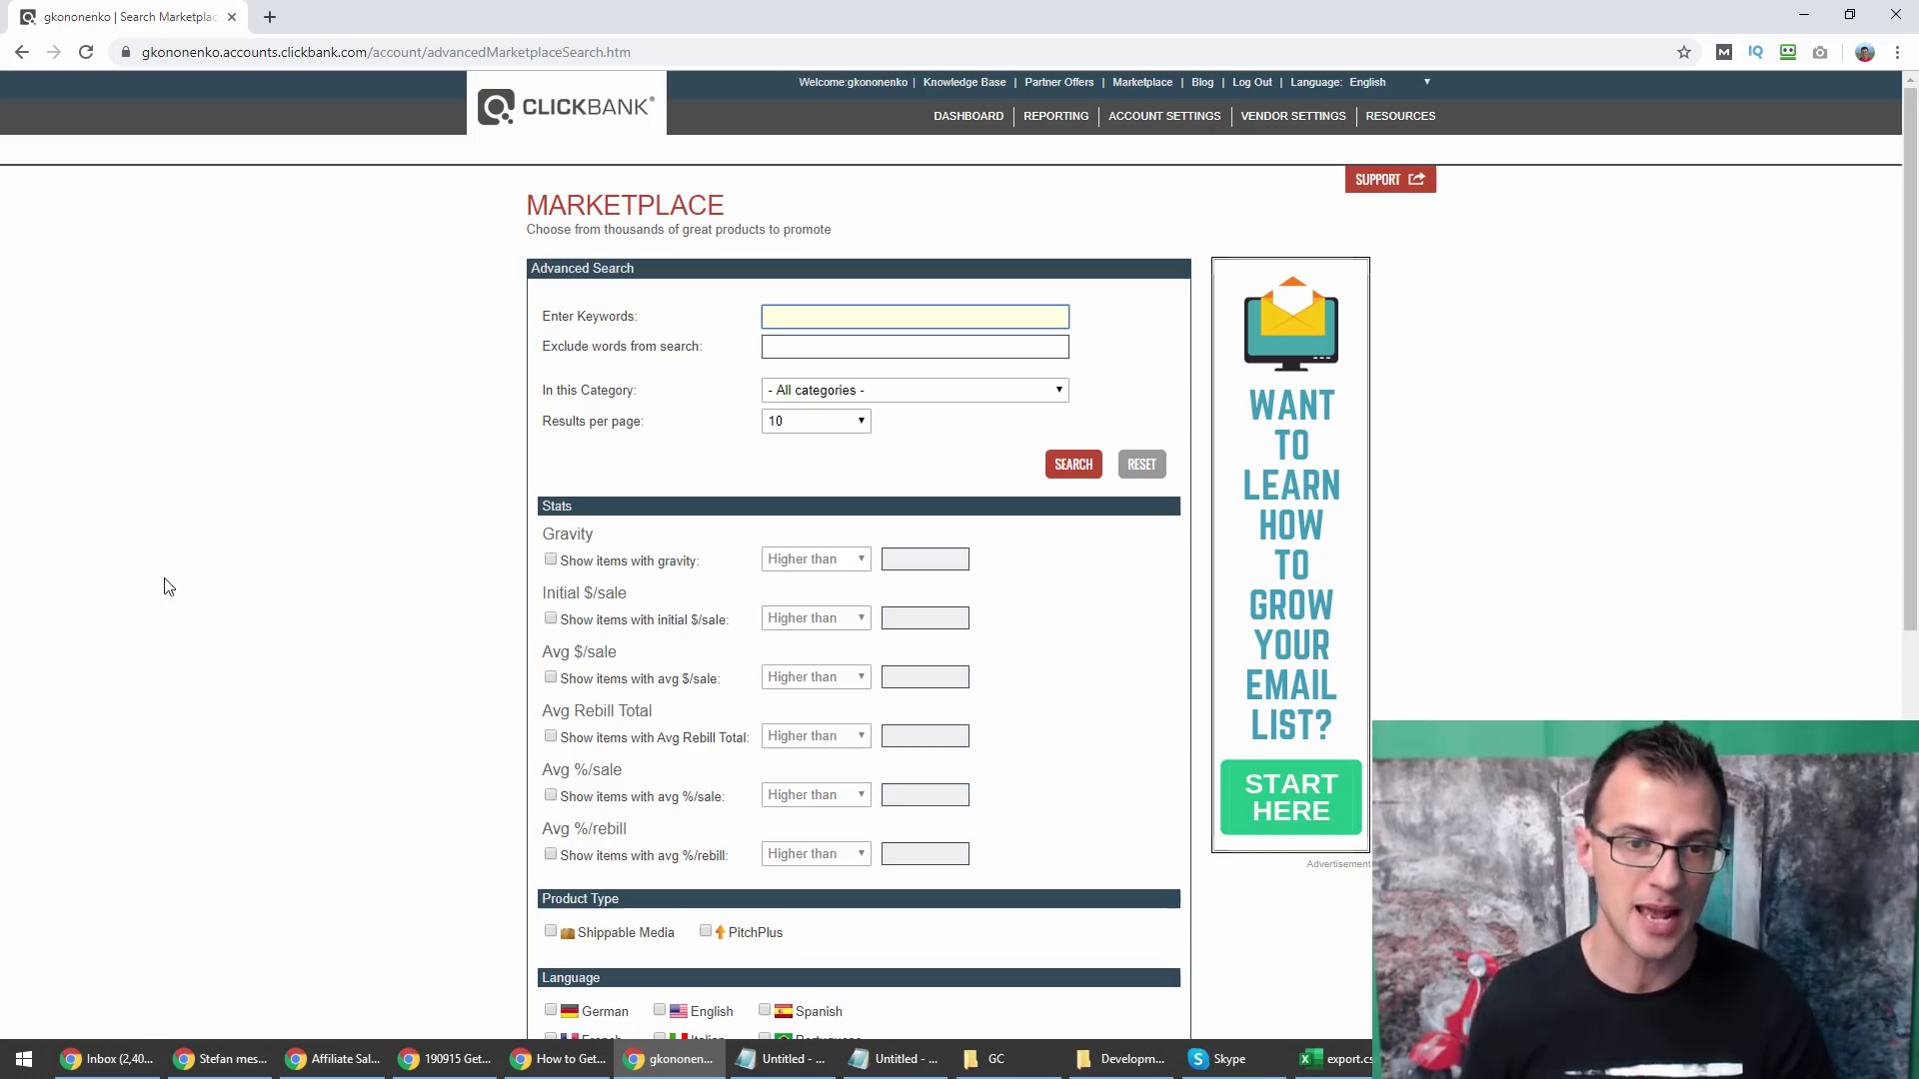
{"action": "left_click", "coordinate": [551, 559]}
{"action": "left_click", "coordinate": [949, 558]}
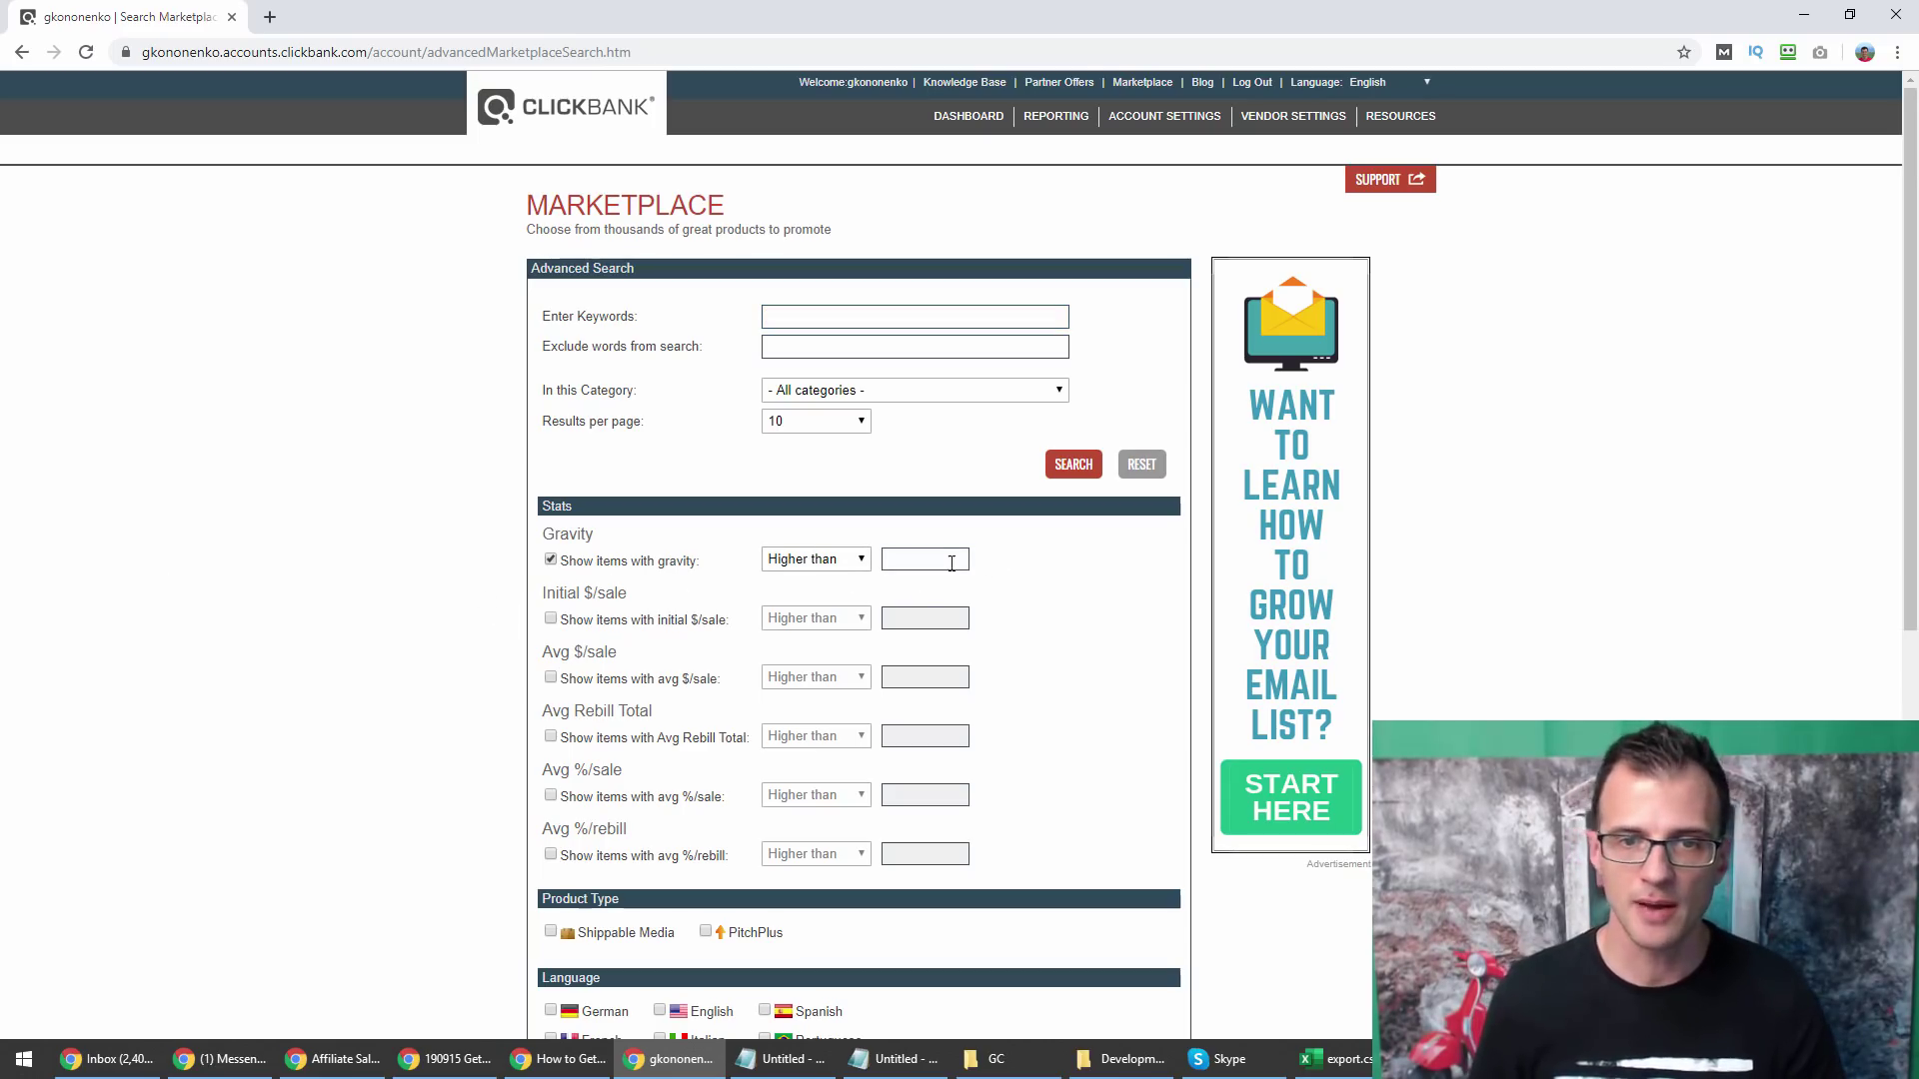
{"action": "type", "text": "20"}
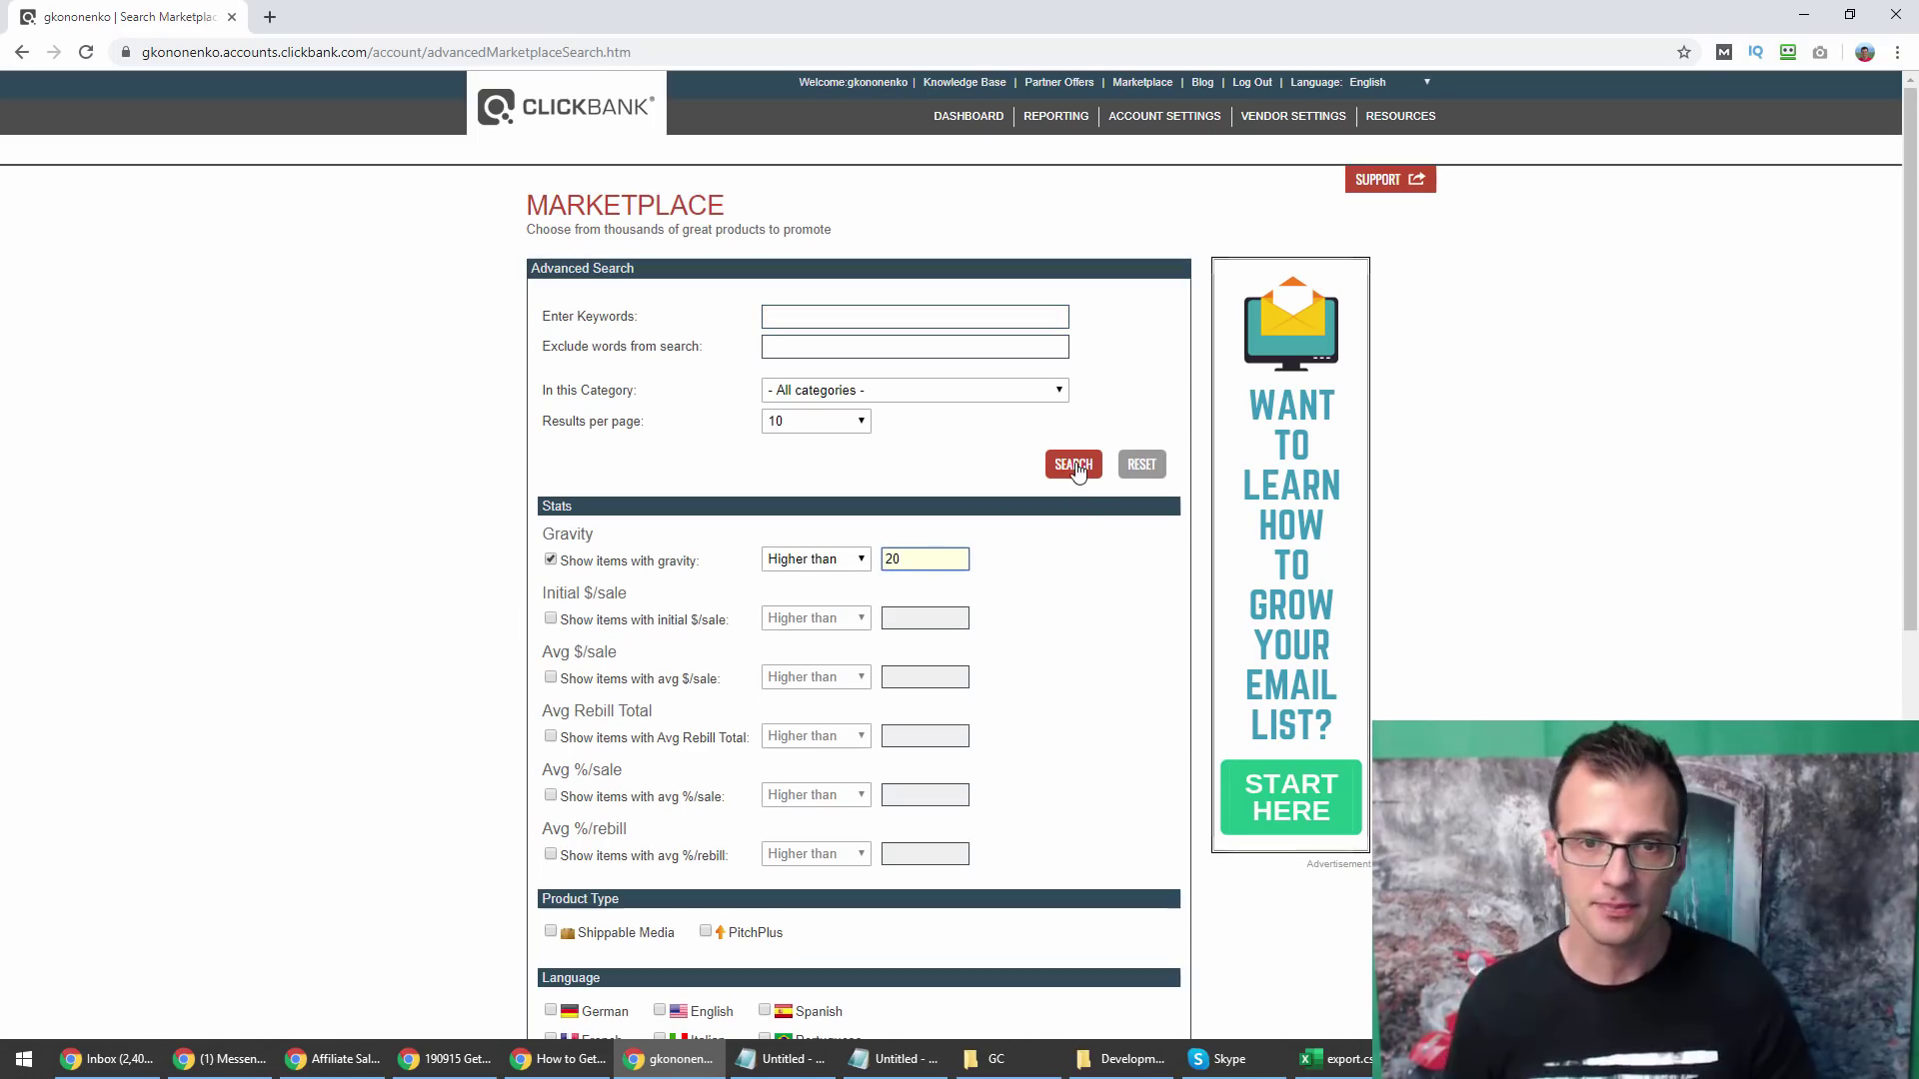
{"action": "left_click", "coordinate": [1073, 464]}
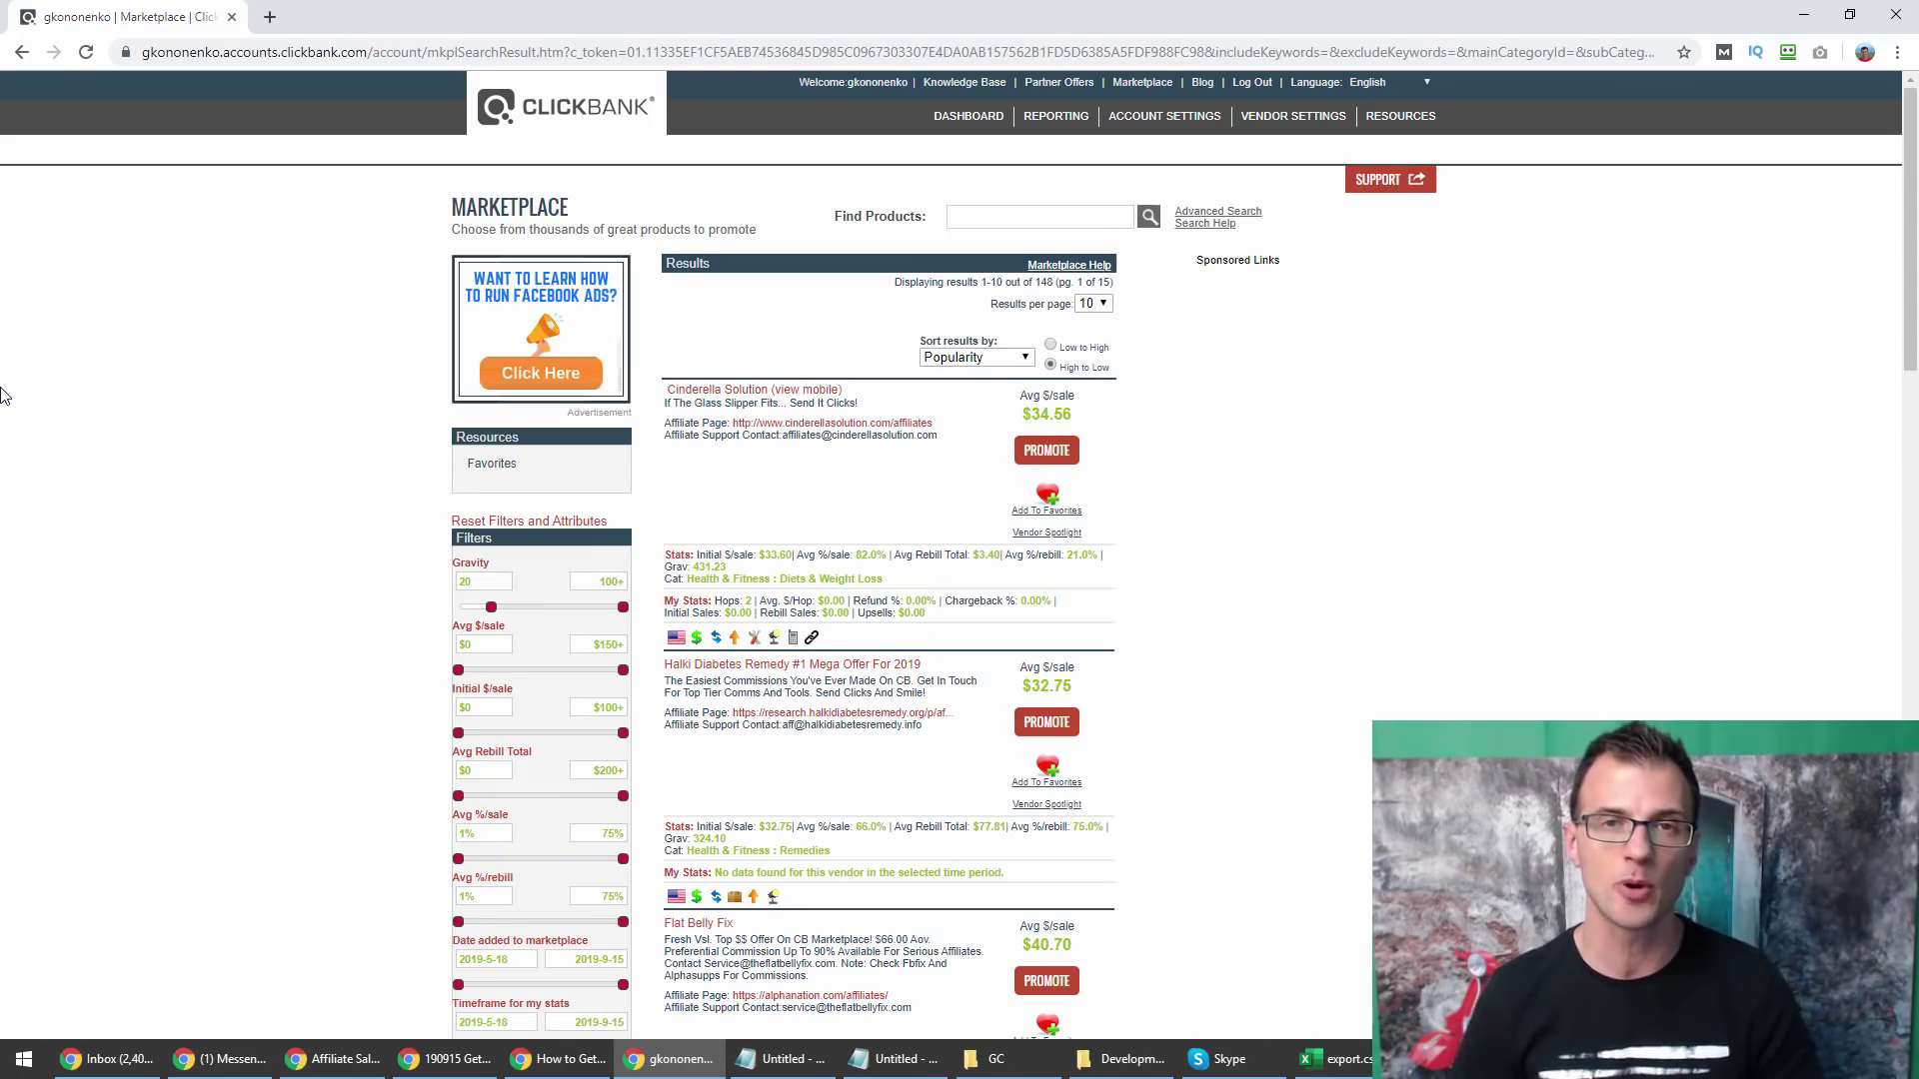
Sort the results by Gravity and browse down to Text Chemistry (gravity 104.13, $44.34 per sale).
{"action": "left_click", "coordinate": [996, 364]}
{"action": "left_click", "coordinate": [971, 572]}
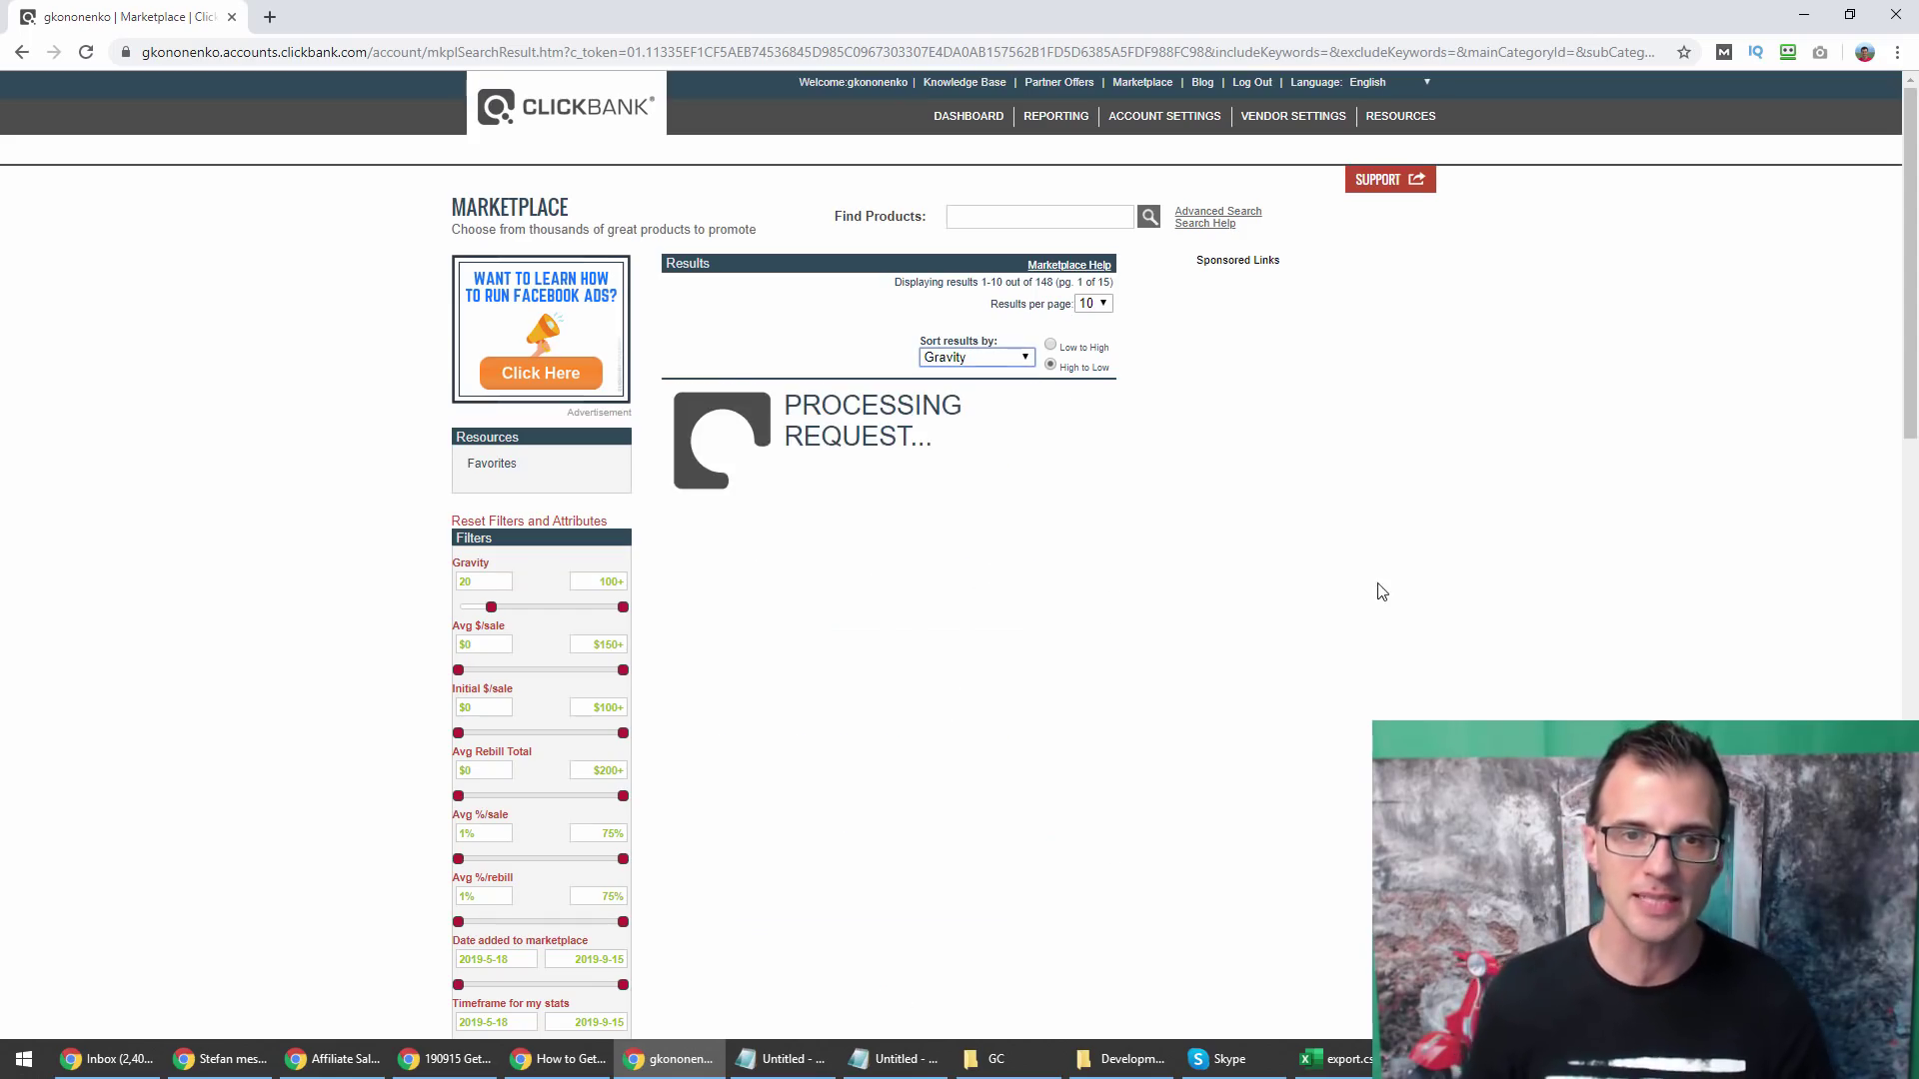
{"action": "scroll", "coordinate": [1379, 450], "scroll_direction": "down", "scroll_amount": 15}
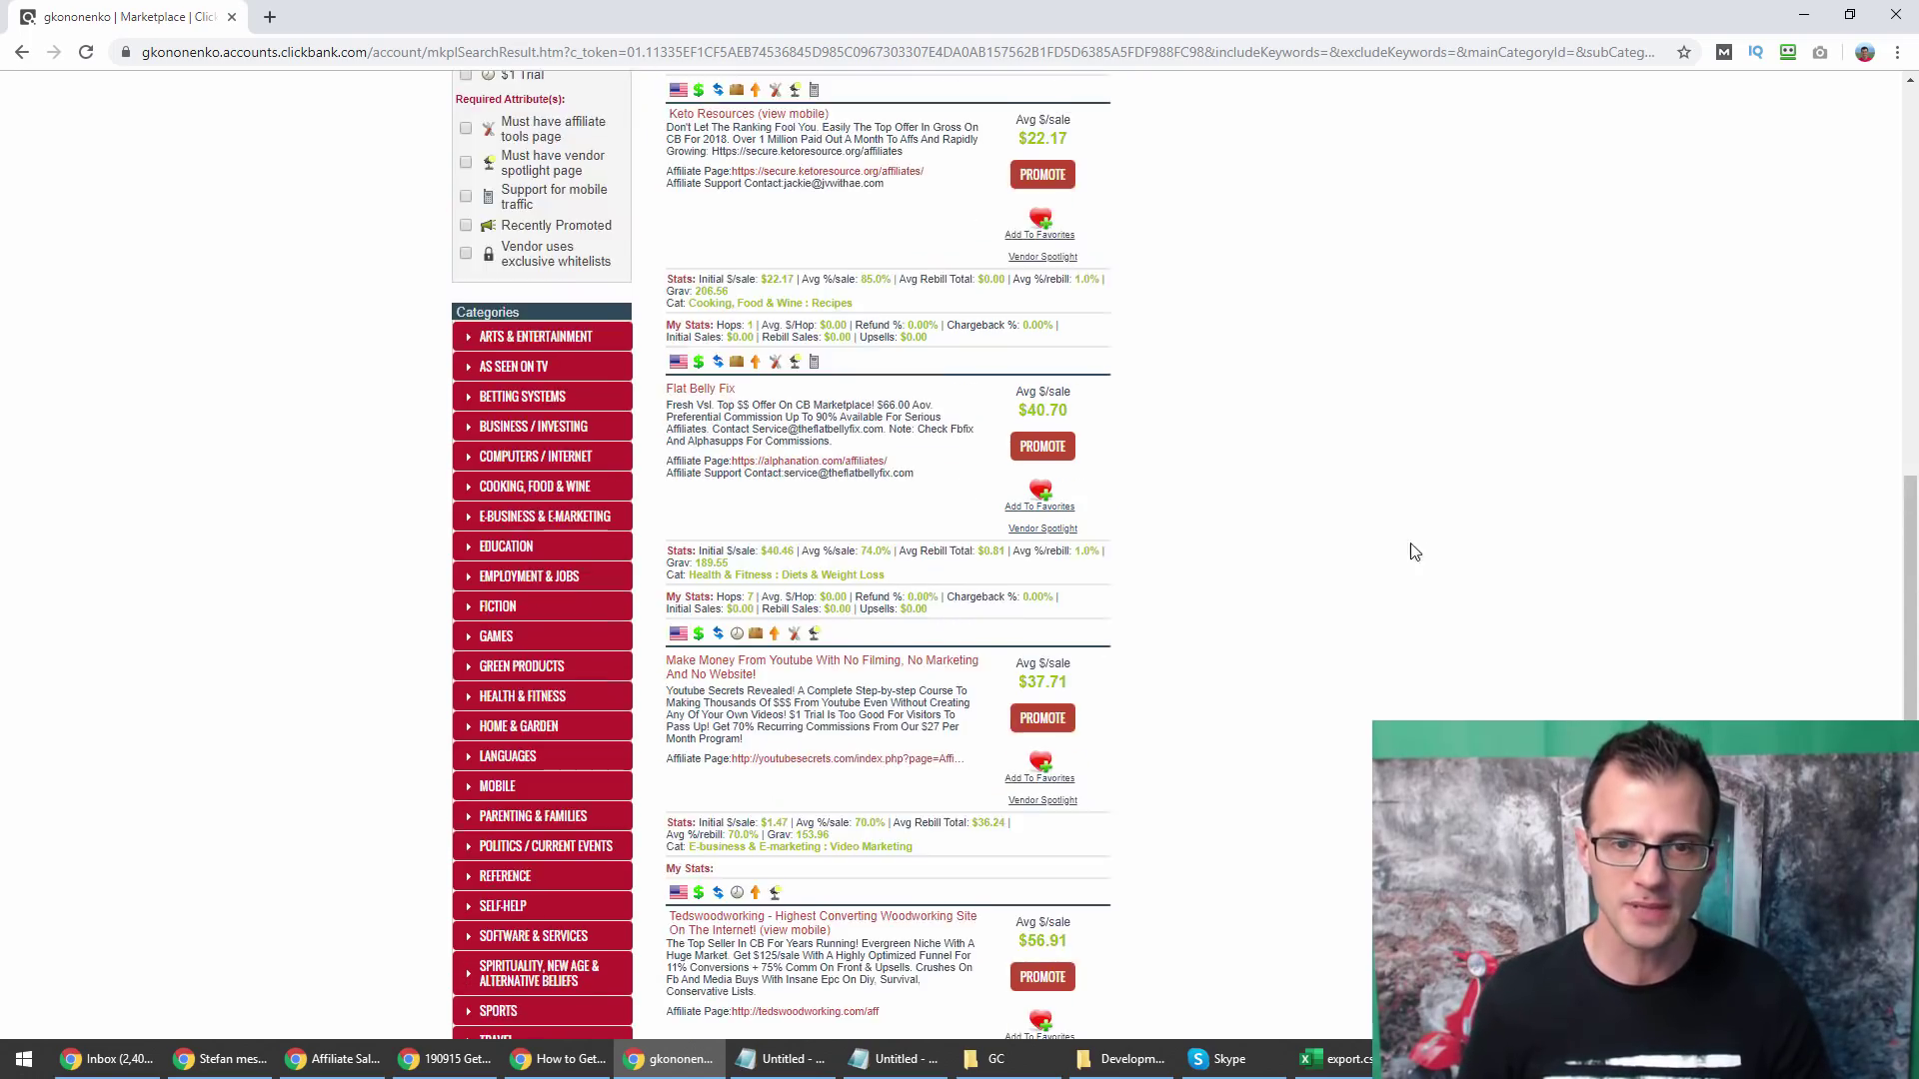
{"action": "scroll", "coordinate": [1415, 553], "scroll_direction": "down", "scroll_amount": 6}
{"action": "scroll", "coordinate": [1400, 573], "scroll_direction": "up", "scroll_amount": 15}
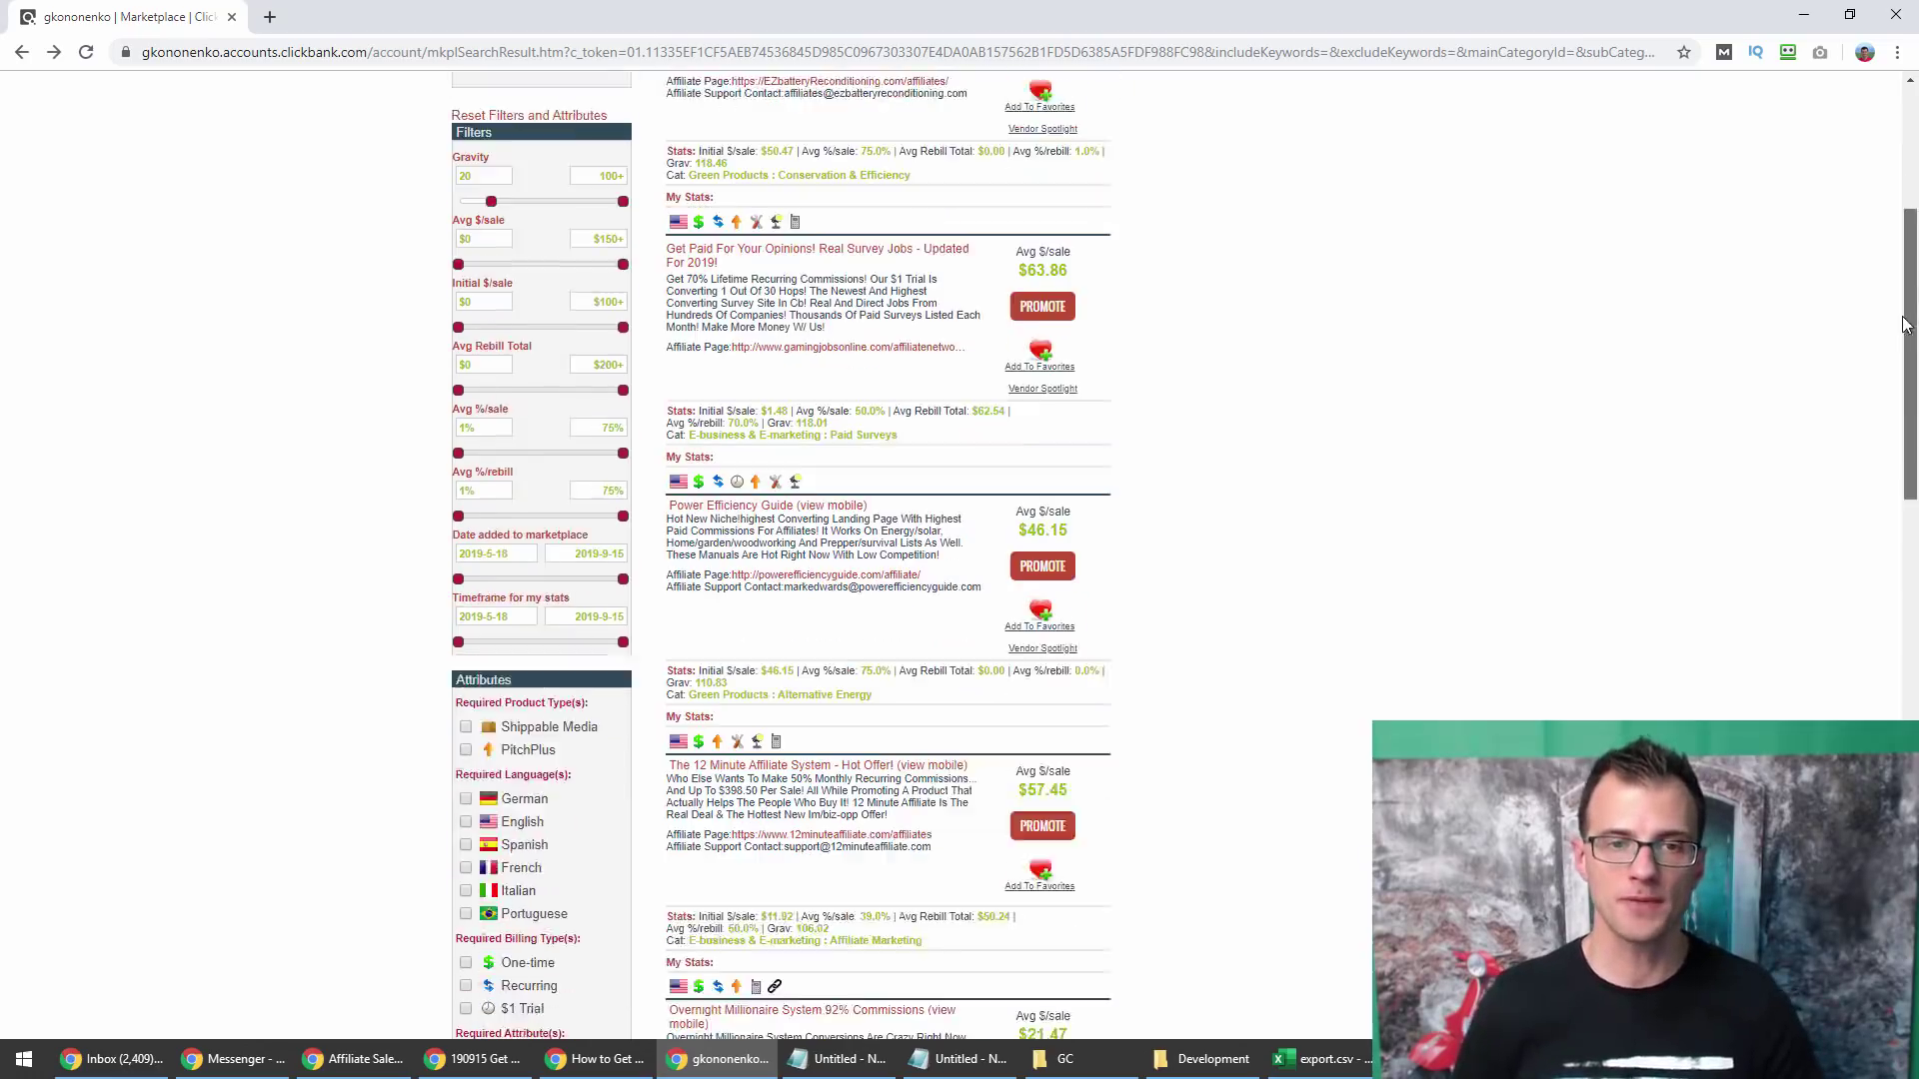
{"action": "scroll", "coordinate": [1904, 325], "scroll_direction": "down", "scroll_amount": 4}
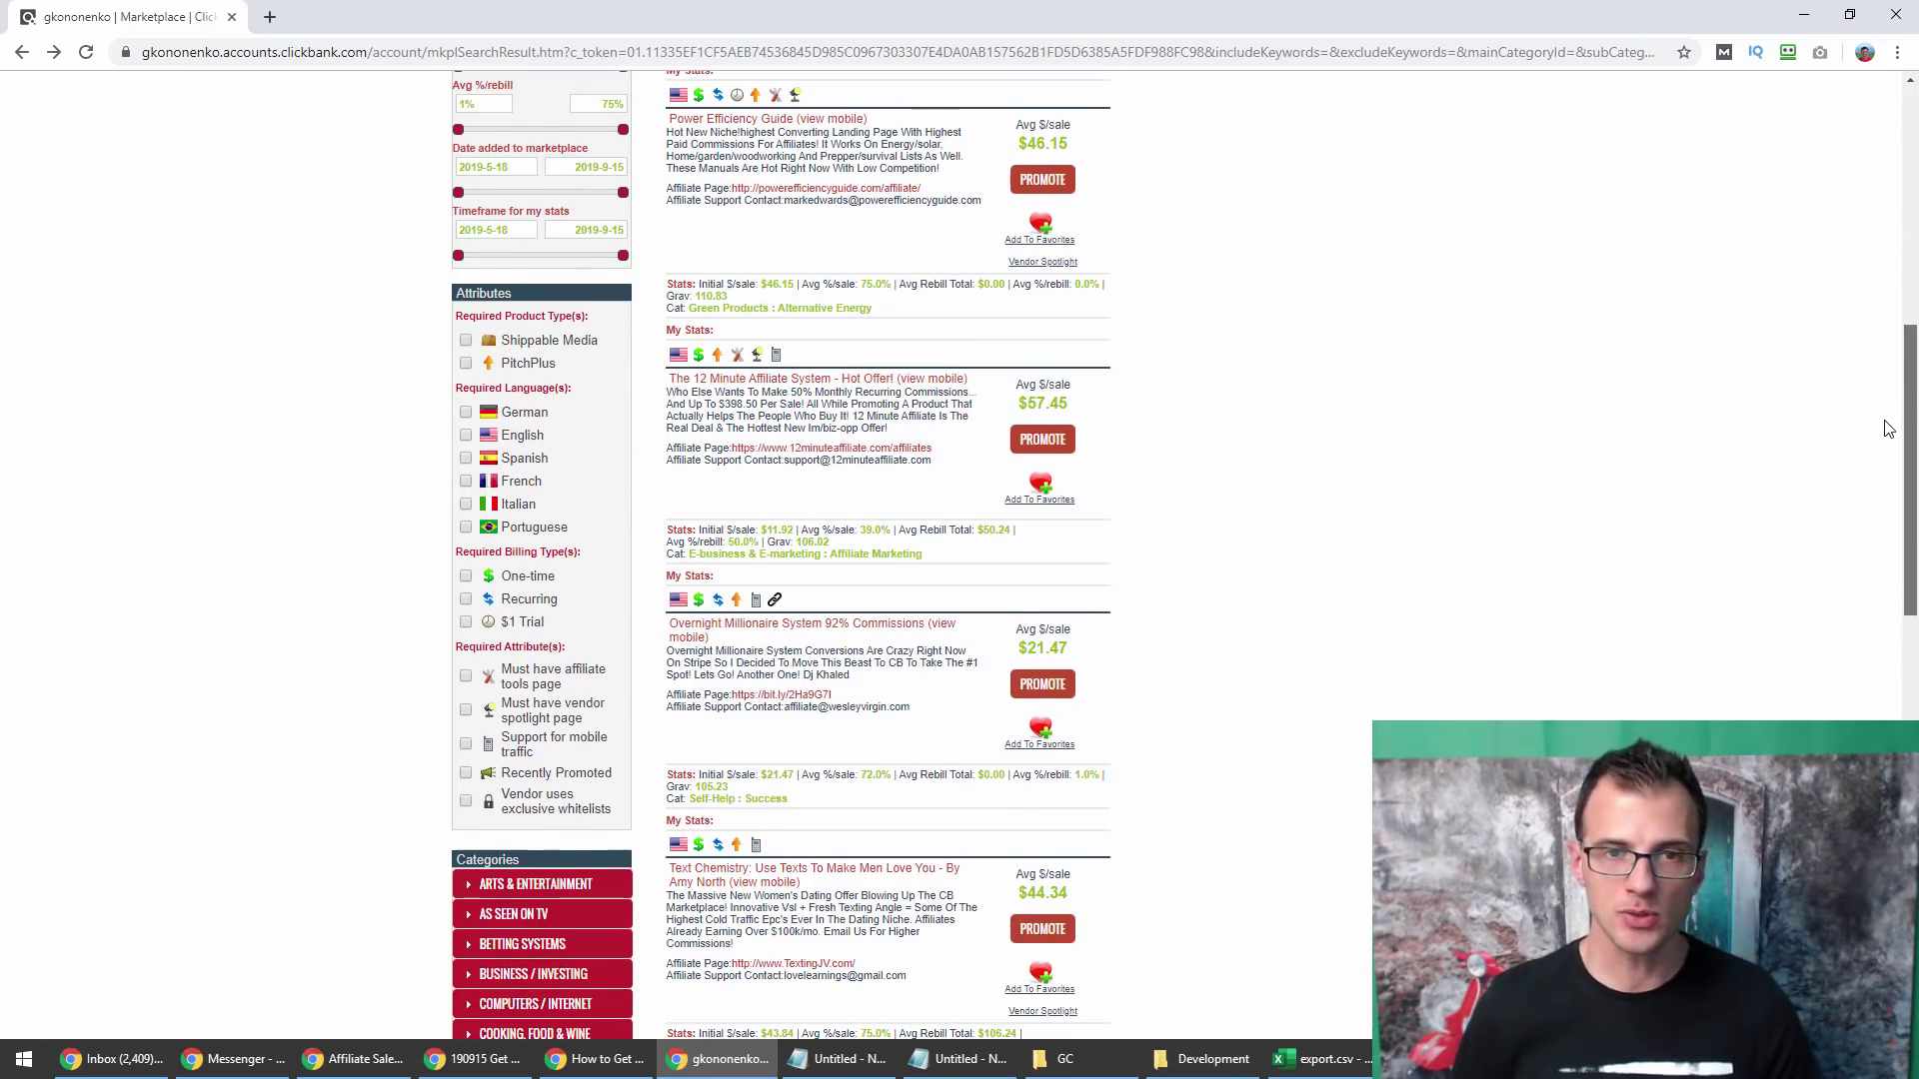
{"action": "scroll", "coordinate": [1888, 432], "scroll_direction": "down", "scroll_amount": 6}
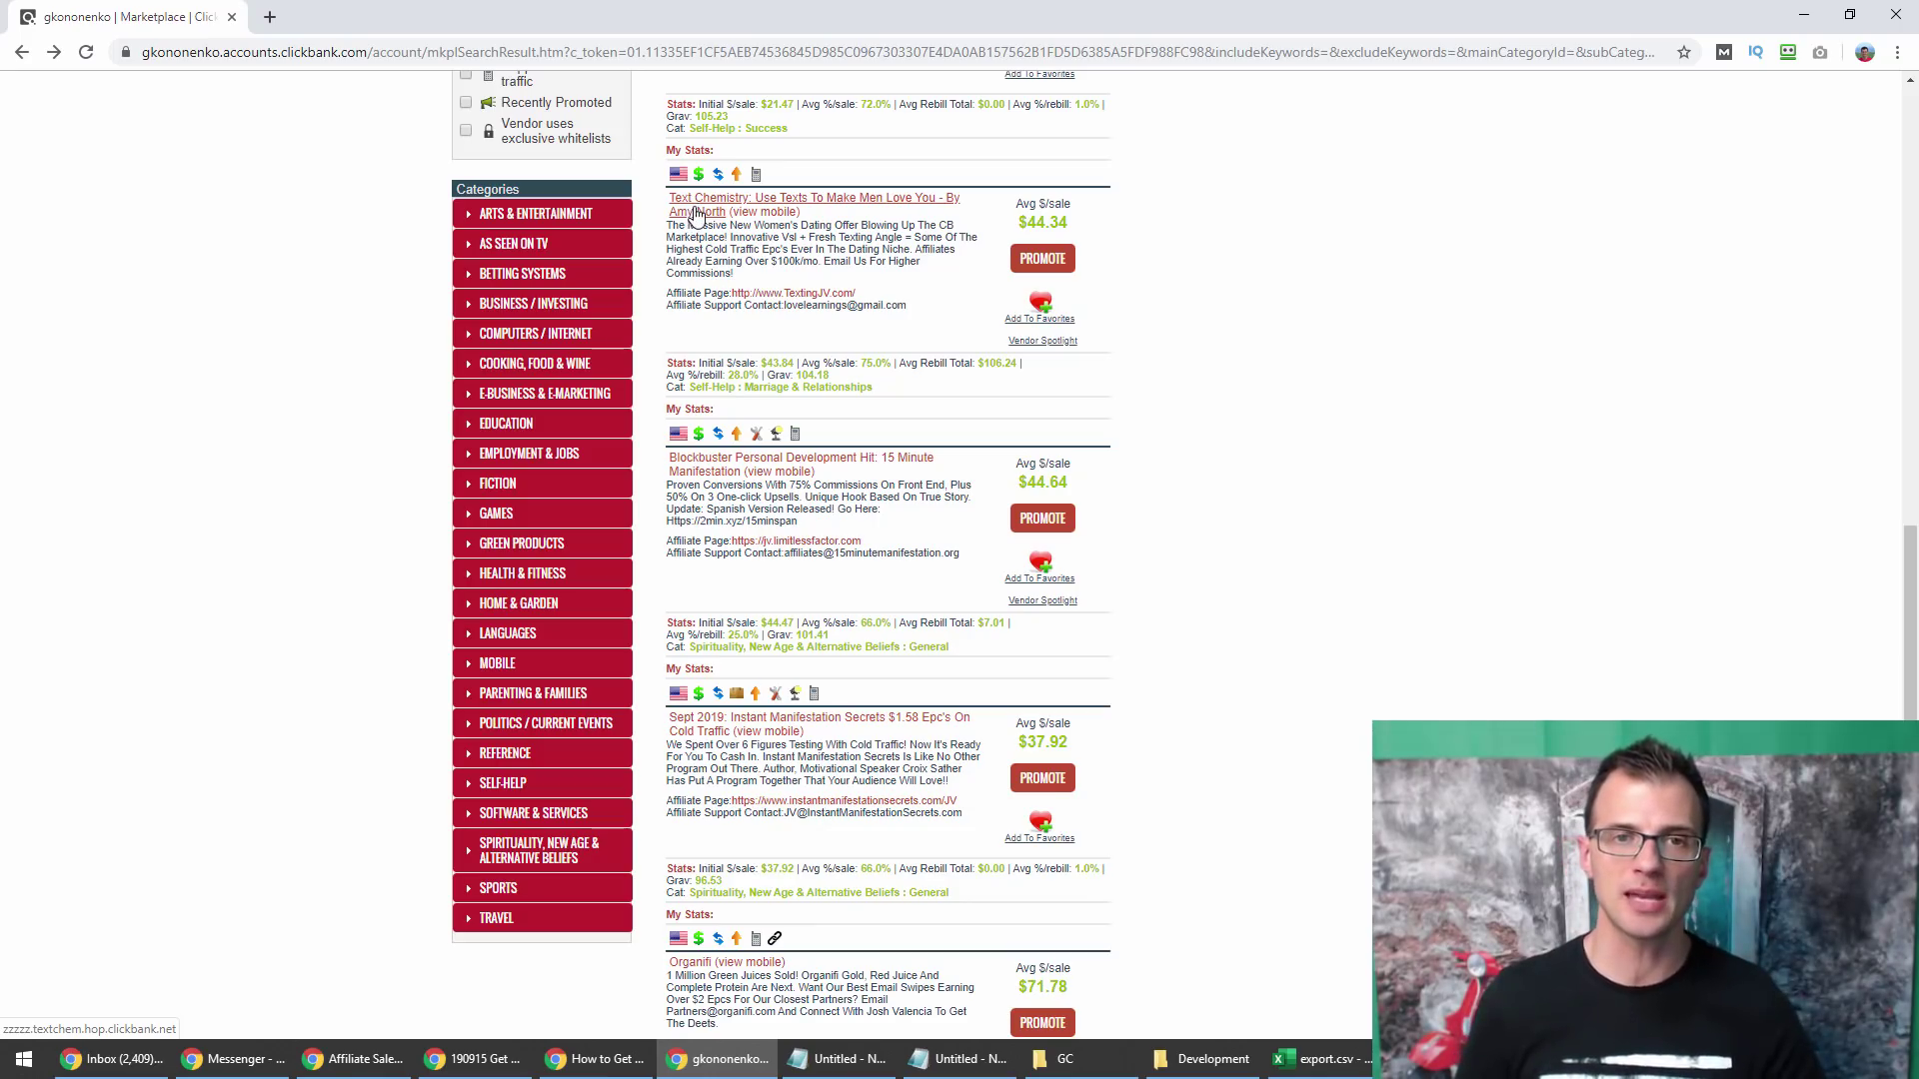
Open the Text Chemistry listing in a new tab and switch to it.
{"action": "right_click", "coordinate": [697, 204]}
{"action": "left_click", "coordinate": [745, 216]}
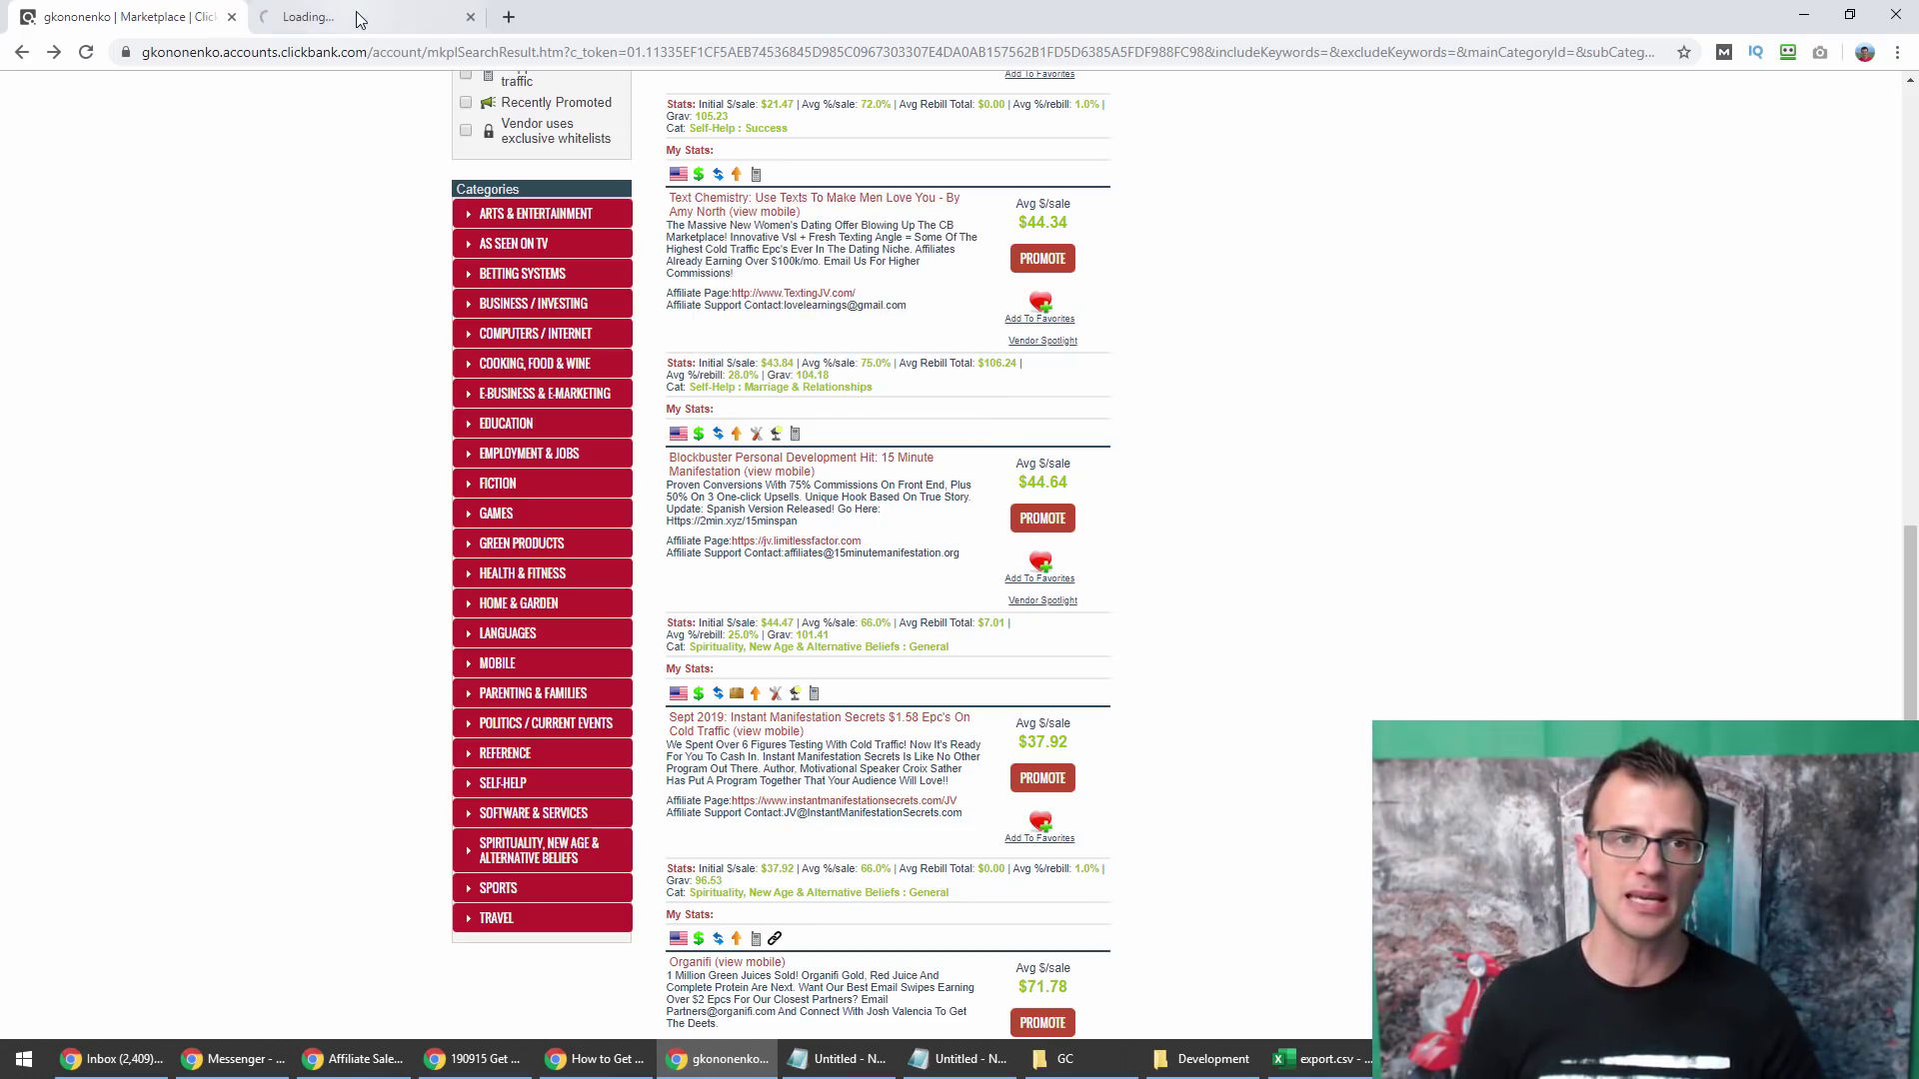
{"action": "left_click", "coordinate": [343, 21]}
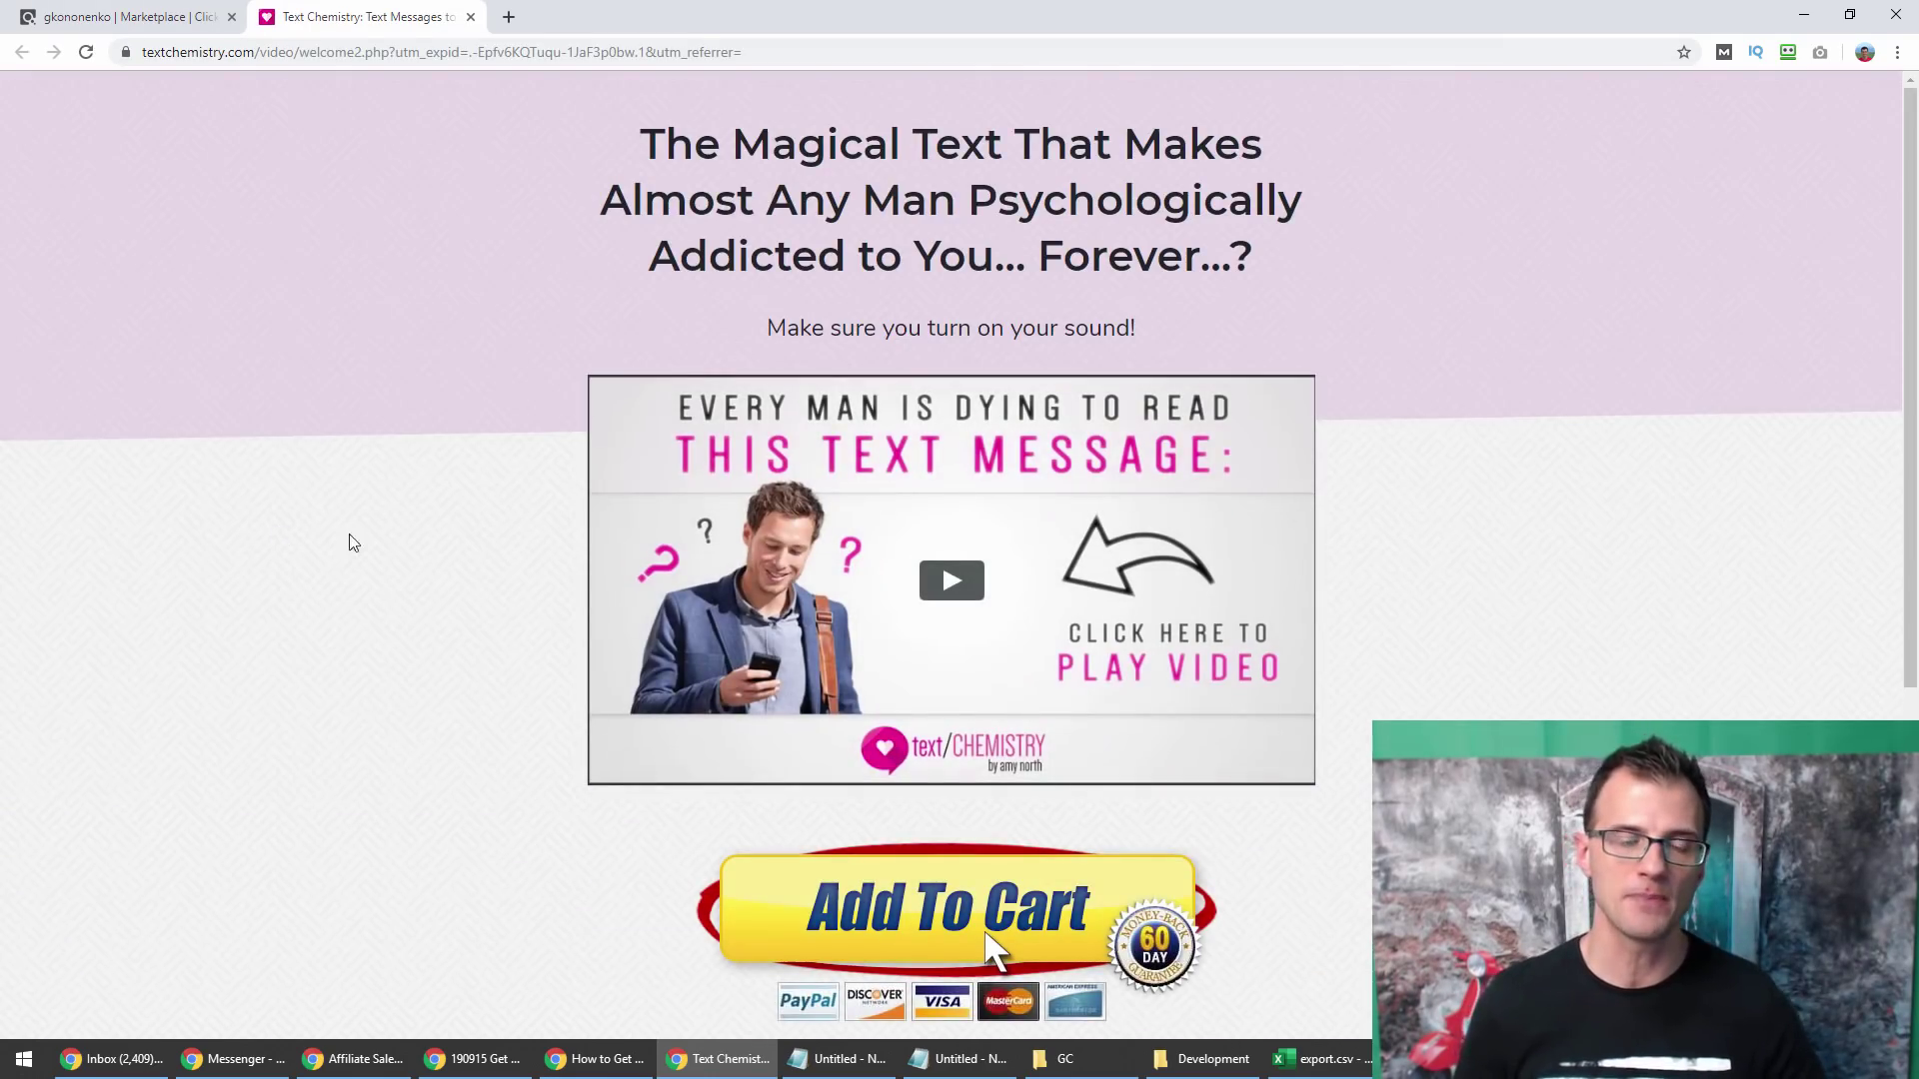
Select the textchemistry.com domain in the address bar and copy it.
{"action": "left_click", "coordinate": [185, 52]}
{"action": "double_click", "coordinate": [203, 52]}
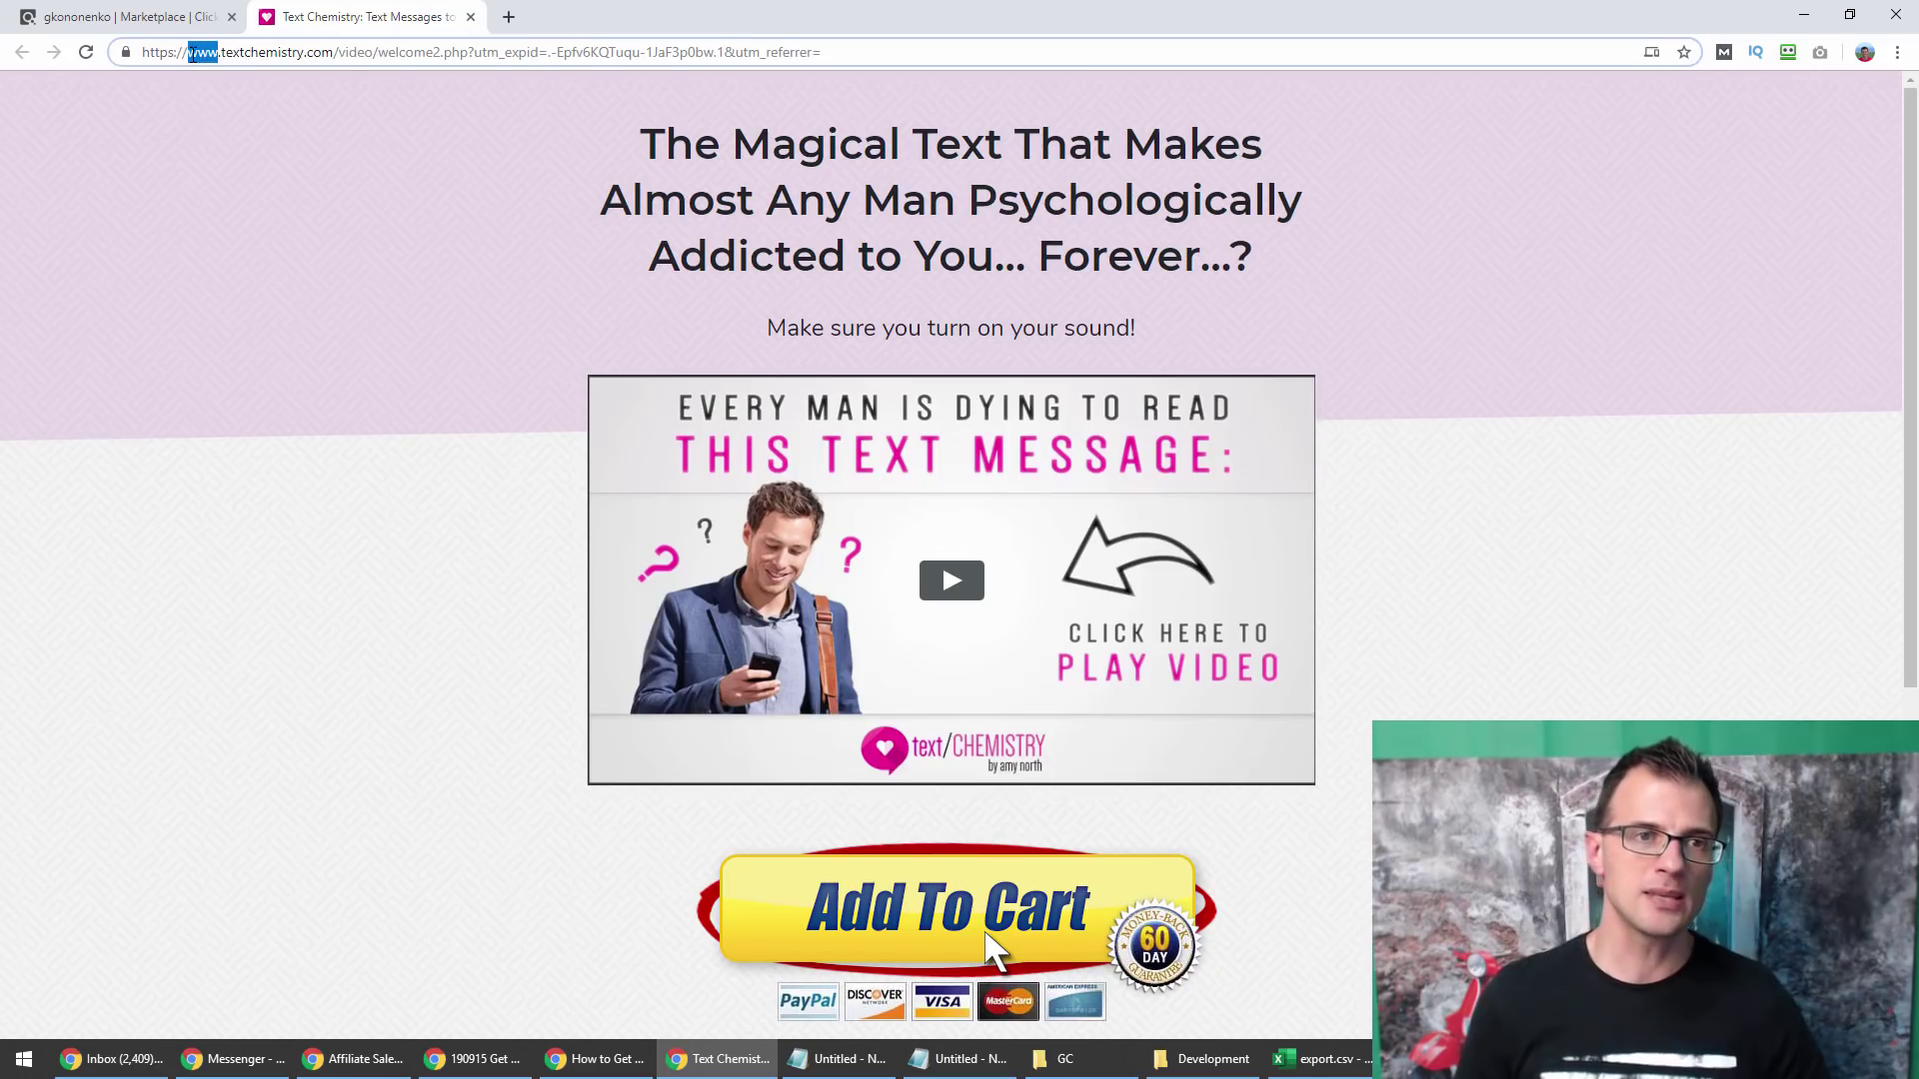
{"action": "double_click", "coordinate": [262, 52]}
{"action": "left_click", "coordinate": [274, 52]}
{"action": "double_click", "coordinate": [274, 52]}
{"action": "left_click", "coordinate": [321, 52], "text": "shift"}
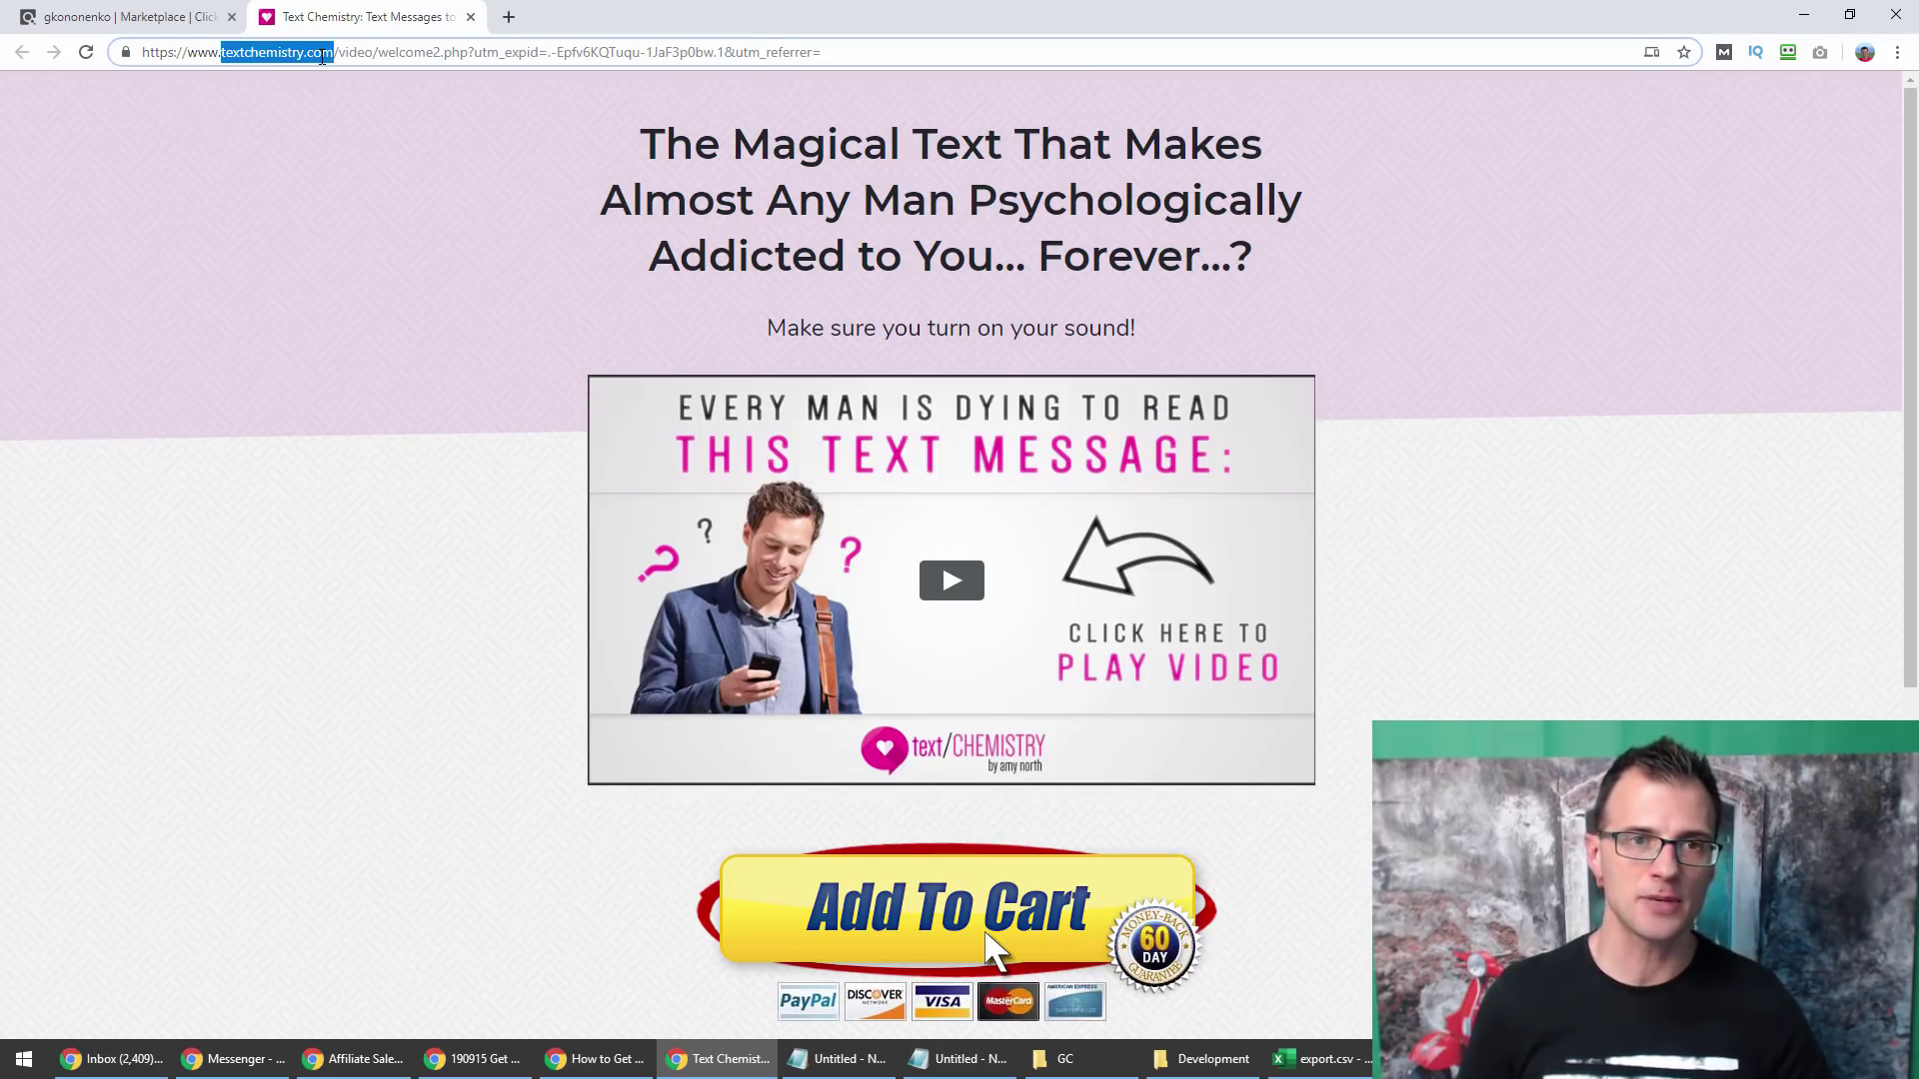
{"action": "left_click", "coordinate": [393, 416]}
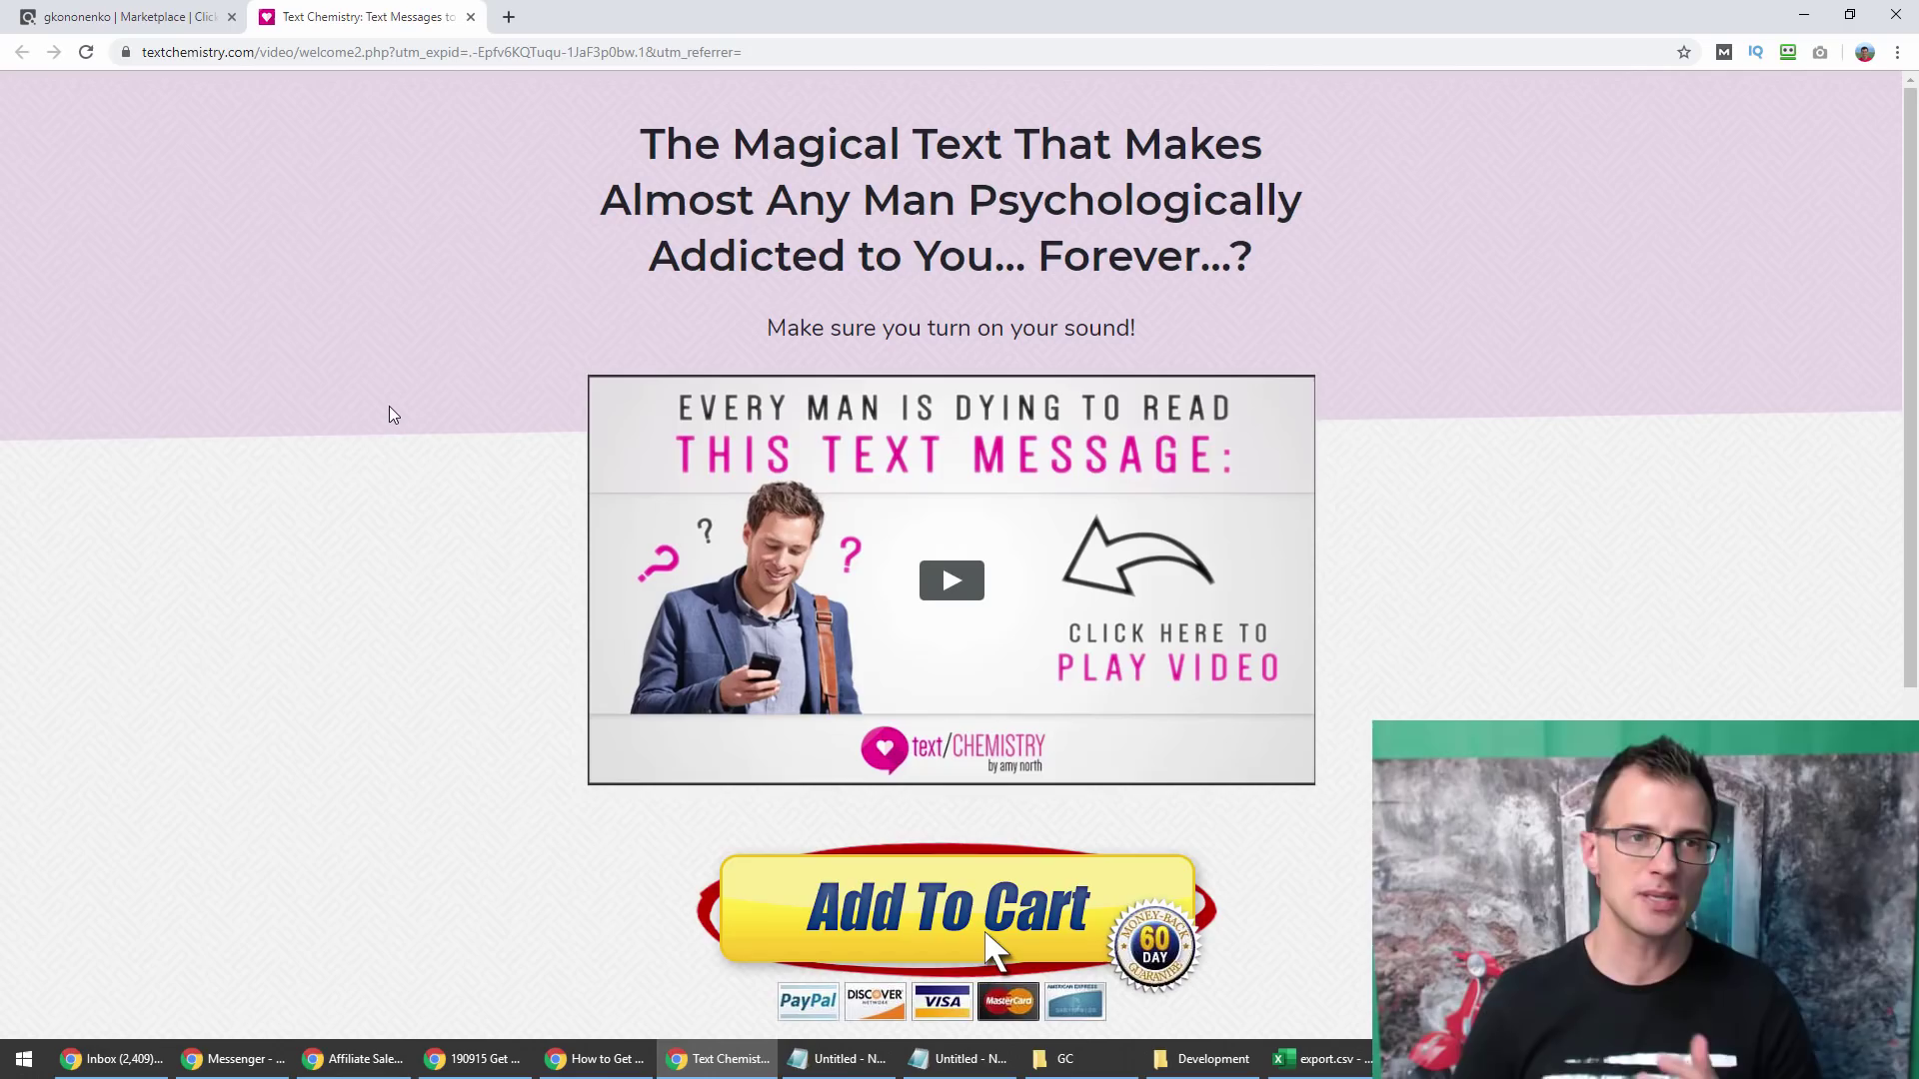
{"action": "left_click", "coordinate": [178, 53]}
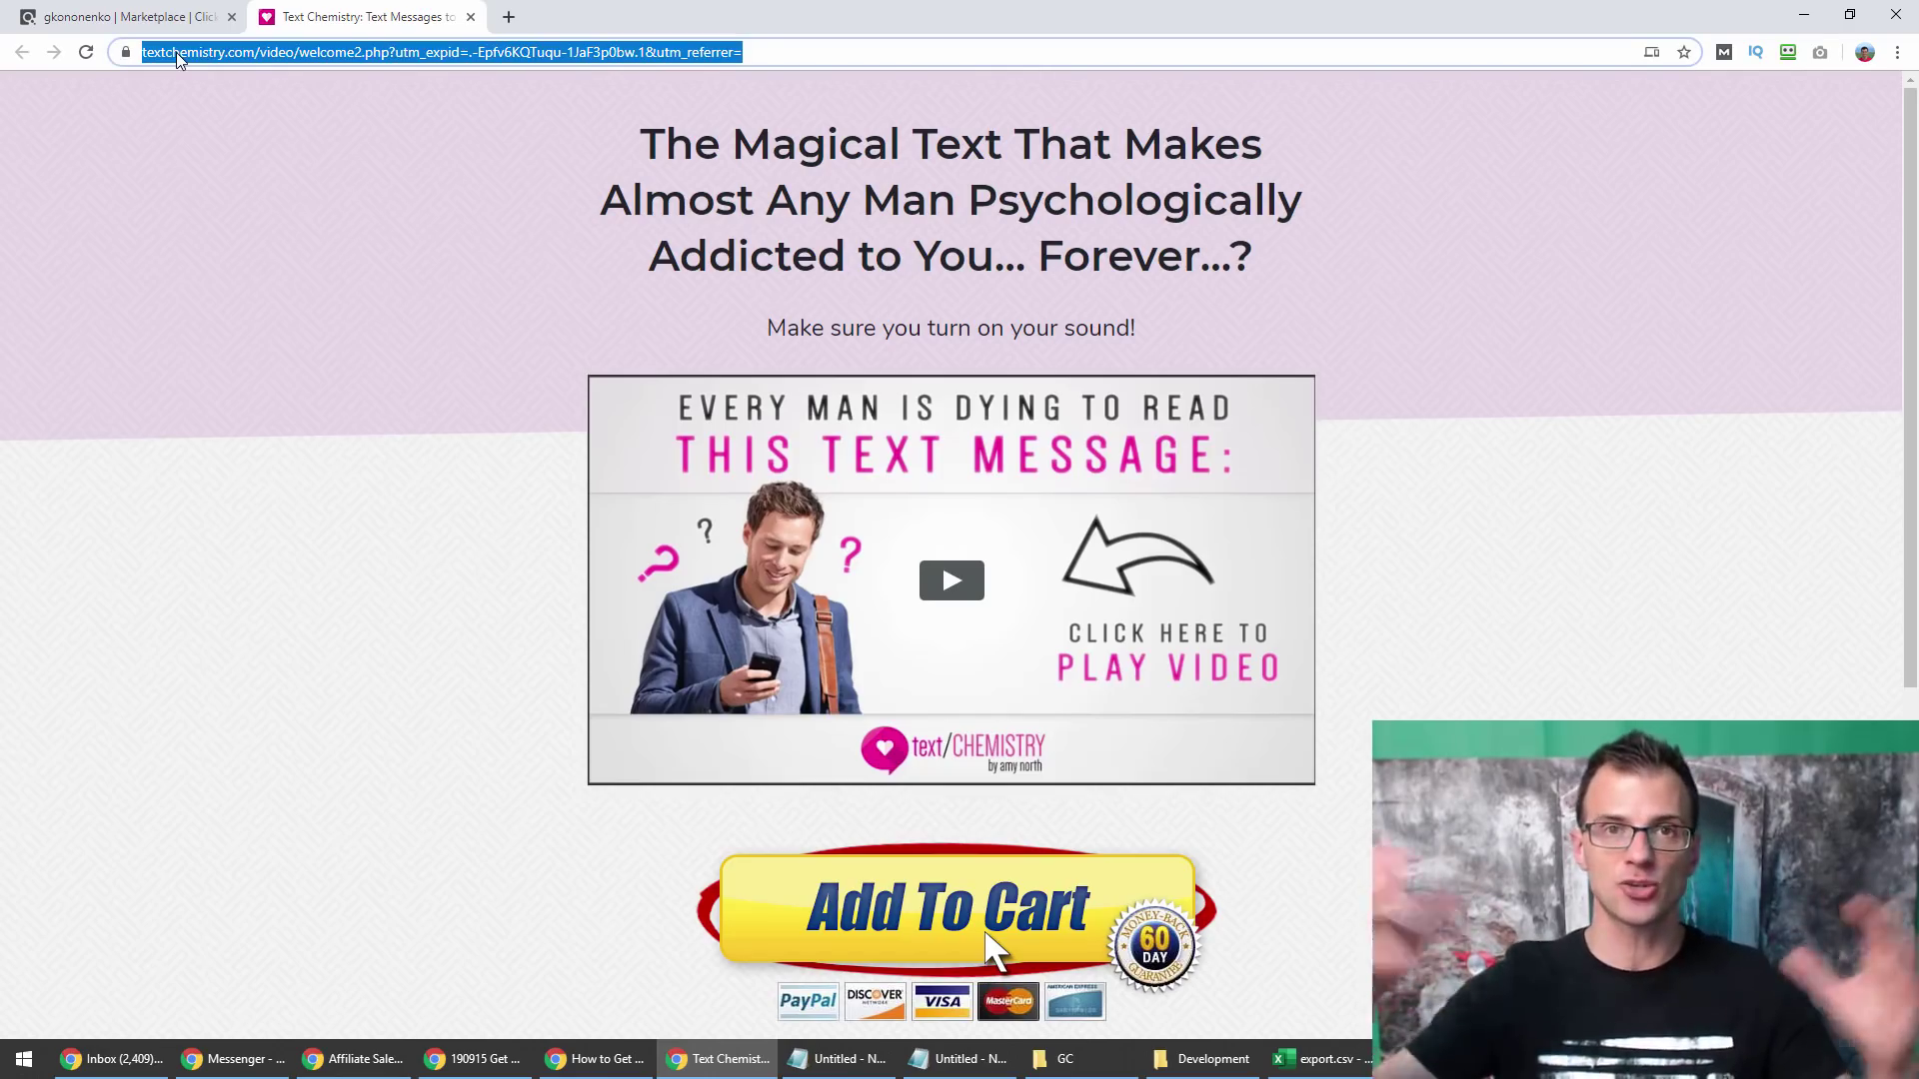
{"action": "left_click", "coordinate": [186, 17]}
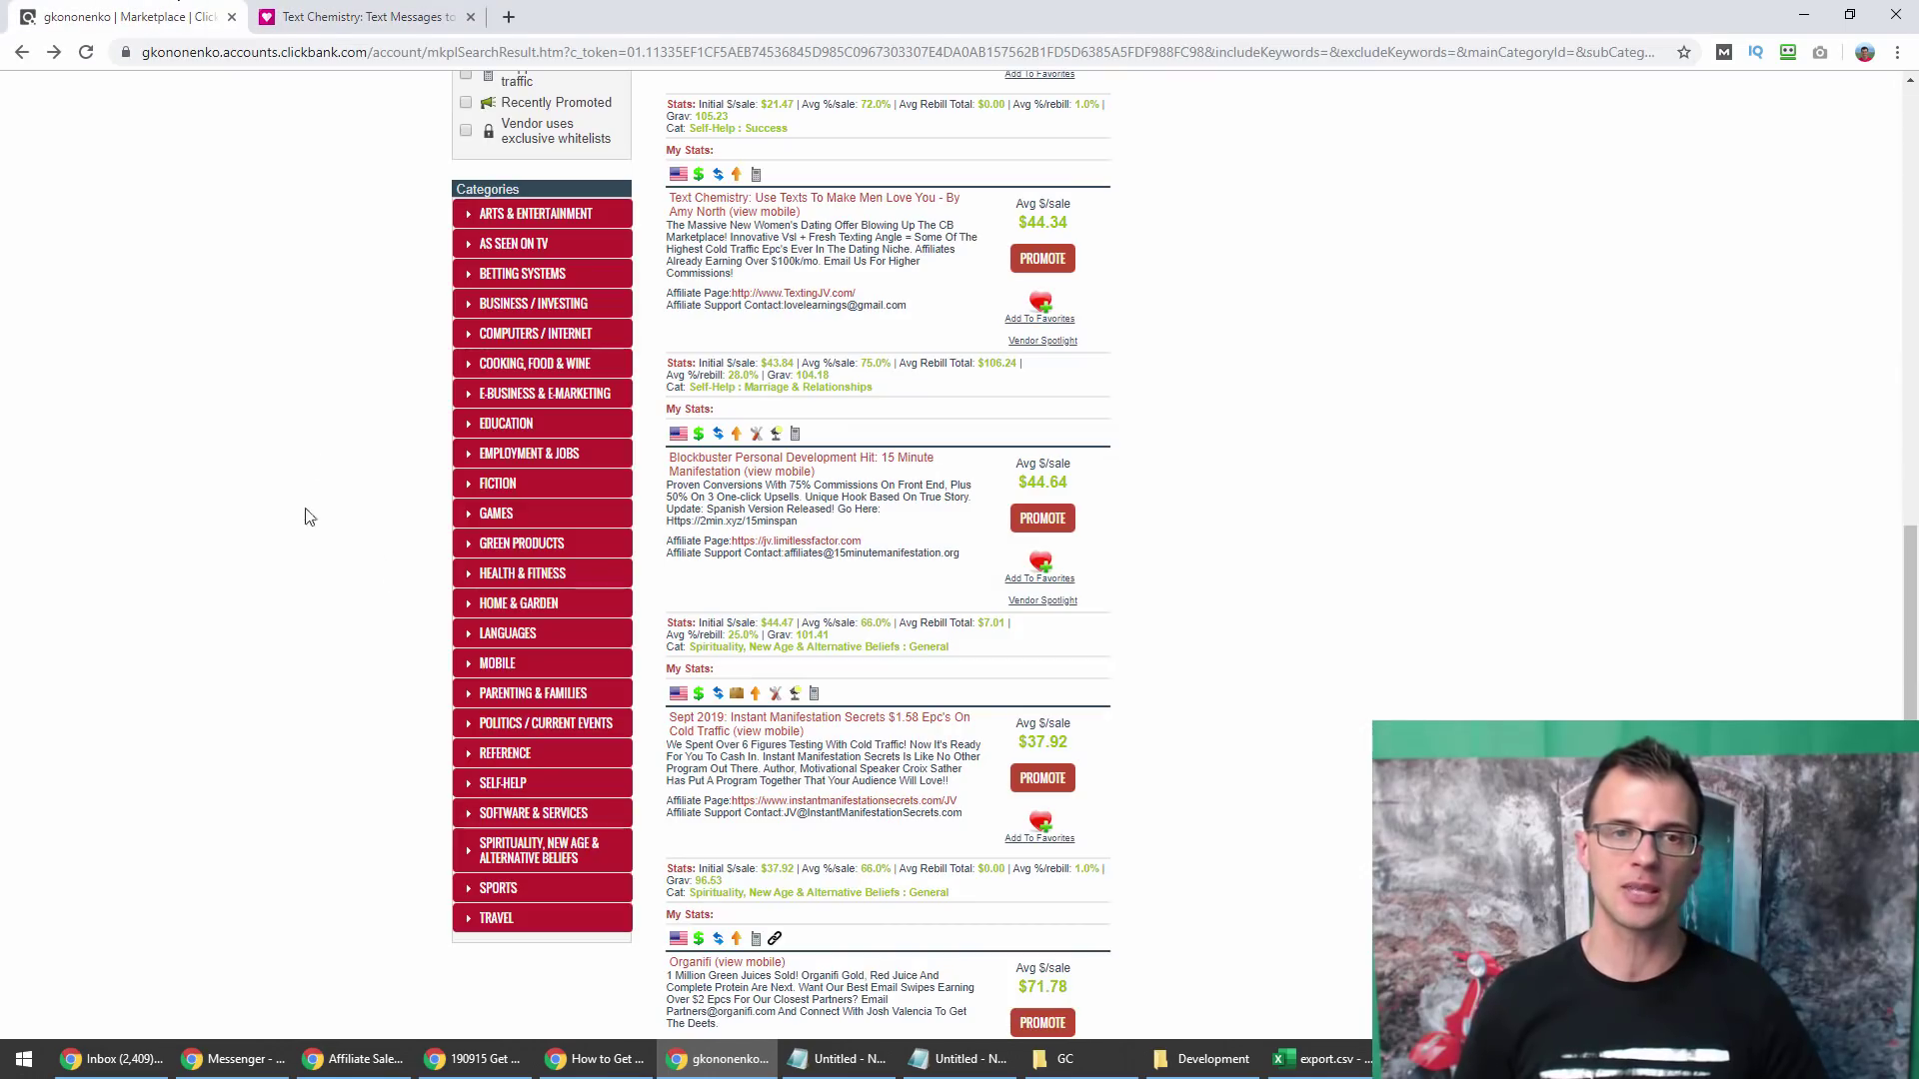
{"action": "left_click", "coordinate": [360, 17]}
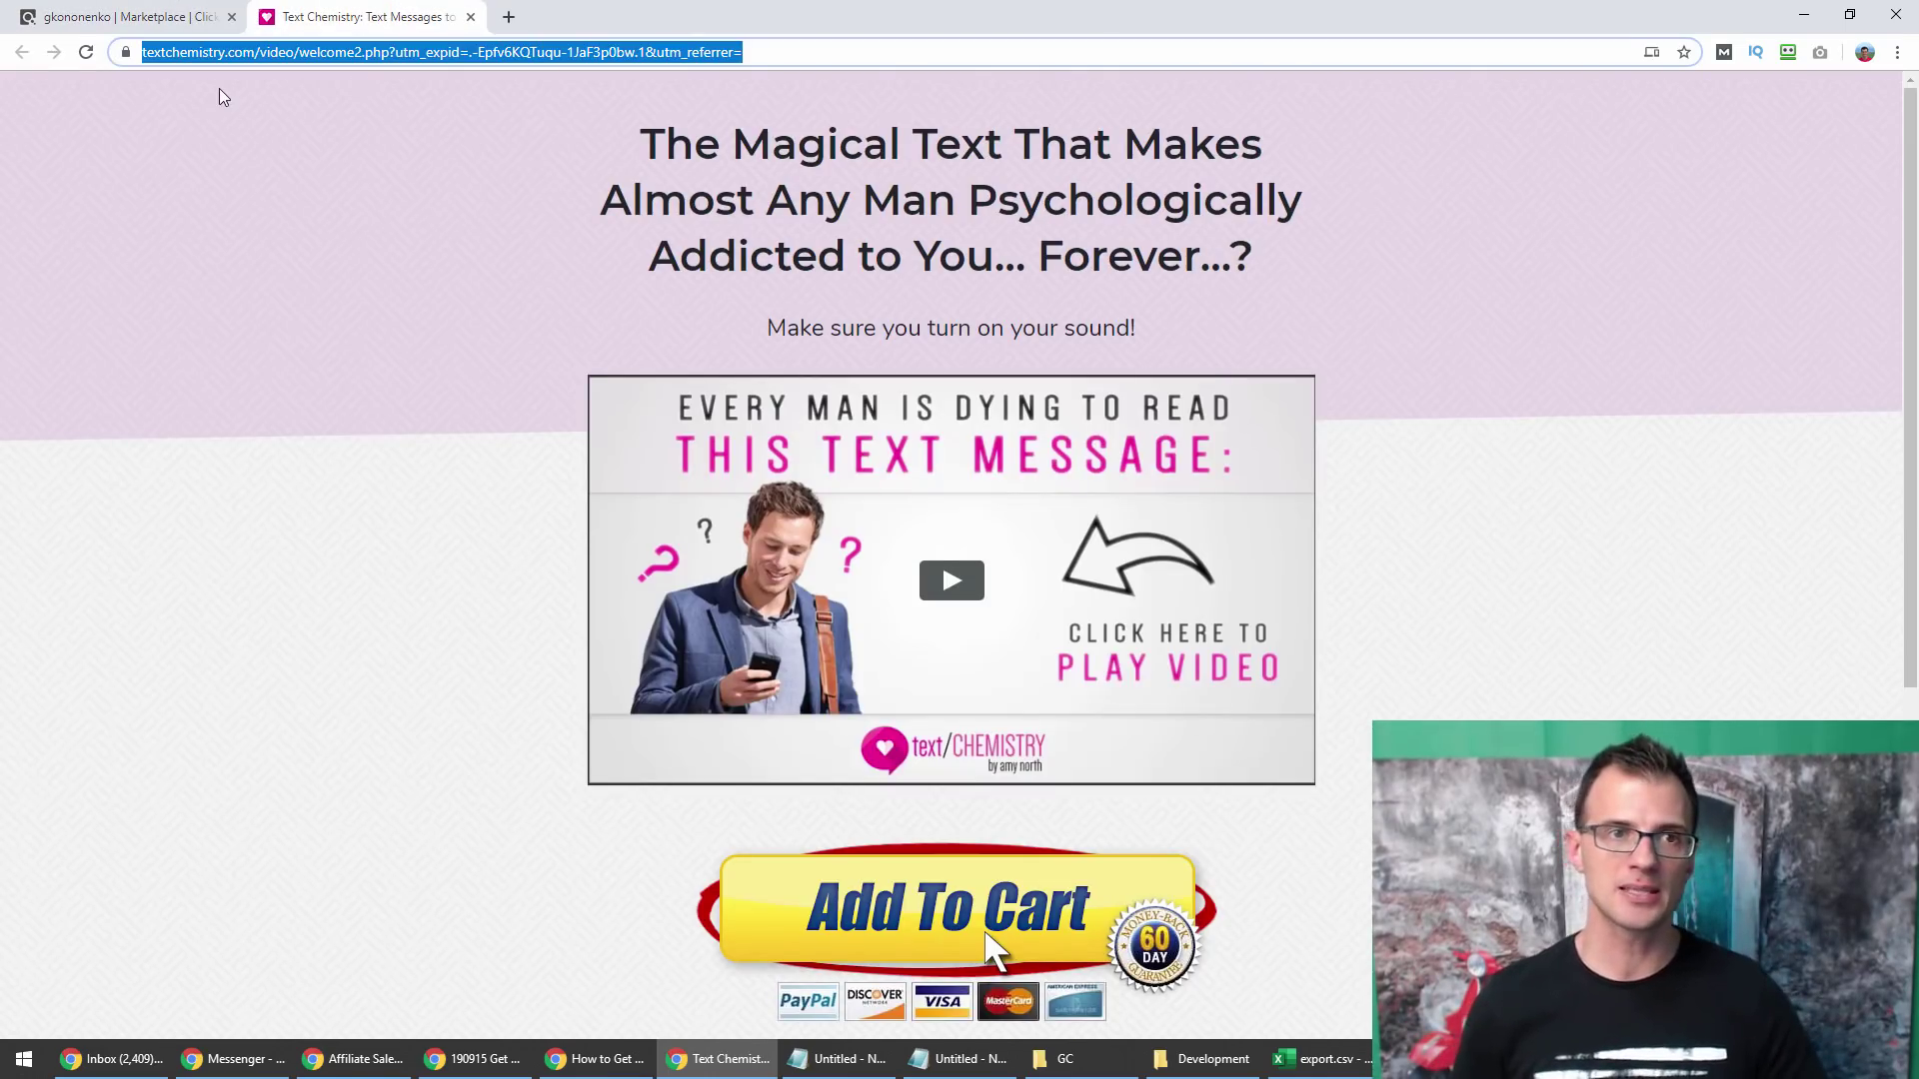
{"action": "double_click", "coordinate": [261, 51]}
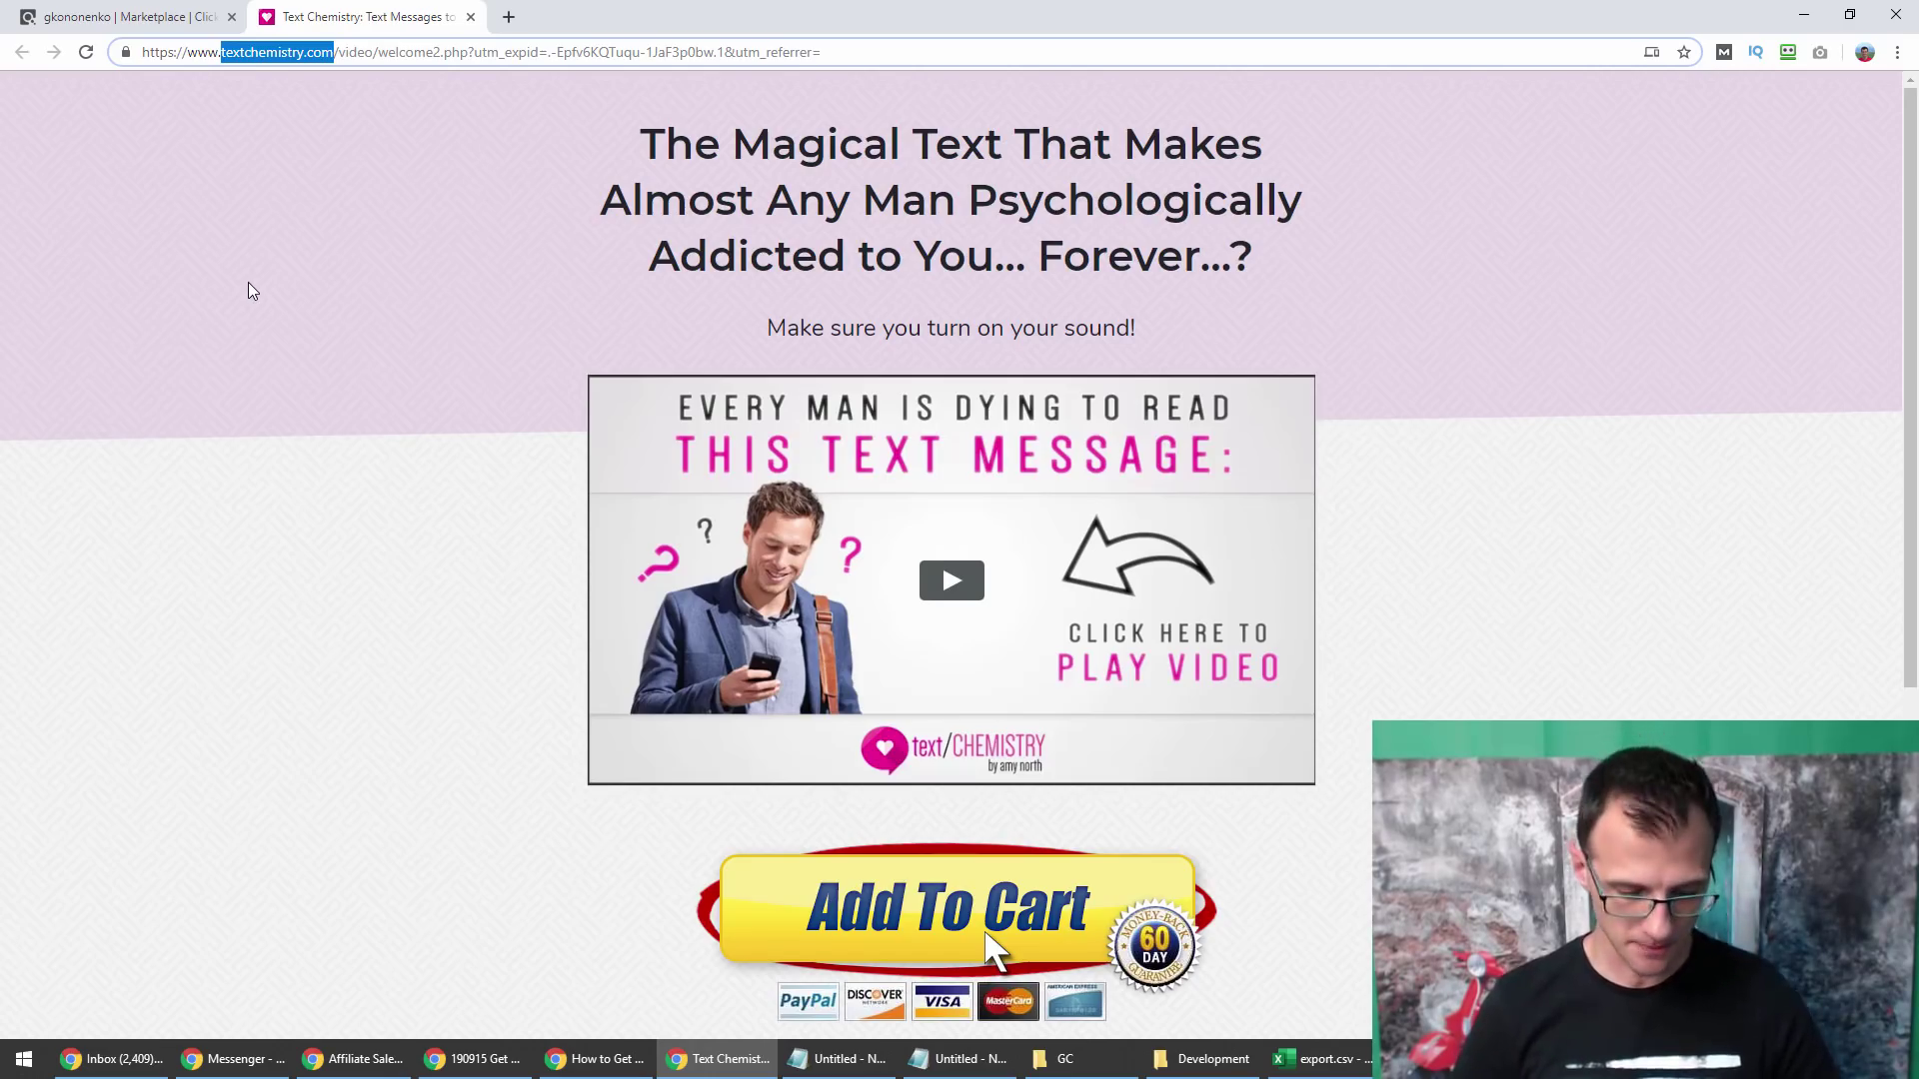
{"action": "right_click", "coordinate": [274, 60]}
{"action": "left_click", "coordinate": [315, 197]}
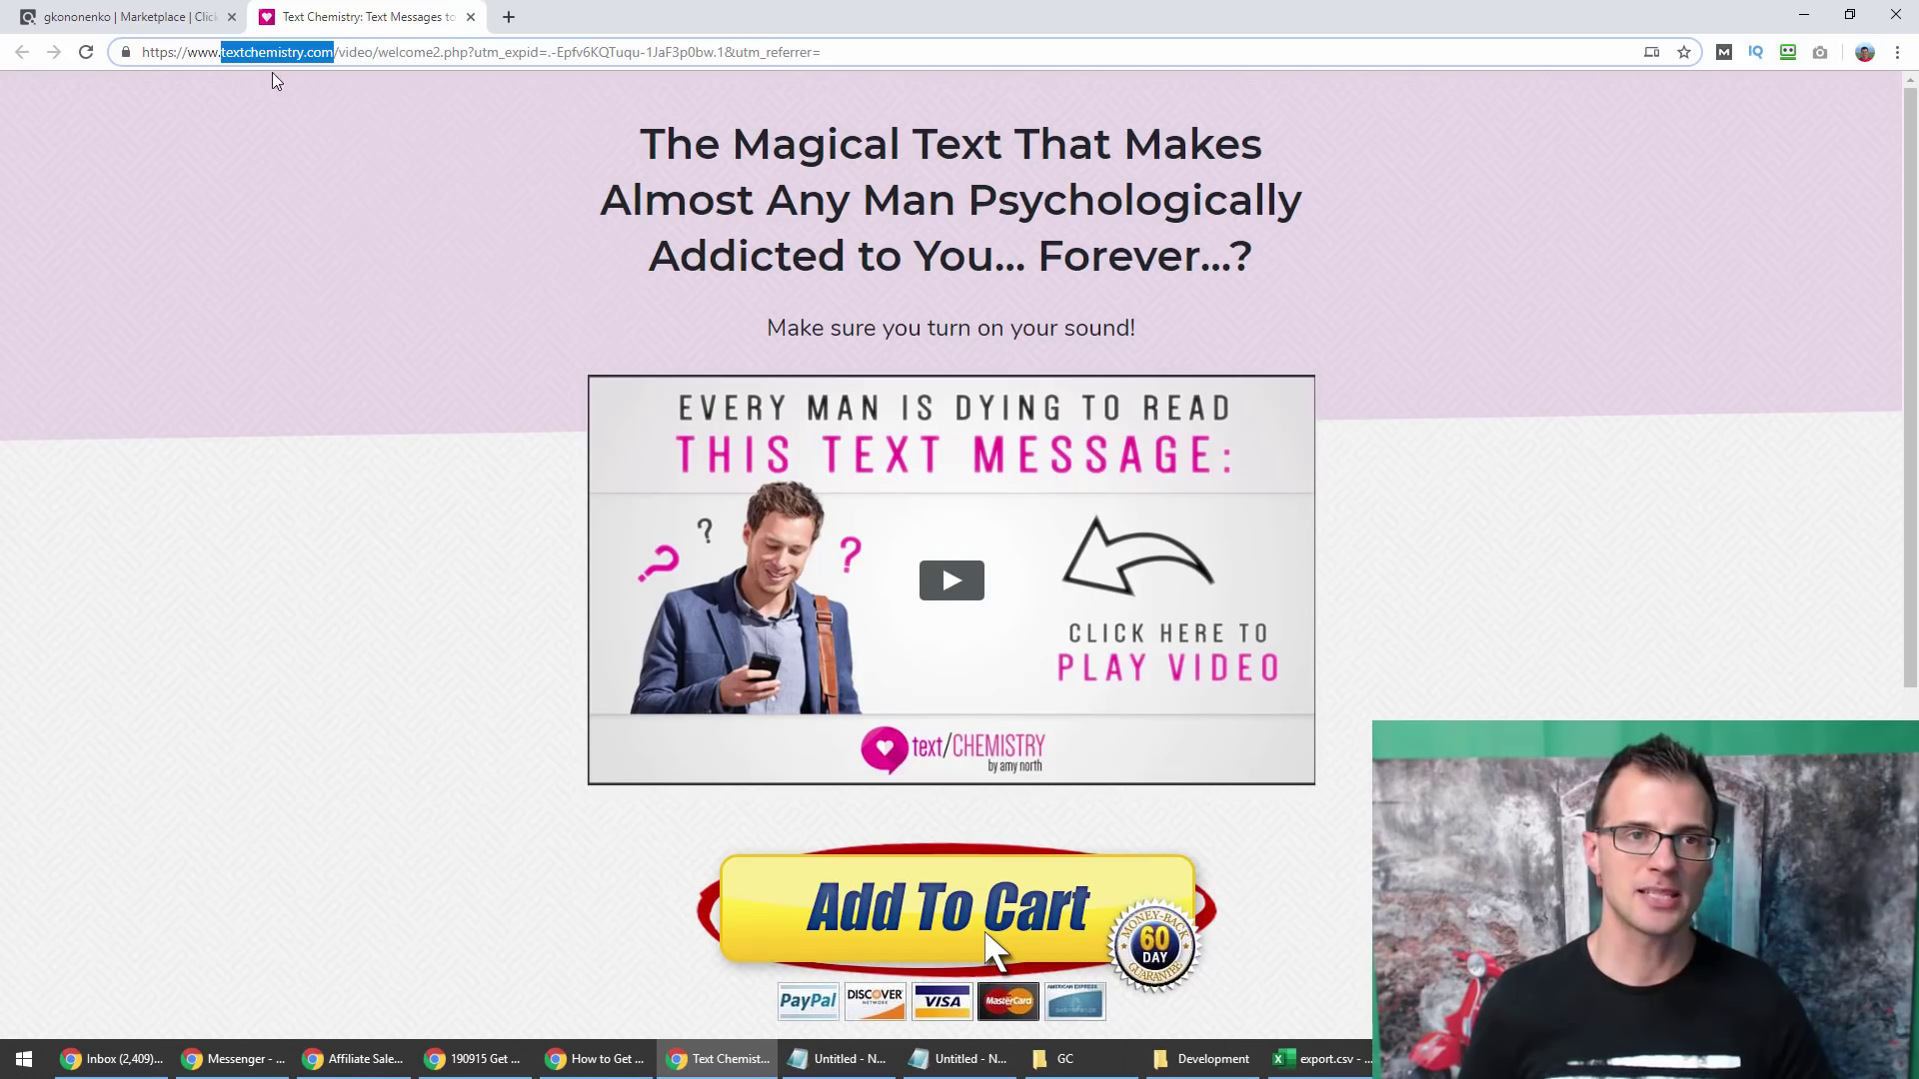
Load similarweb.com in a new tab.
{"action": "left_click", "coordinate": [508, 17]}
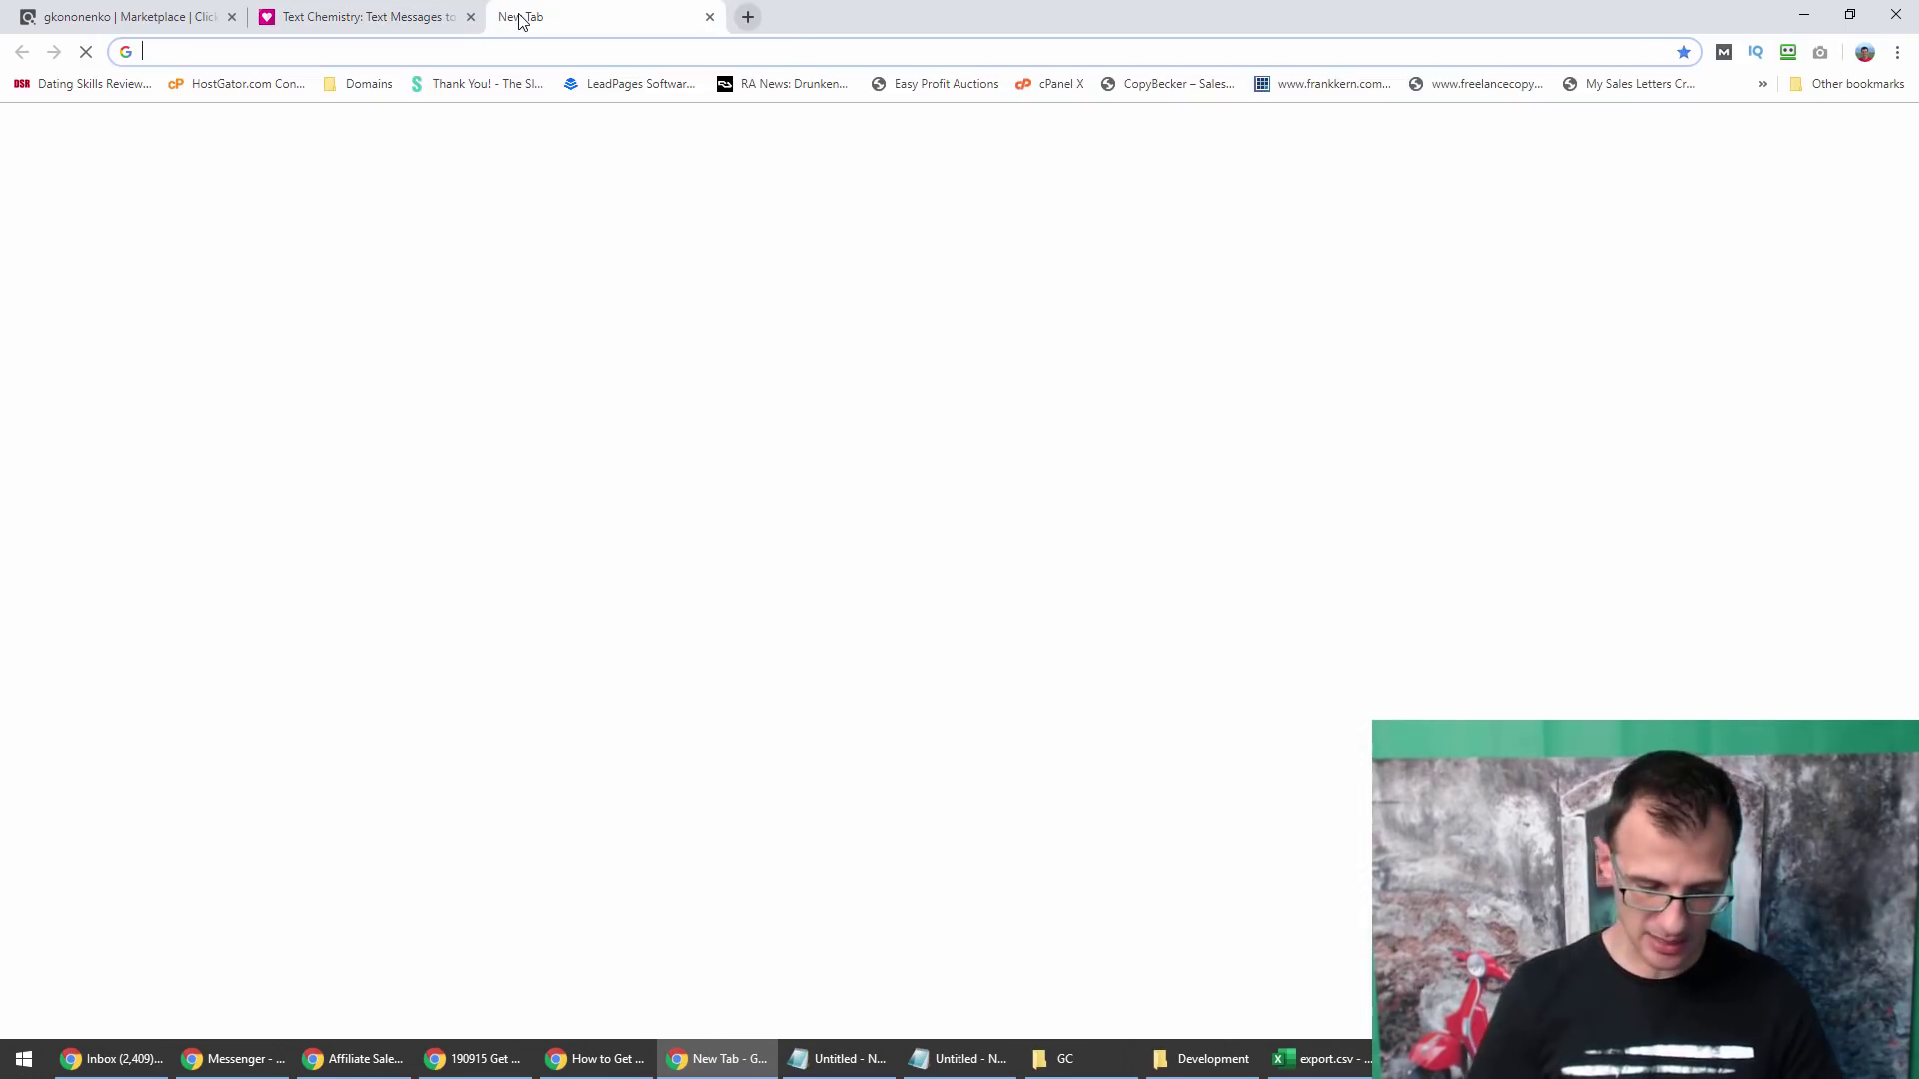
{"action": "type", "text": "similar"}
{"action": "key", "text": "Return"}
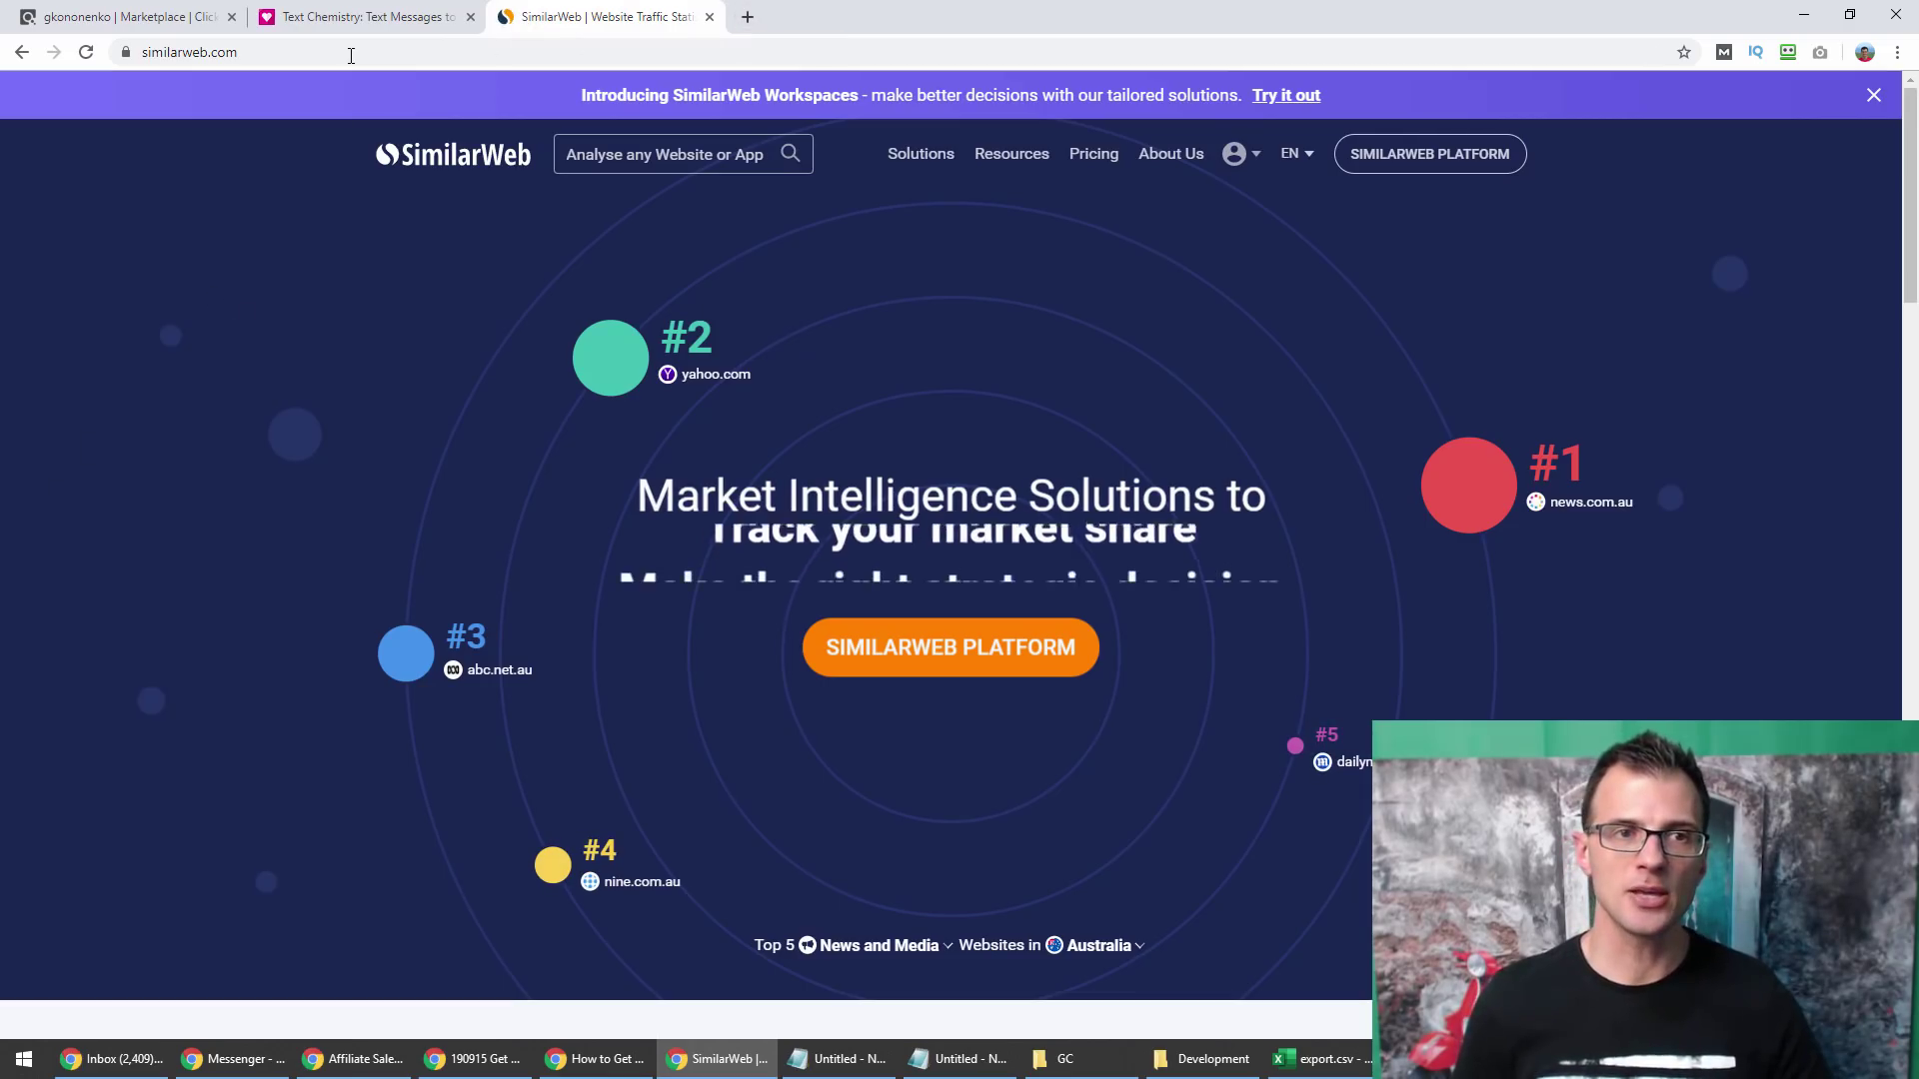
Paste textchemistry.com into SimilarWeb's search and load its Website Performance overview.
{"action": "right_click", "coordinate": [616, 153]}
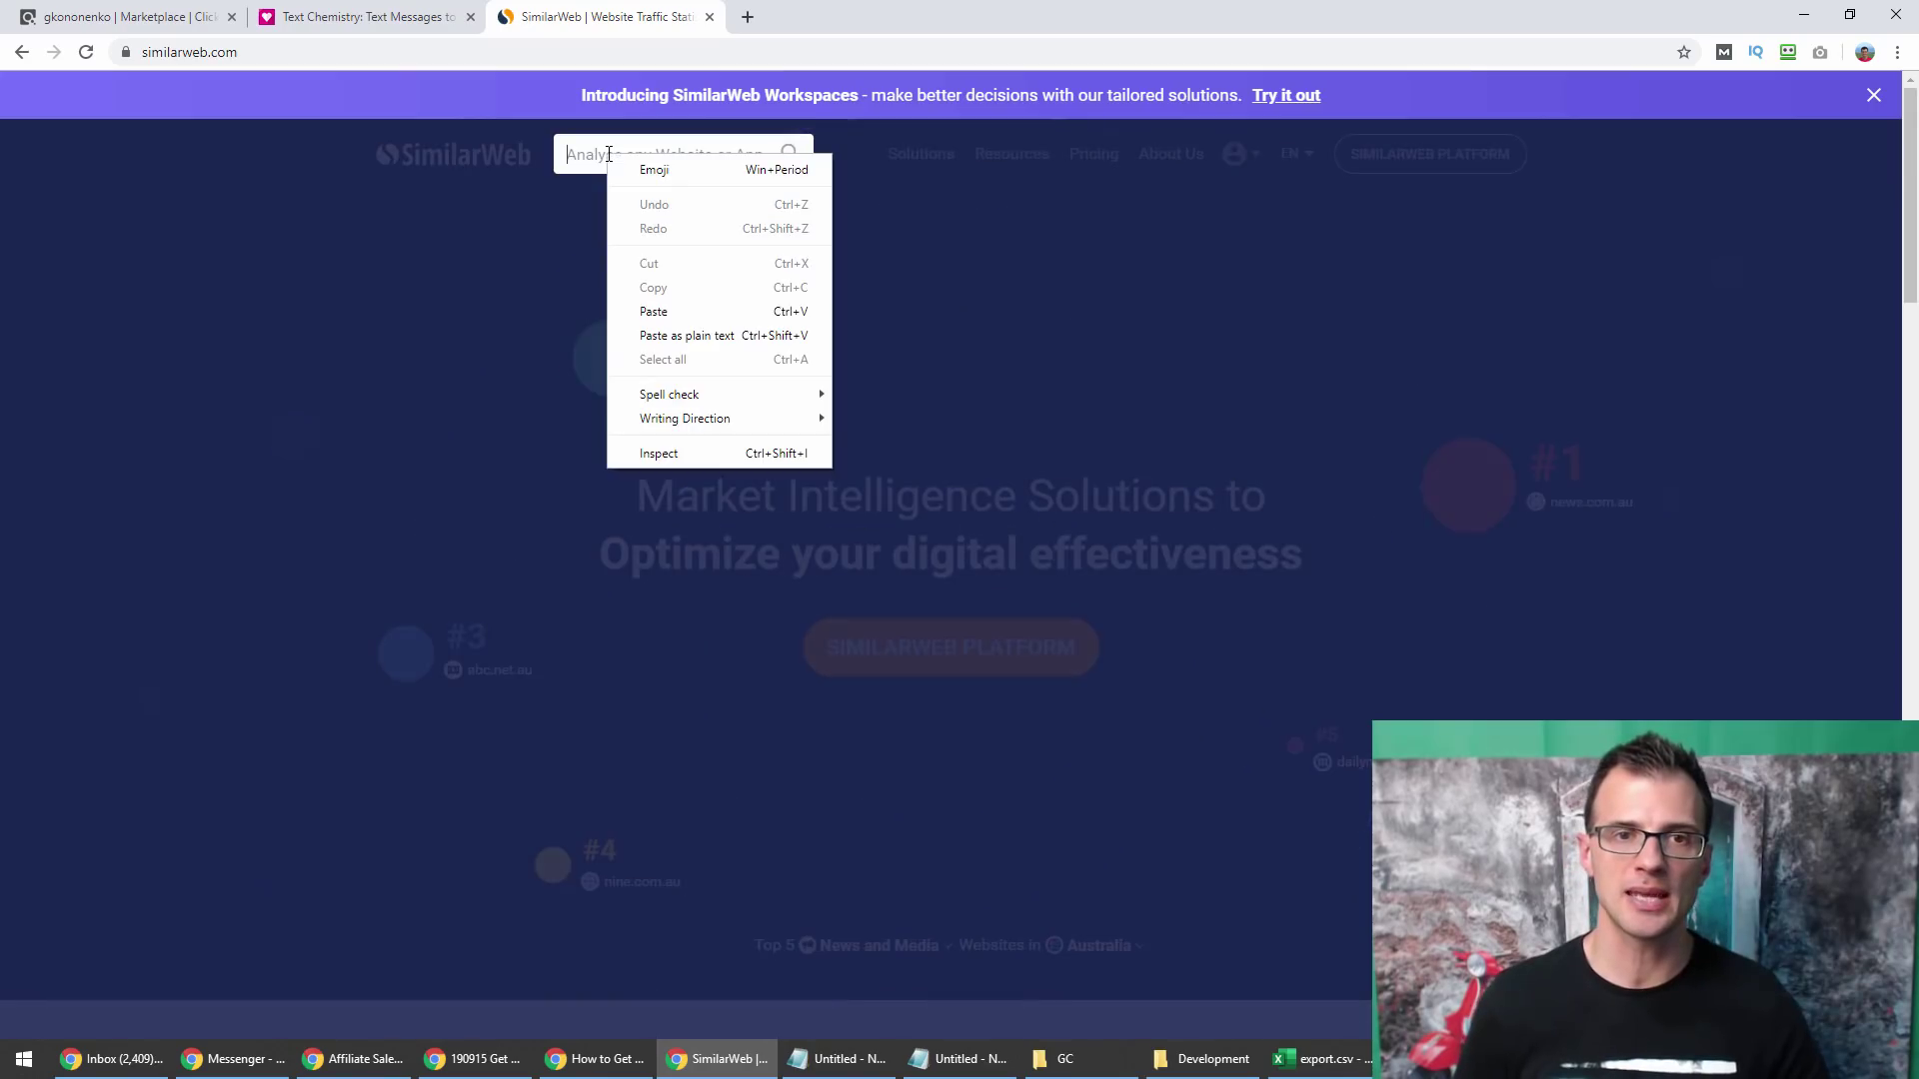
{"action": "left_click", "coordinate": [702, 315]}
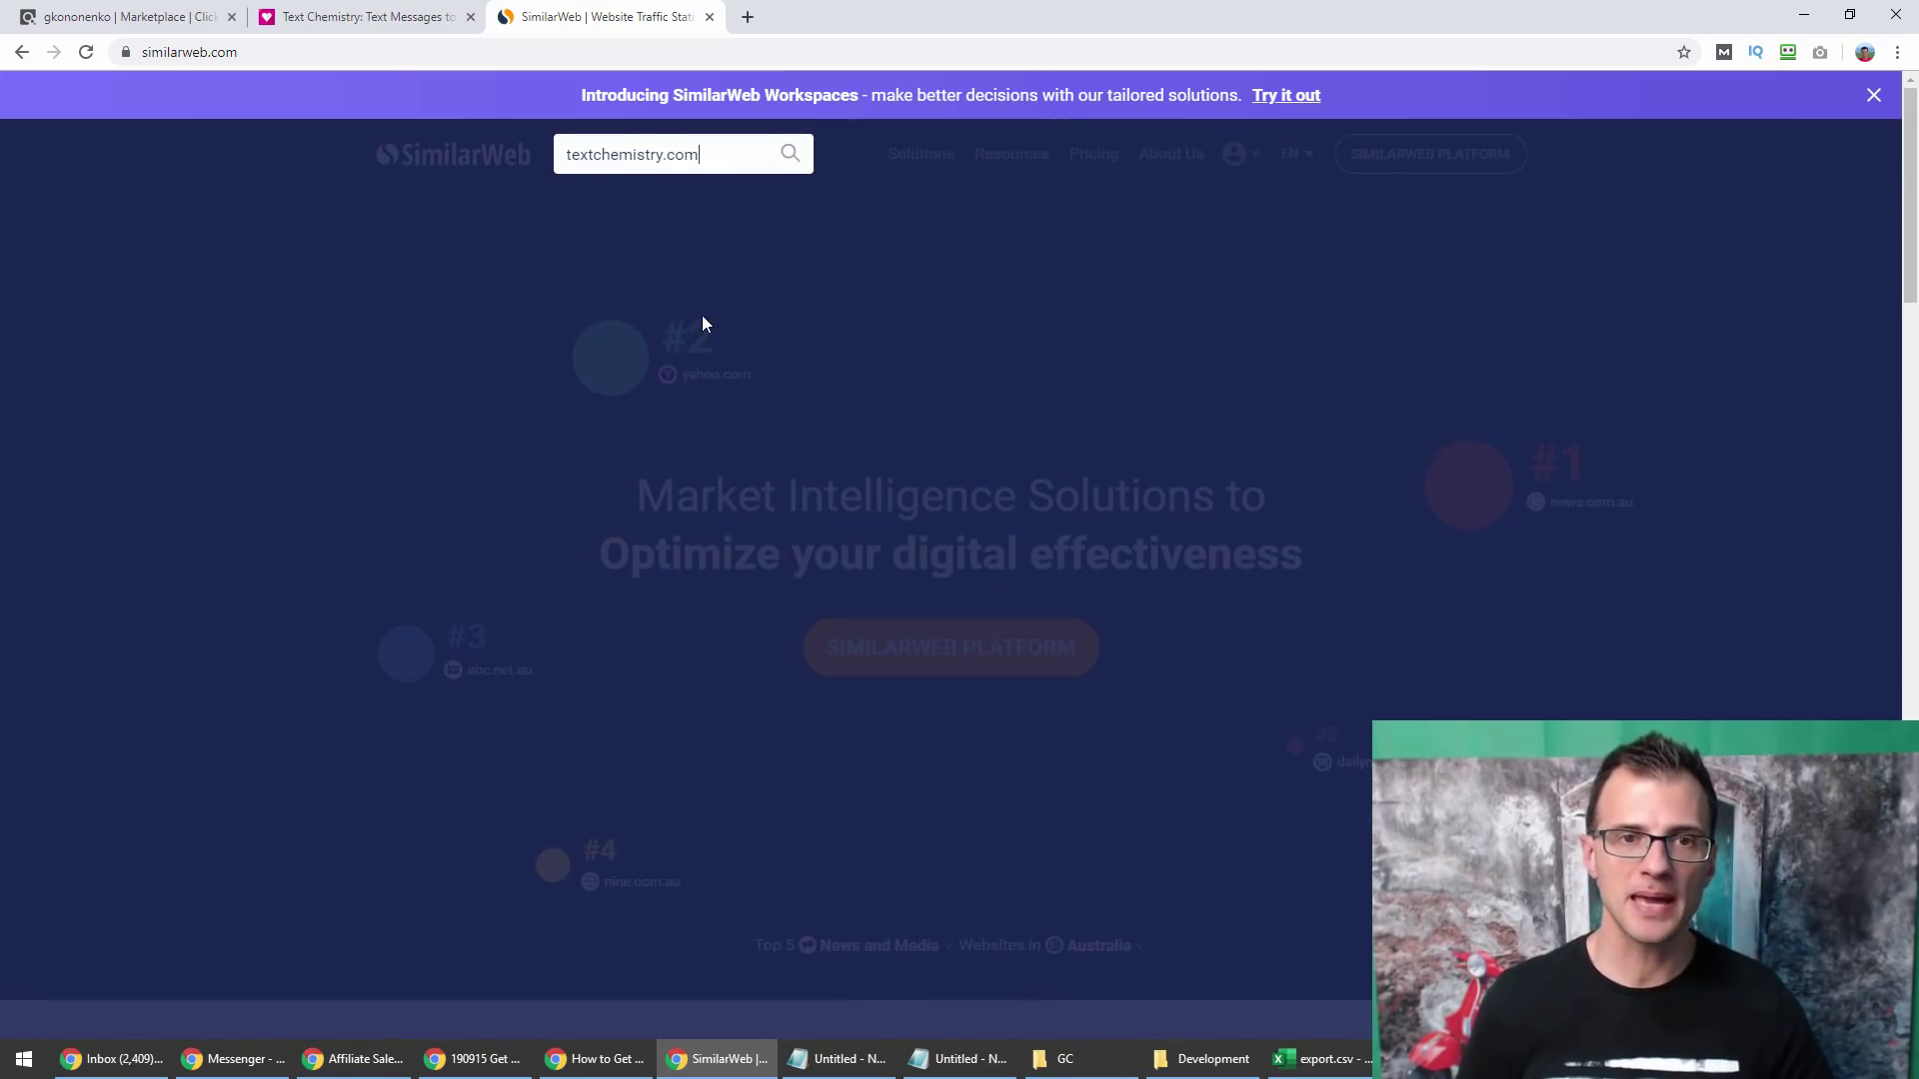
{"action": "left_click", "coordinate": [790, 154]}
{"action": "left_click", "coordinate": [359, 17]}
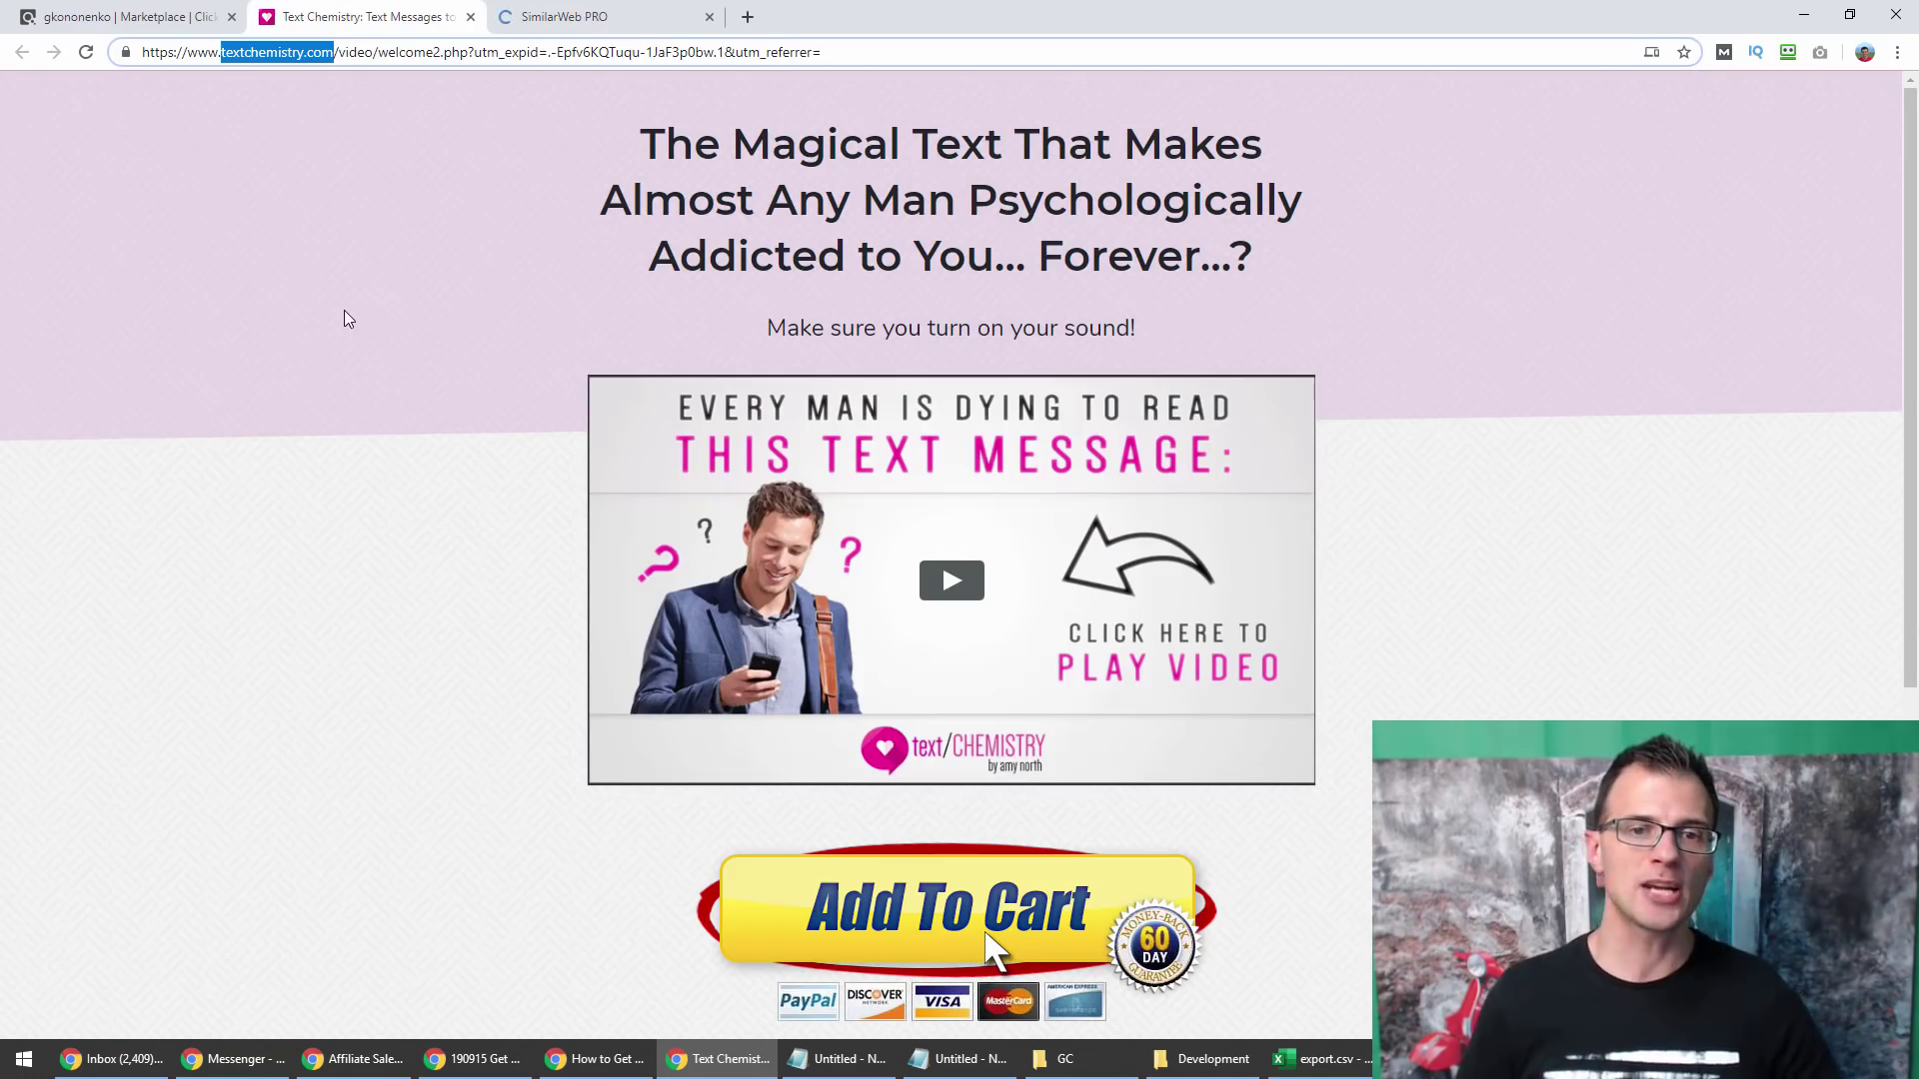
{"action": "left_click", "coordinate": [500, 28]}
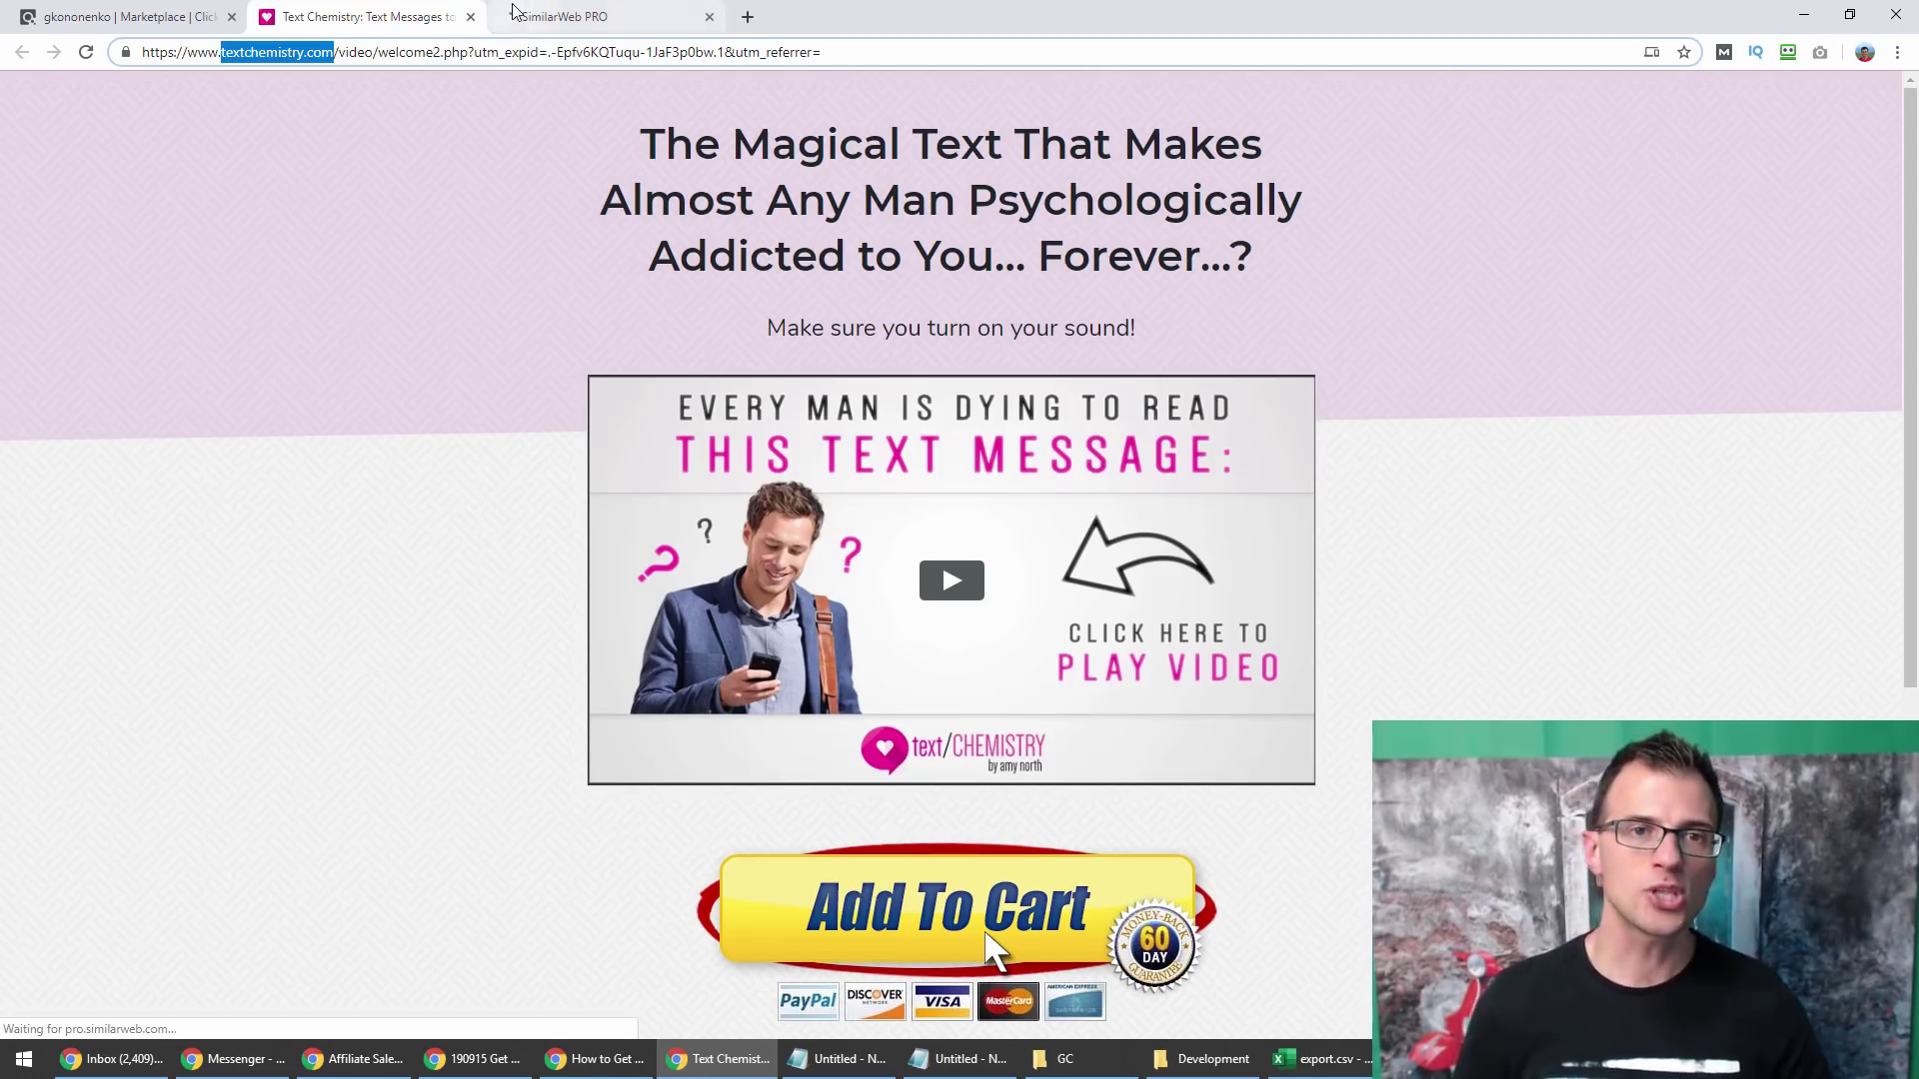
{"action": "left_click", "coordinate": [368, 20]}
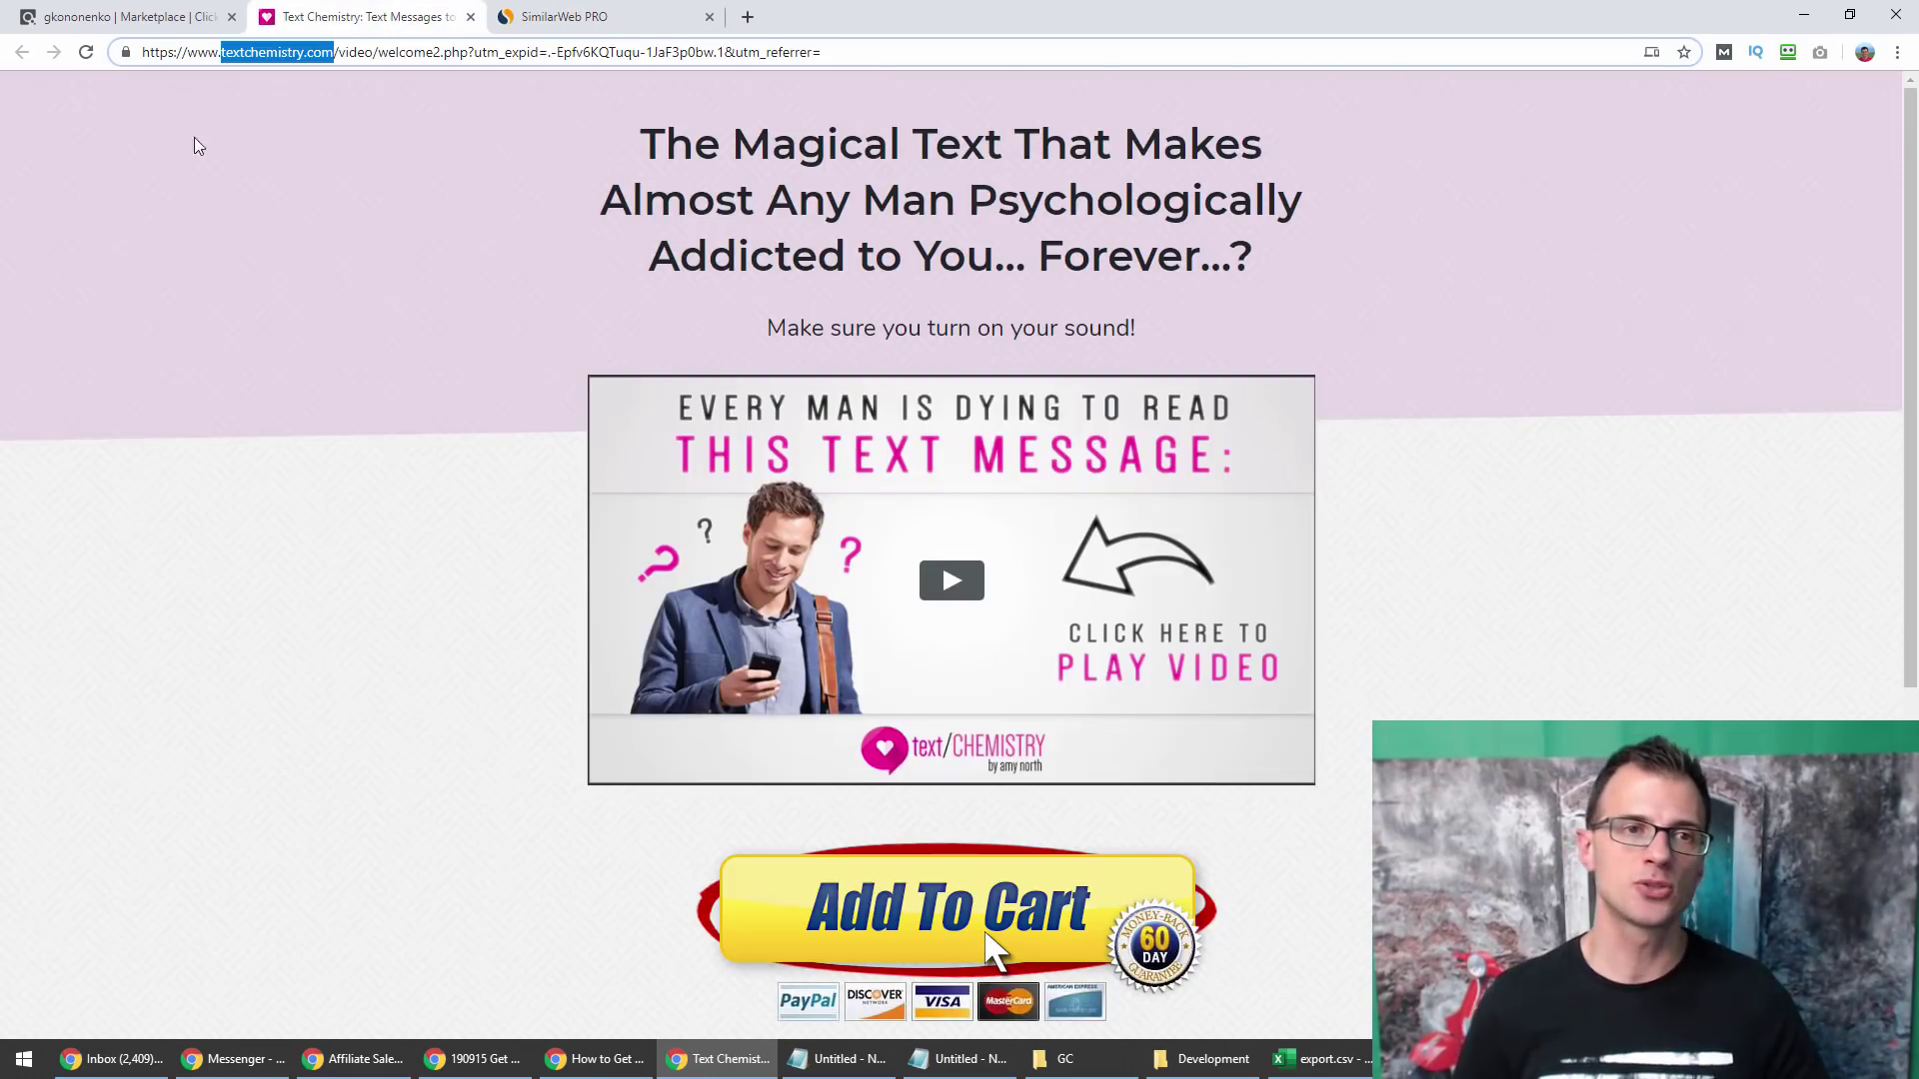
{"action": "left_click", "coordinate": [621, 15]}
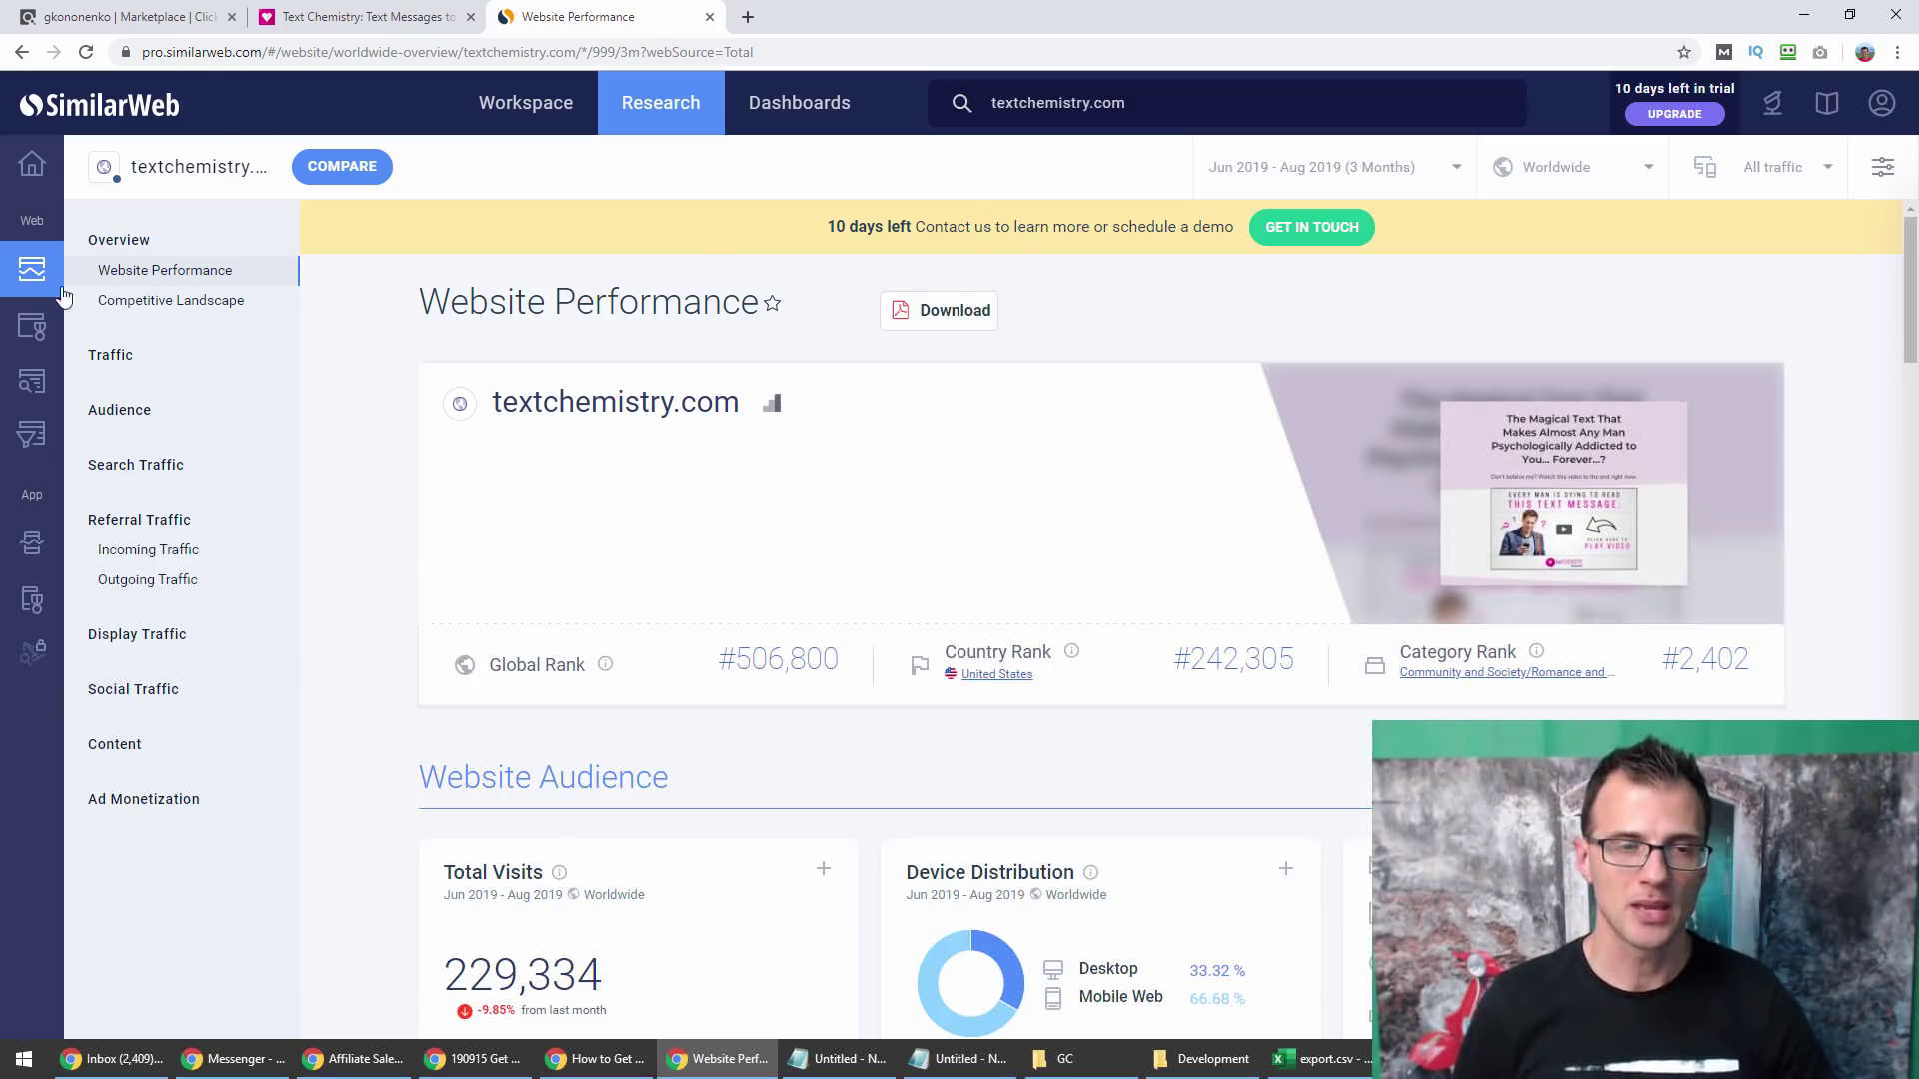
Expand Referral Traffic and open textchemistry.com's Incoming Traffic report.
{"action": "scroll", "coordinate": [62, 296], "scroll_direction": "down", "scroll_amount": 3}
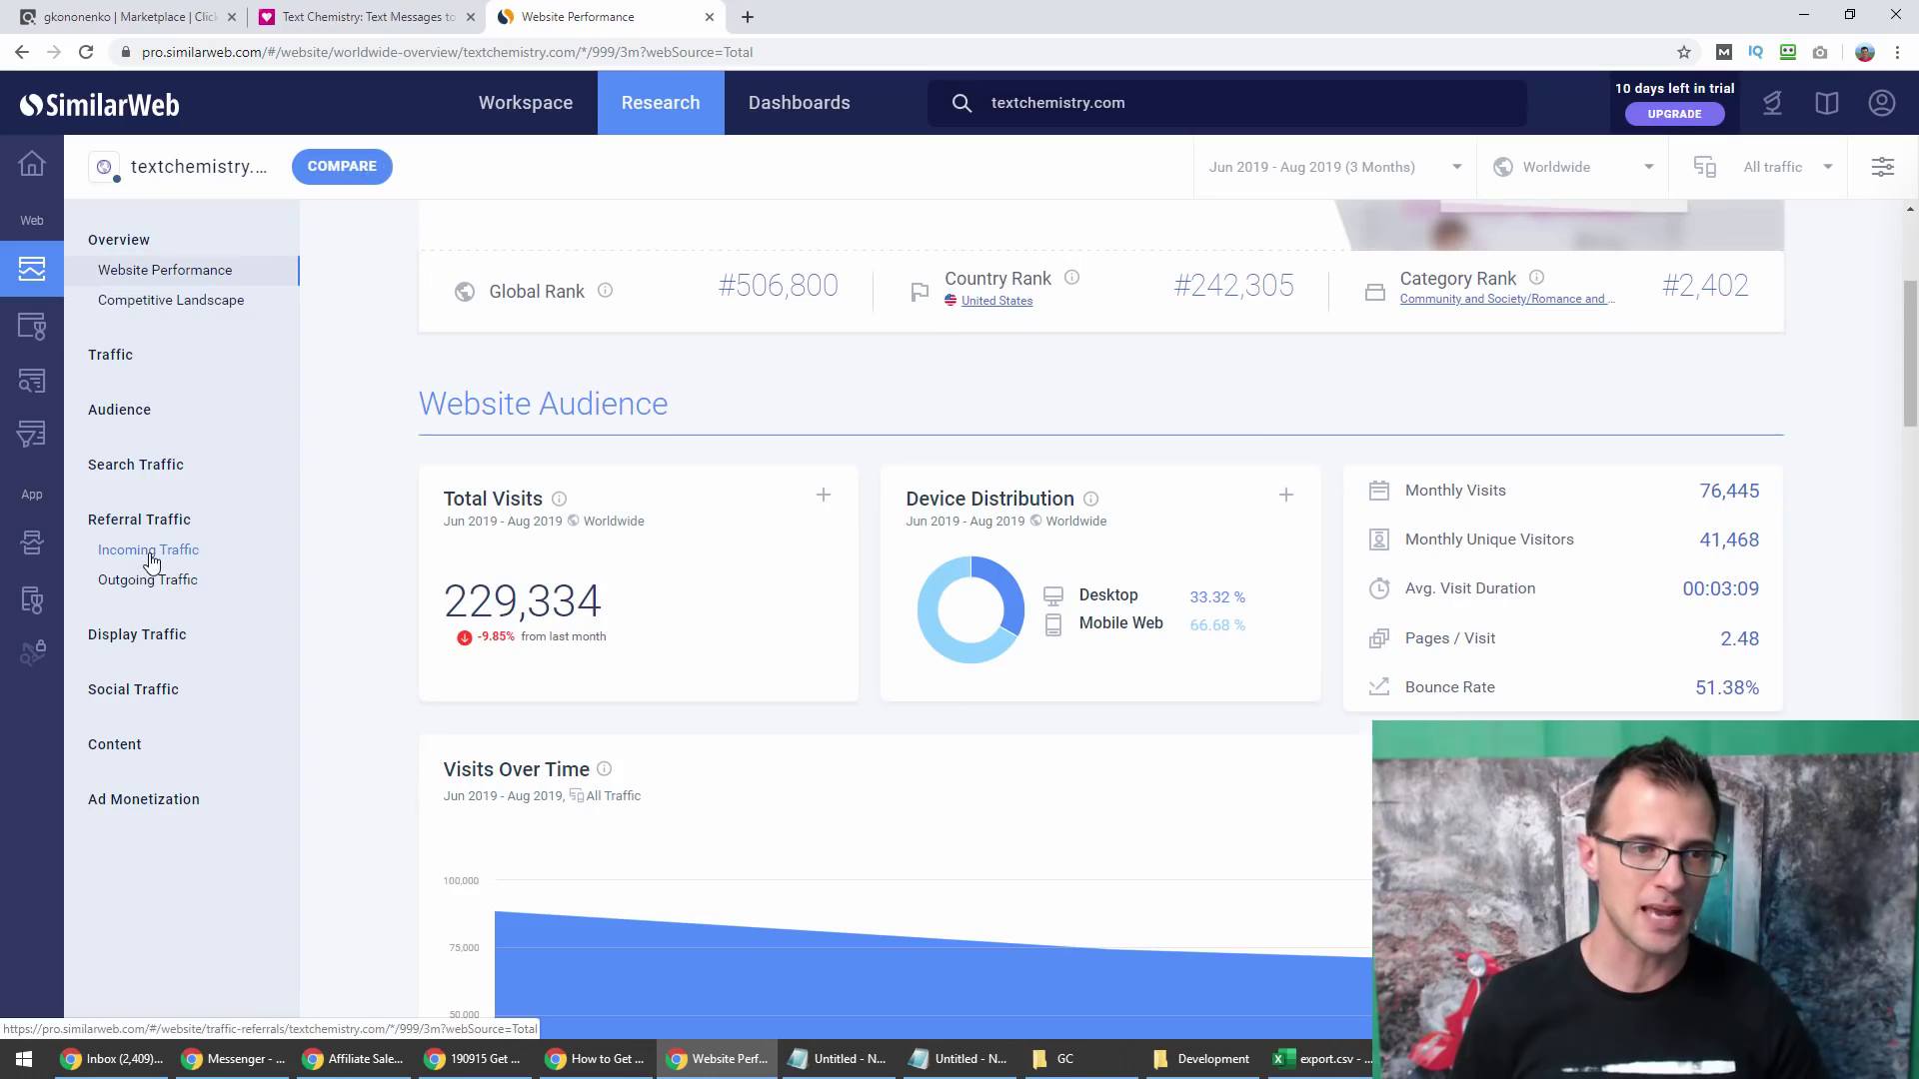
{"action": "left_click", "coordinate": [146, 527]}
{"action": "left_click", "coordinate": [147, 524]}
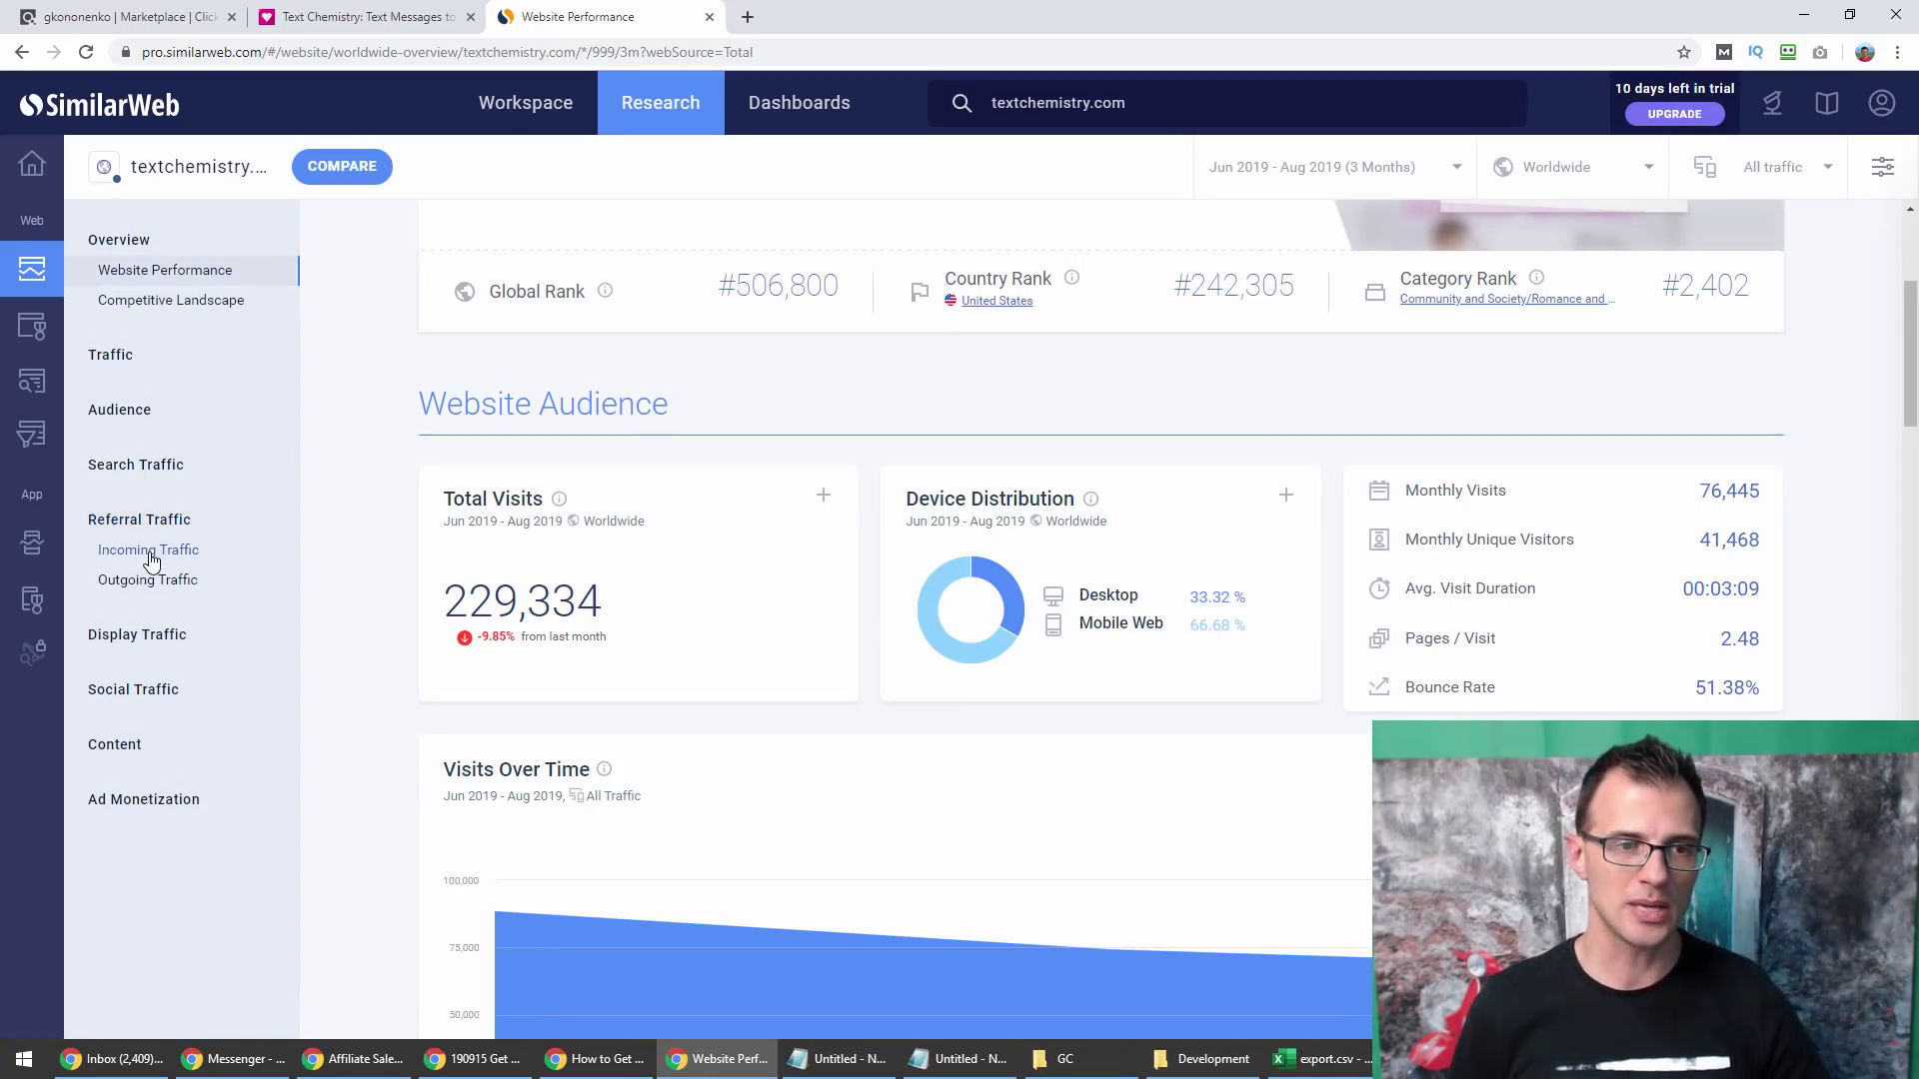
{"action": "left_click", "coordinate": [152, 551]}
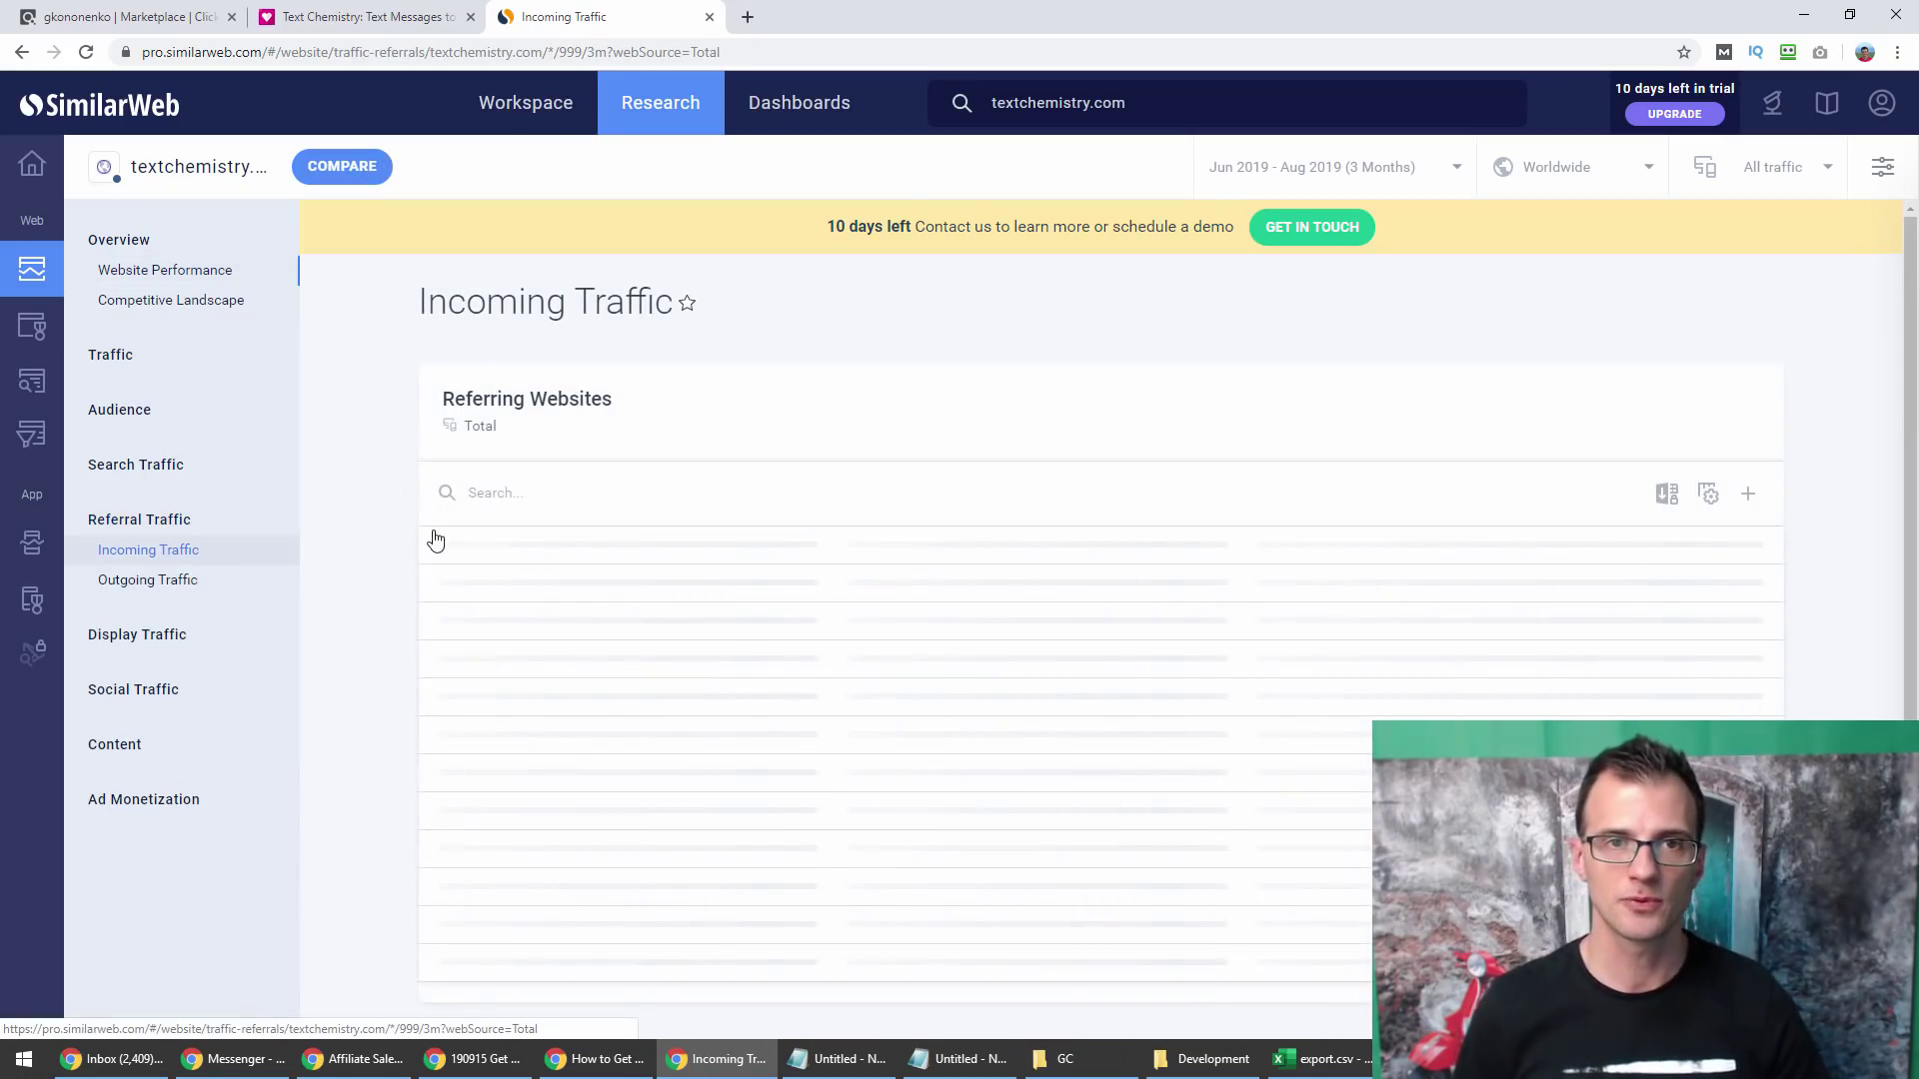
{"action": "scroll", "coordinate": [1914, 519], "scroll_direction": "down", "scroll_amount": 4}
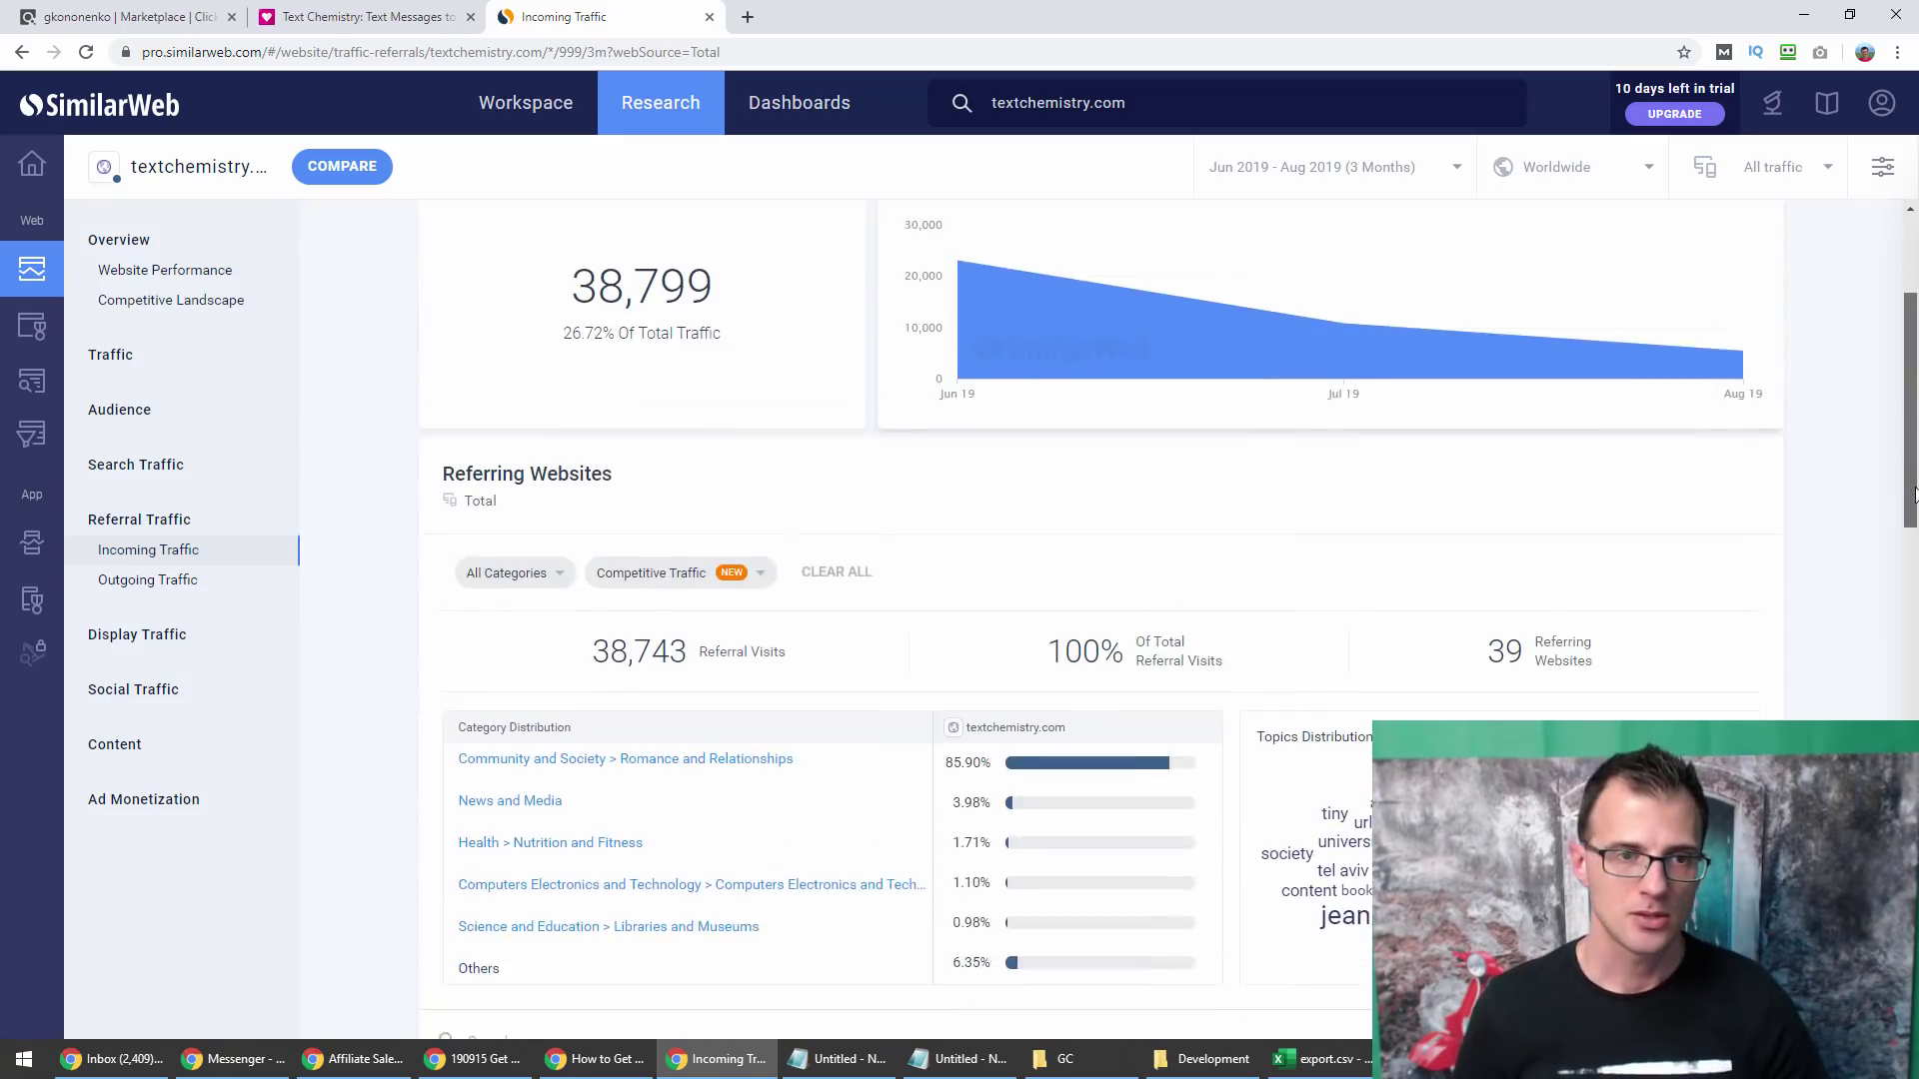
{"action": "left_click_drag", "start_coordinate": [1915, 519], "coordinate": [1916, 739]}
{"action": "scroll", "coordinate": [676, 273], "scroll_direction": "up", "scroll_amount": 1}
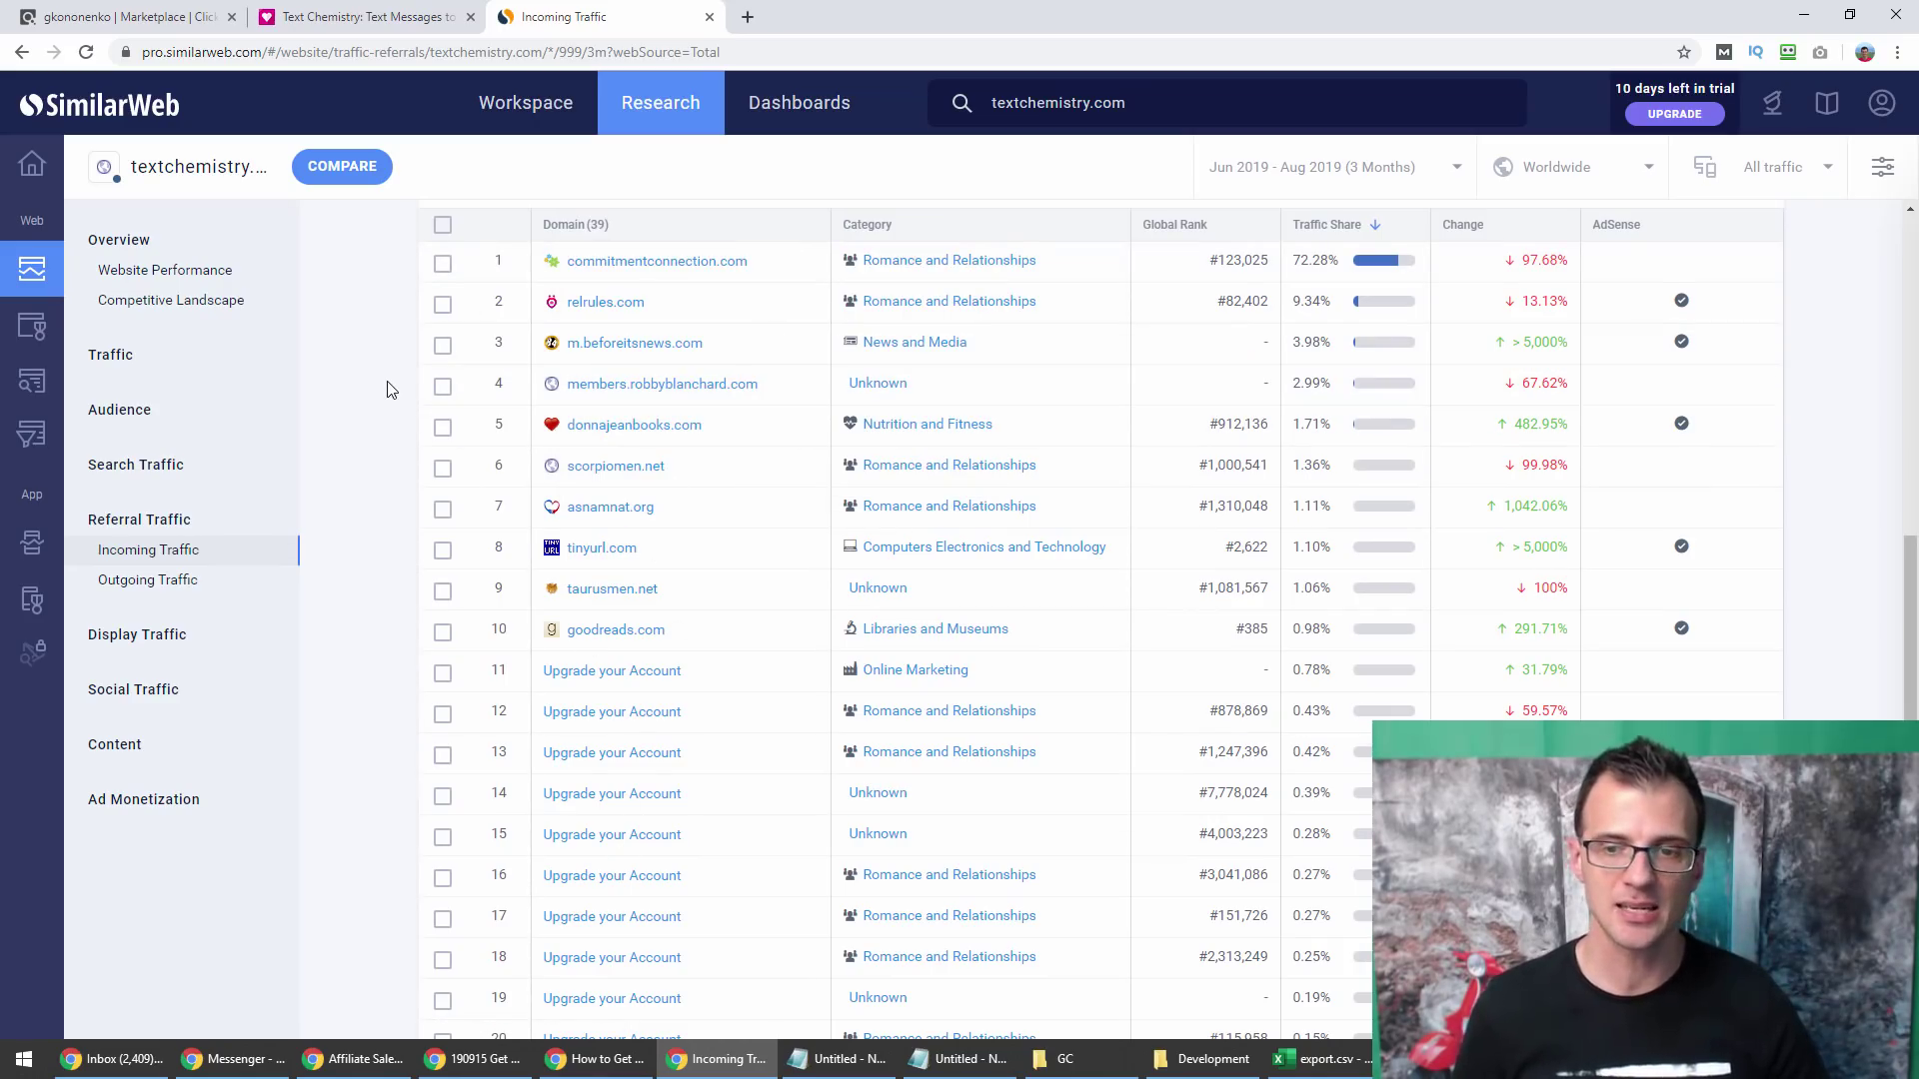
Open the top referrer commitmentconnection.com (72.28% share) from the Referring Websites table.
{"action": "left_click", "coordinate": [366, 12]}
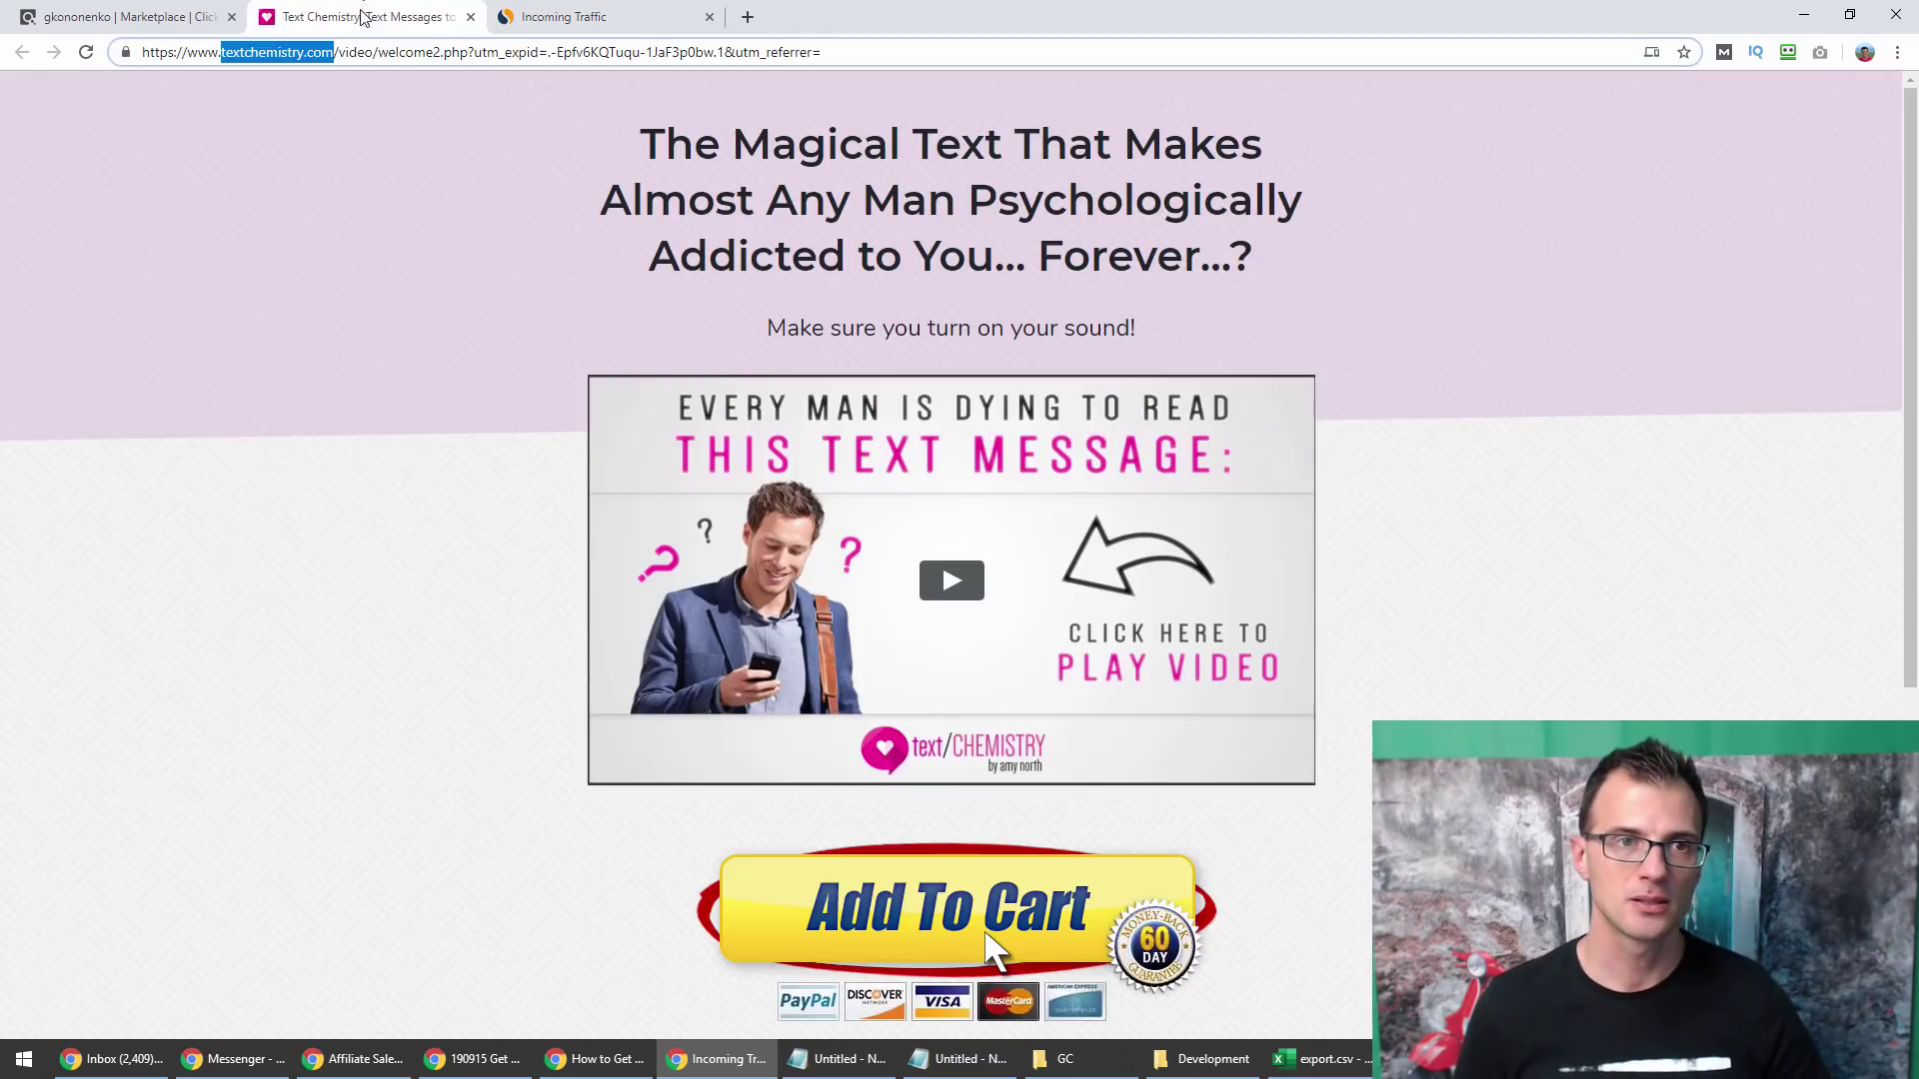
{"action": "left_click", "coordinate": [539, 20]}
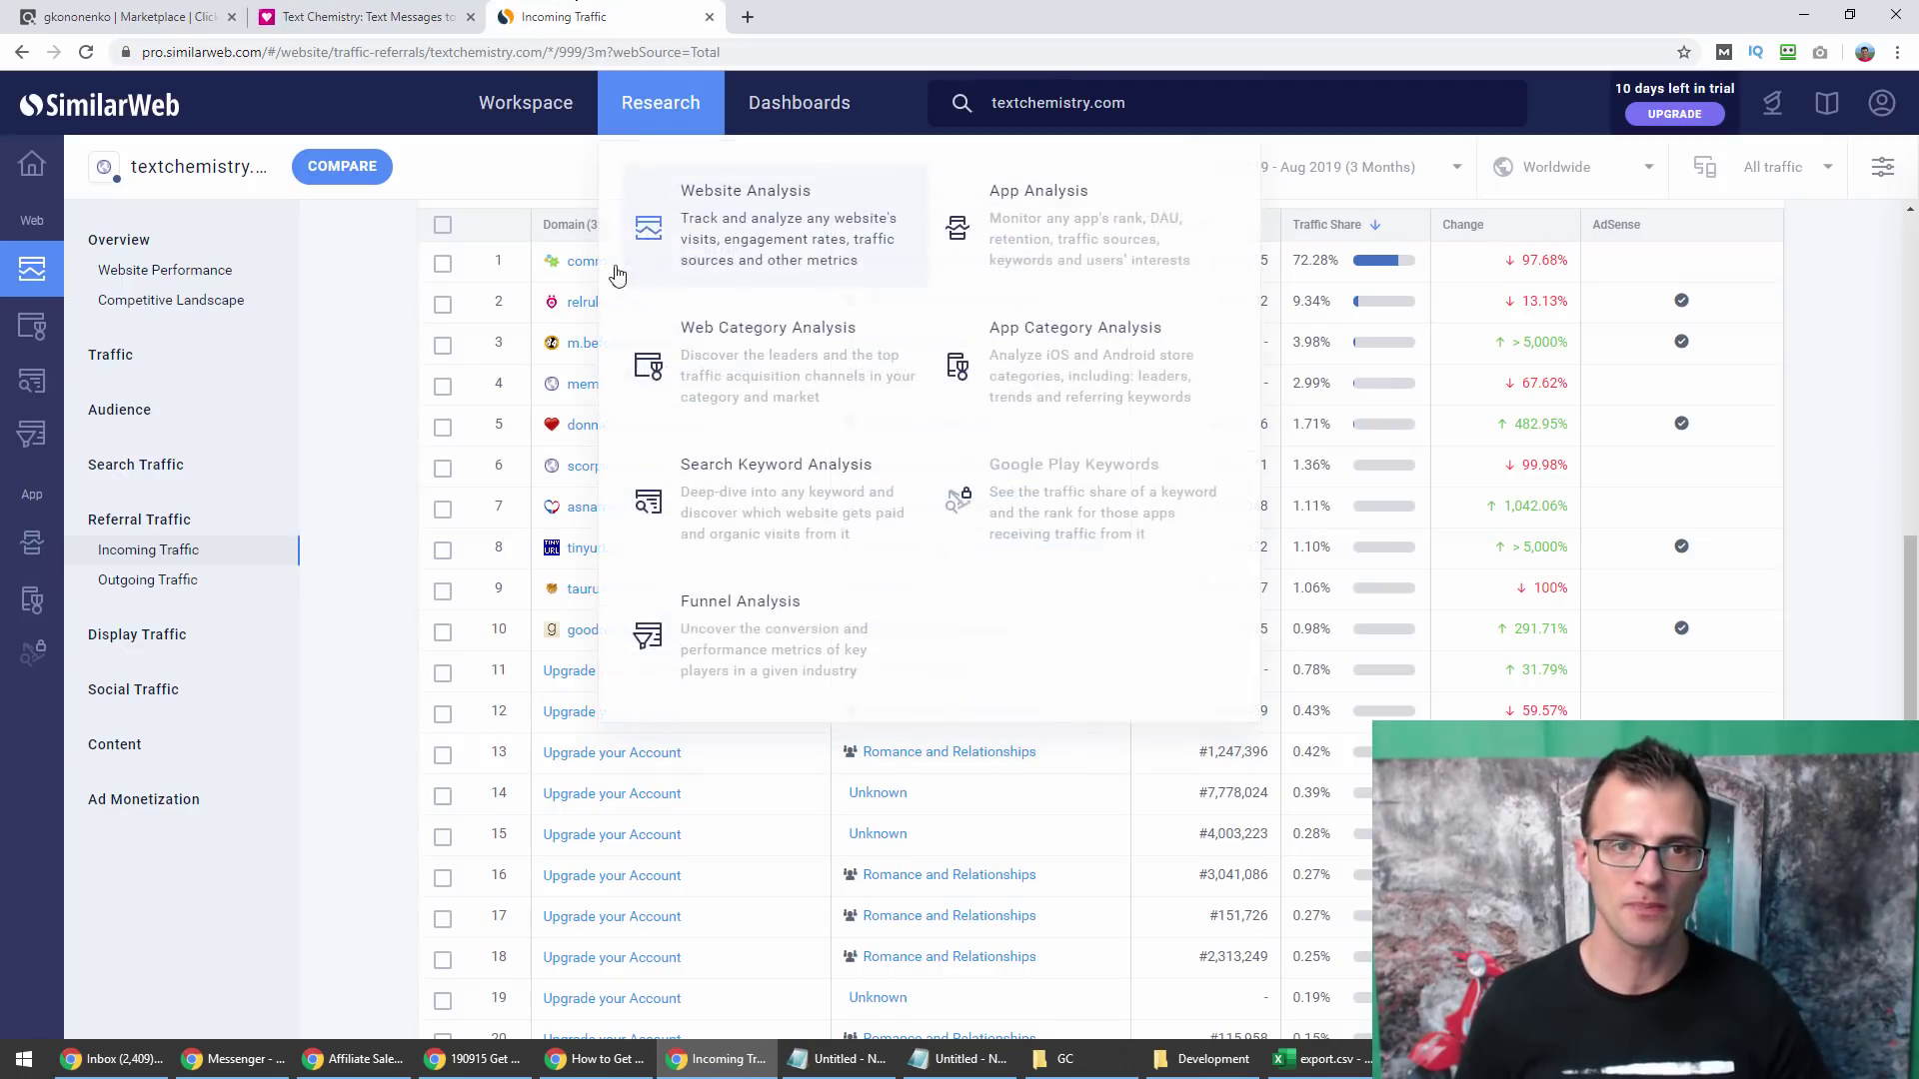
{"action": "mouse_move", "coordinate": [647, 270]}
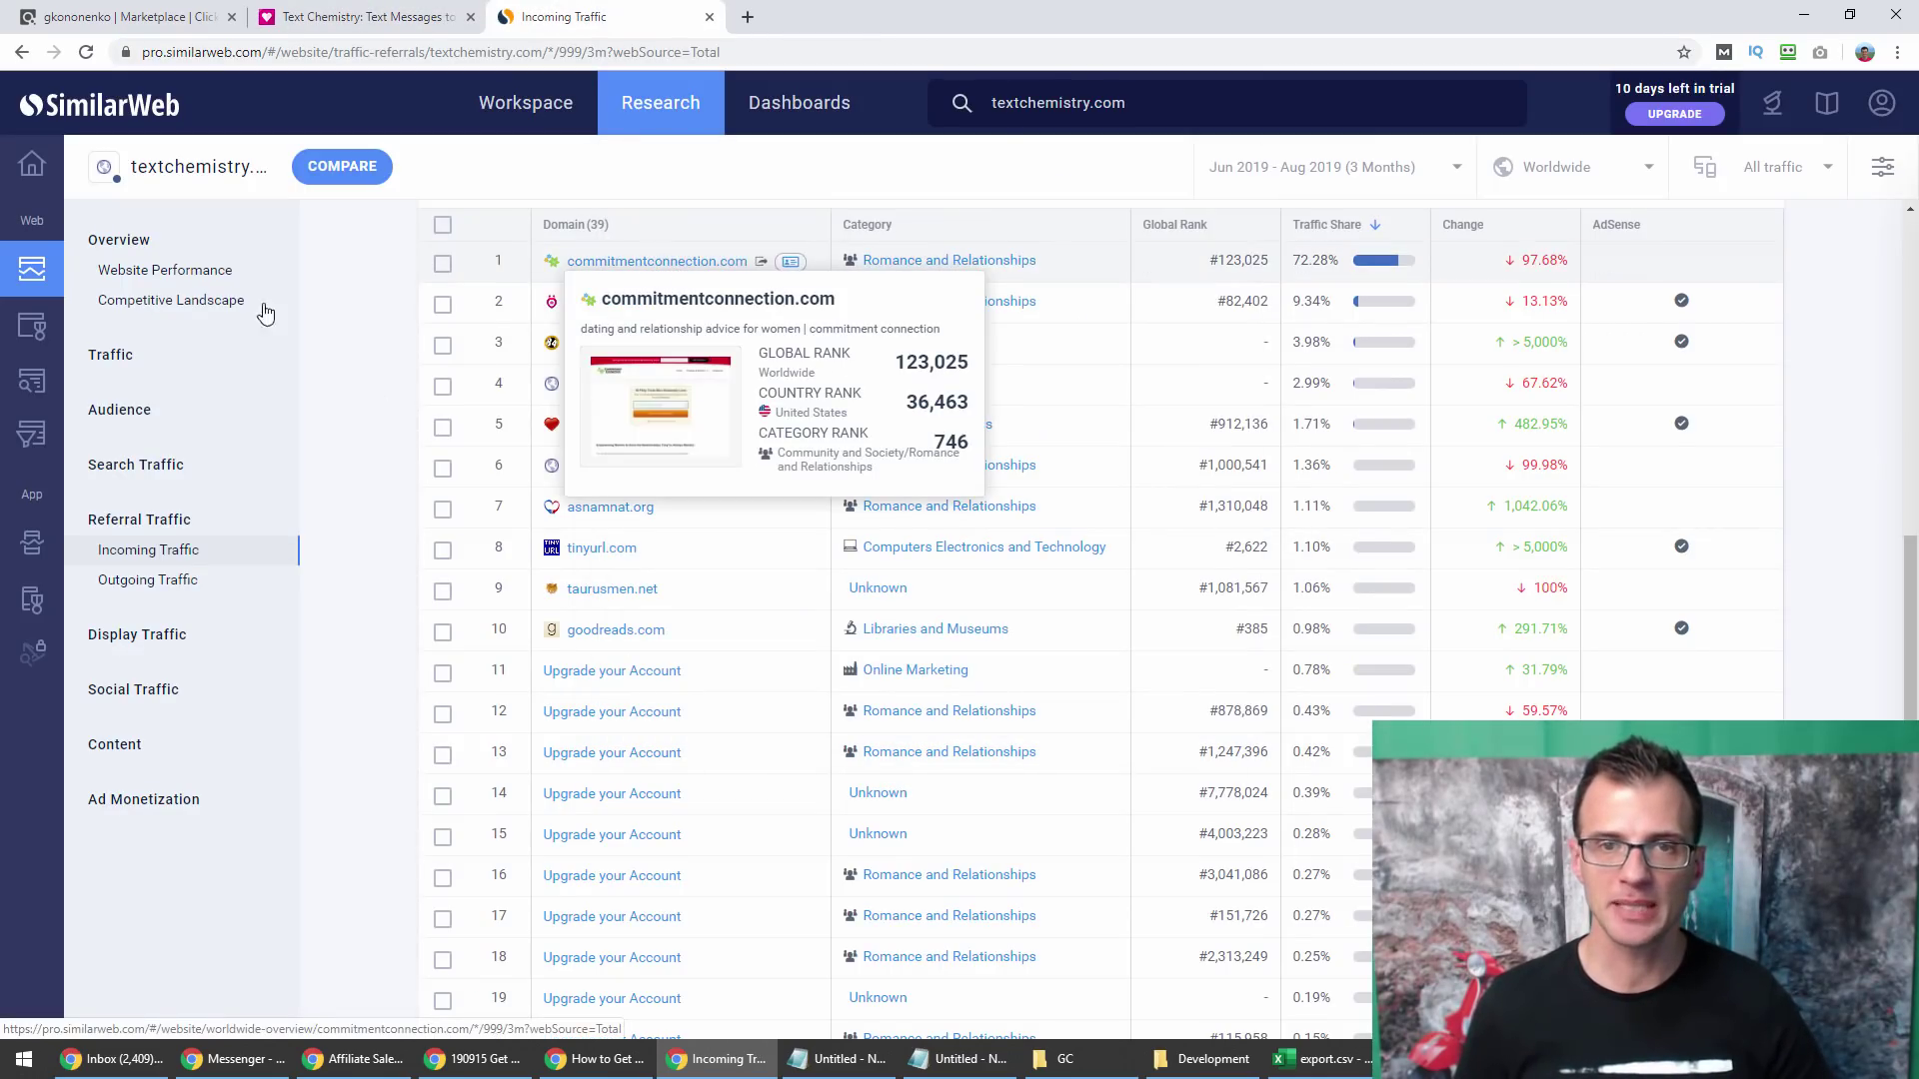
{"action": "mouse_move", "coordinate": [587, 310]}
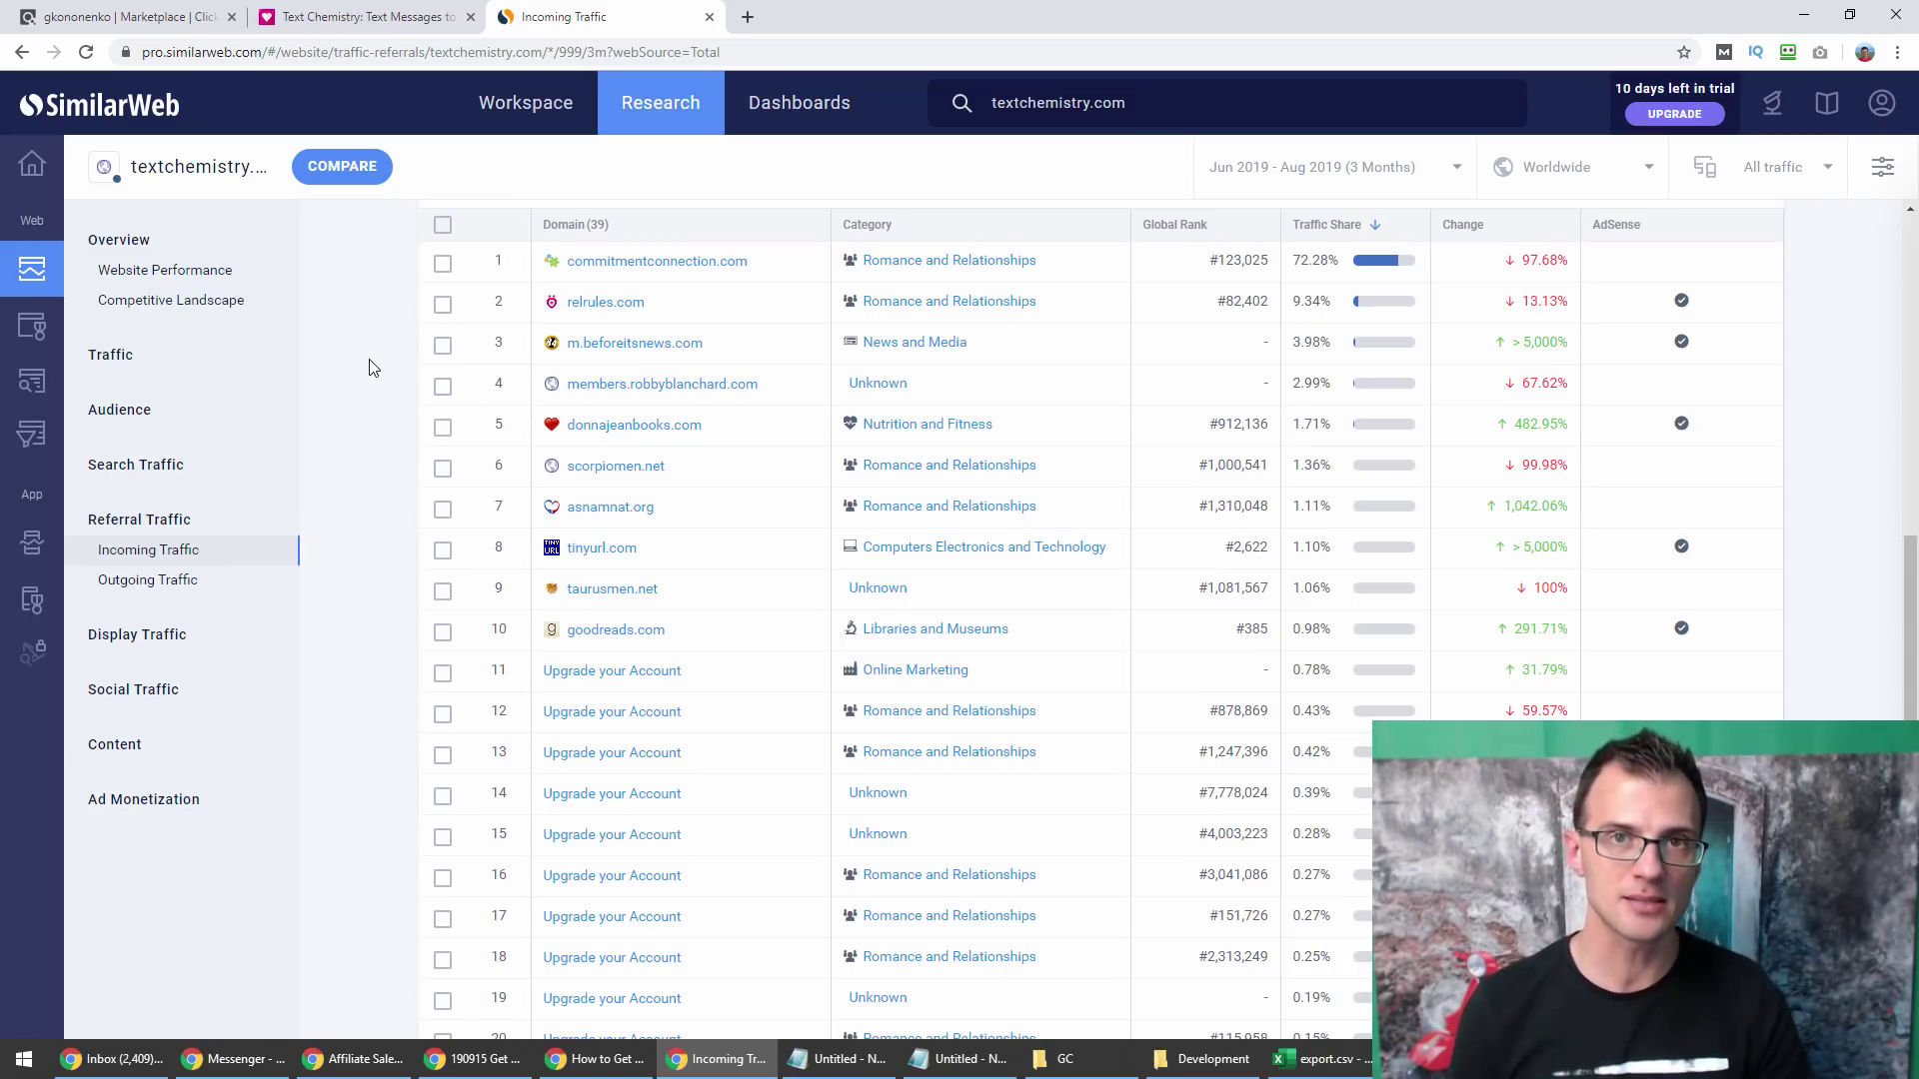
{"action": "scroll", "coordinate": [380, 667], "scroll_direction": "up", "scroll_amount": 1}
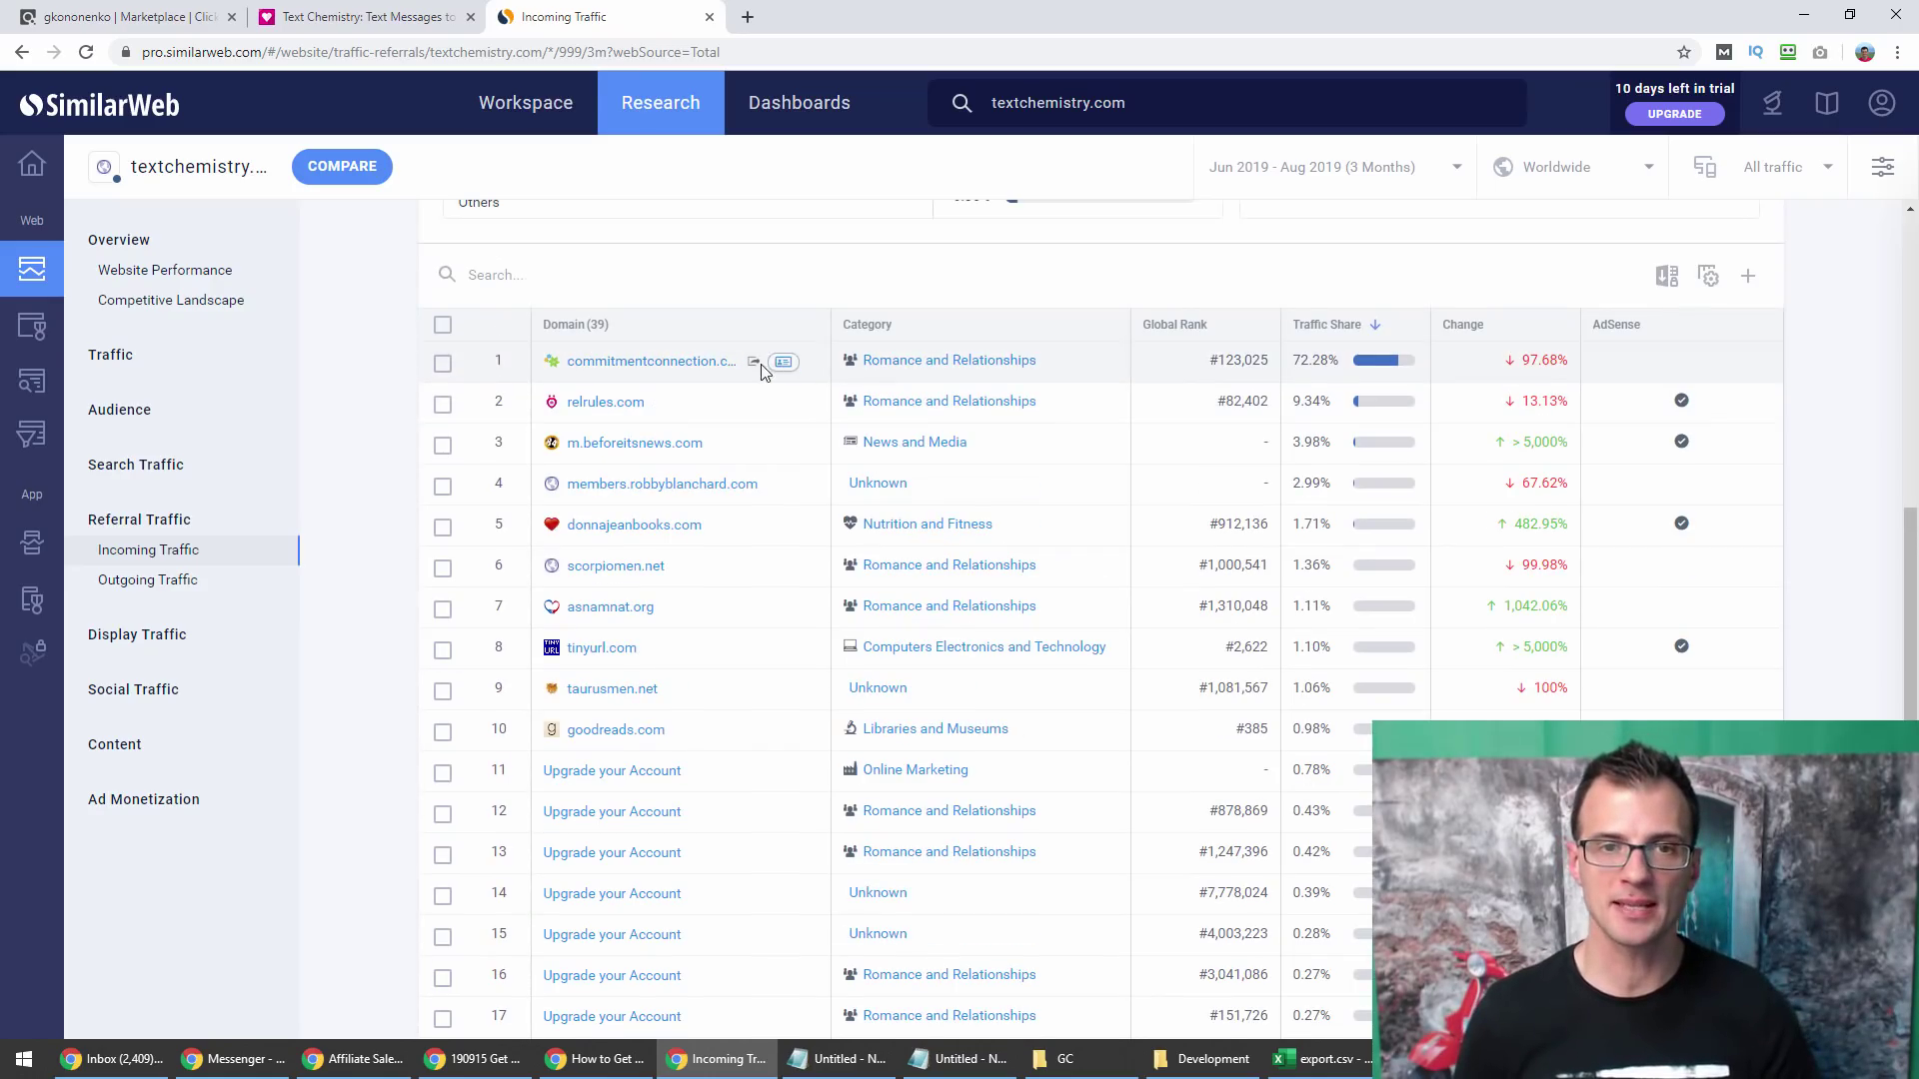
{"action": "left_click", "coordinate": [761, 362]}
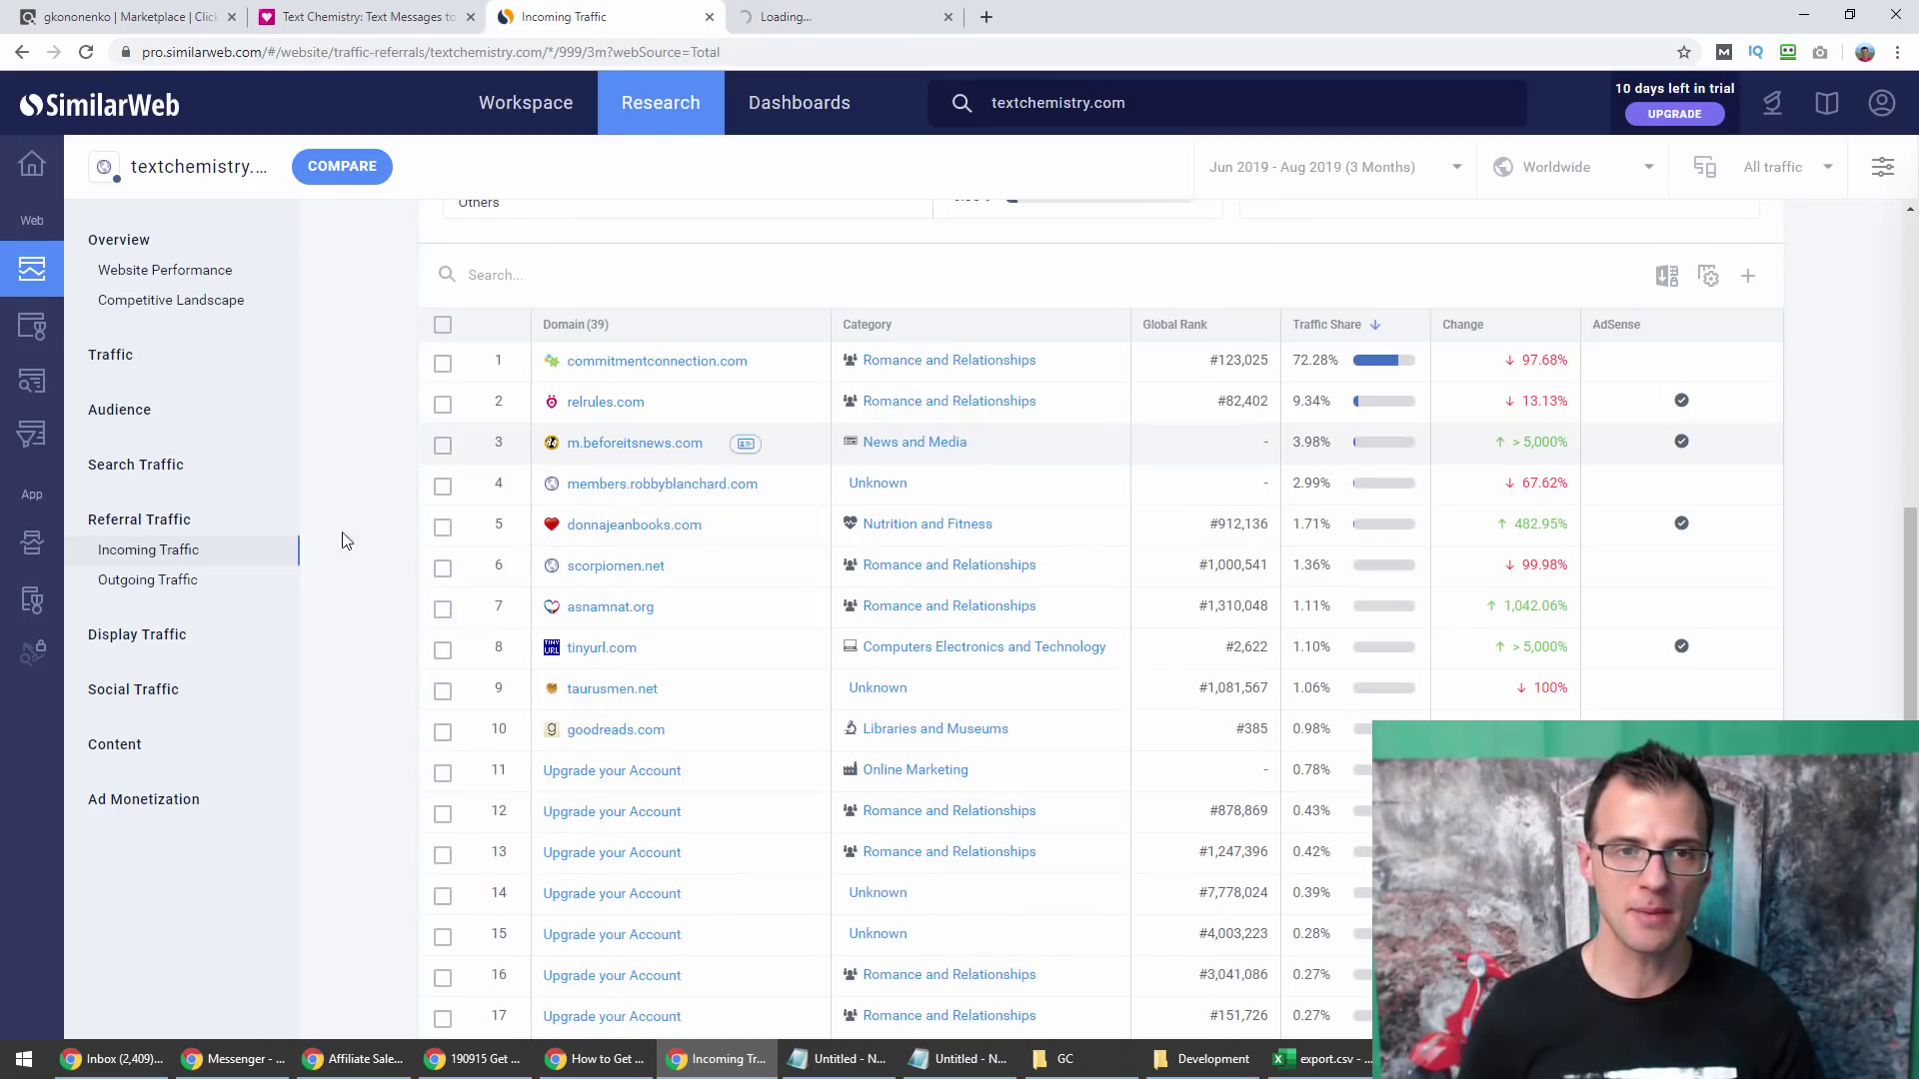
Open relrules.com in a new tab and scroll through its homepage articles.
{"action": "left_click", "coordinate": [658, 403]}
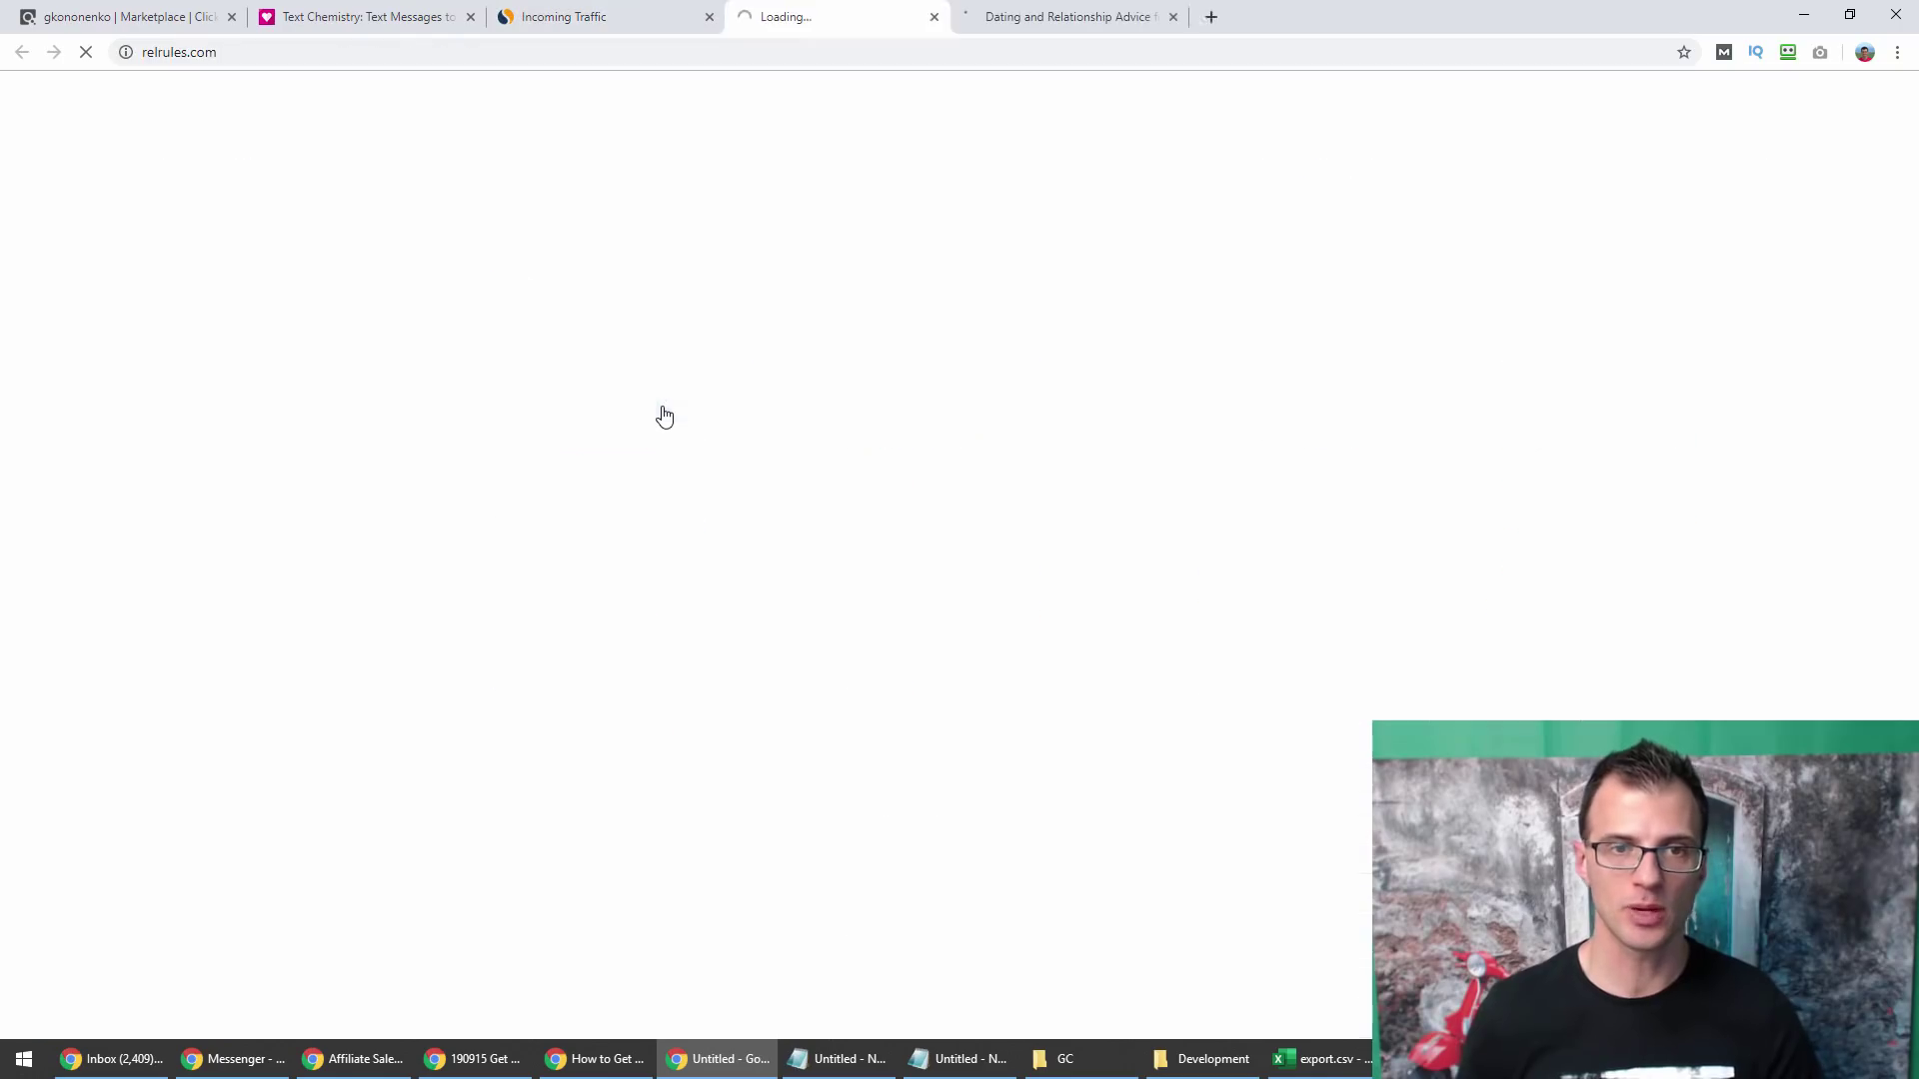
{"action": "left_click", "coordinate": [1039, 10]}
{"action": "left_click", "coordinate": [884, 14]}
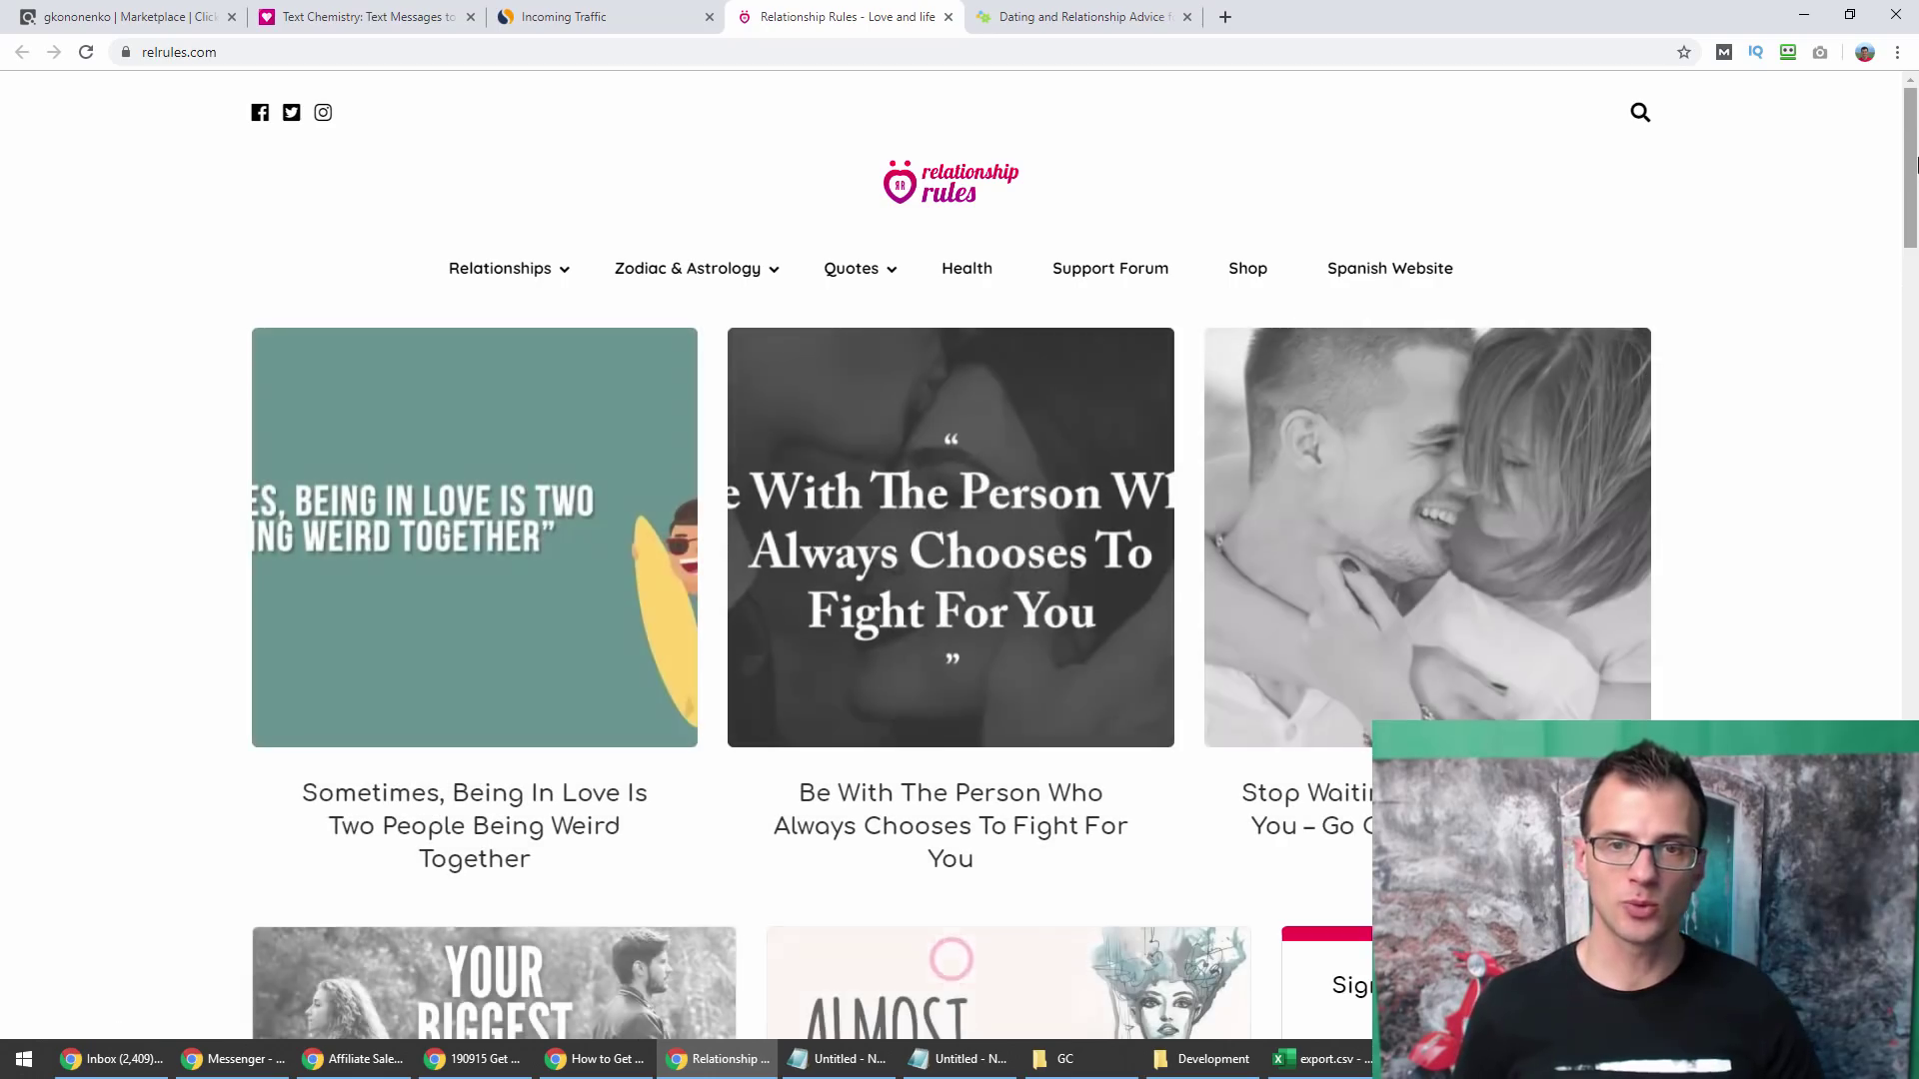
{"action": "left_click_drag", "start_coordinate": [1915, 163], "coordinate": [1916, 320]}
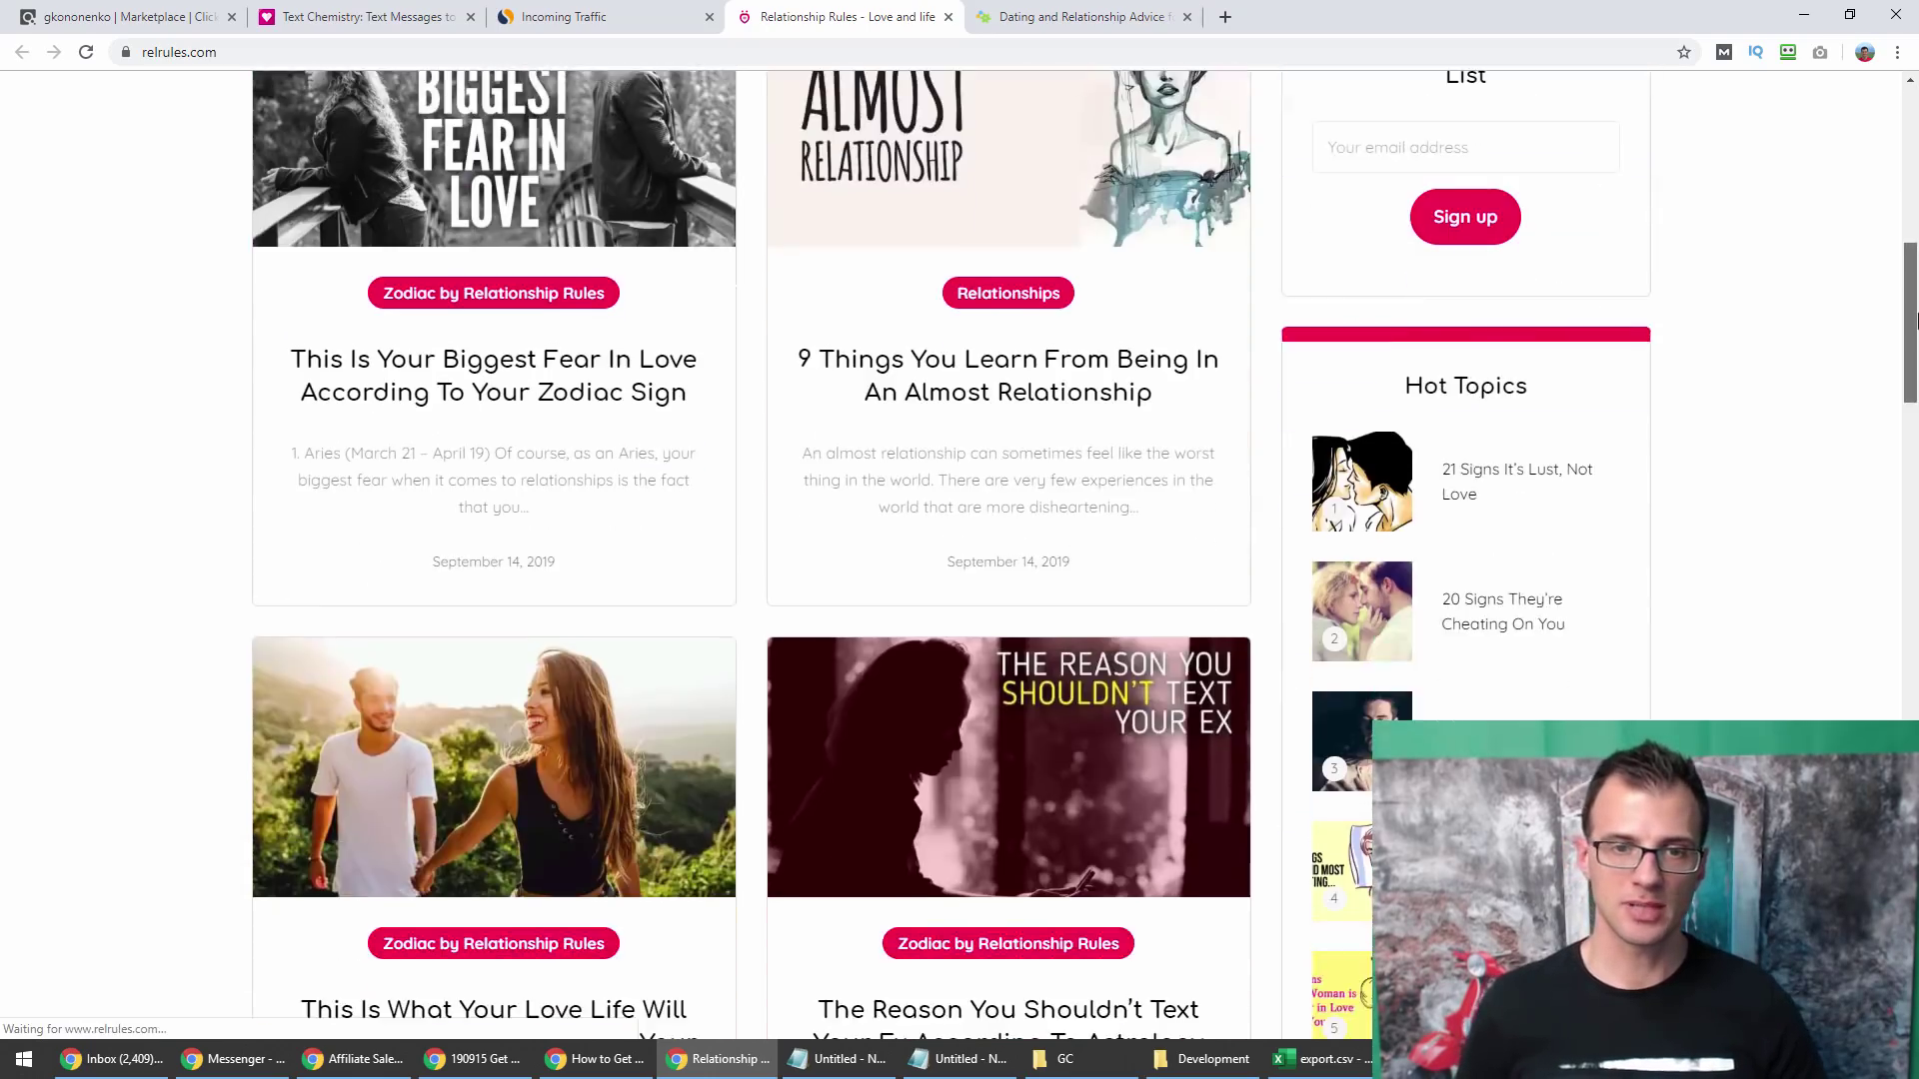
{"action": "mouse_move", "coordinate": [1914, 550]}
{"action": "left_mouse_down"}
{"action": "mouse_move", "coordinate": [1904, 585]}
{"action": "mouse_move", "coordinate": [1910, 519]}
{"action": "left_mouse_up"}
{"action": "scroll", "coordinate": [310, 572], "scroll_direction": "up", "scroll_amount": 4}
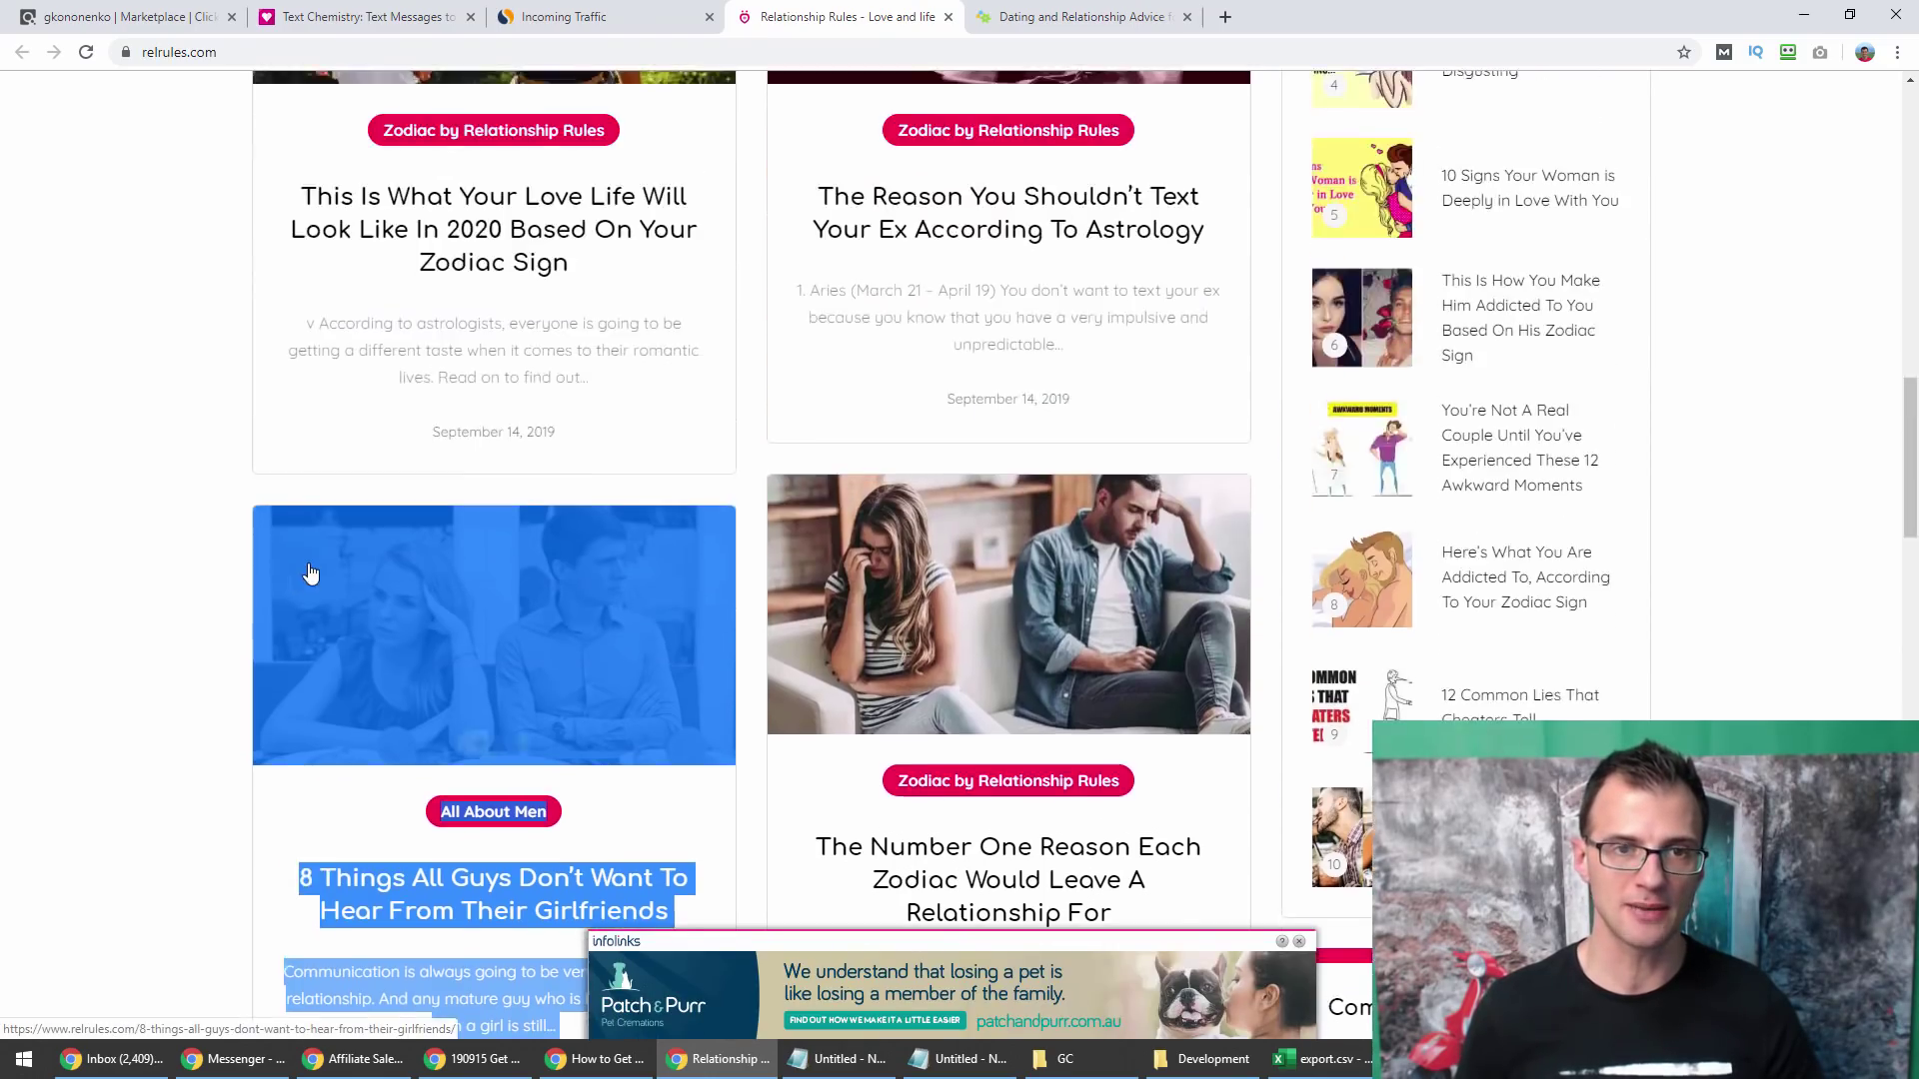
{"action": "scroll", "coordinate": [310, 571], "scroll_direction": "up", "scroll_amount": 15}
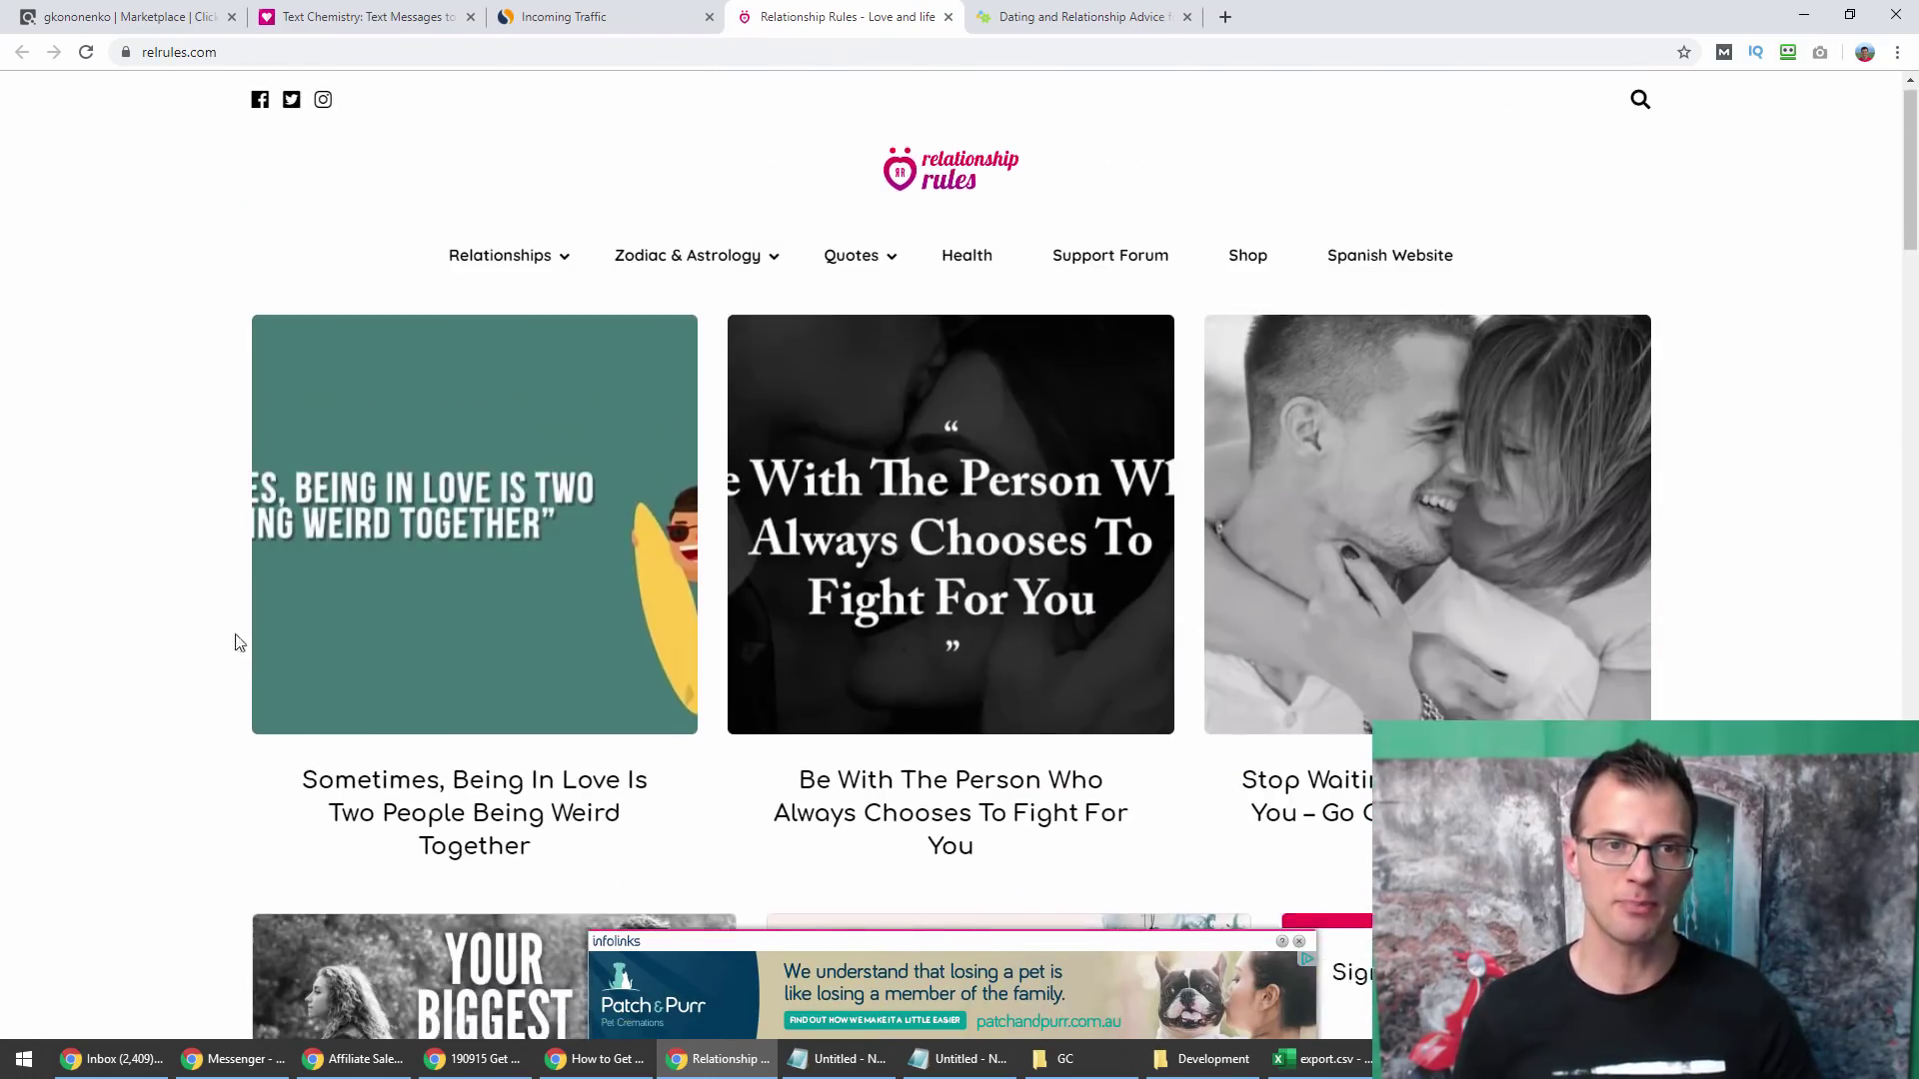
Flip through the SimilarWeb report and Text Chemistry tabs back to relrules.com.
{"action": "left_click", "coordinate": [539, 17]}
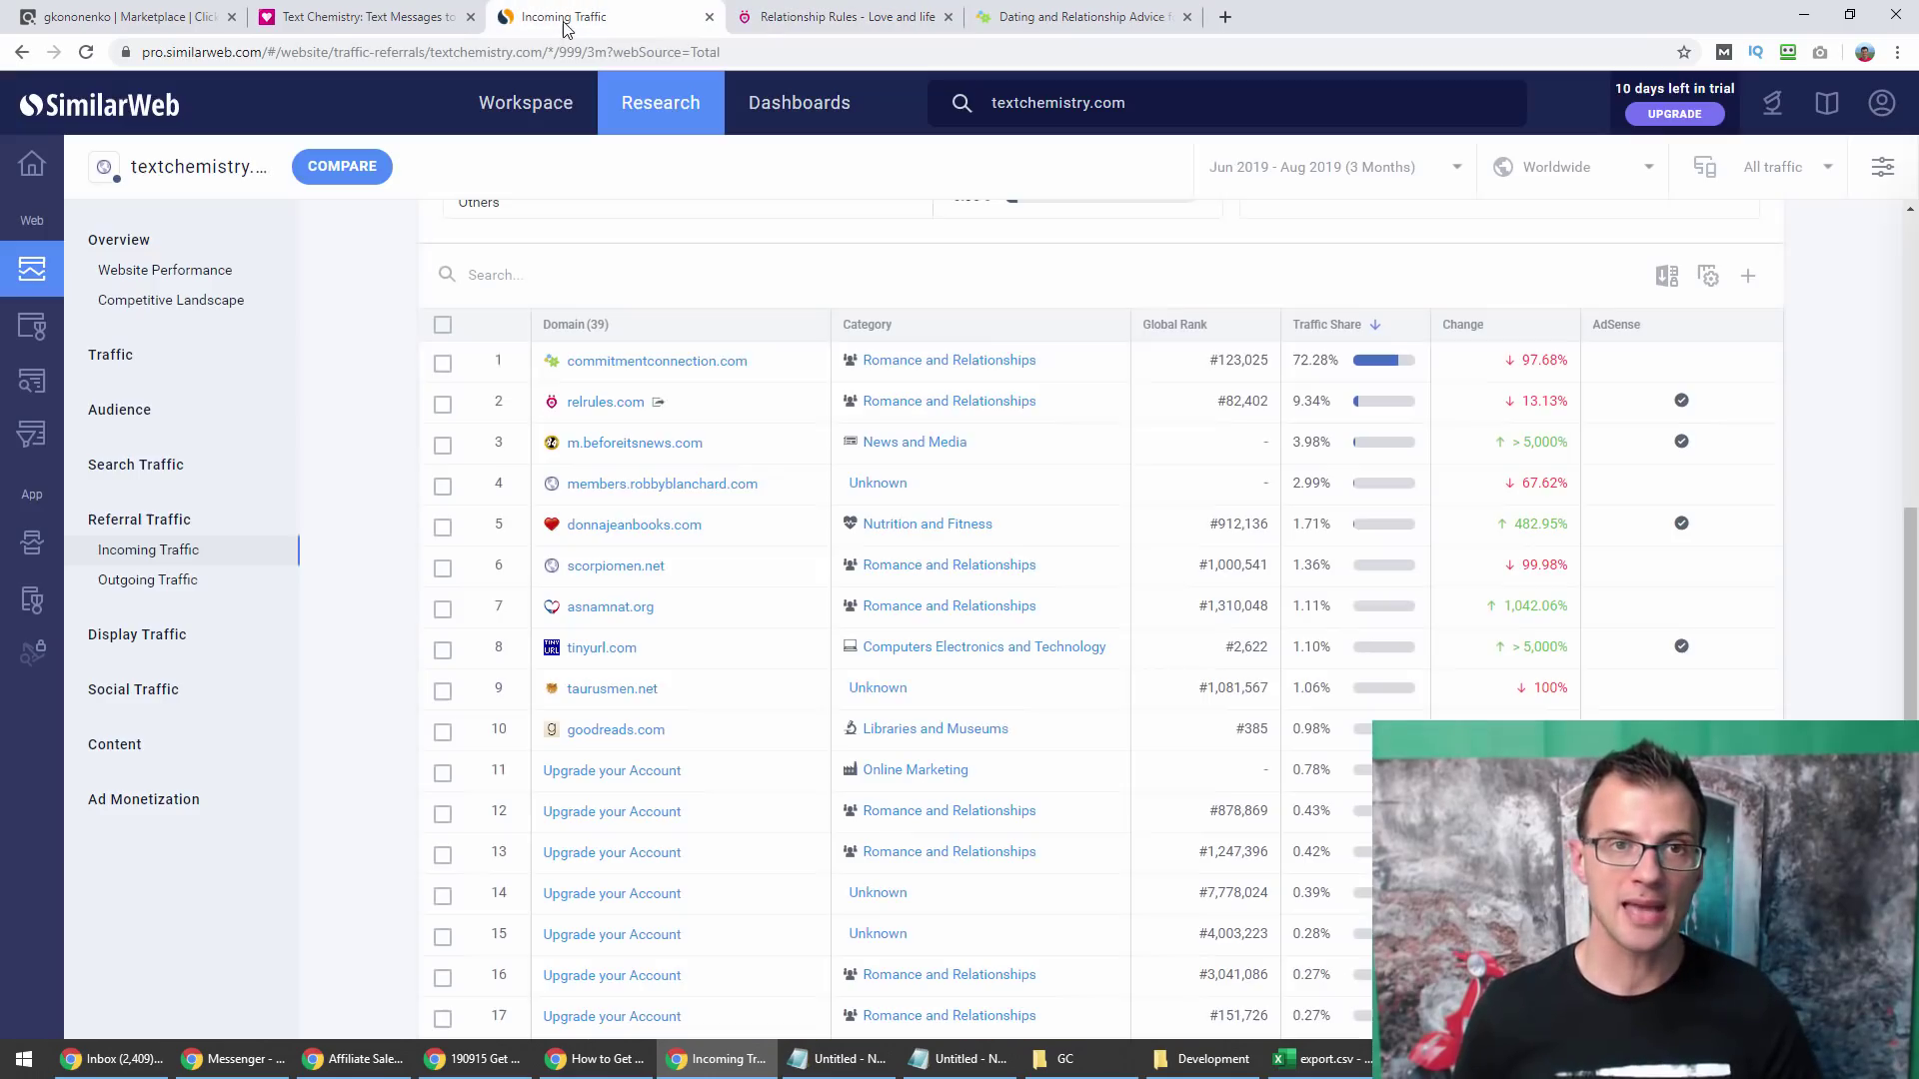
{"action": "left_click", "coordinate": [360, 17]}
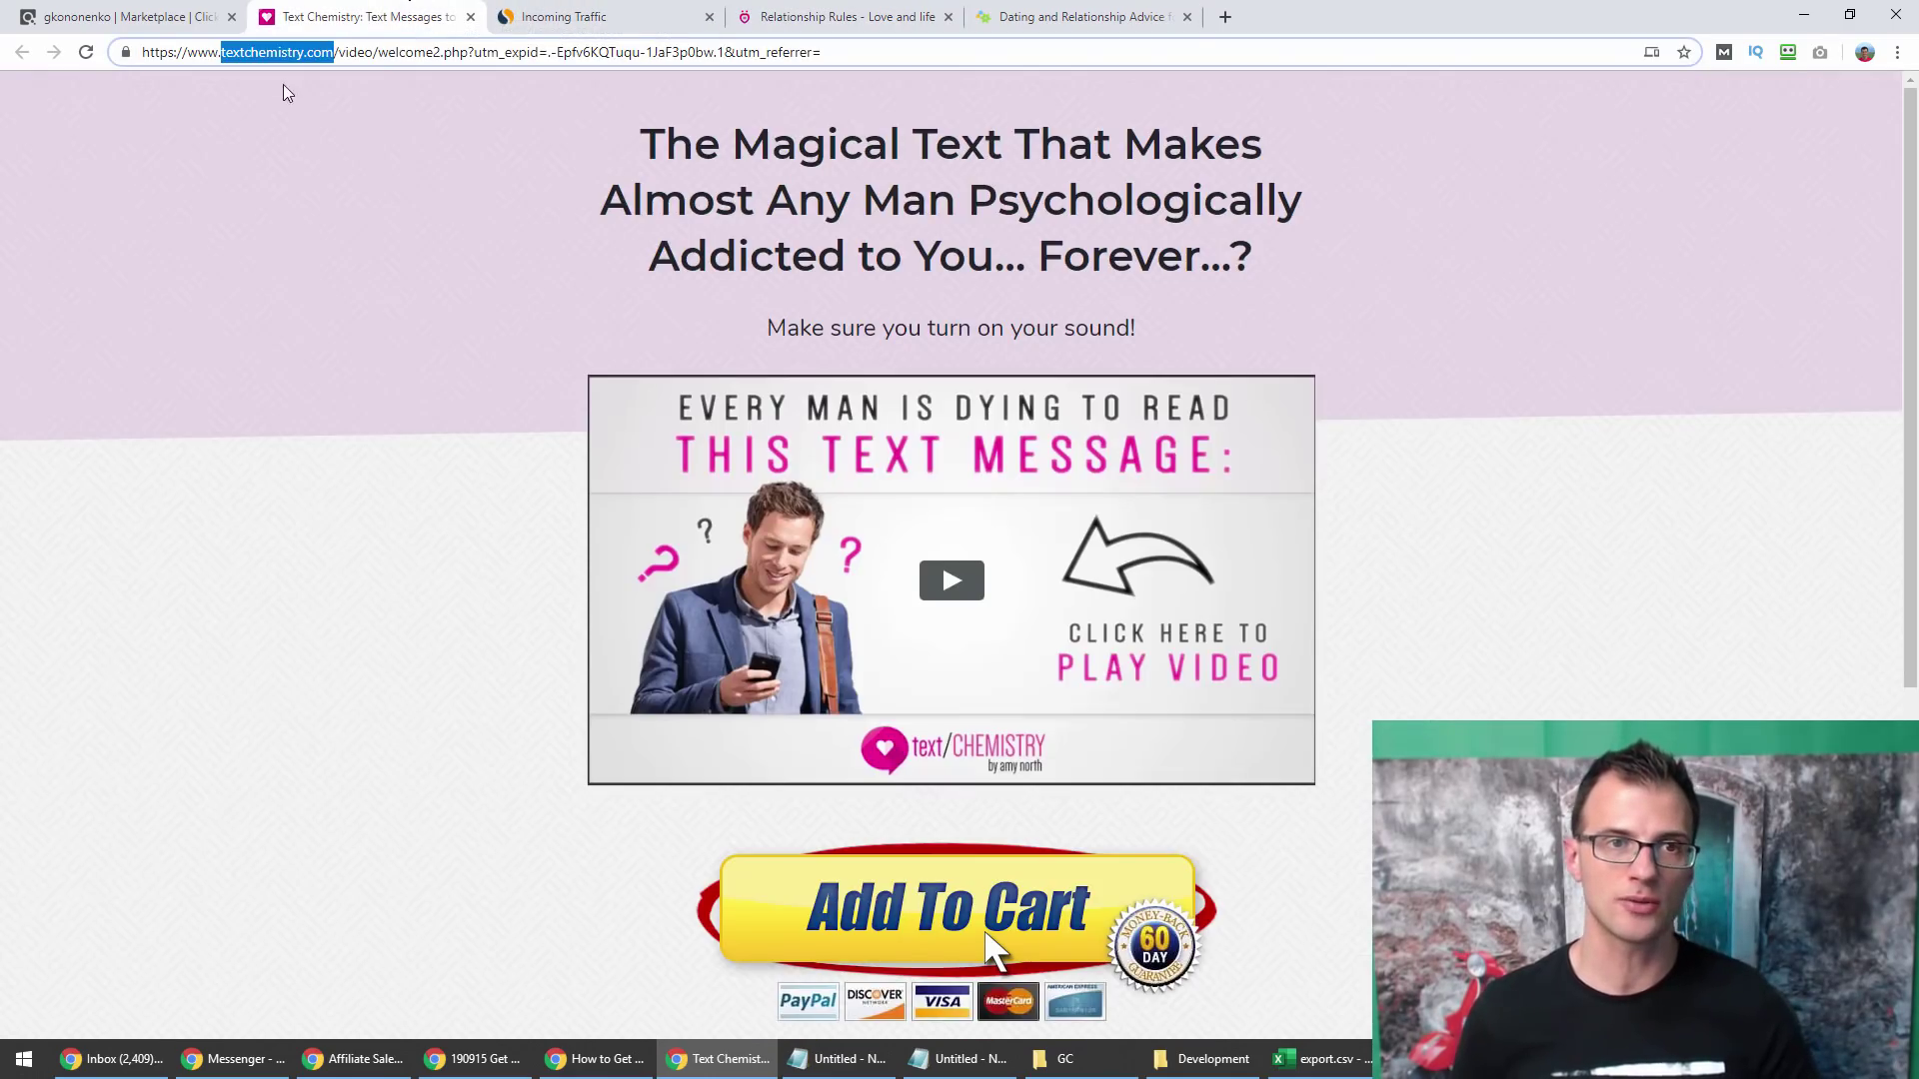
{"action": "left_click", "coordinate": [812, 20]}
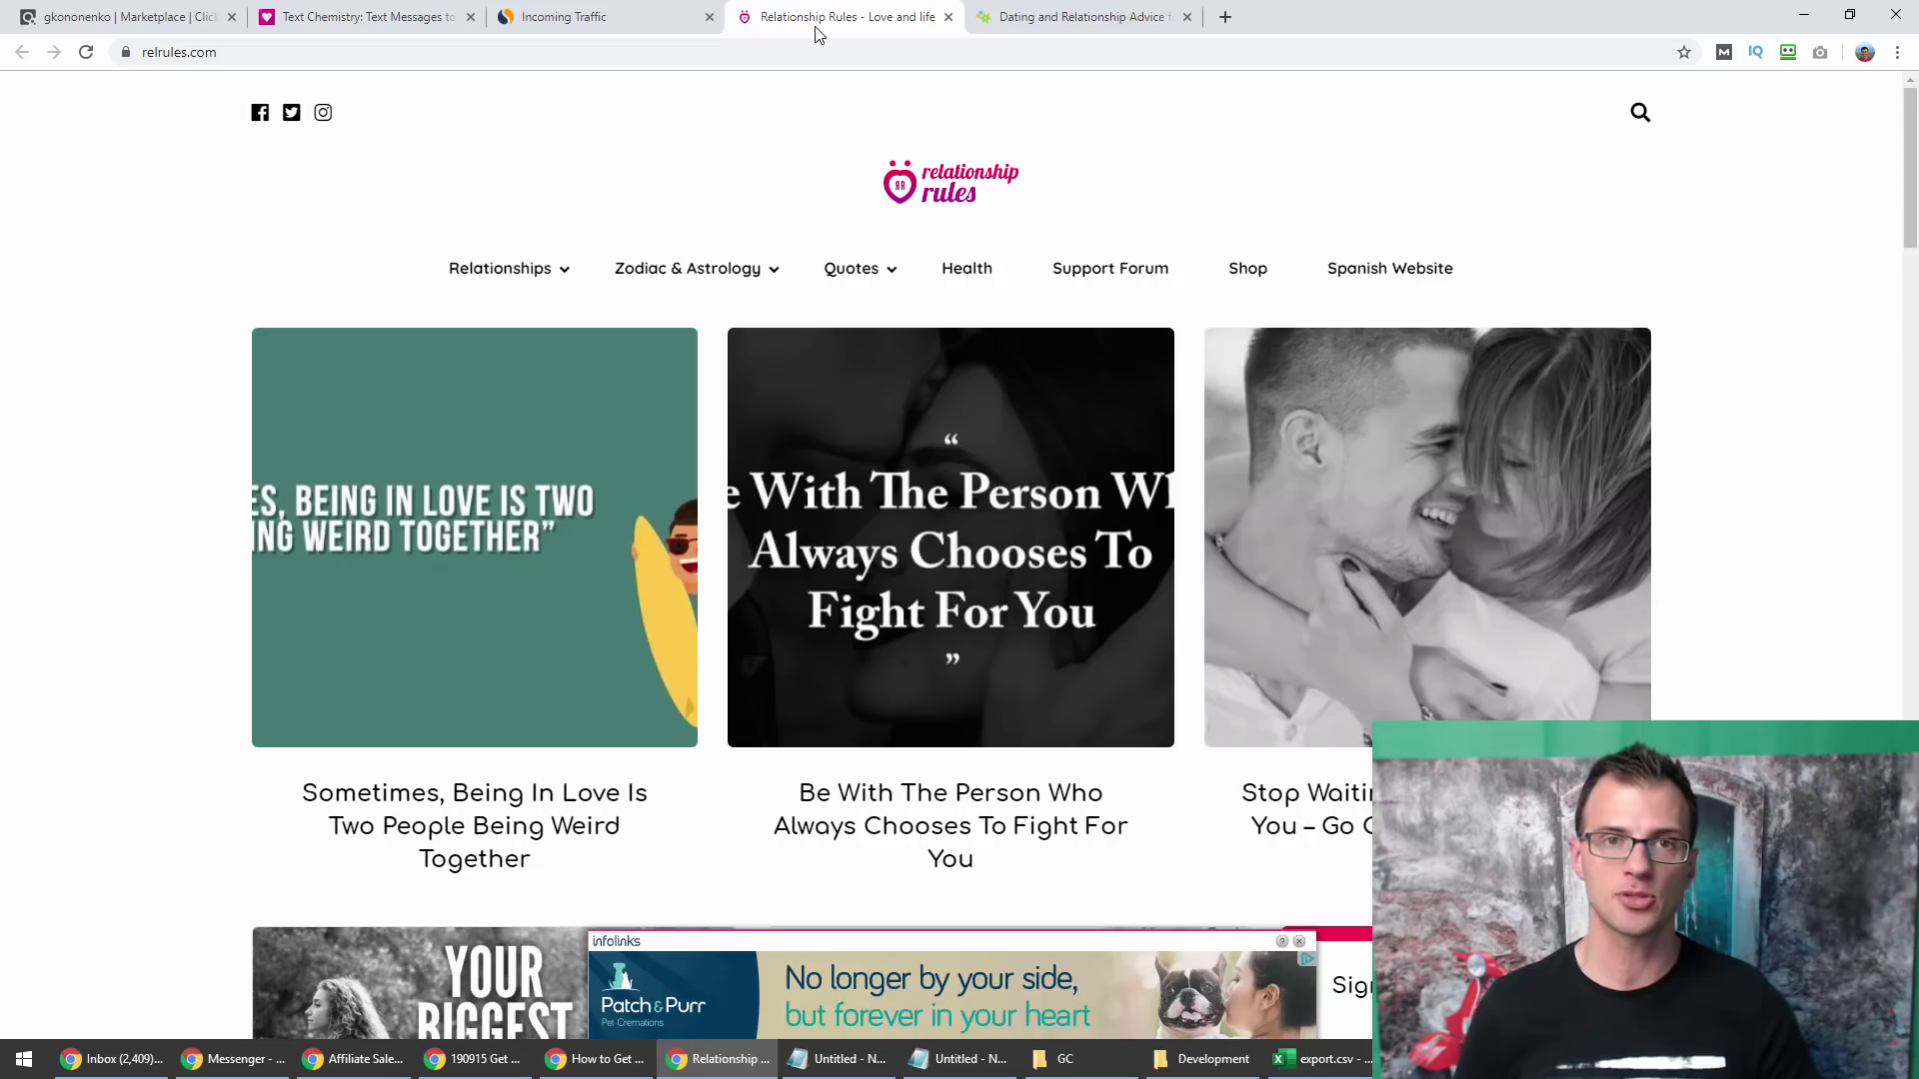
Browse Commitment Connection's Products Overview programs page.
{"action": "left_click", "coordinate": [1133, 19]}
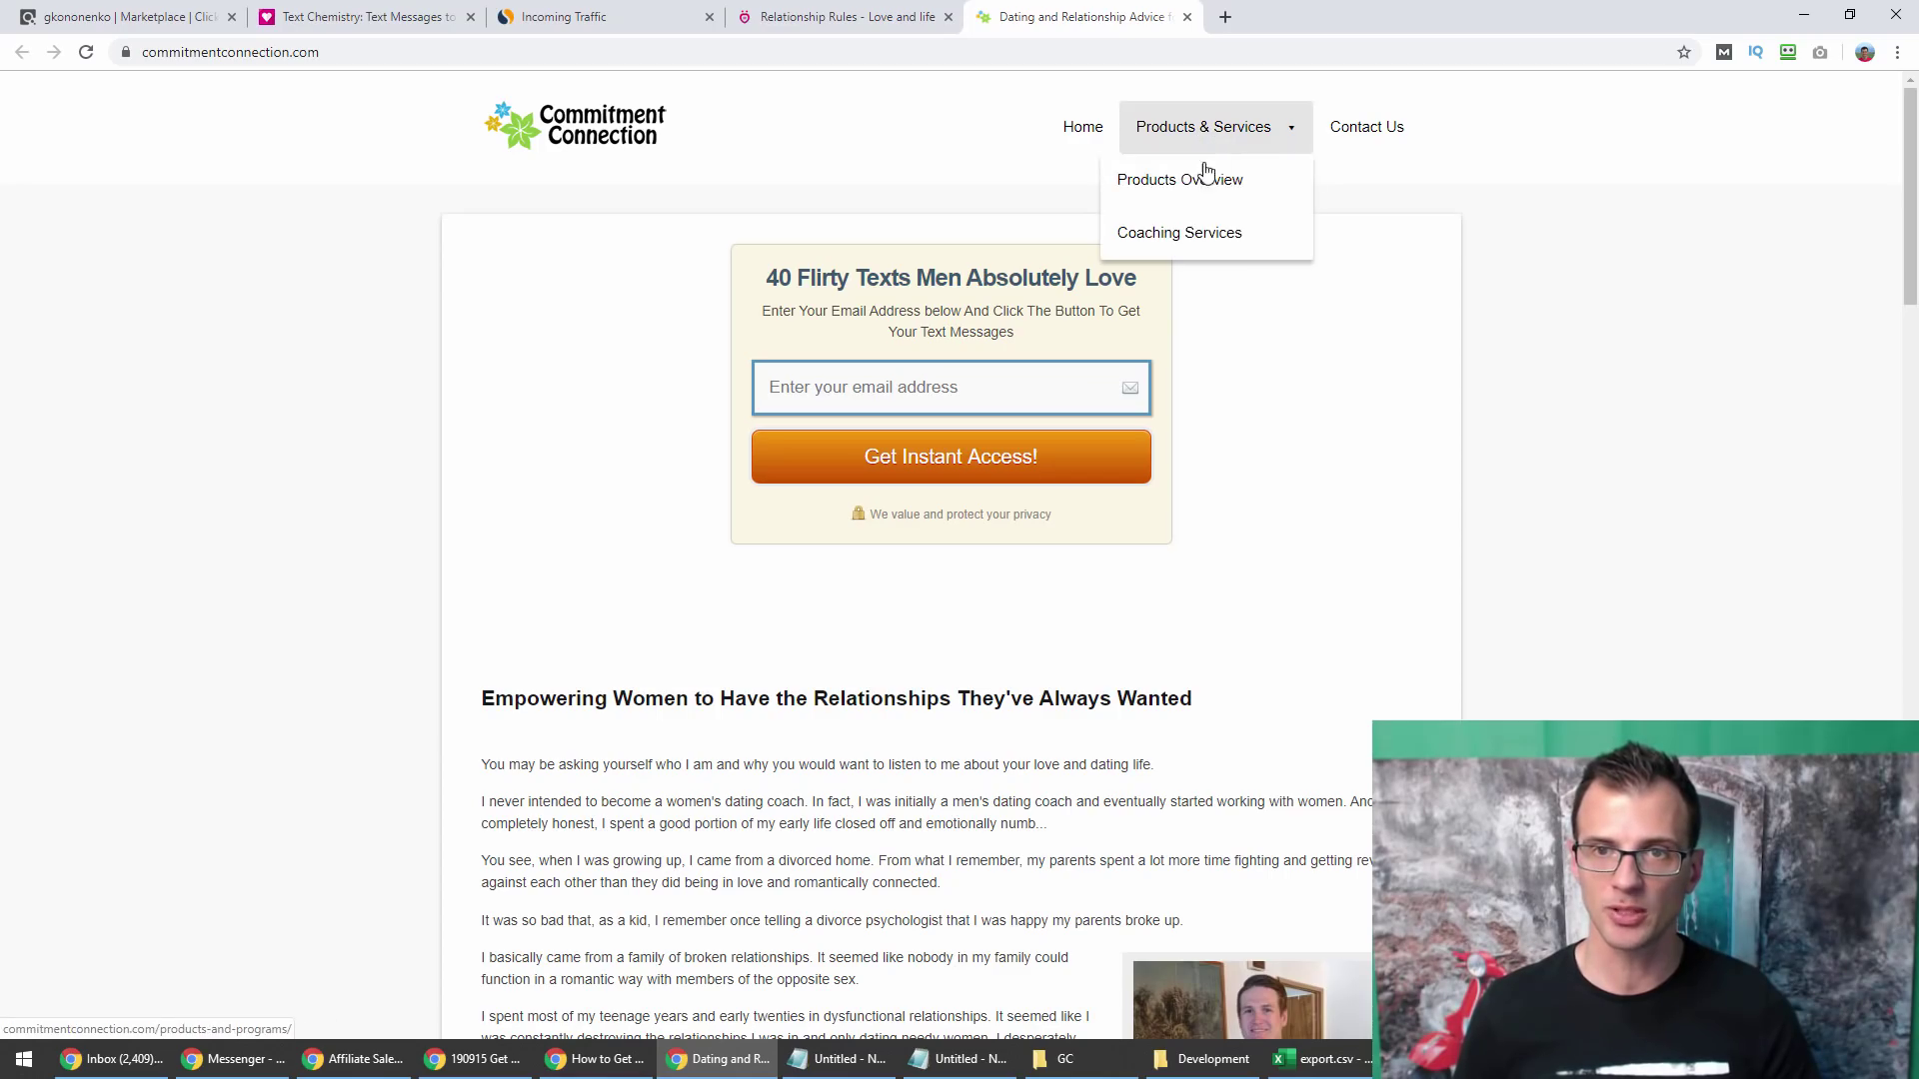
{"action": "scroll", "coordinate": [1700, 480], "scroll_direction": "down", "scroll_amount": 20}
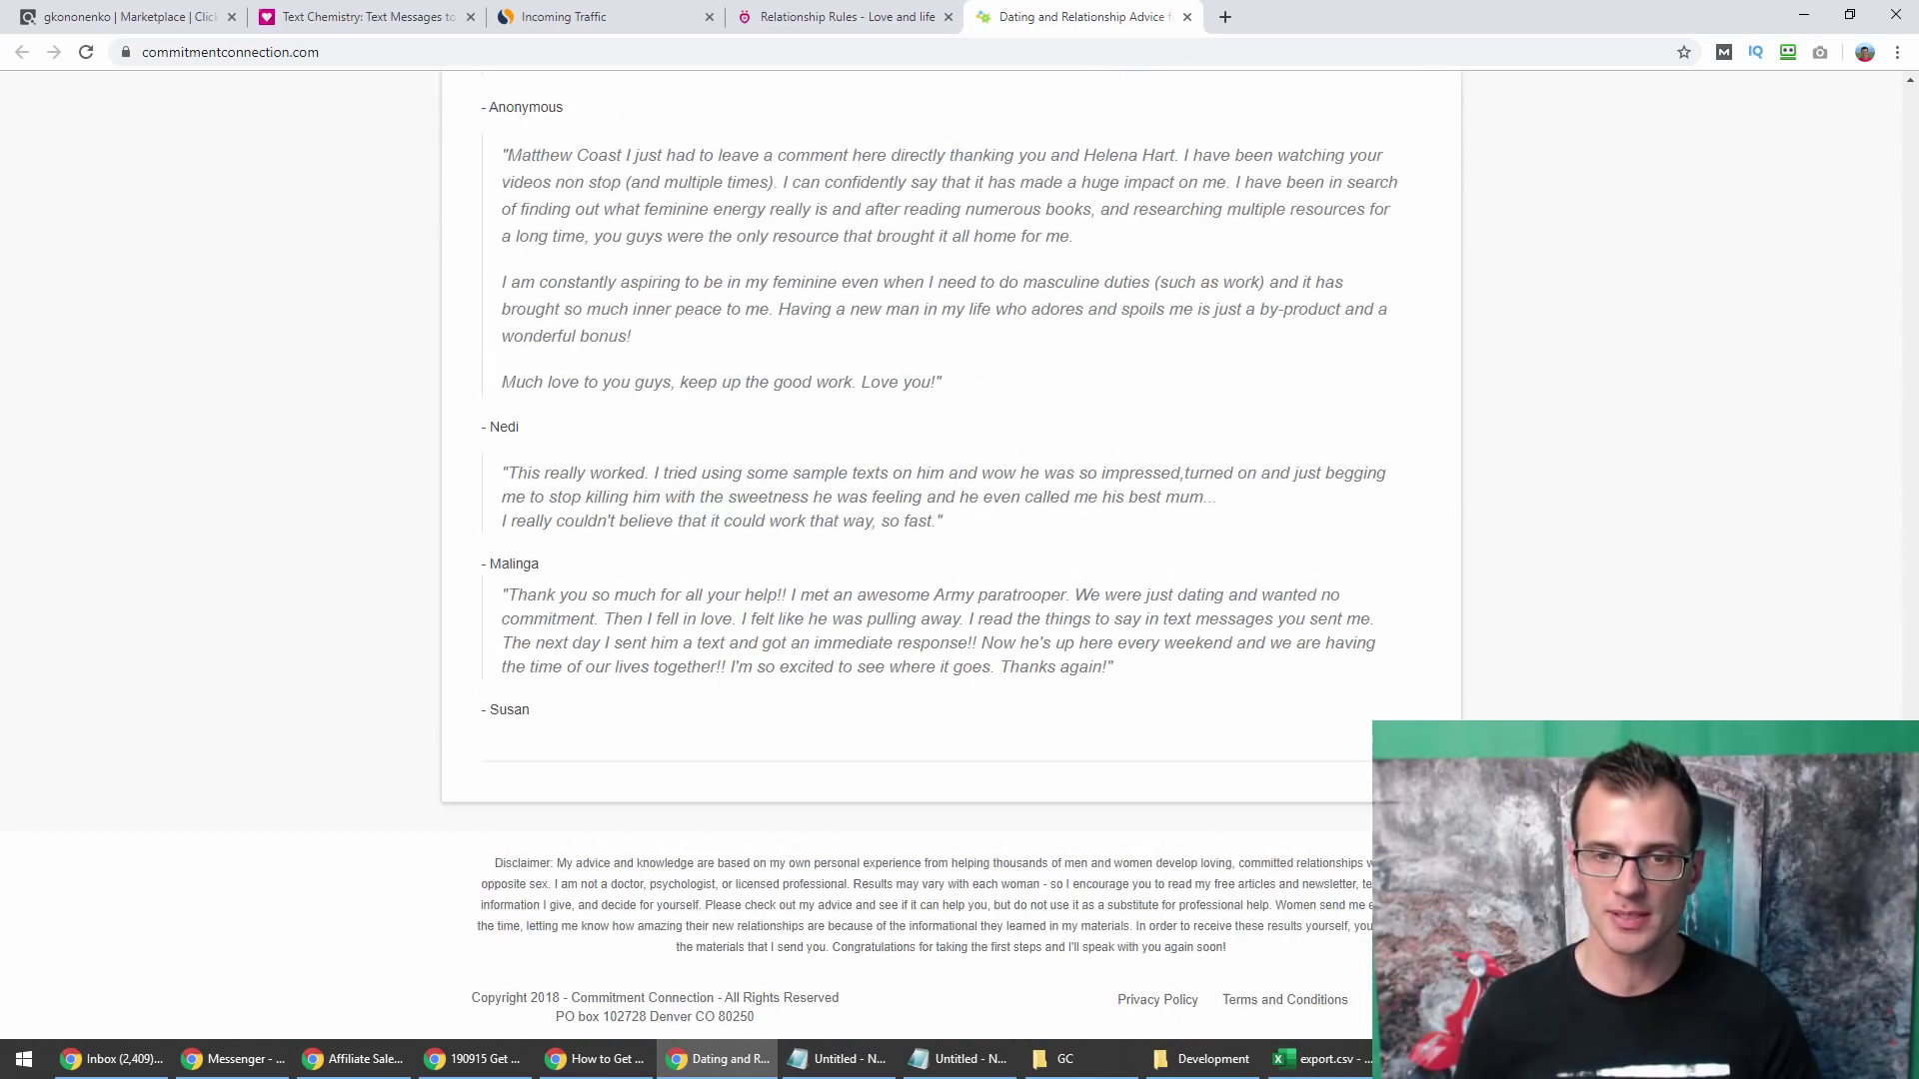
{"action": "scroll", "coordinate": [1483, 391], "scroll_direction": "up", "scroll_amount": 20}
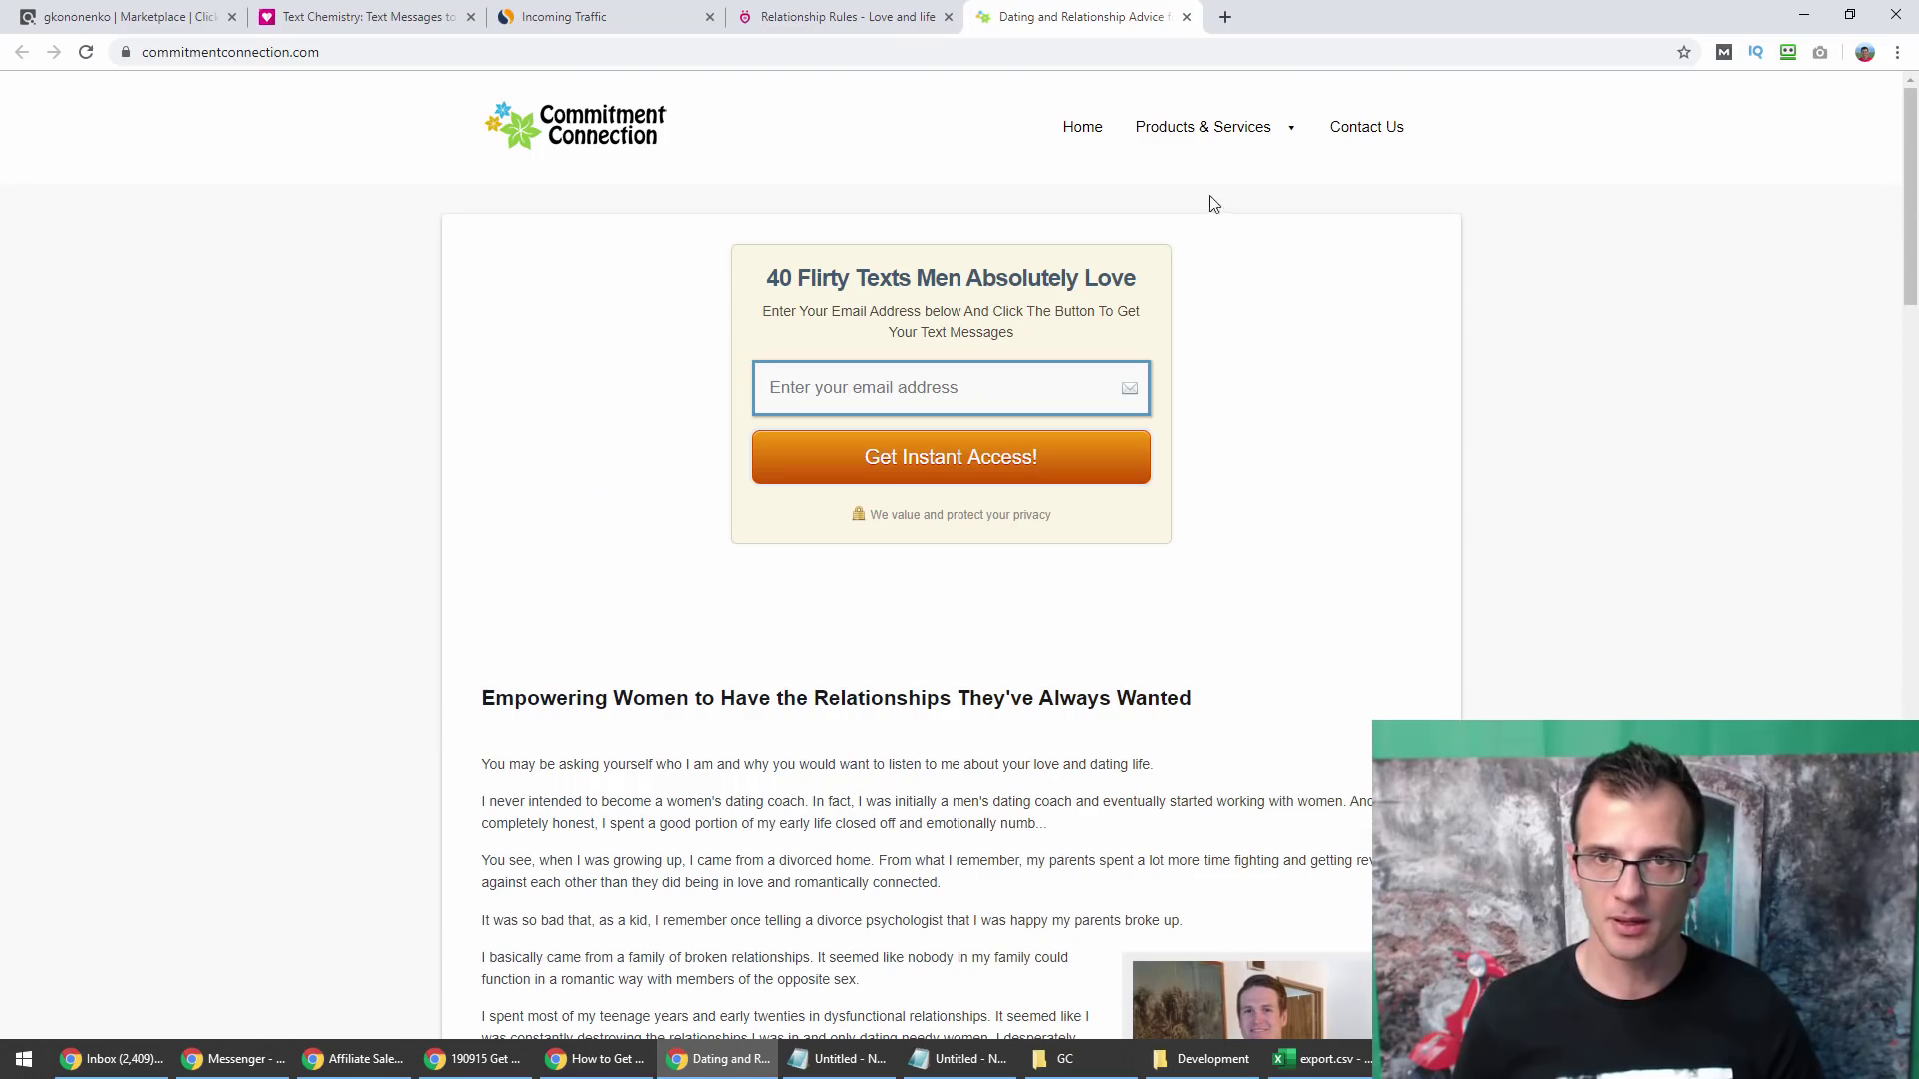
{"action": "mouse_move", "coordinate": [1211, 148]}
{"action": "left_click", "coordinate": [1185, 188]}
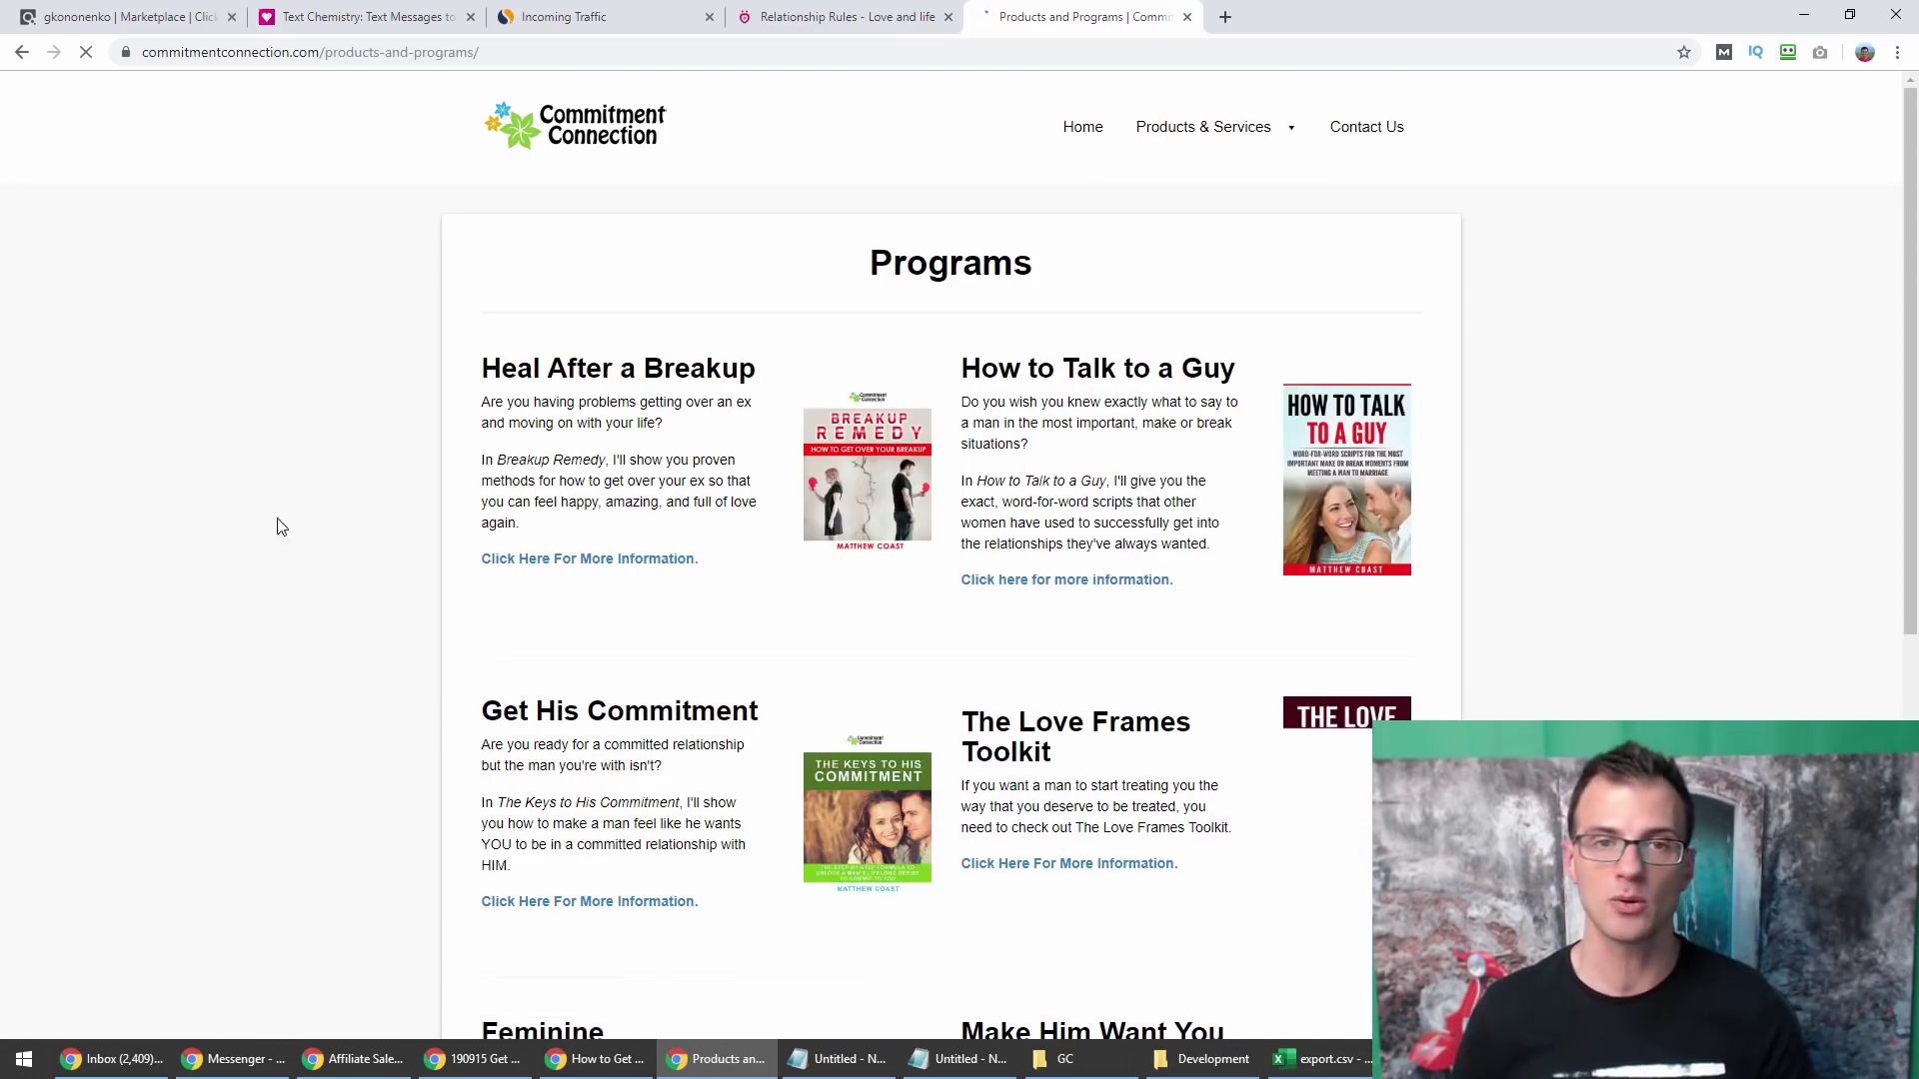
{"action": "scroll", "coordinate": [285, 539], "scroll_direction": "down", "scroll_amount": 7}
{"action": "scroll", "coordinate": [312, 556], "scroll_direction": "up", "scroll_amount": 7}
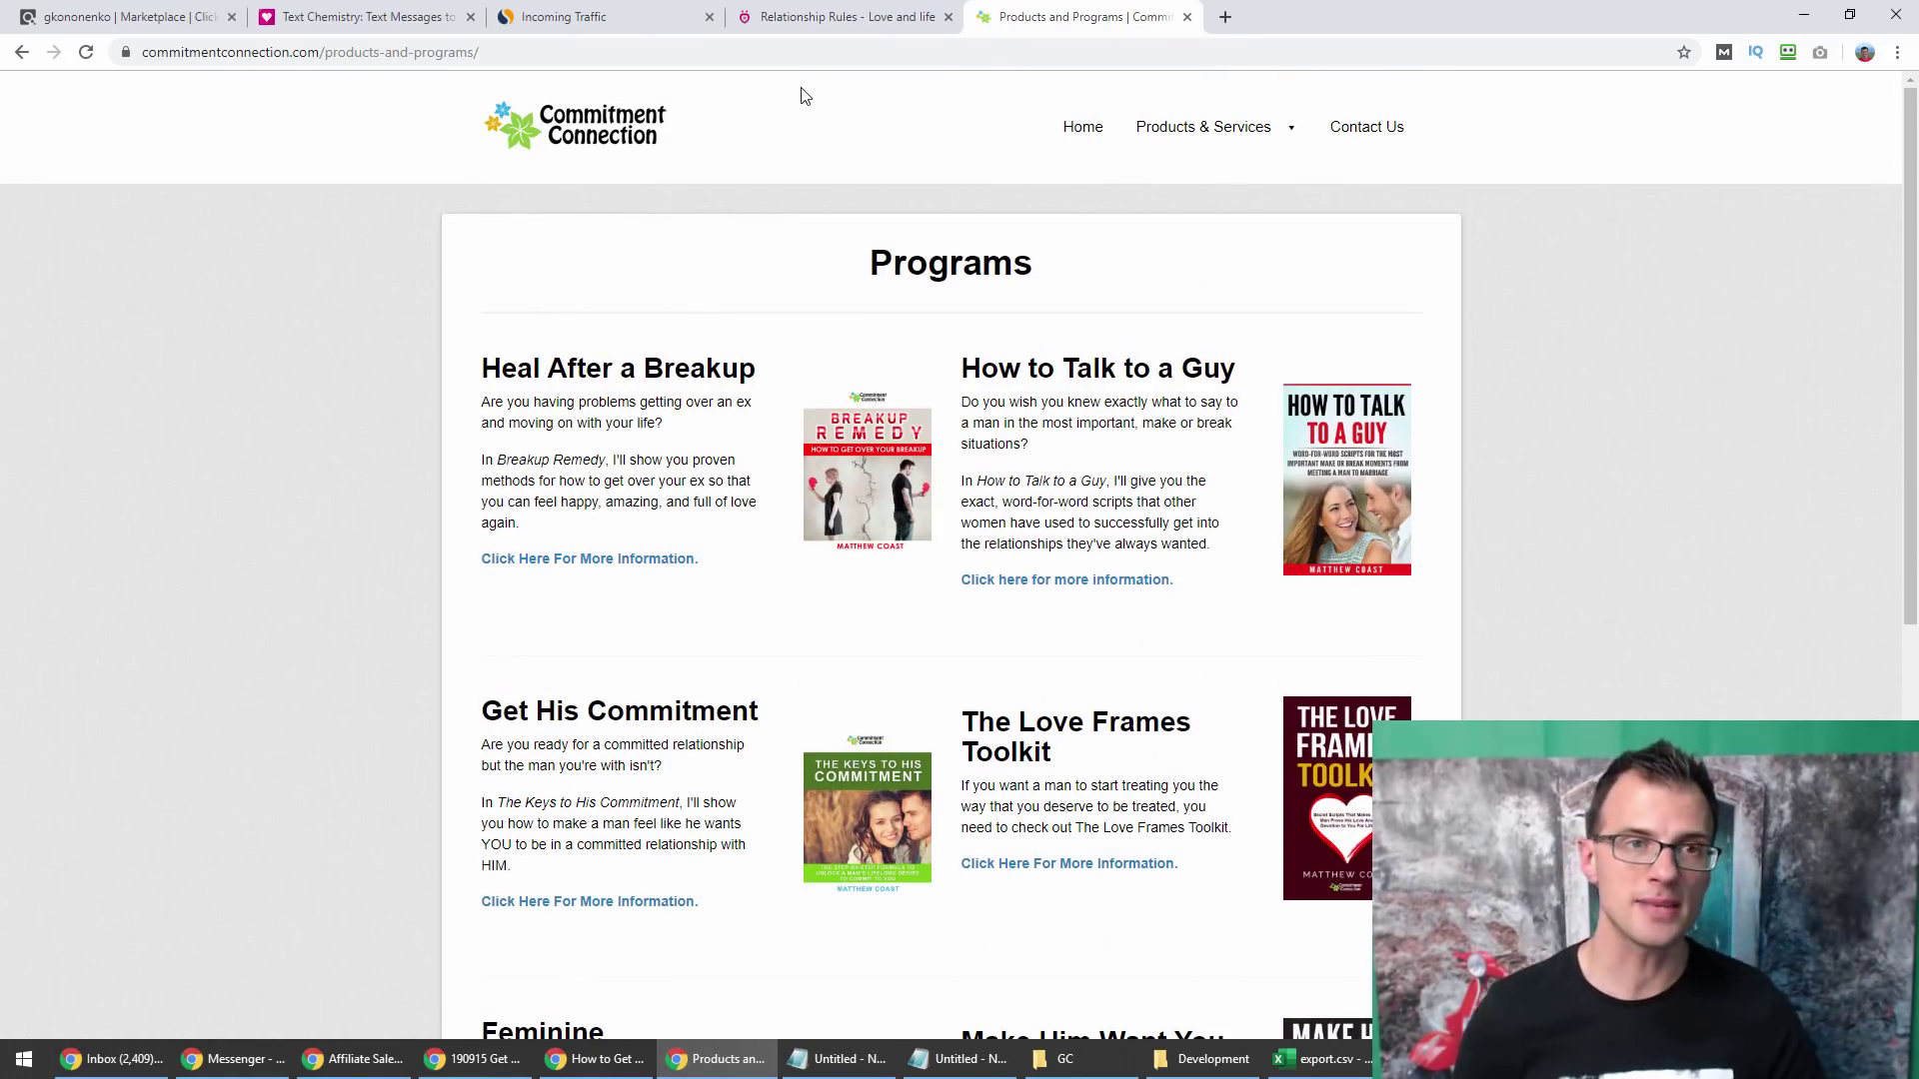
Cycle through the Text Chemistry and Incoming Traffic tabs to the relrules.com homepage and scroll it.
{"action": "left_click", "coordinate": [385, 20]}
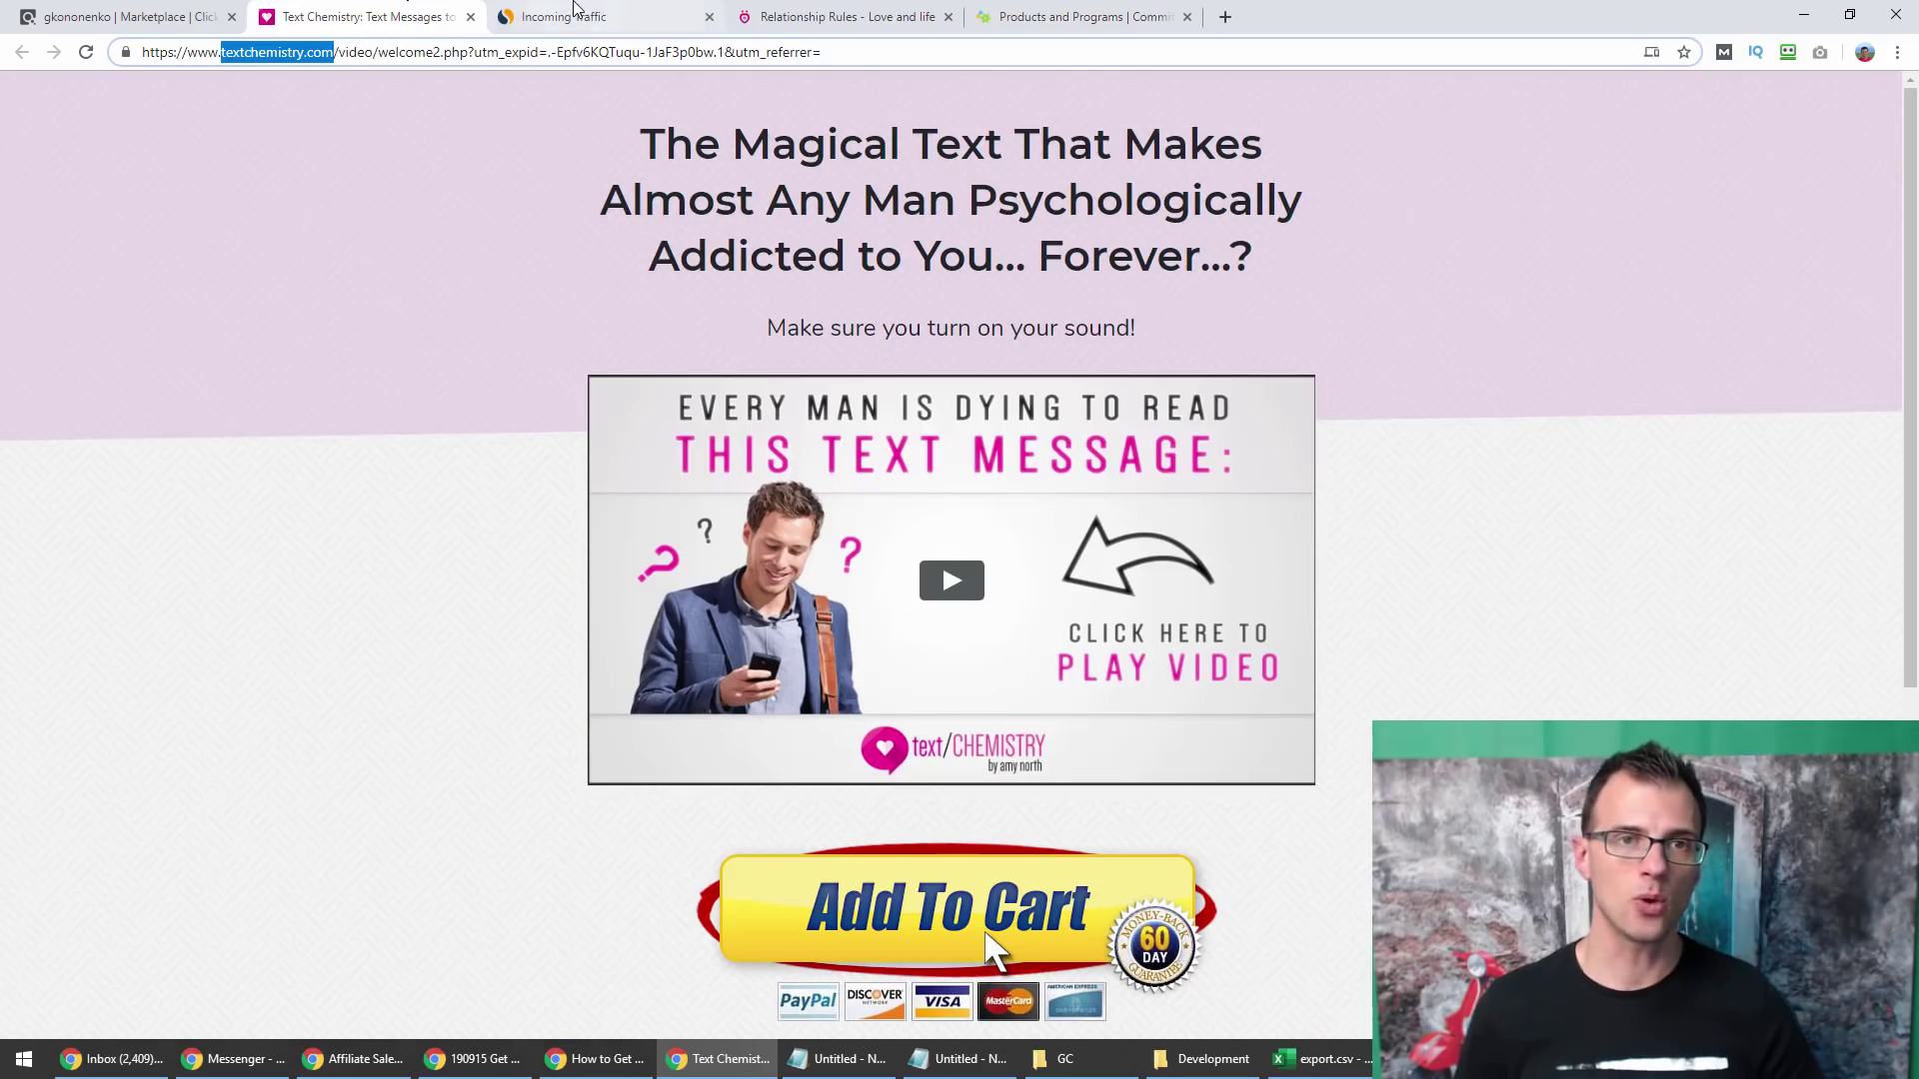
{"action": "left_click", "coordinate": [529, 18]}
{"action": "key", "text": "ctrl+shift+Tab"}
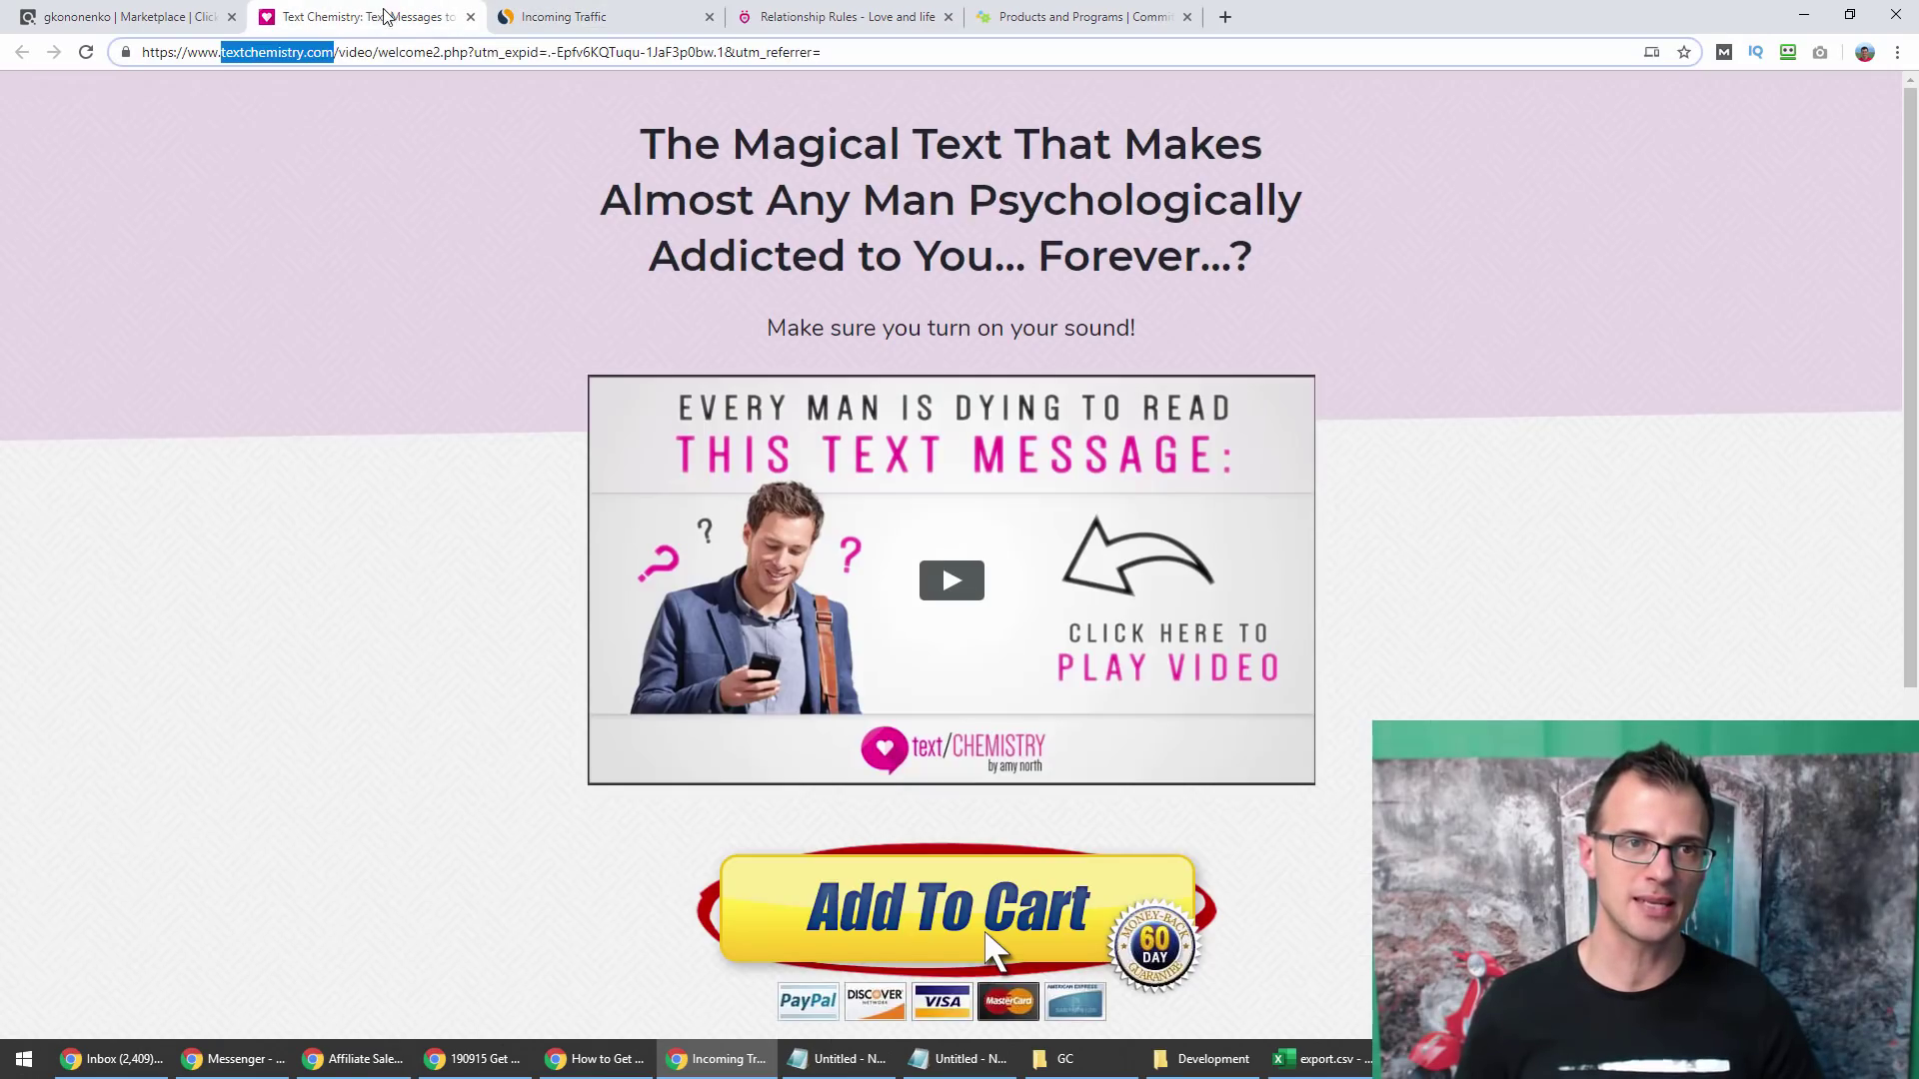
{"action": "left_click", "coordinate": [564, 17]}
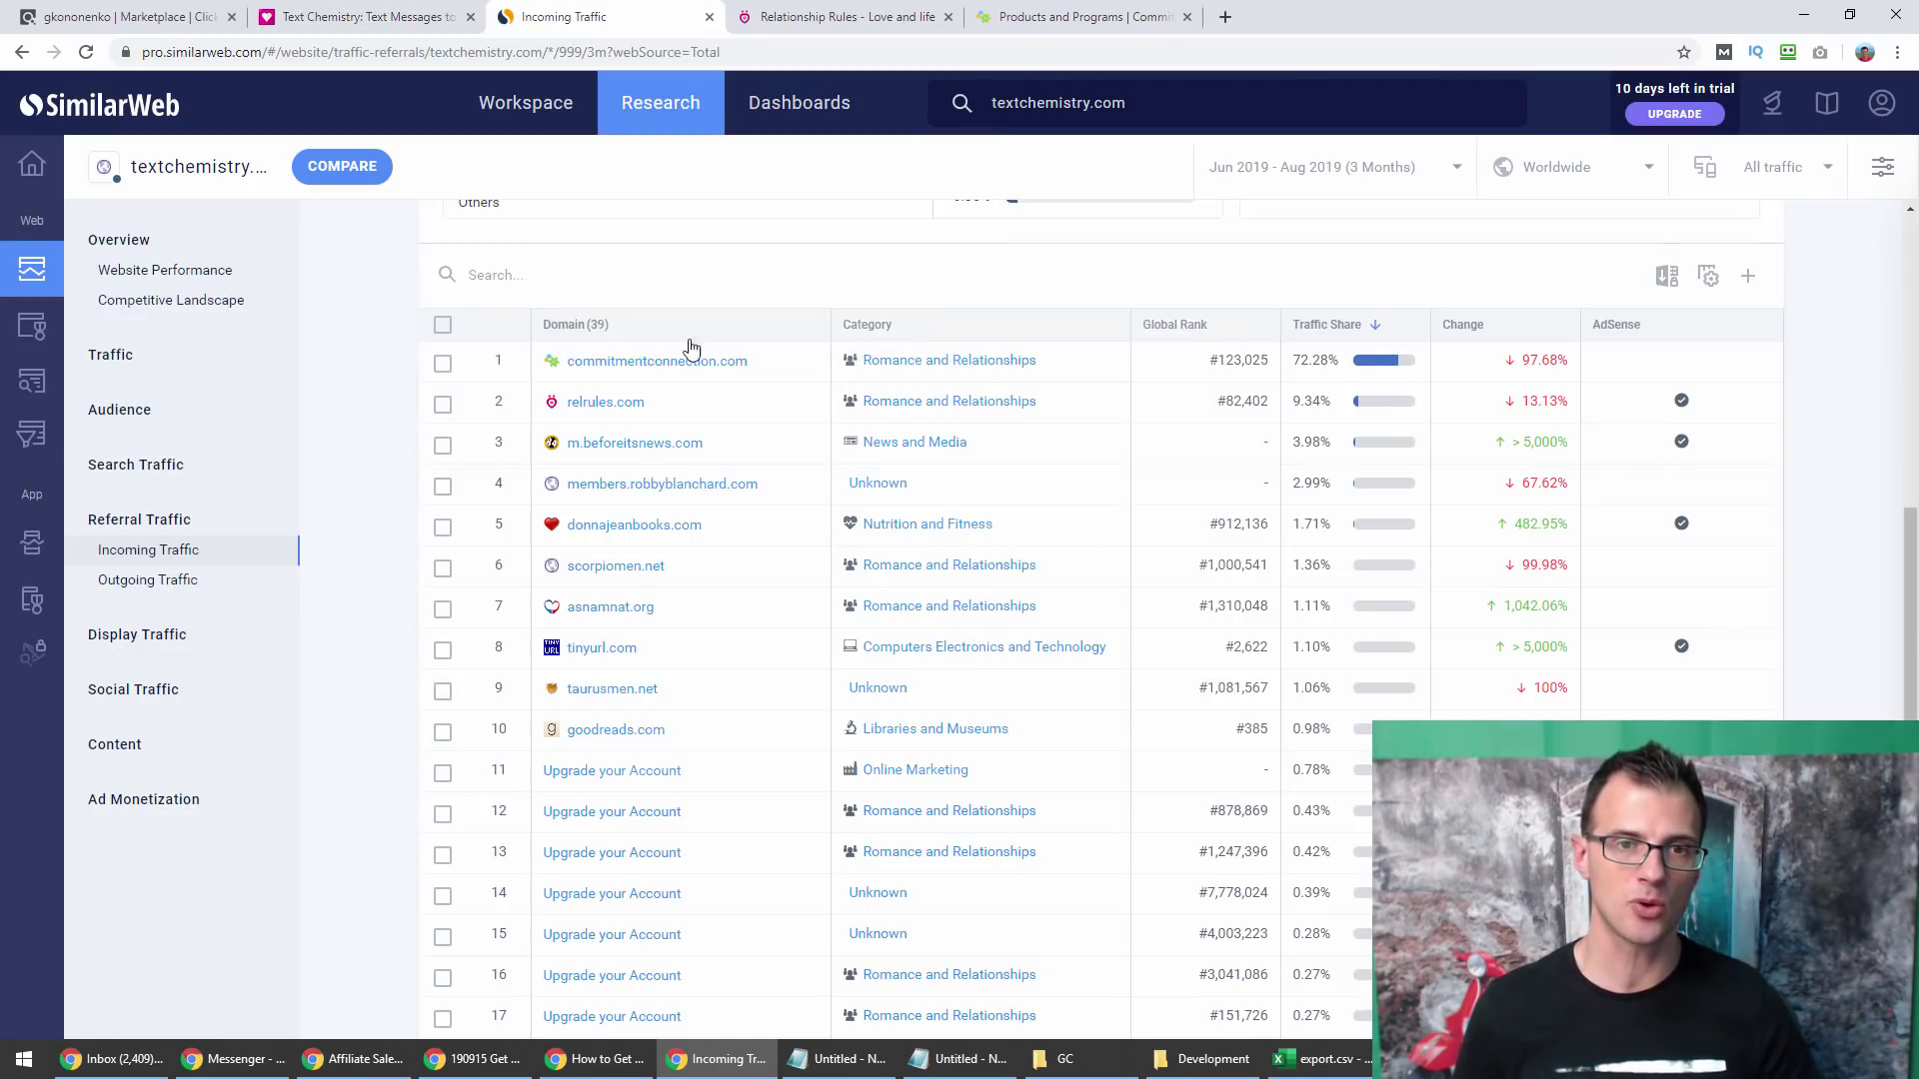
{"action": "left_click", "coordinate": [836, 19]}
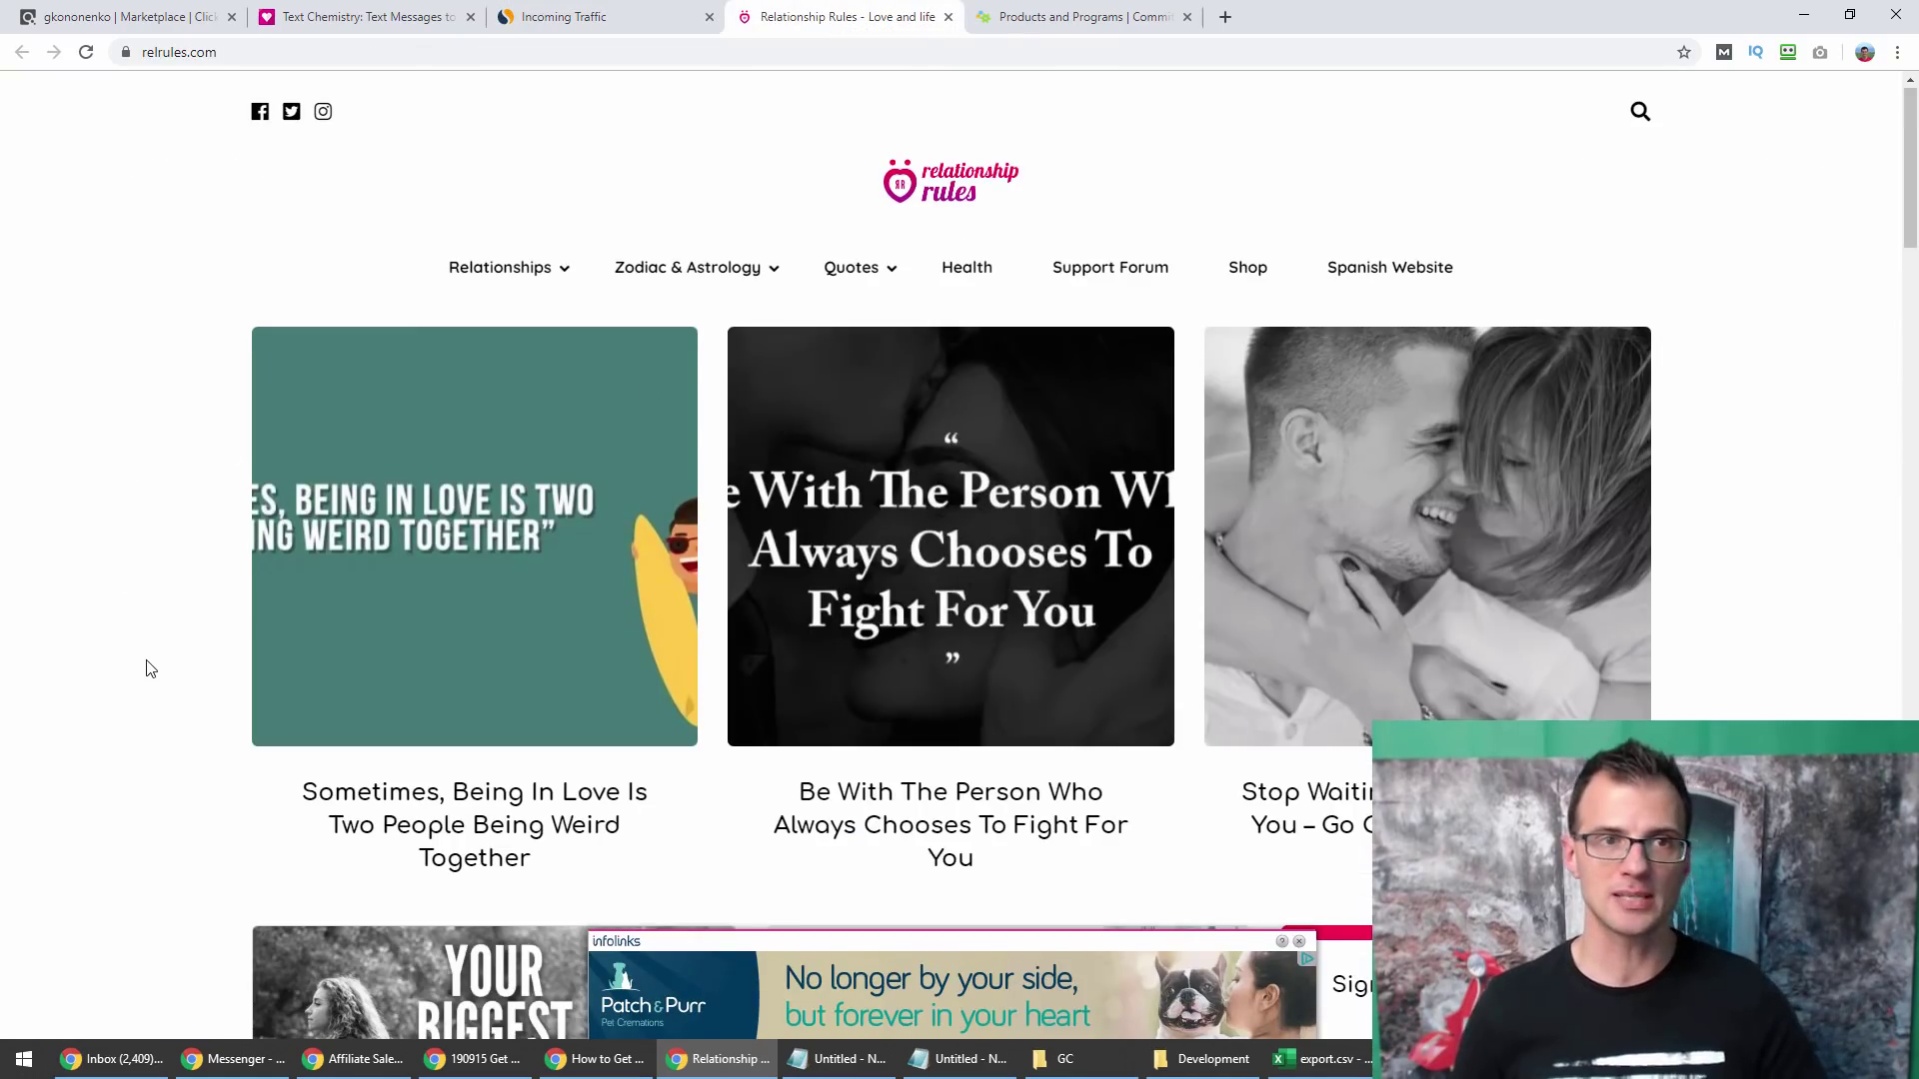
{"action": "scroll", "coordinate": [144, 651], "scroll_direction": "down", "scroll_amount": 2}
{"action": "scroll", "coordinate": [145, 651], "scroll_direction": "down", "scroll_amount": 2}
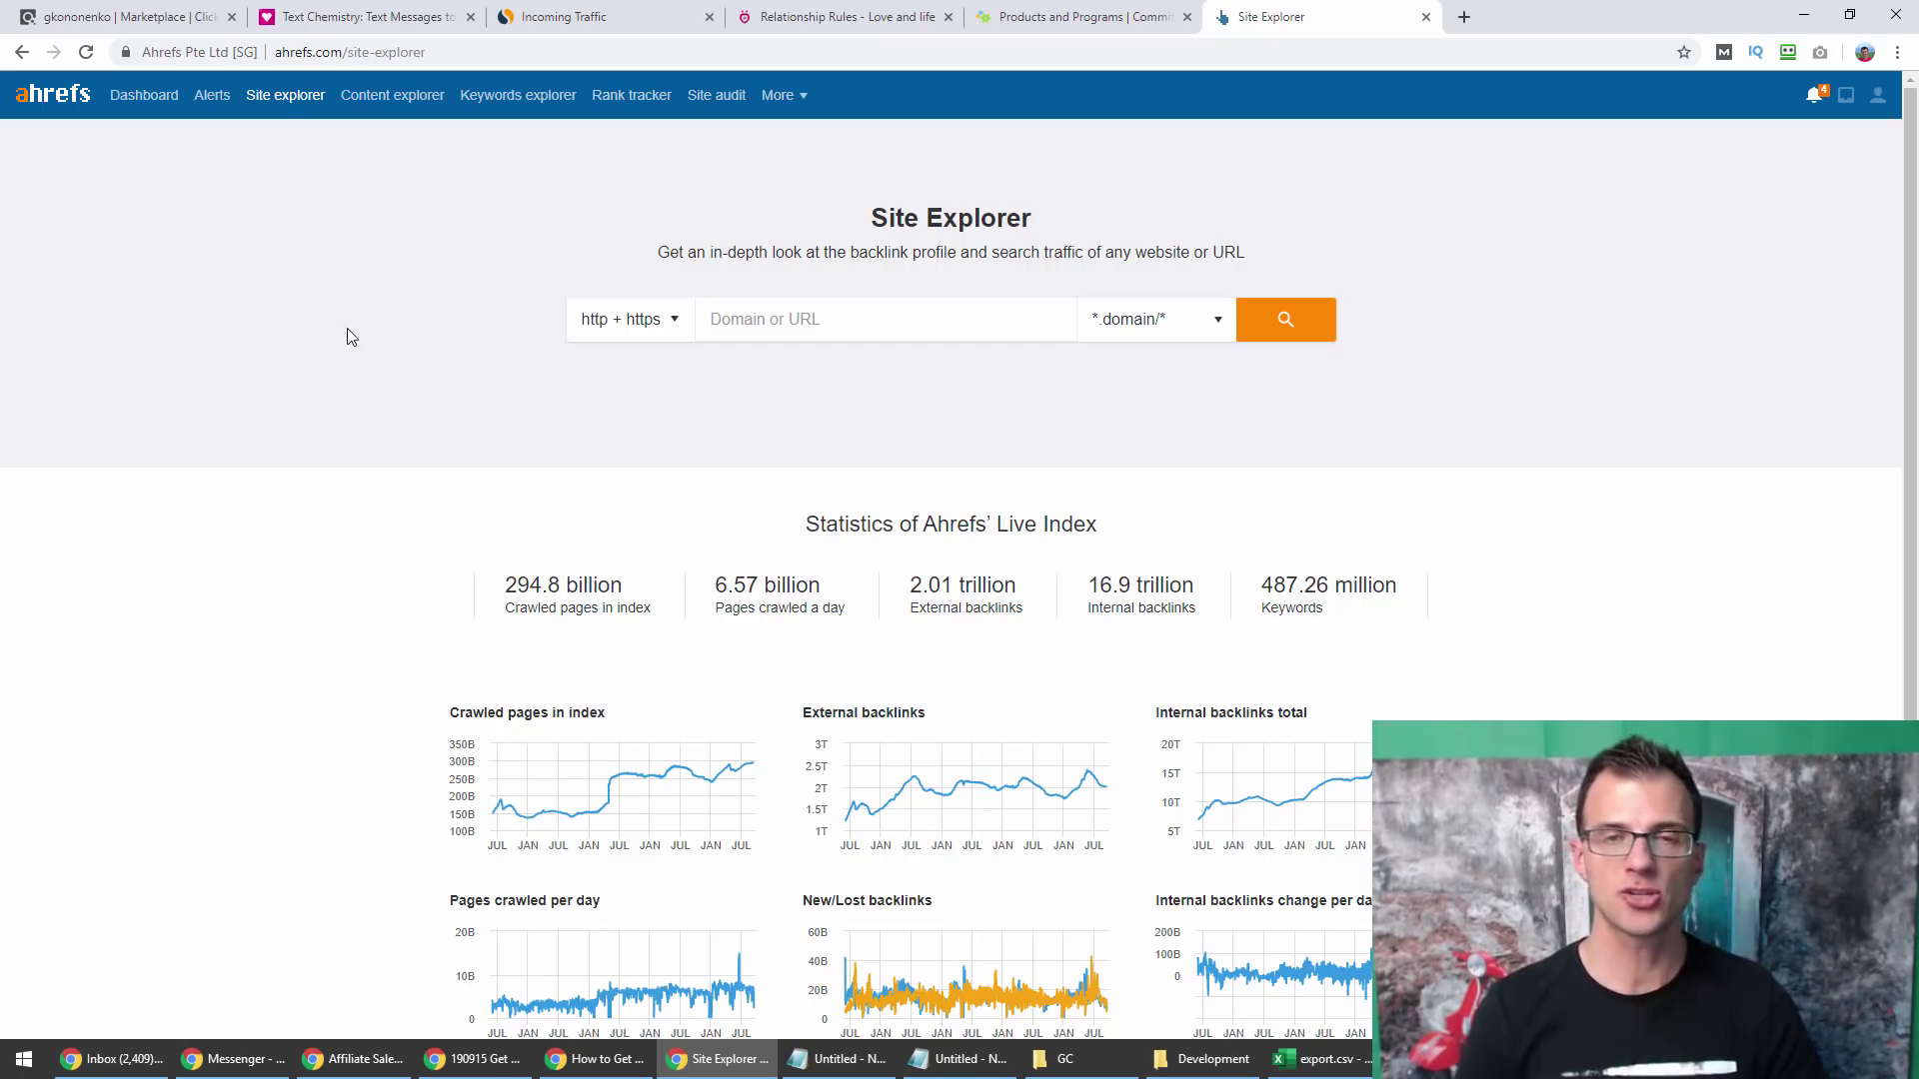
{"action": "left_click", "coordinate": [788, 13]}
{"action": "left_click", "coordinate": [187, 50]}
{"action": "key", "text": "ctrl+c"}
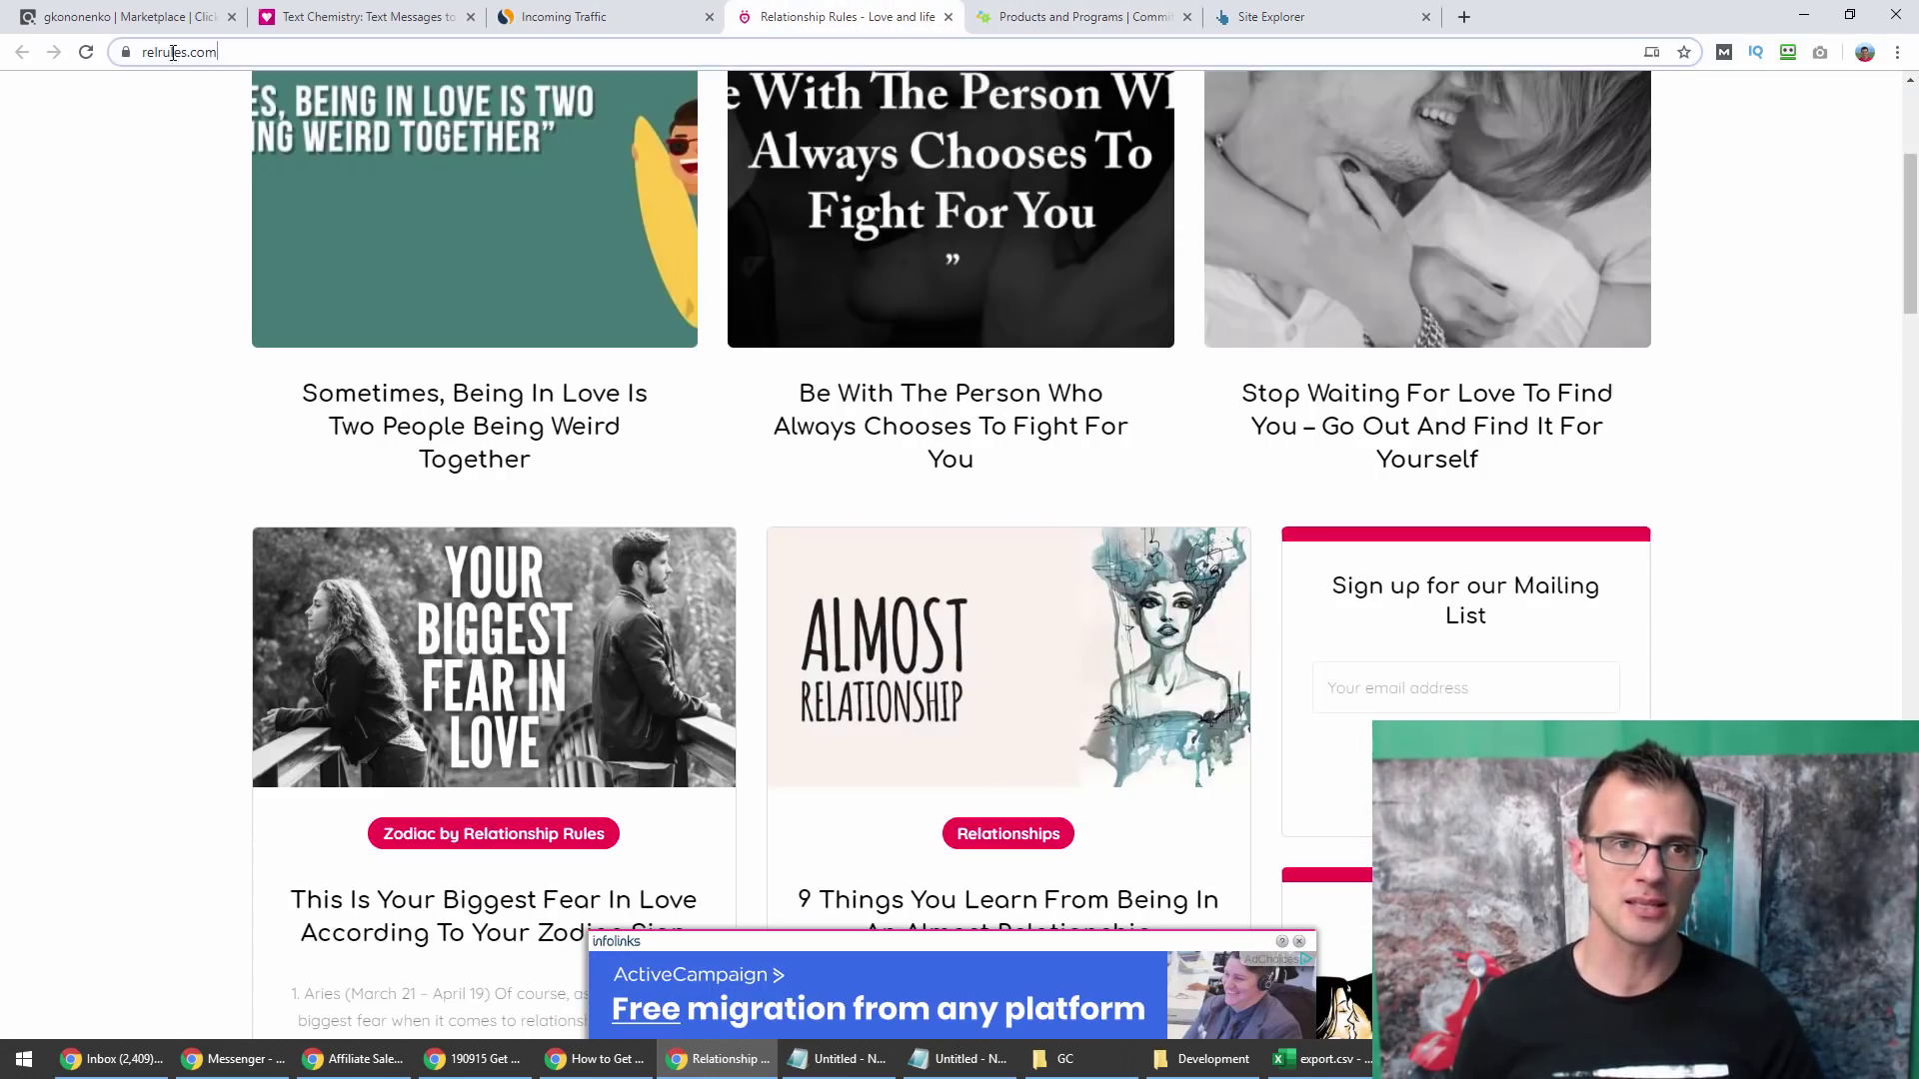
{"action": "left_click", "coordinate": [1299, 17]}
{"action": "left_click", "coordinate": [732, 304]}
{"action": "key", "text": "ctrl+v"}
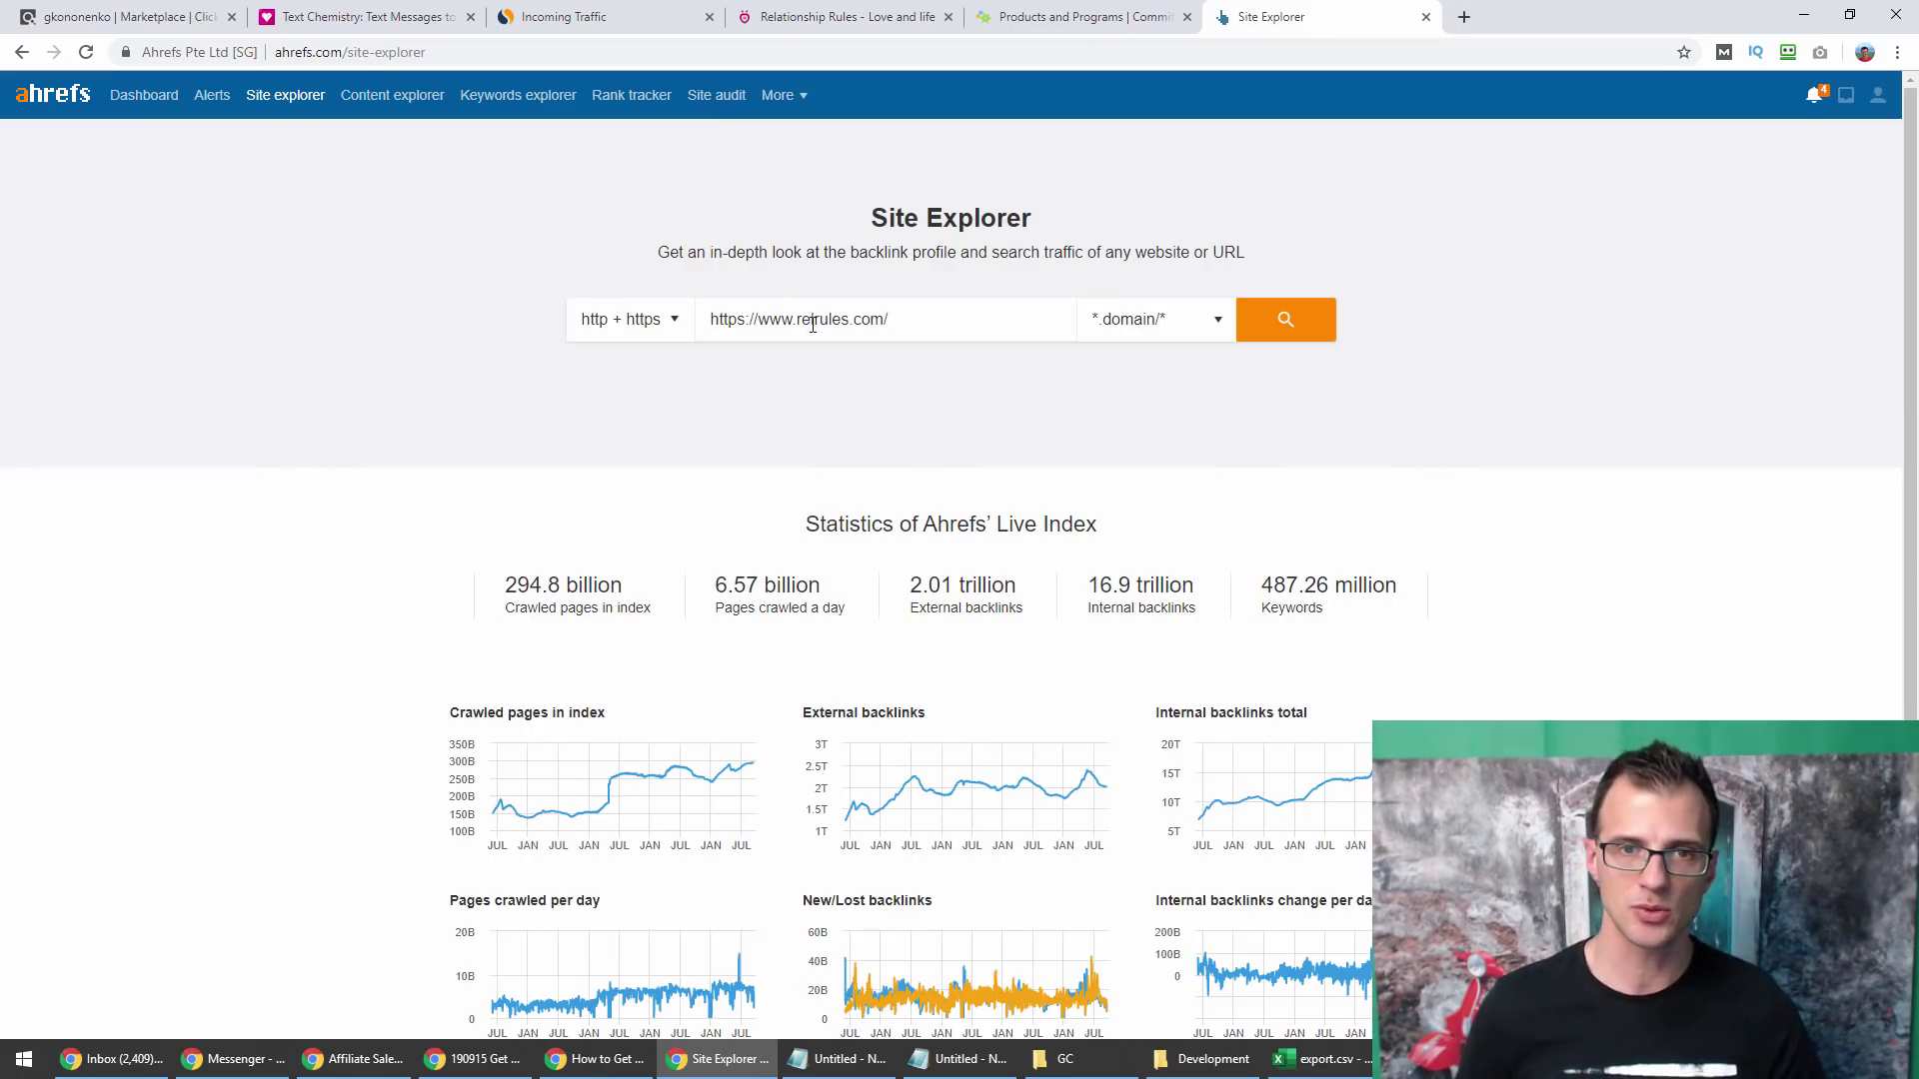
{"action": "key", "text": "shift+Home"}
{"action": "key", "text": "BackSpace"}
{"action": "key", "text": "End"}
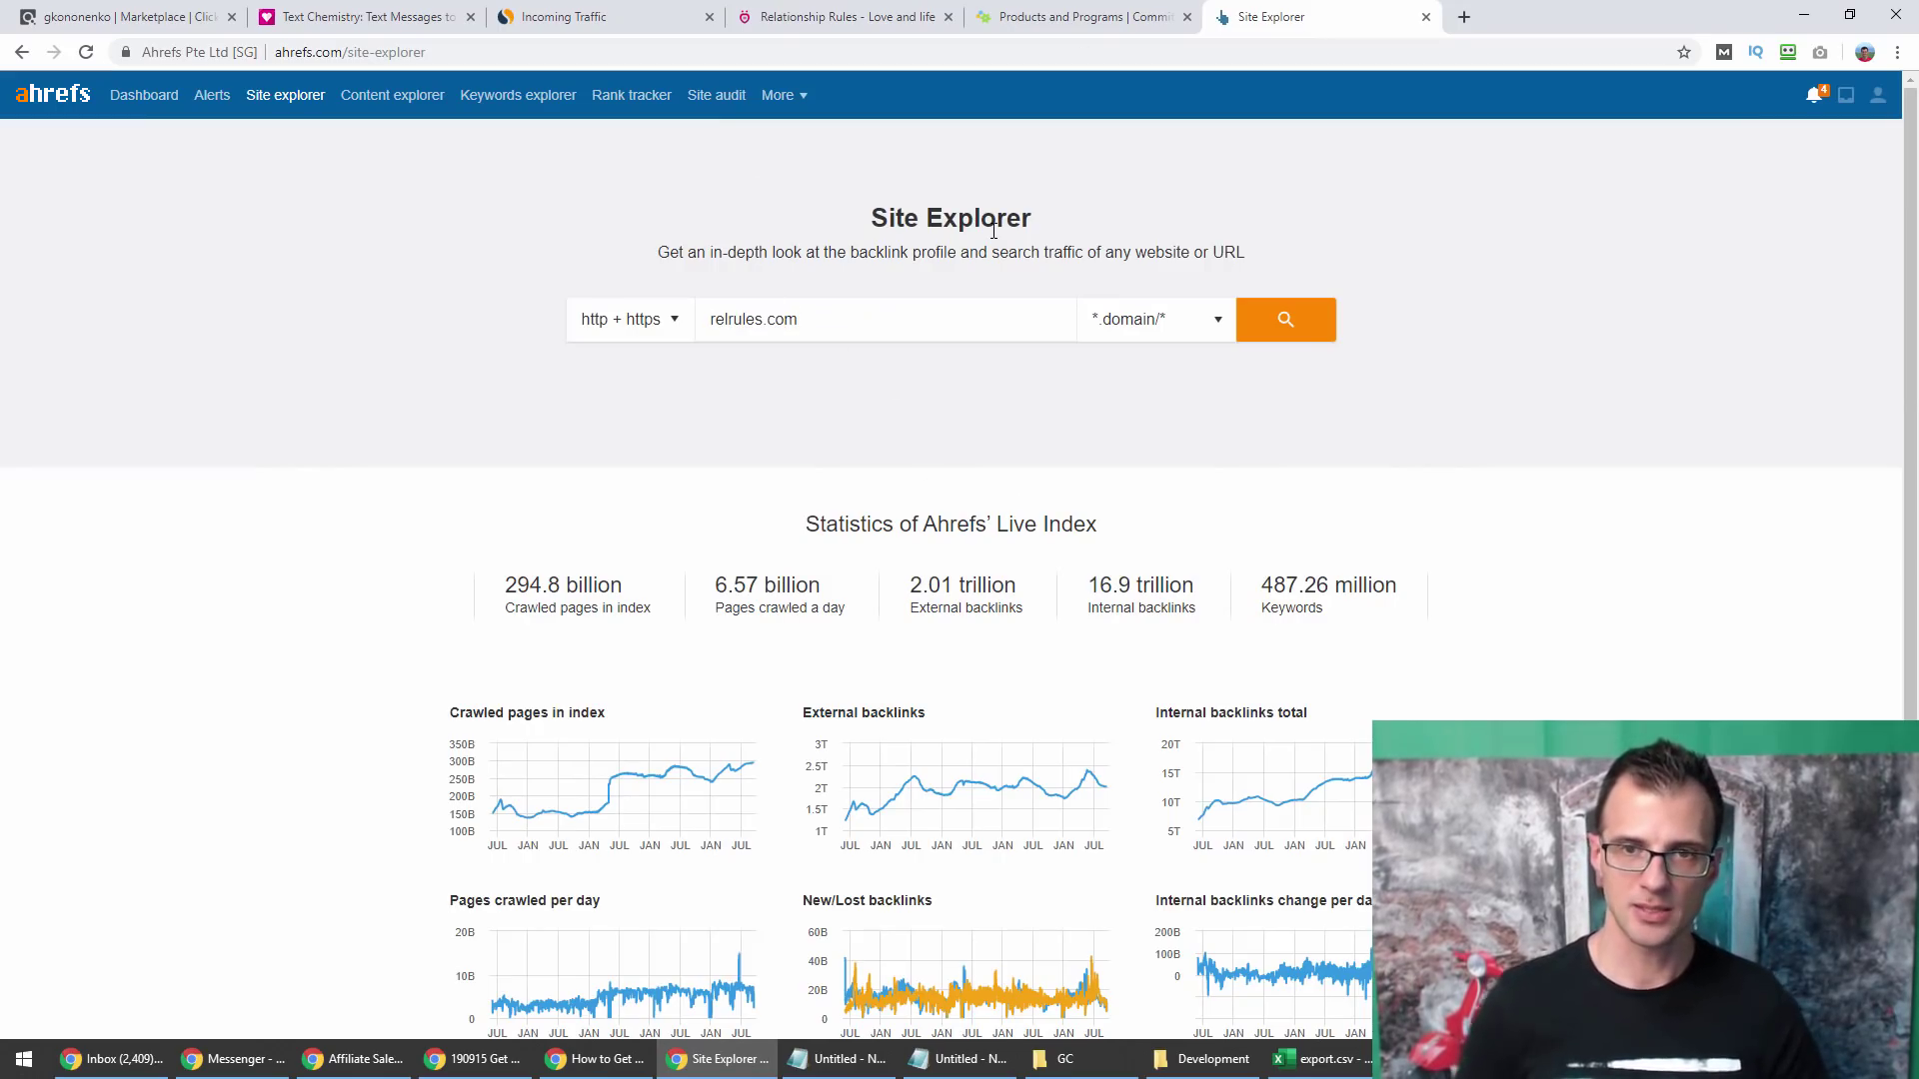
{"action": "left_click", "coordinate": [1301, 329]}
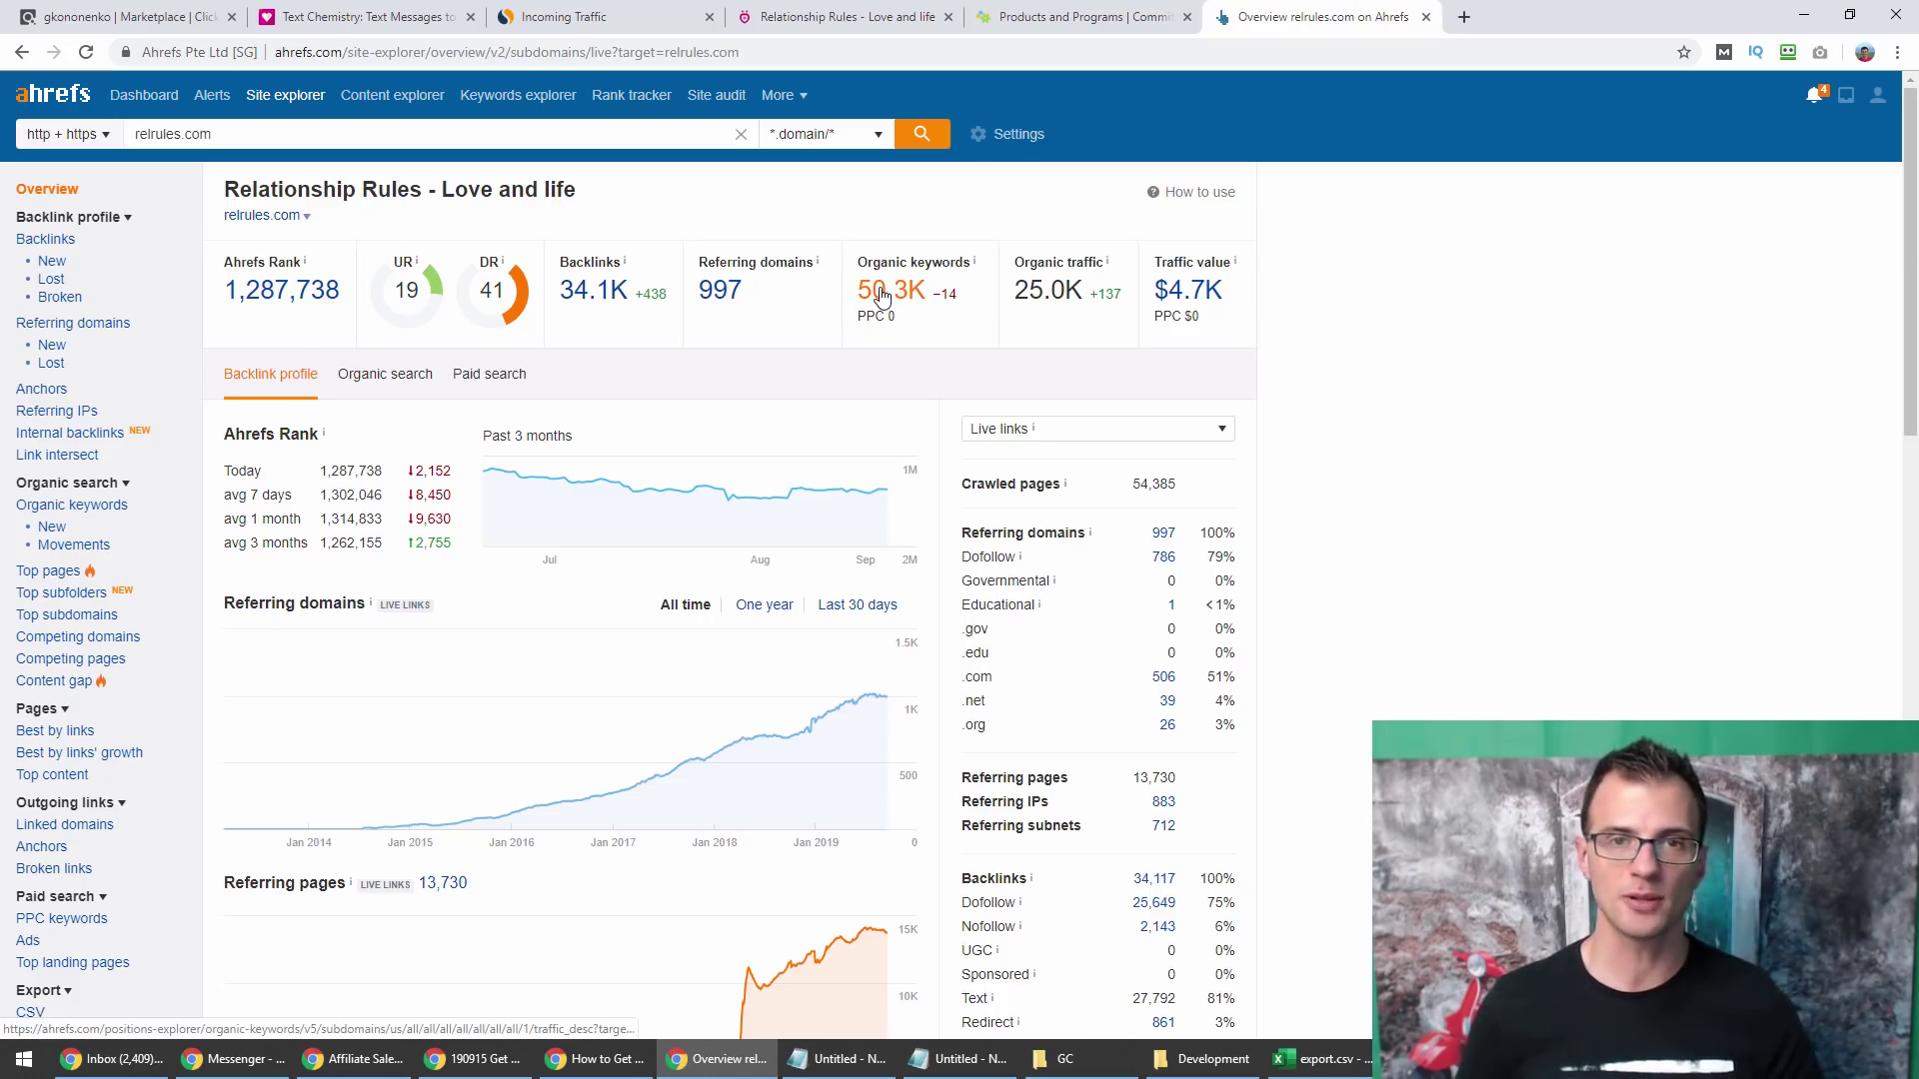
Open relrules.com's organic keywords report and limit keyword difficulty to KD 10 or less.
{"action": "left_click", "coordinate": [899, 291]}
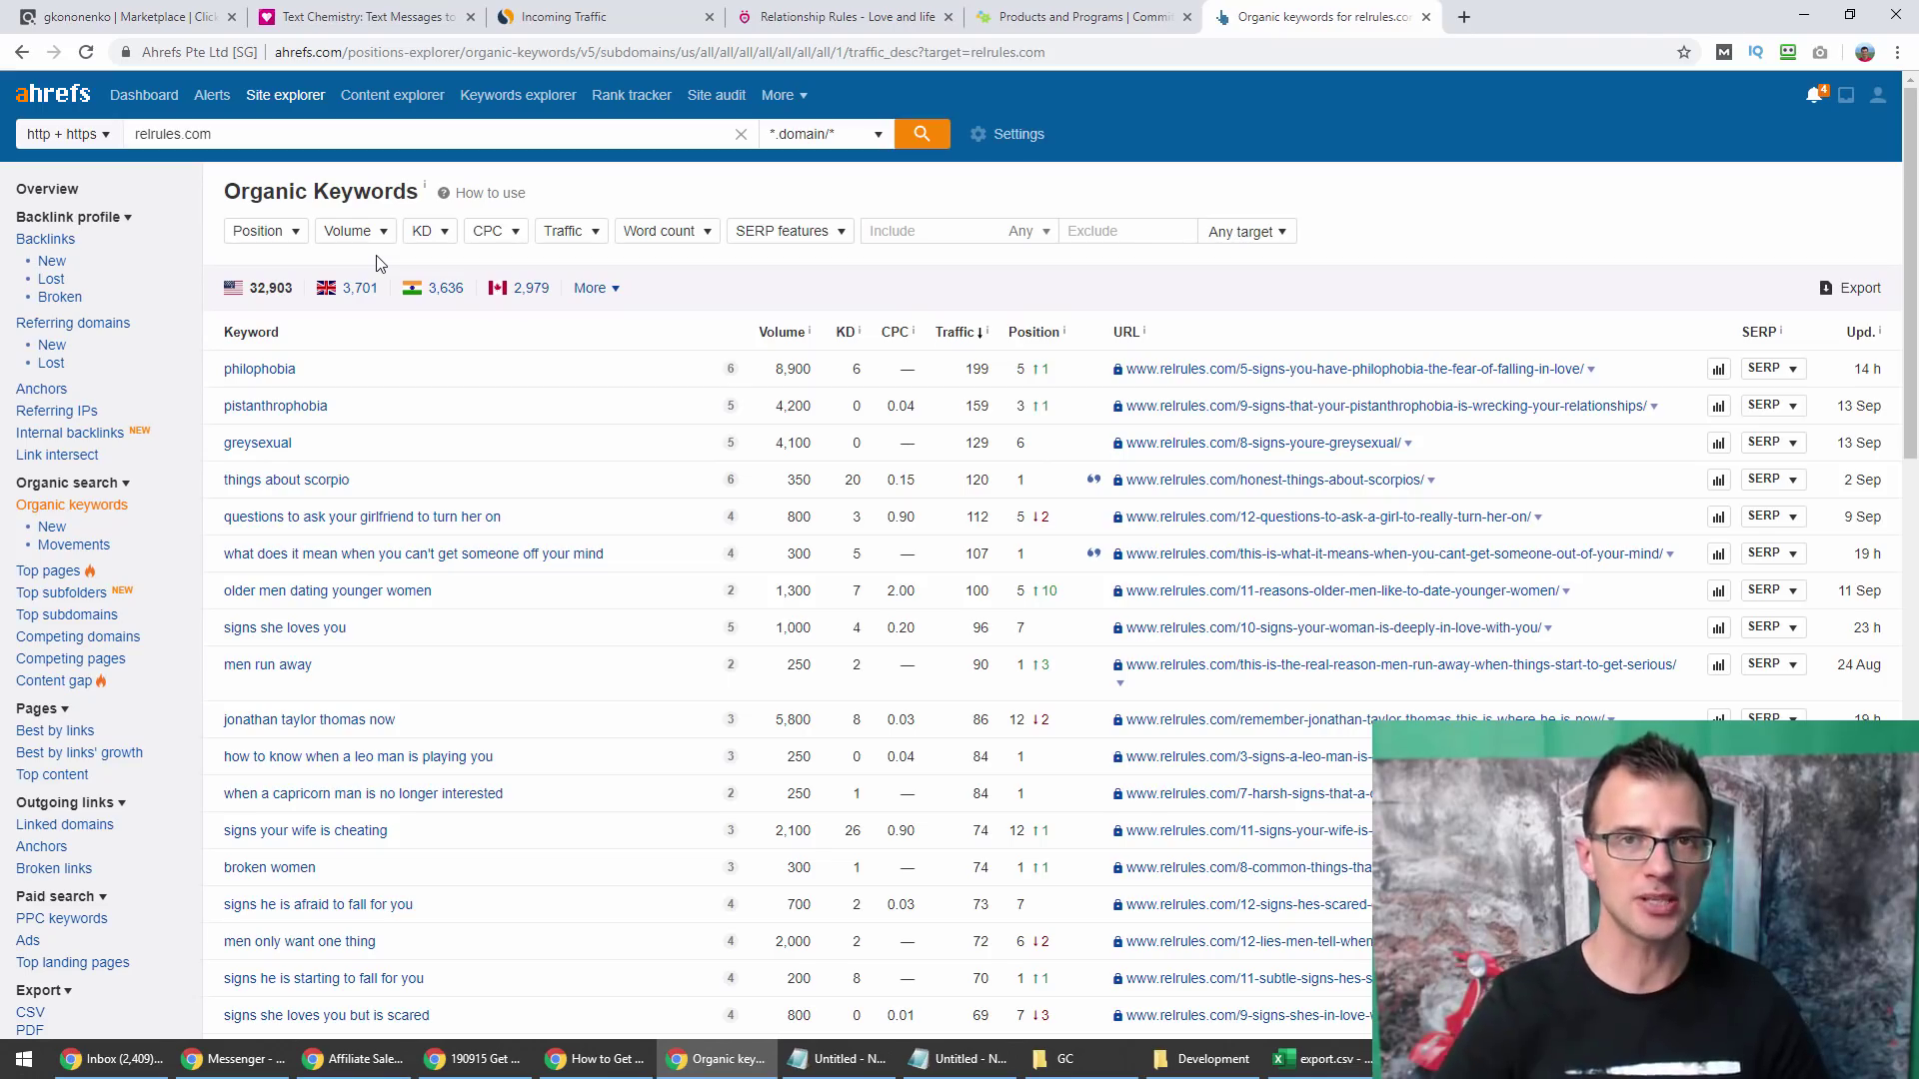
{"action": "left_click", "coordinate": [426, 236]}
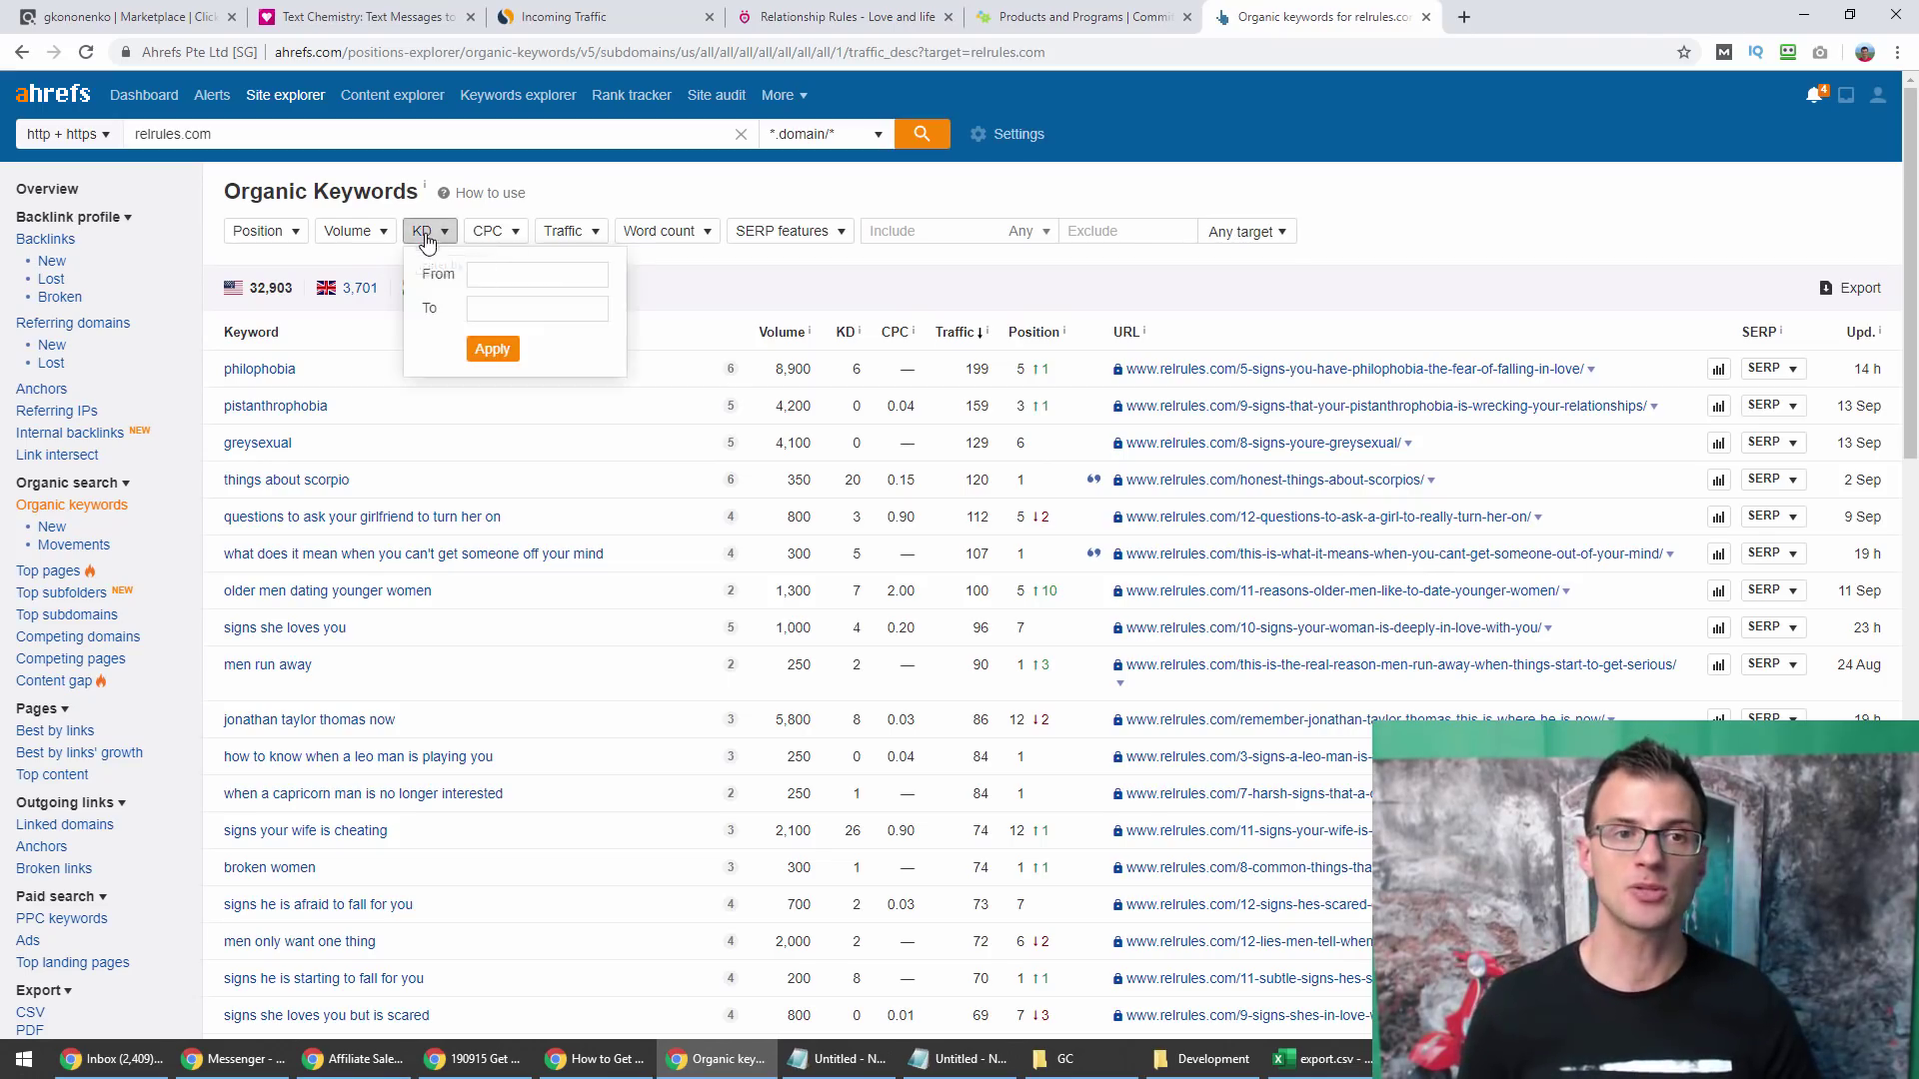
{"action": "left_click", "coordinate": [499, 314]}
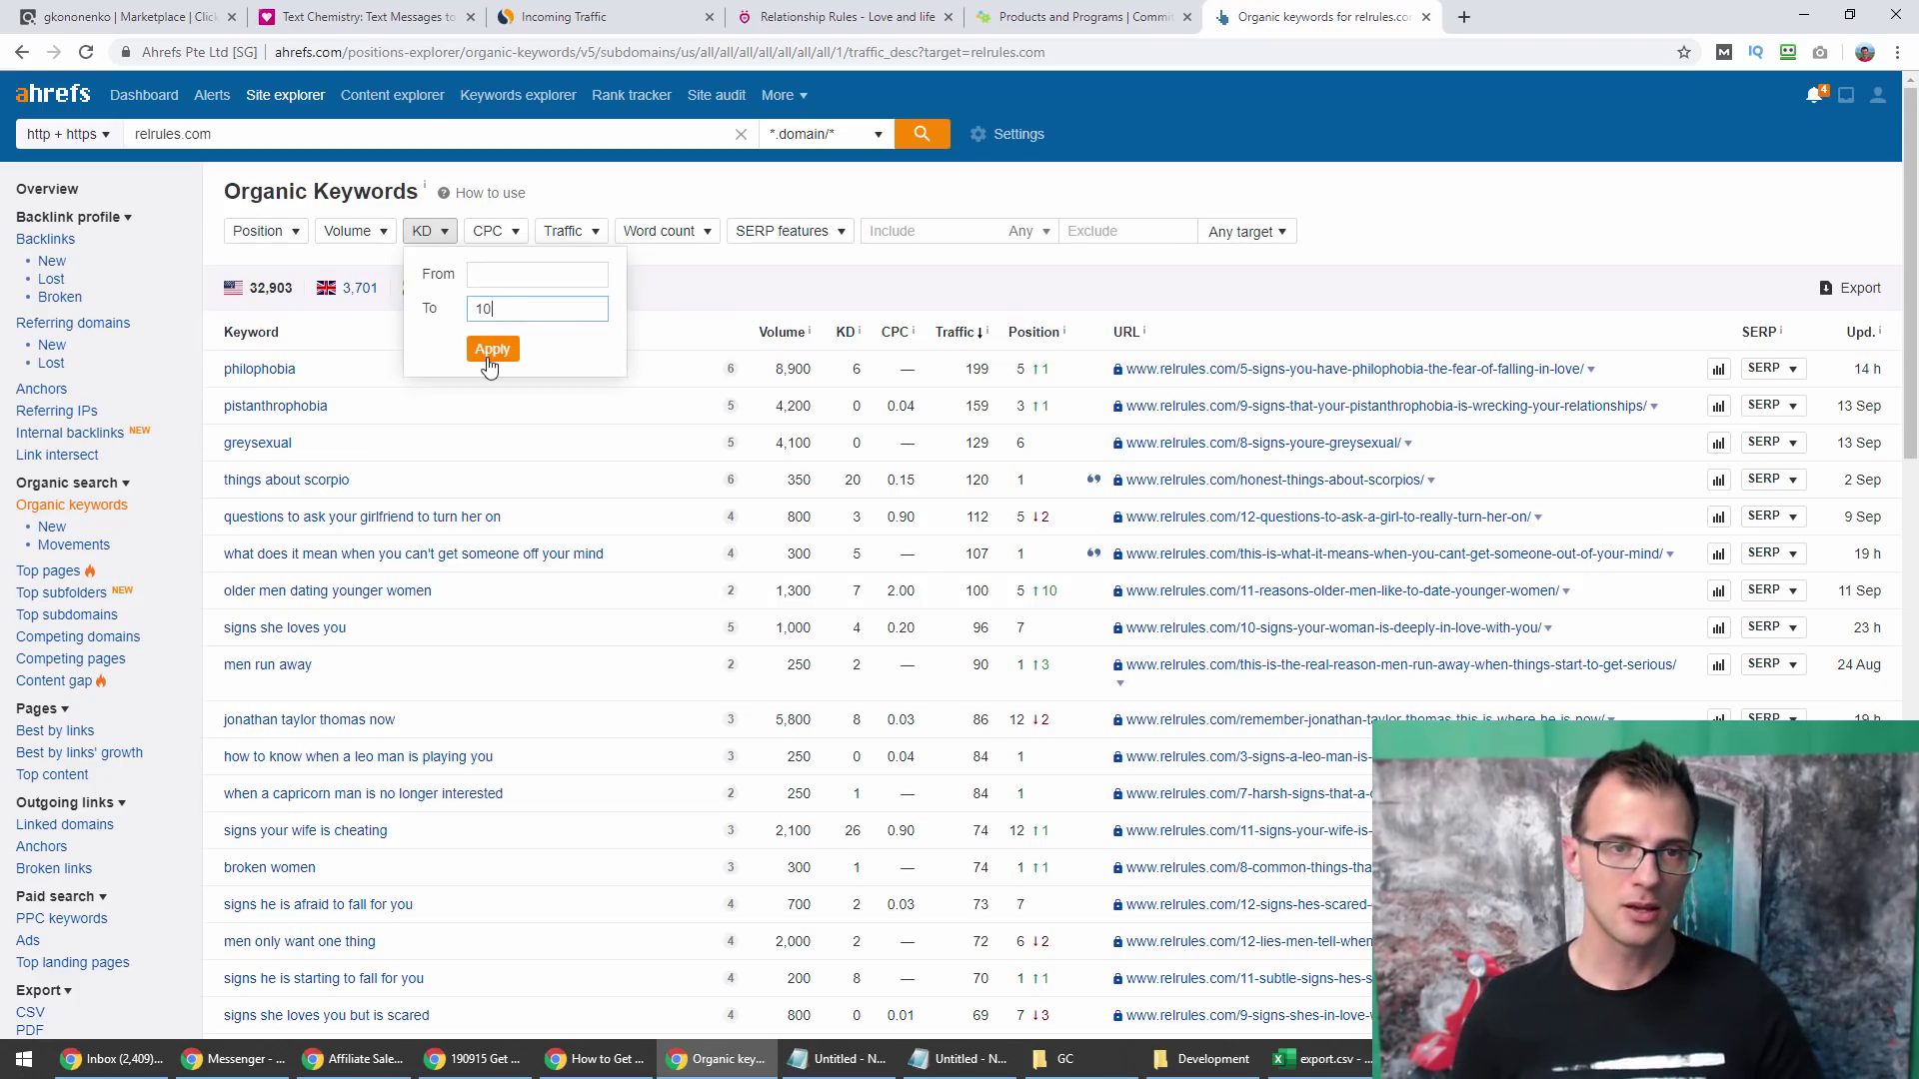
{"action": "left_click", "coordinate": [489, 352]}
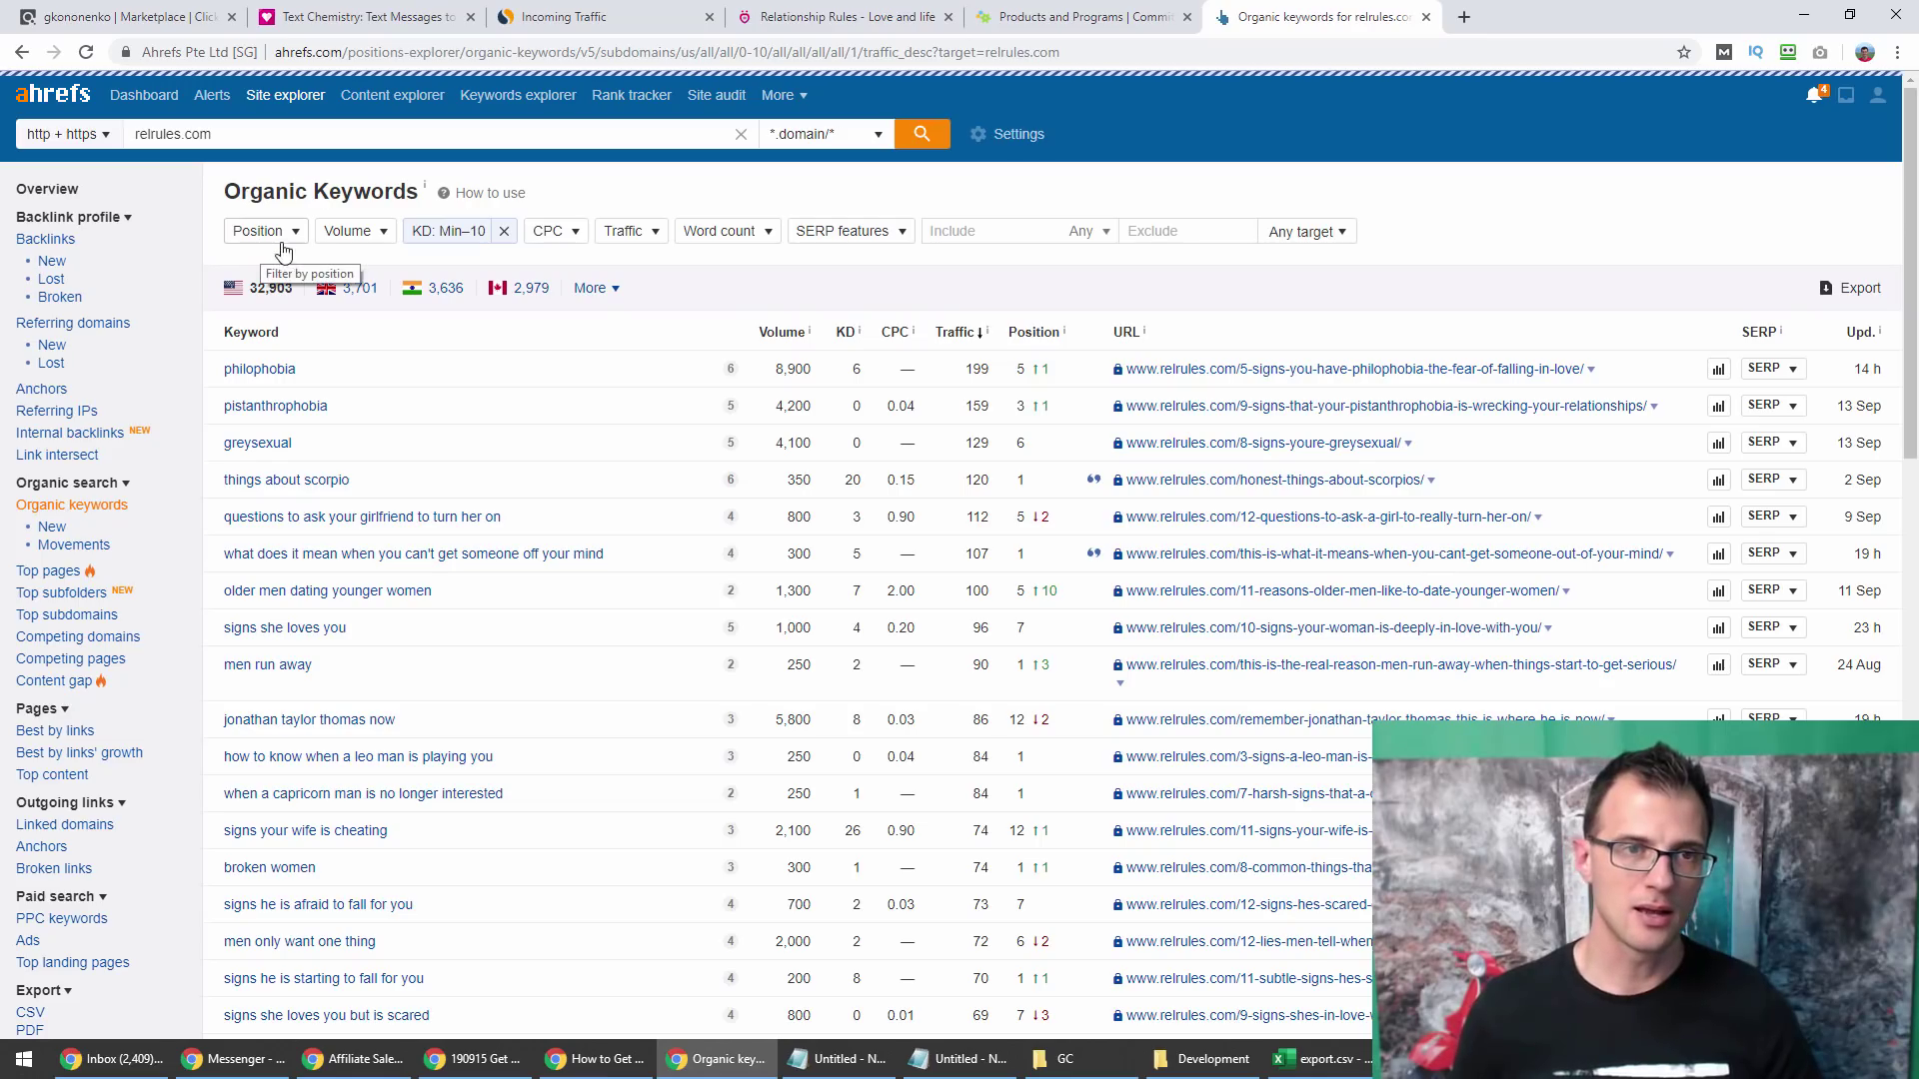
Add a minimum search volume of 200 to the keyword filters.
{"action": "left_click", "coordinate": [366, 234]}
{"action": "left_click", "coordinate": [391, 273]}
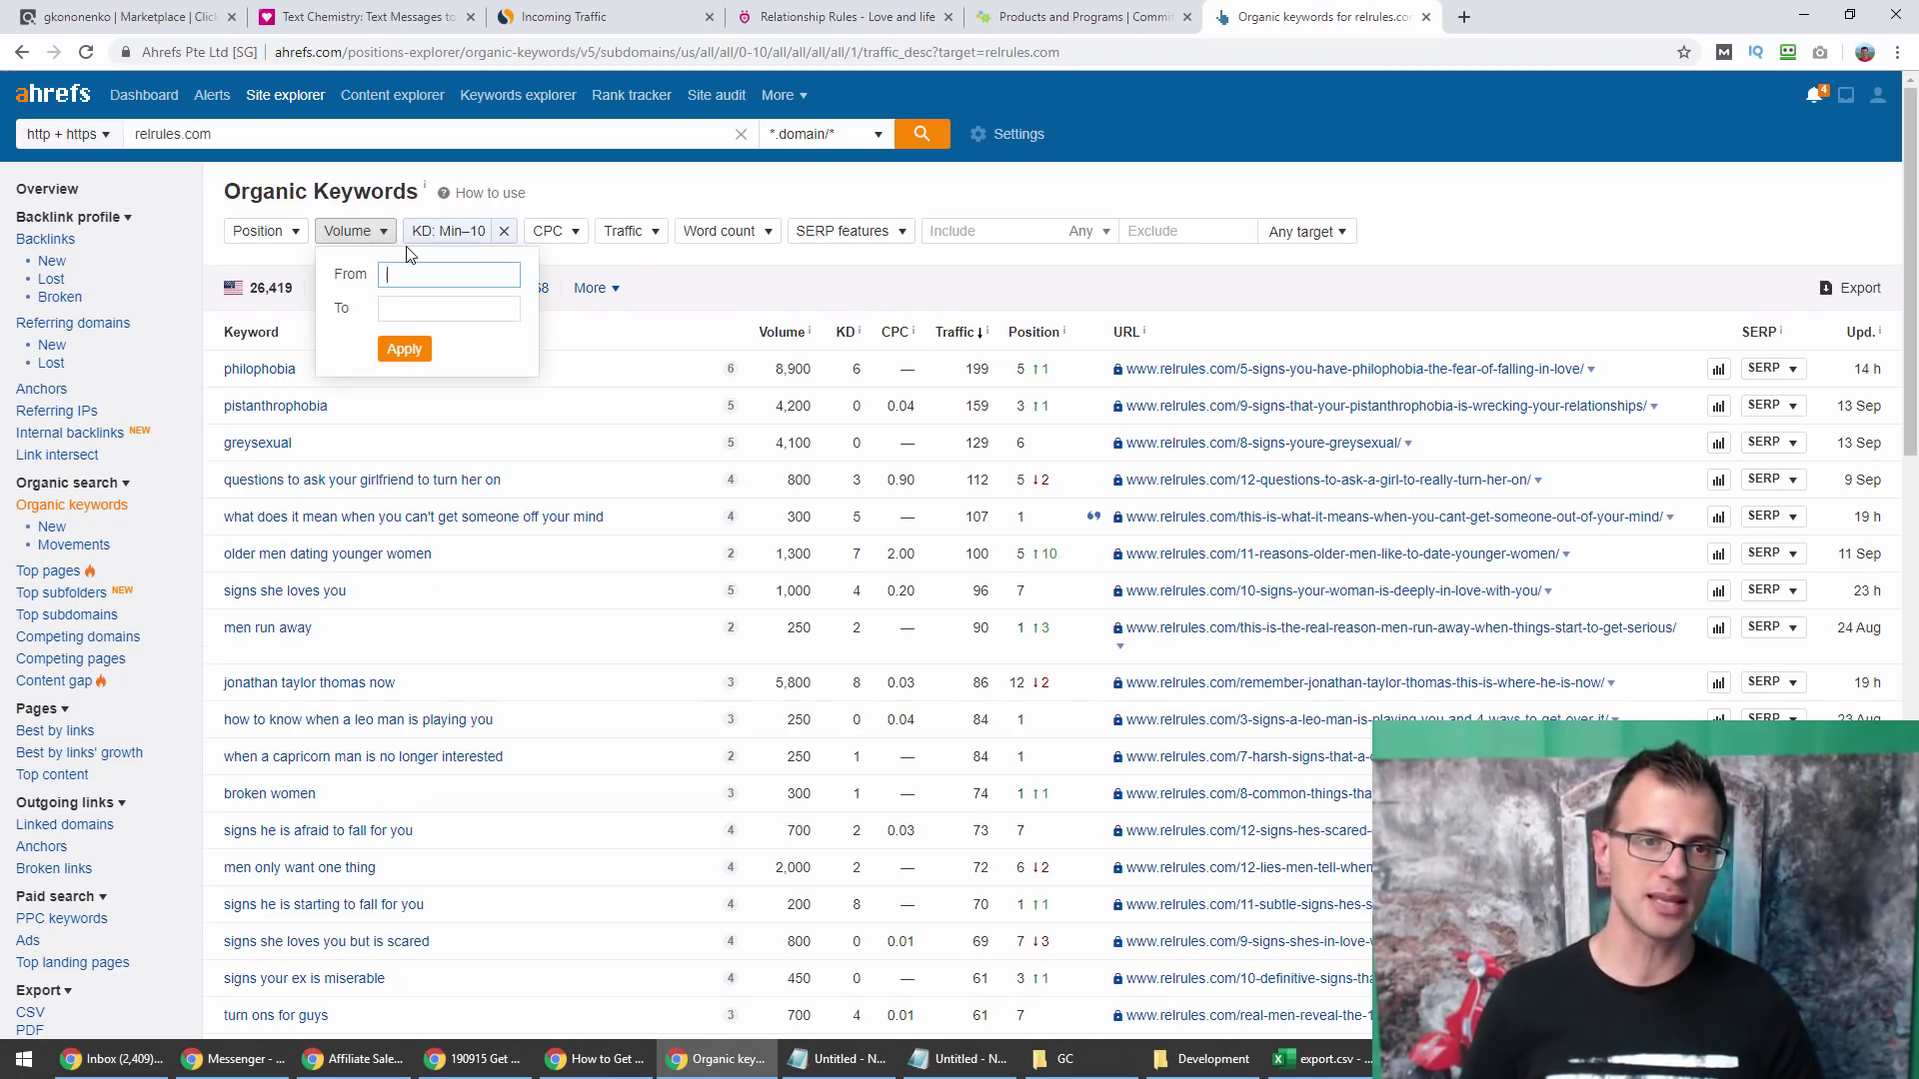
{"action": "left_click", "coordinate": [405, 350]}
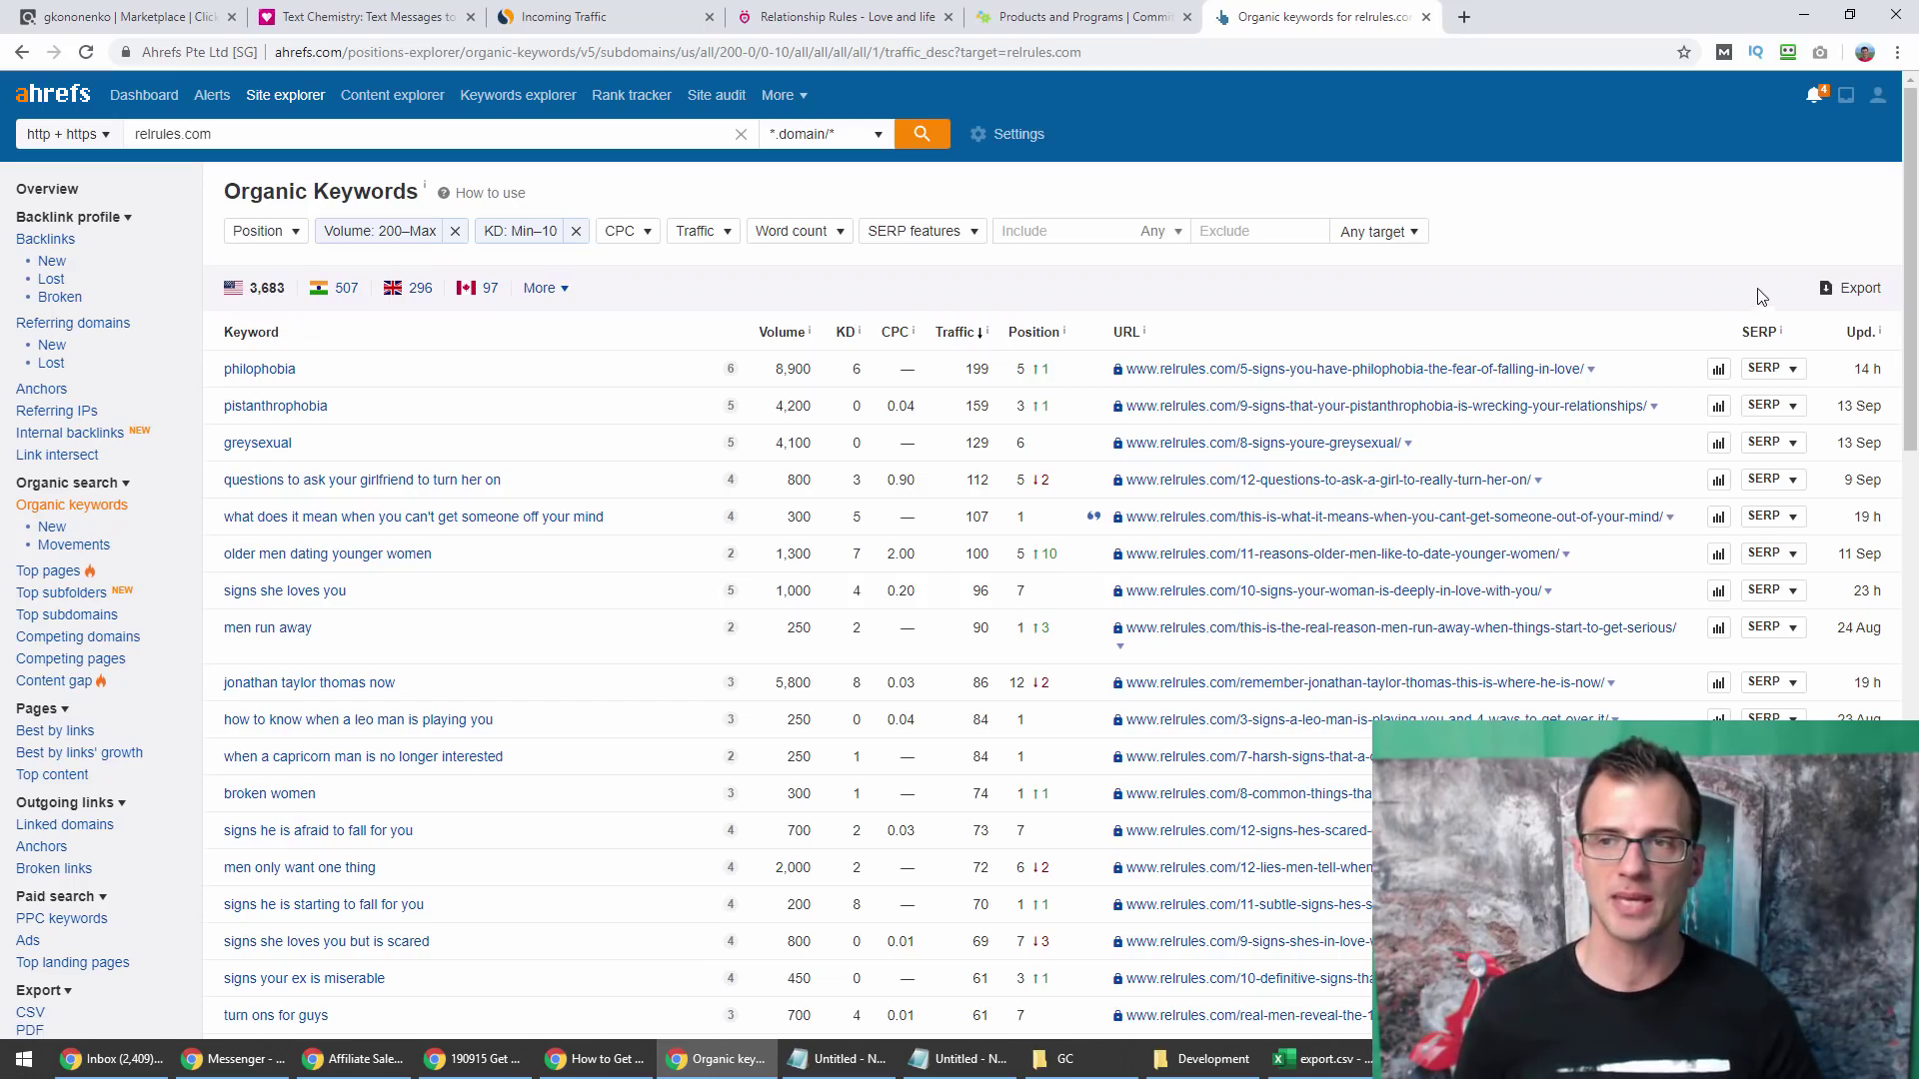
Scroll to 'signs your ex will eventually come back' and highlight its 1,400 search volume.
{"action": "scroll", "coordinate": [1913, 230], "scroll_direction": "down", "scroll_amount": 1}
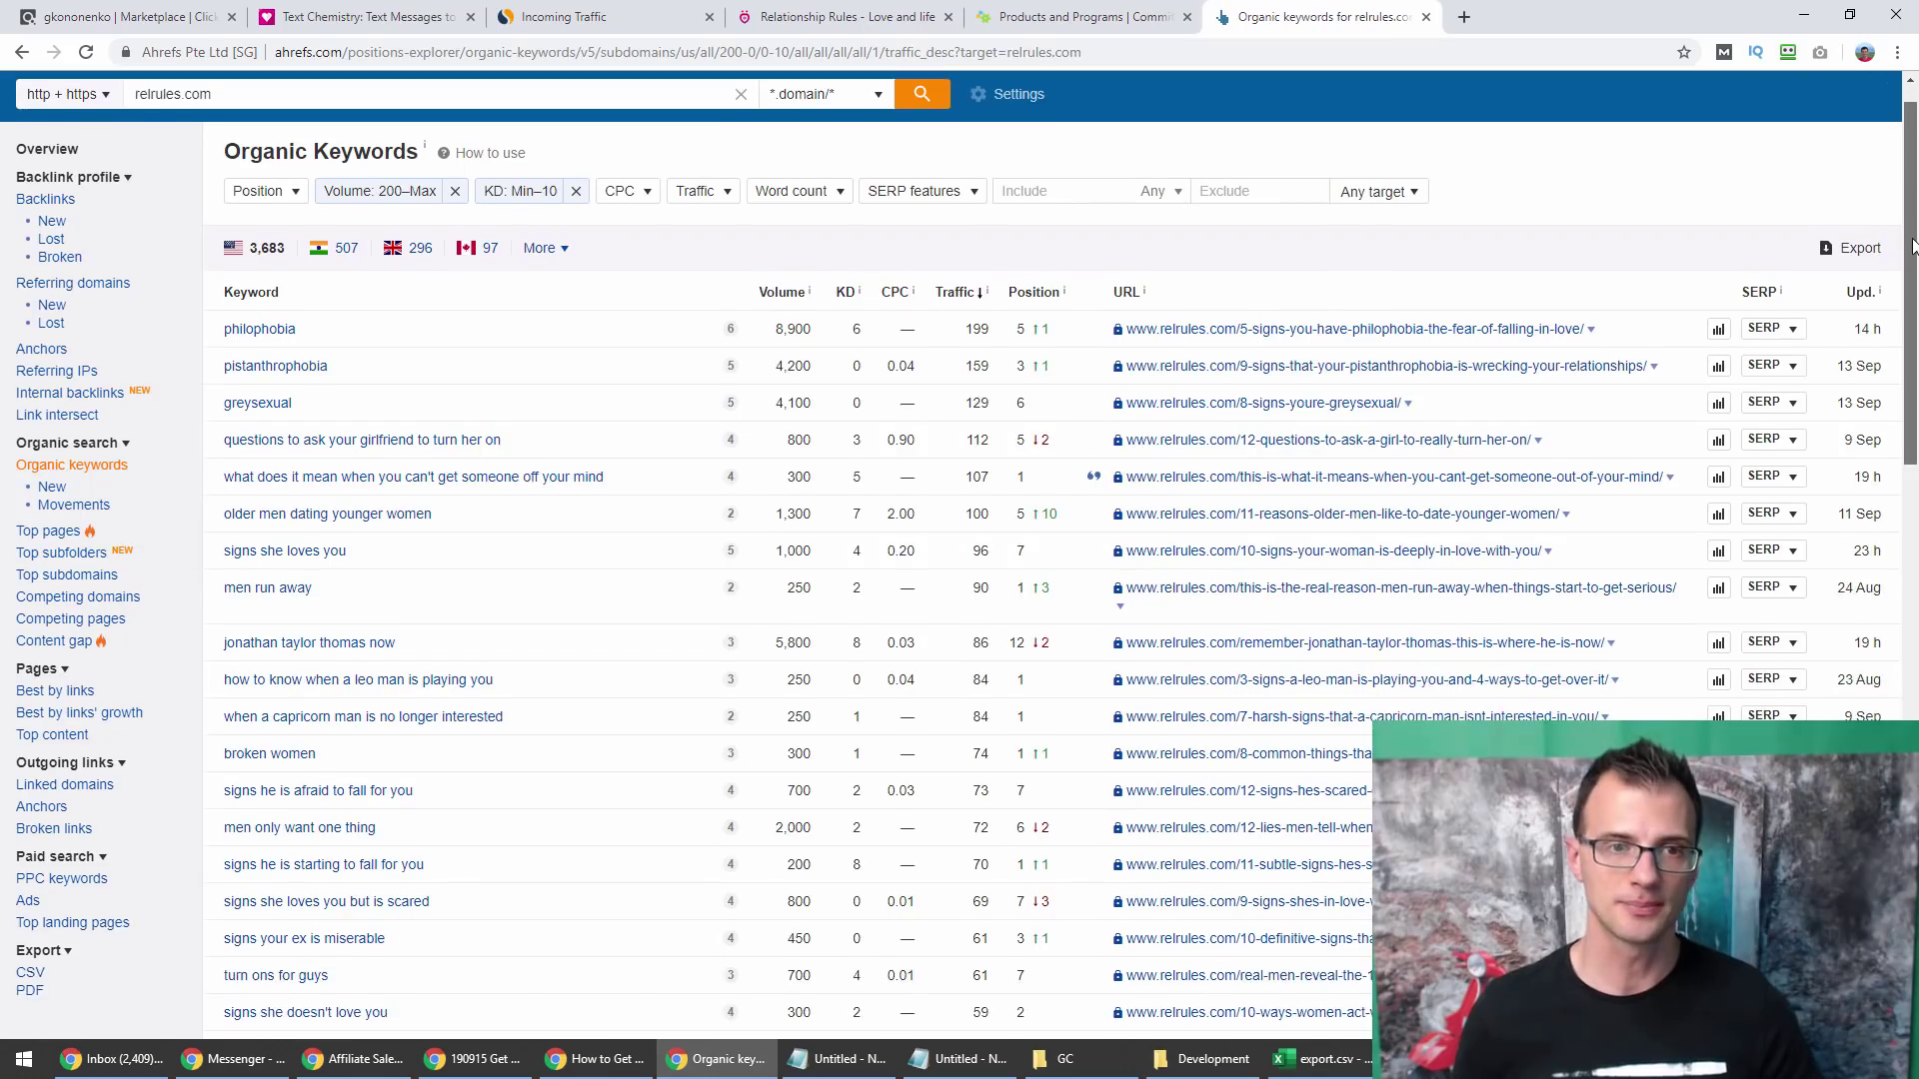
{"action": "scroll", "coordinate": [1914, 229], "scroll_direction": "down", "scroll_amount": 2}
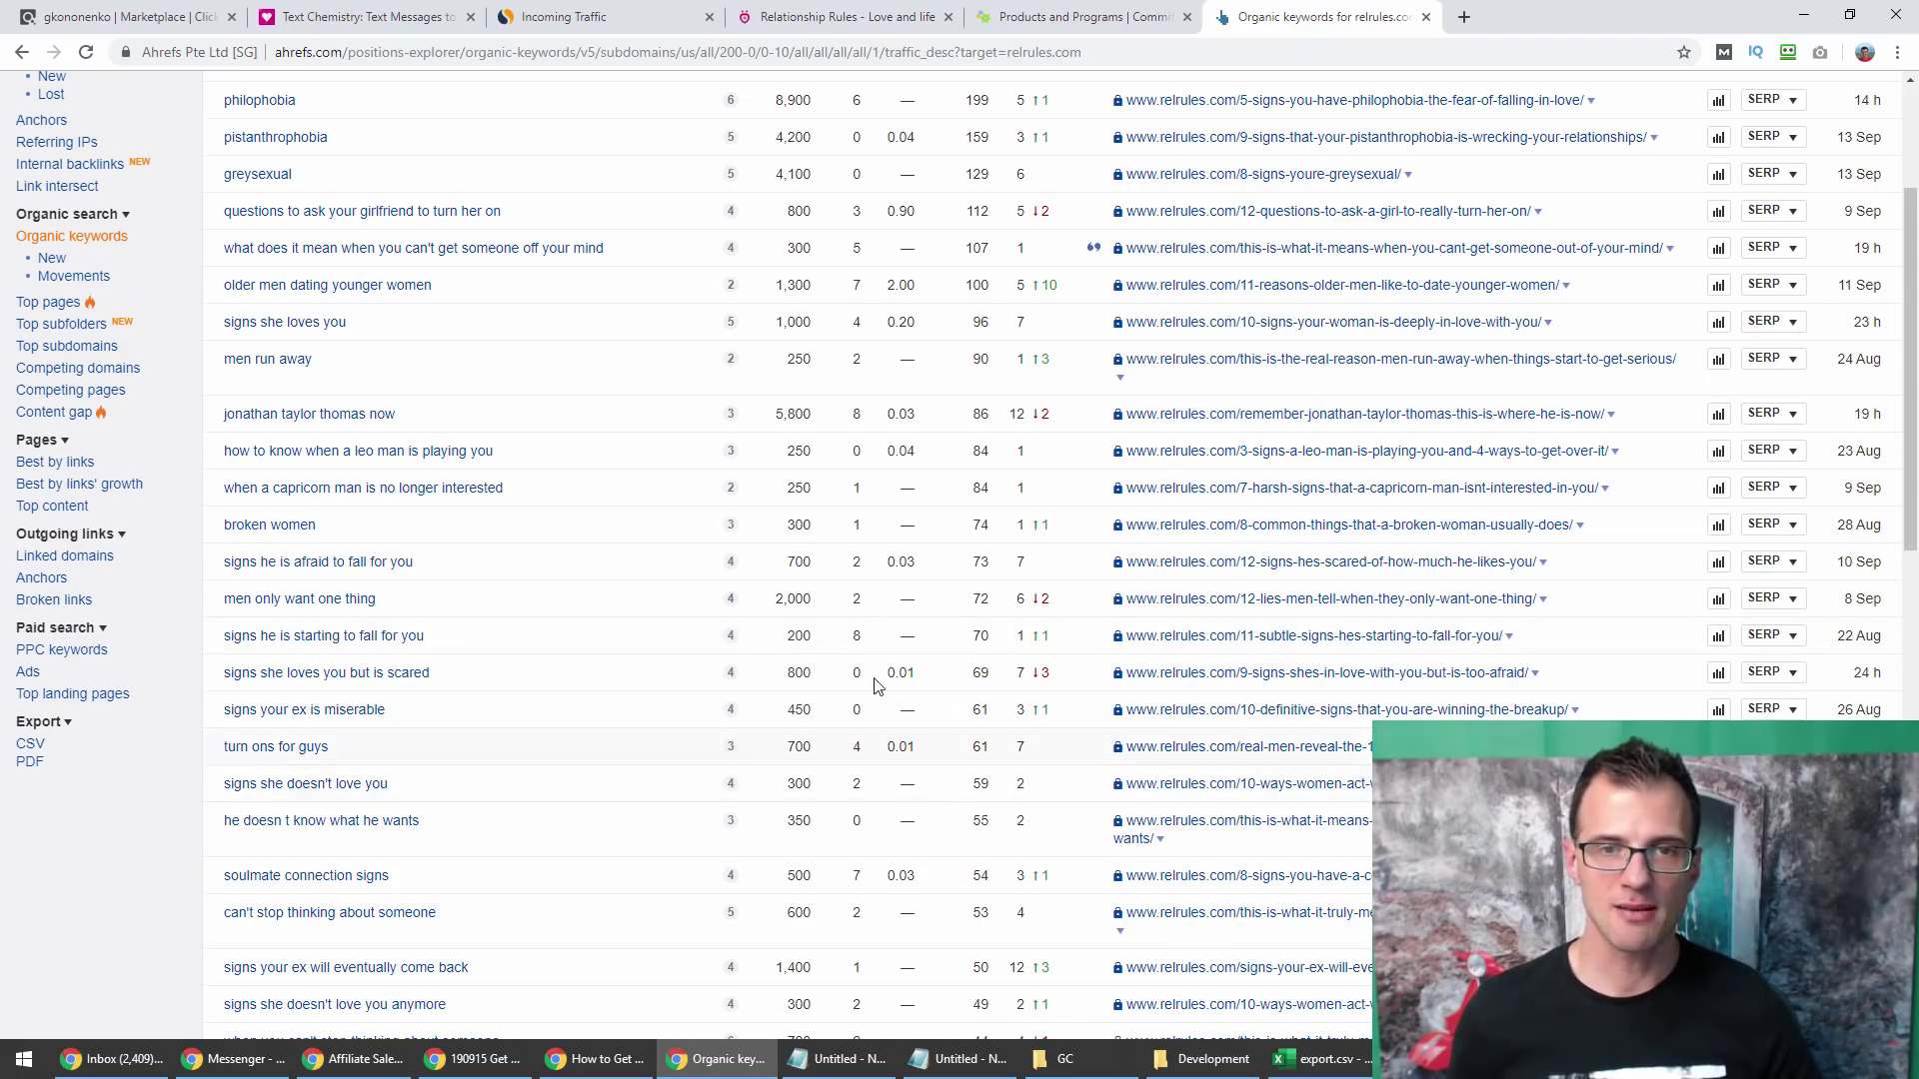
{"action": "scroll", "coordinate": [874, 685], "scroll_direction": "up", "scroll_amount": 3}
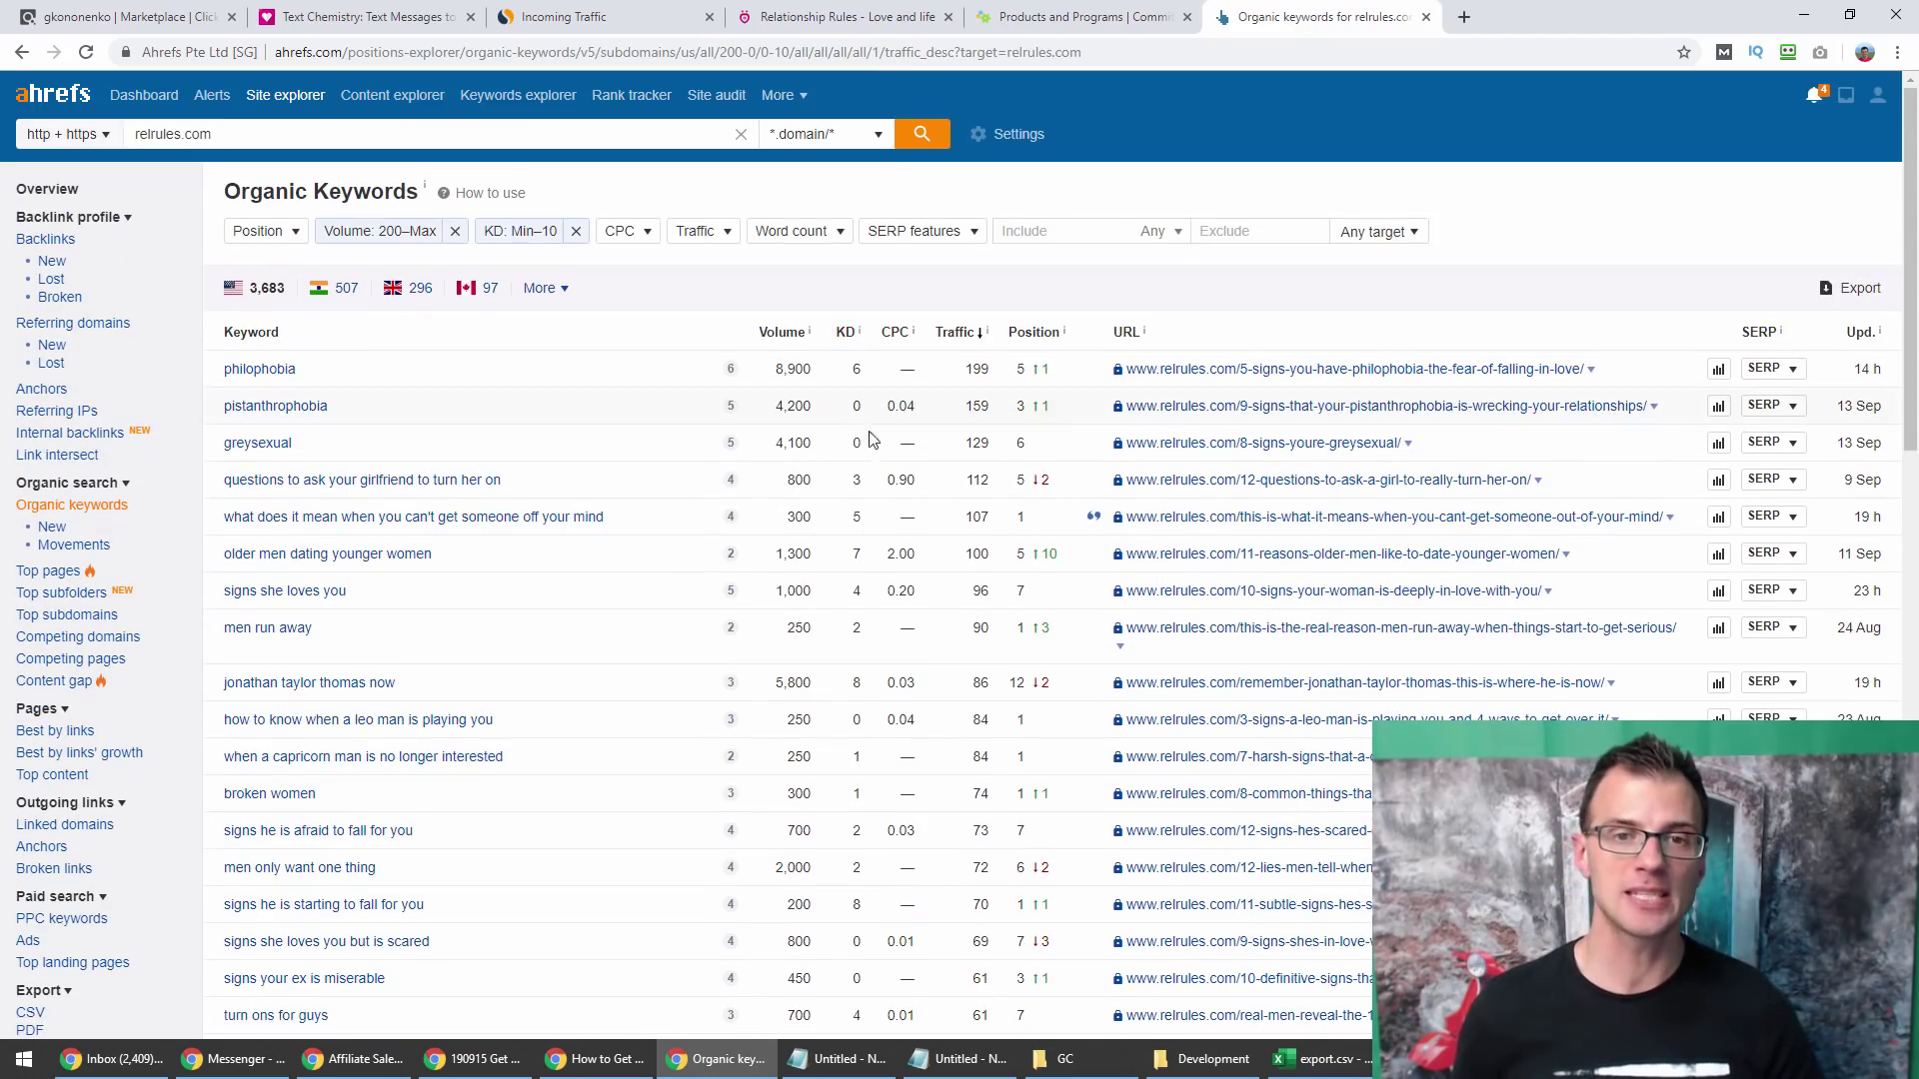
{"action": "scroll", "coordinate": [170, 869], "scroll_direction": "down", "scroll_amount": 1}
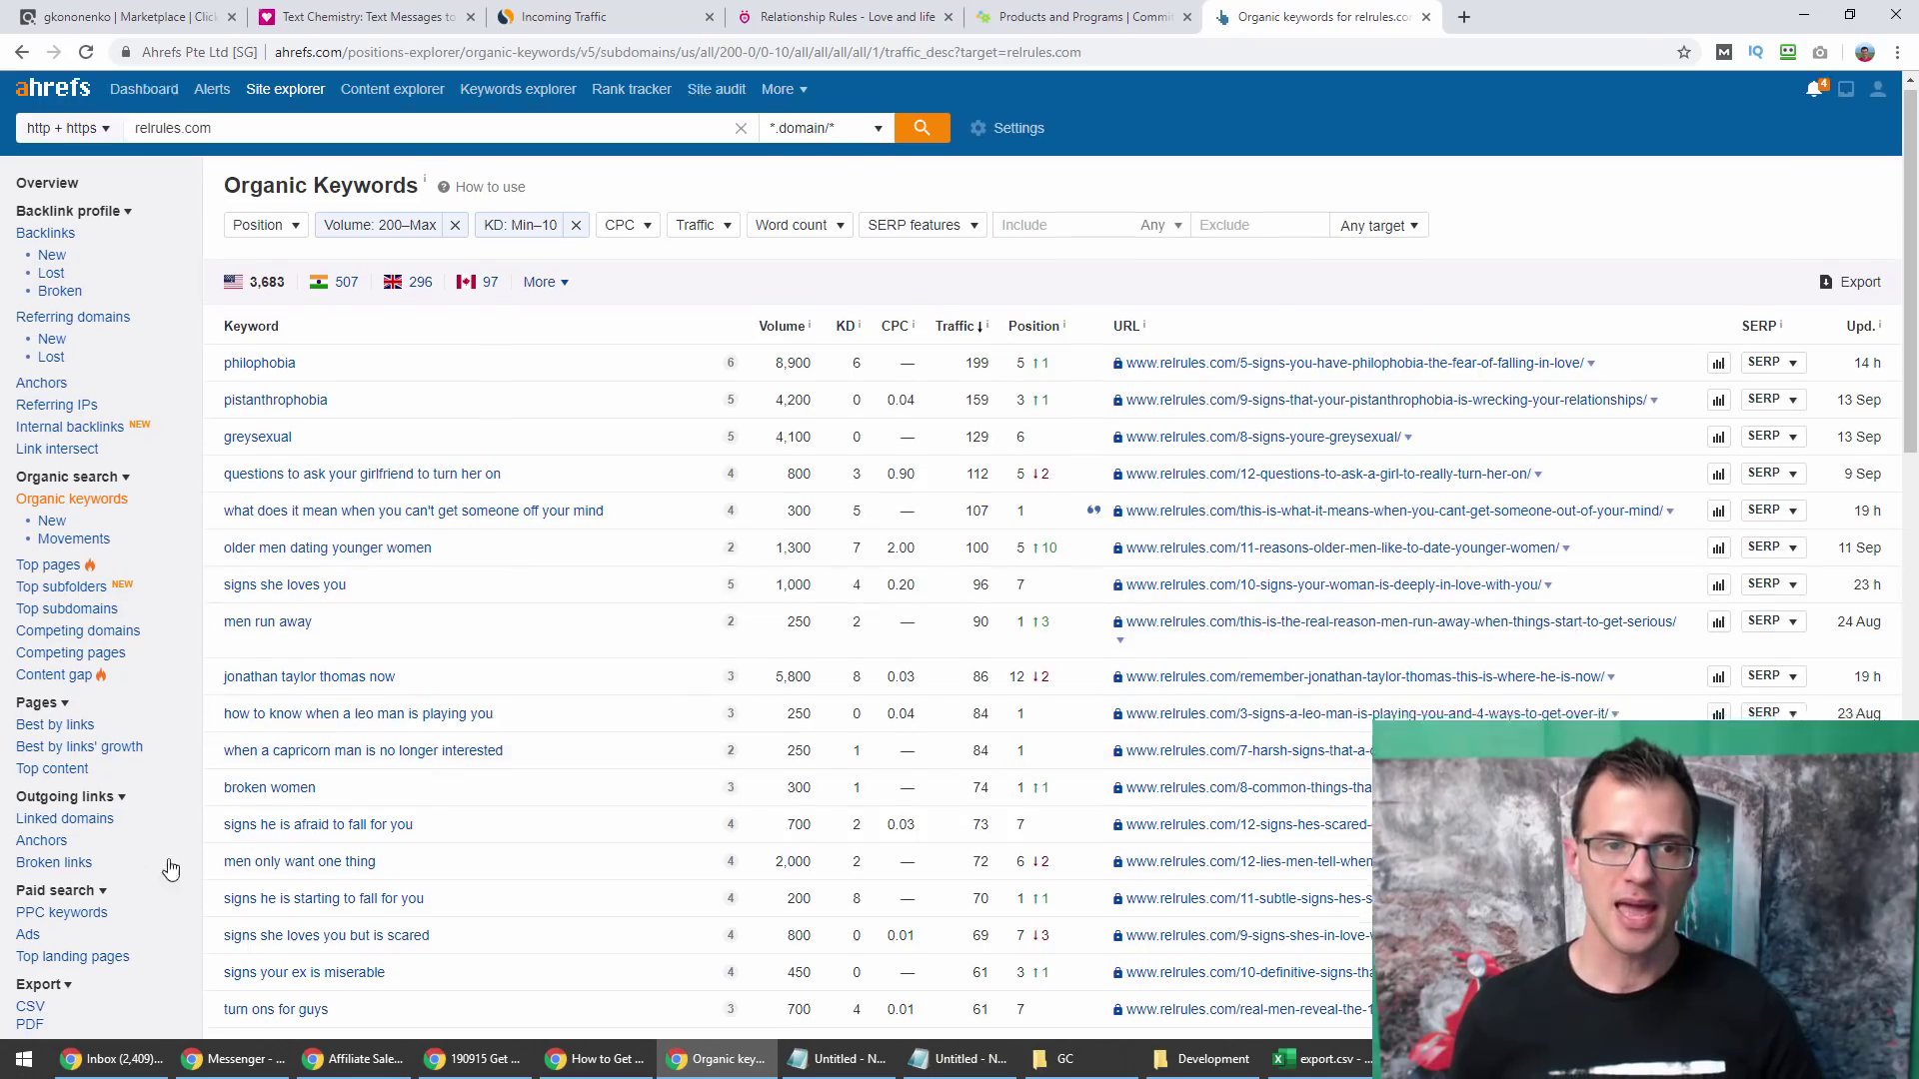
{"action": "scroll", "coordinate": [620, 889], "scroll_direction": "down", "scroll_amount": 3}
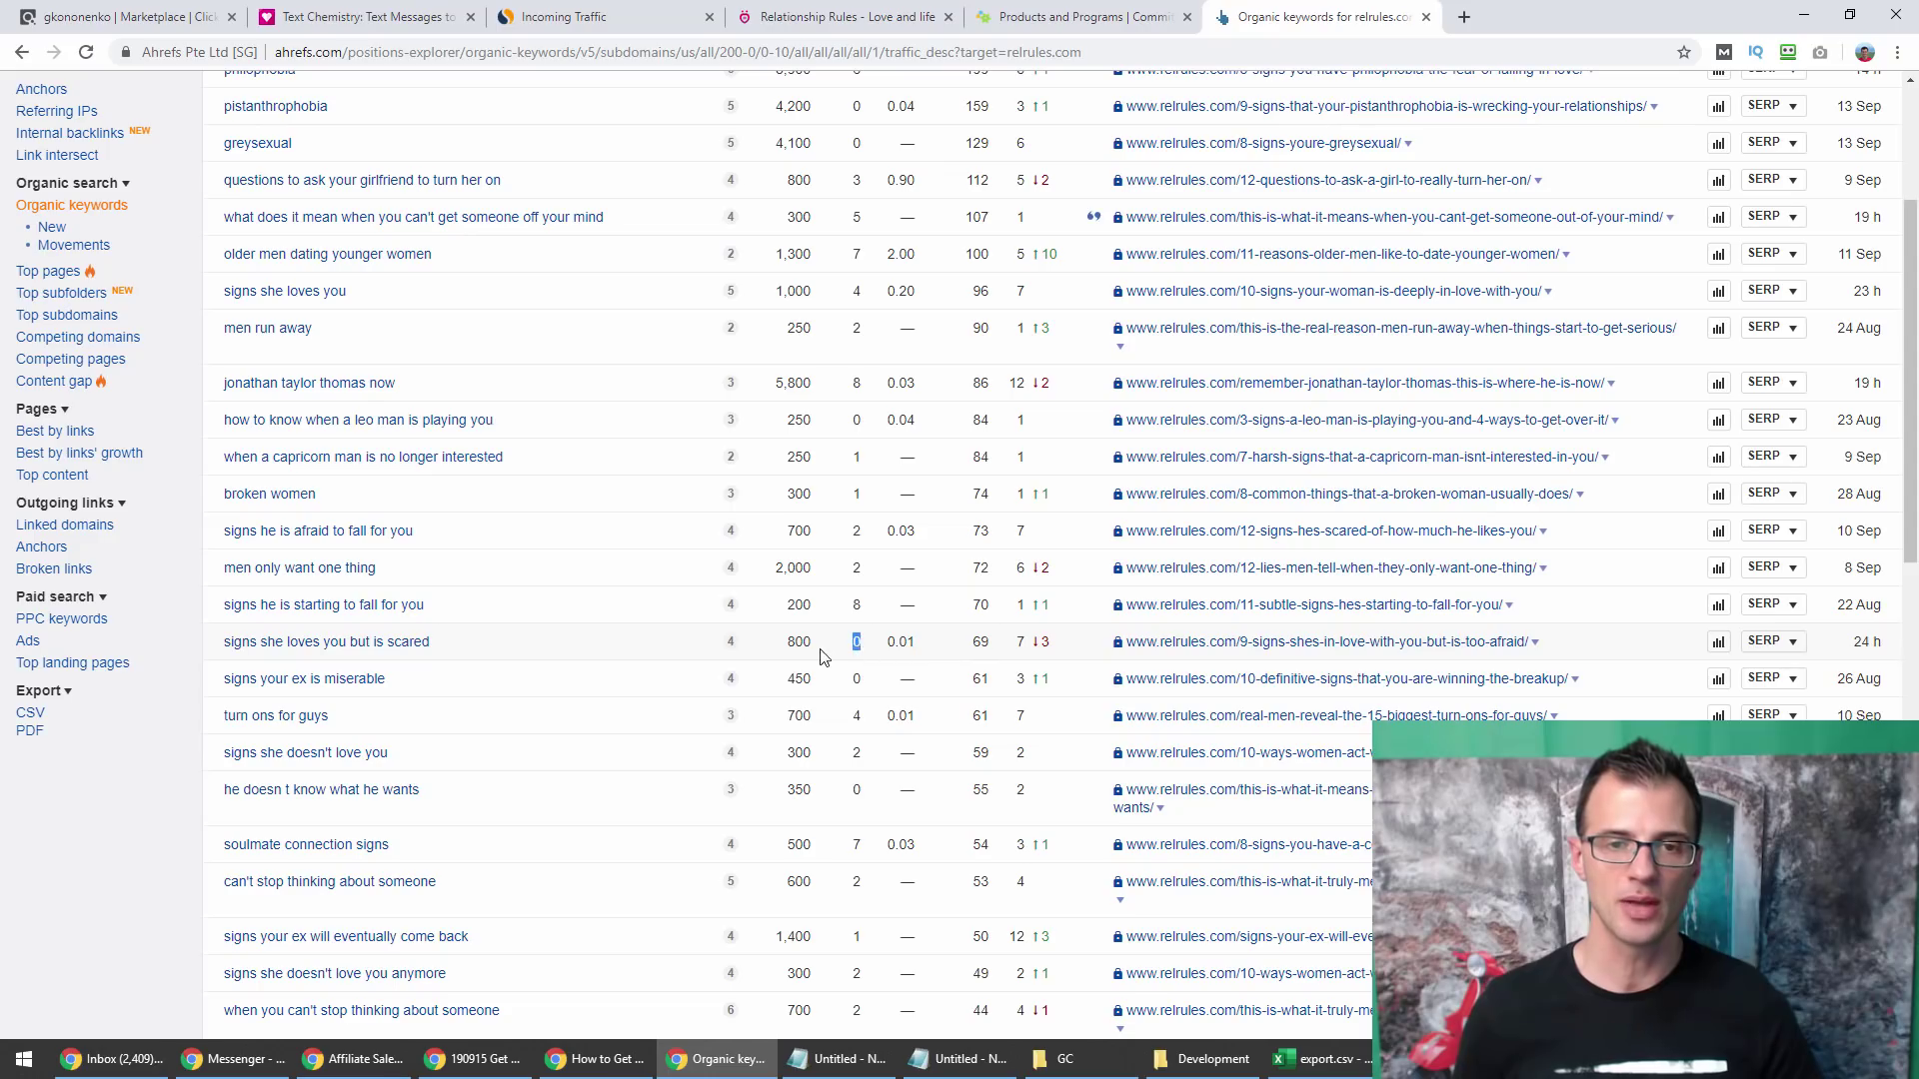
{"action": "left_click_drag", "start_coordinate": [820, 652], "coordinate": [793, 648]}
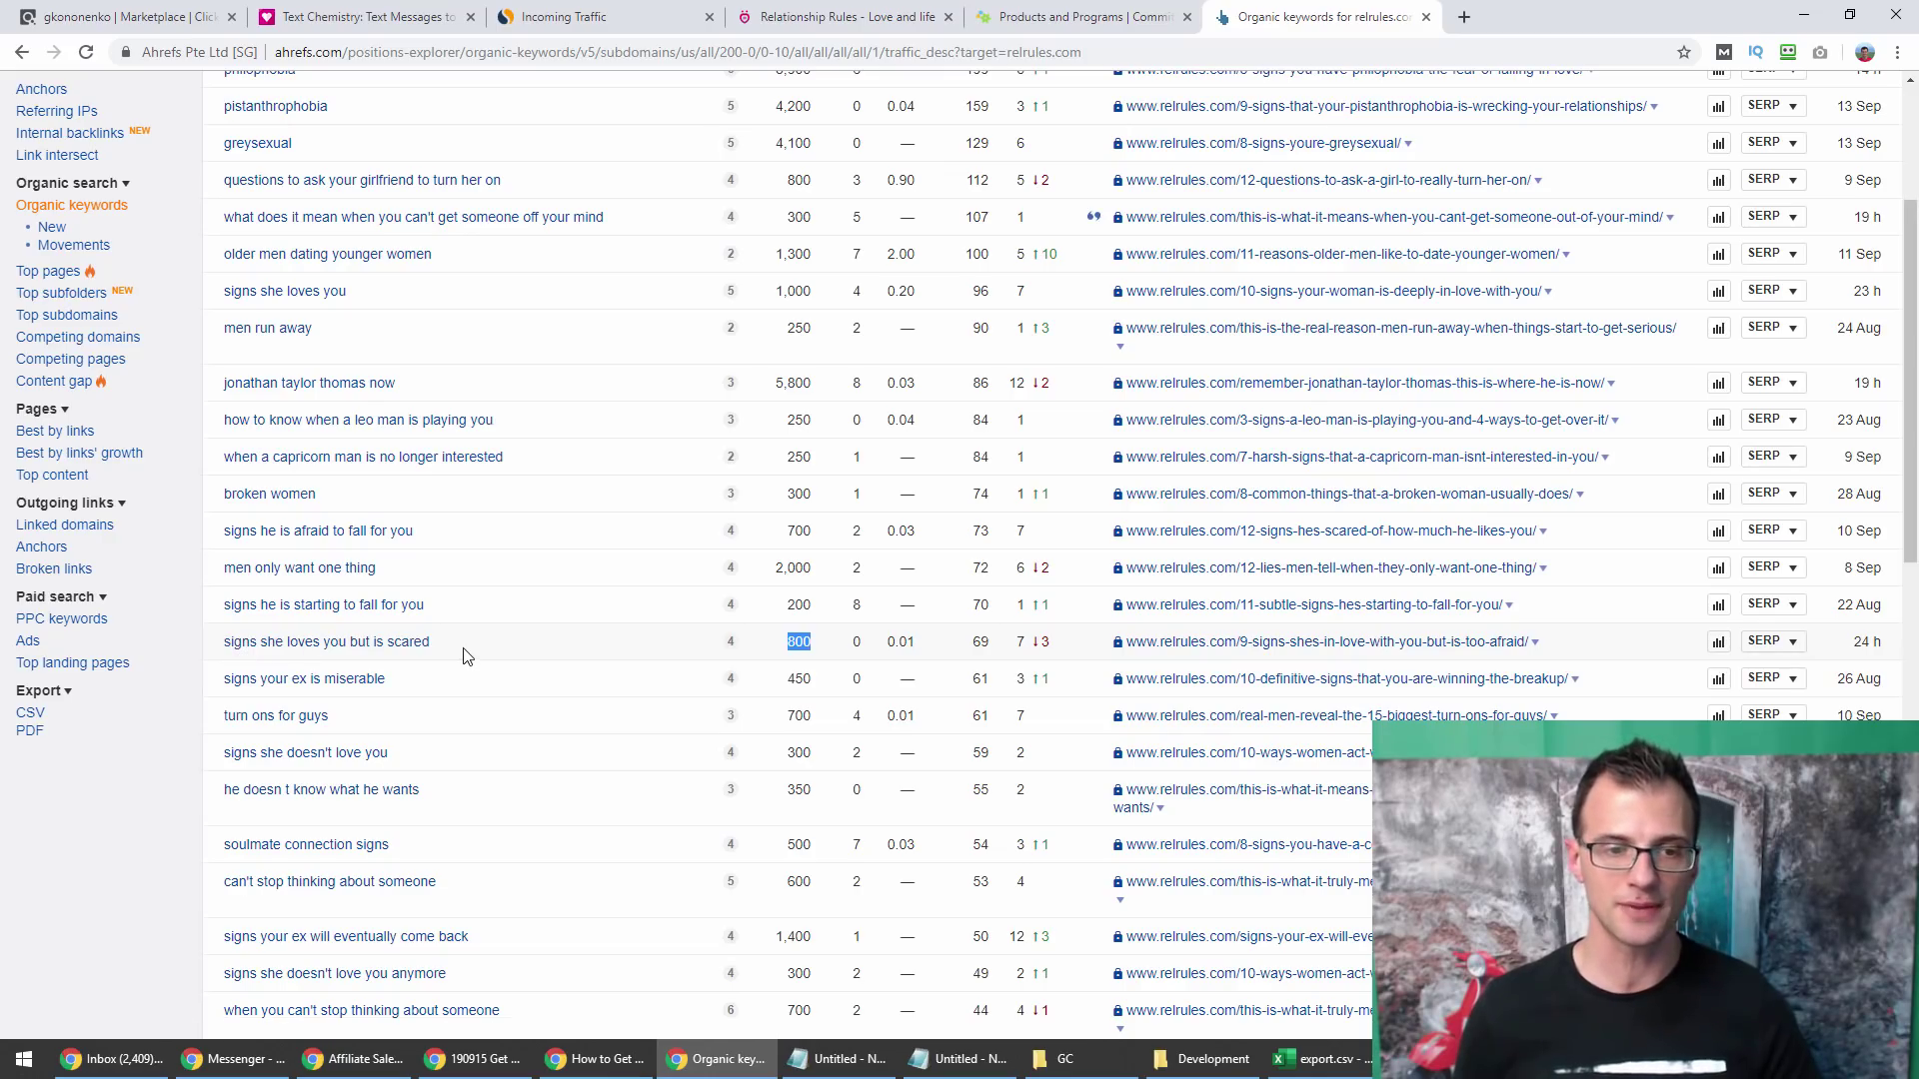
{"action": "scroll", "coordinate": [538, 763], "scroll_direction": "down", "scroll_amount": 4}
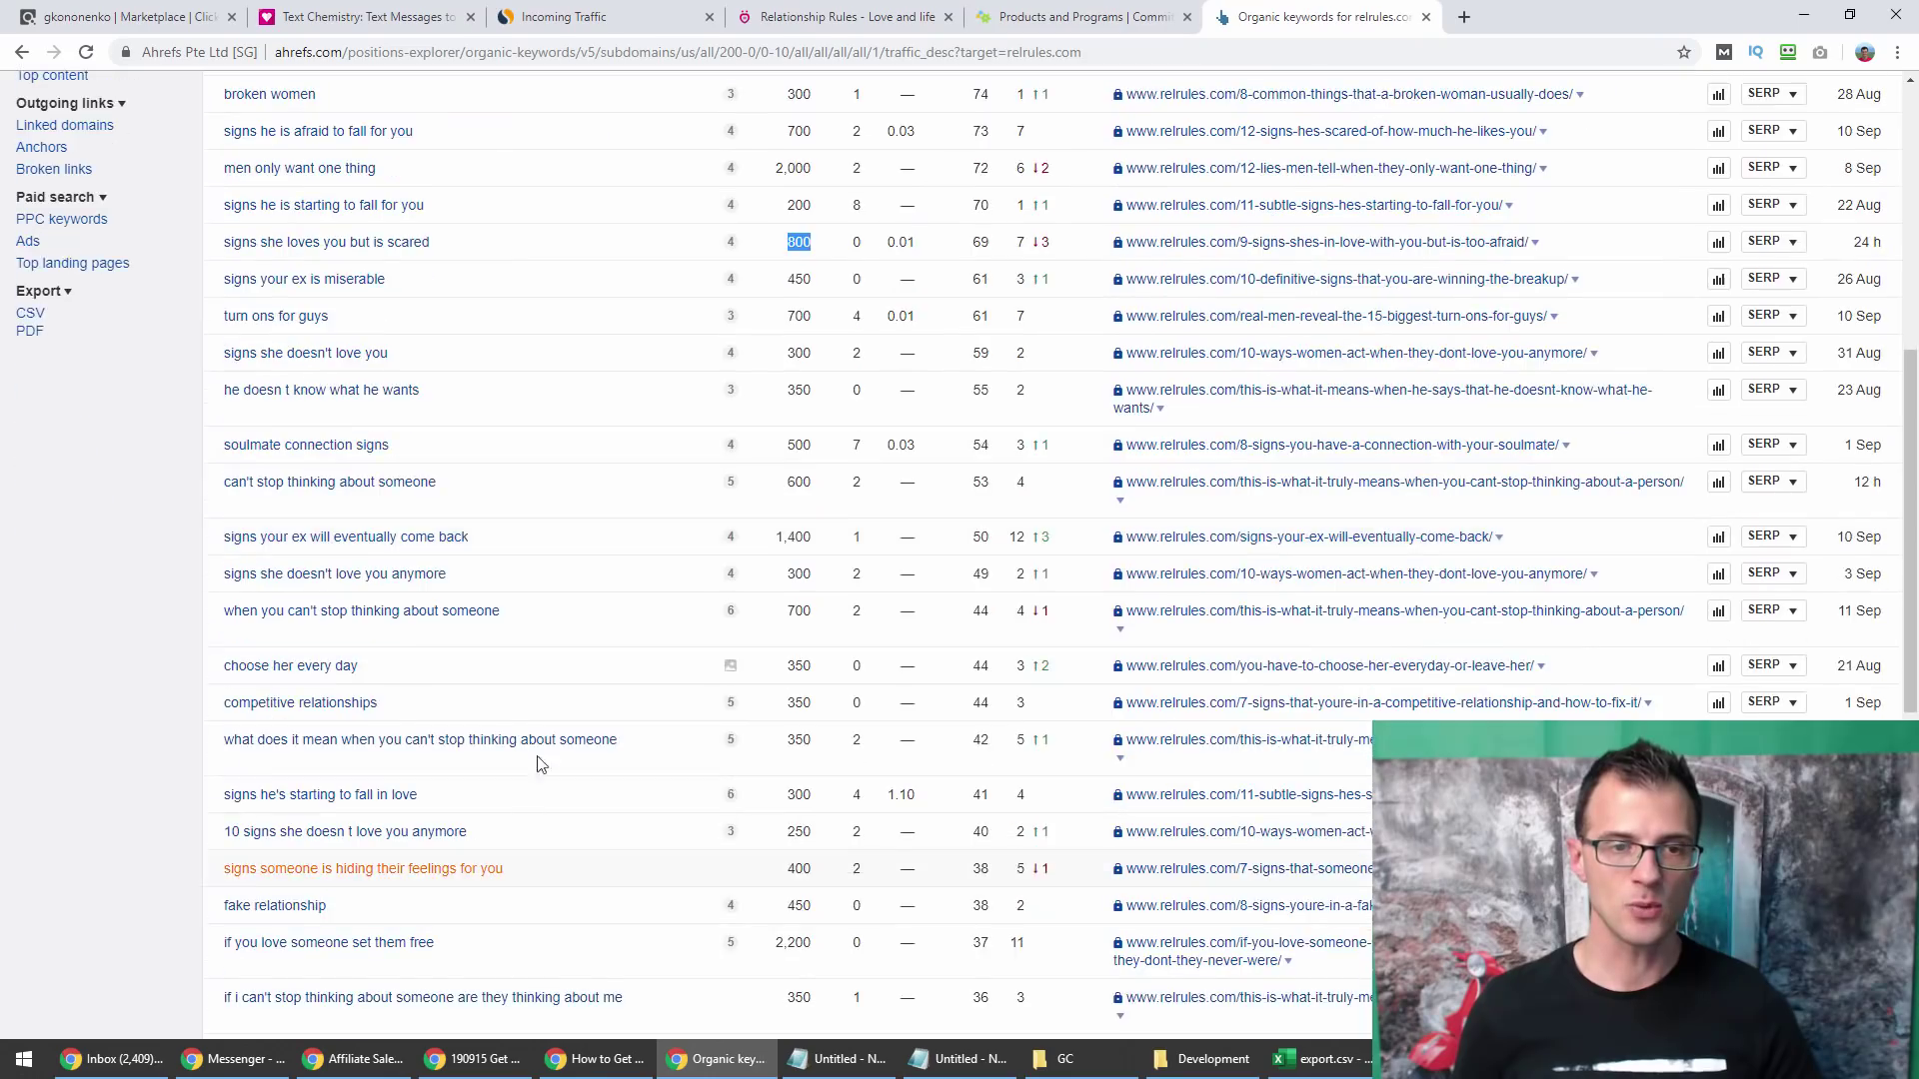
{"action": "scroll", "coordinate": [538, 763], "scroll_direction": "down", "scroll_amount": 2}
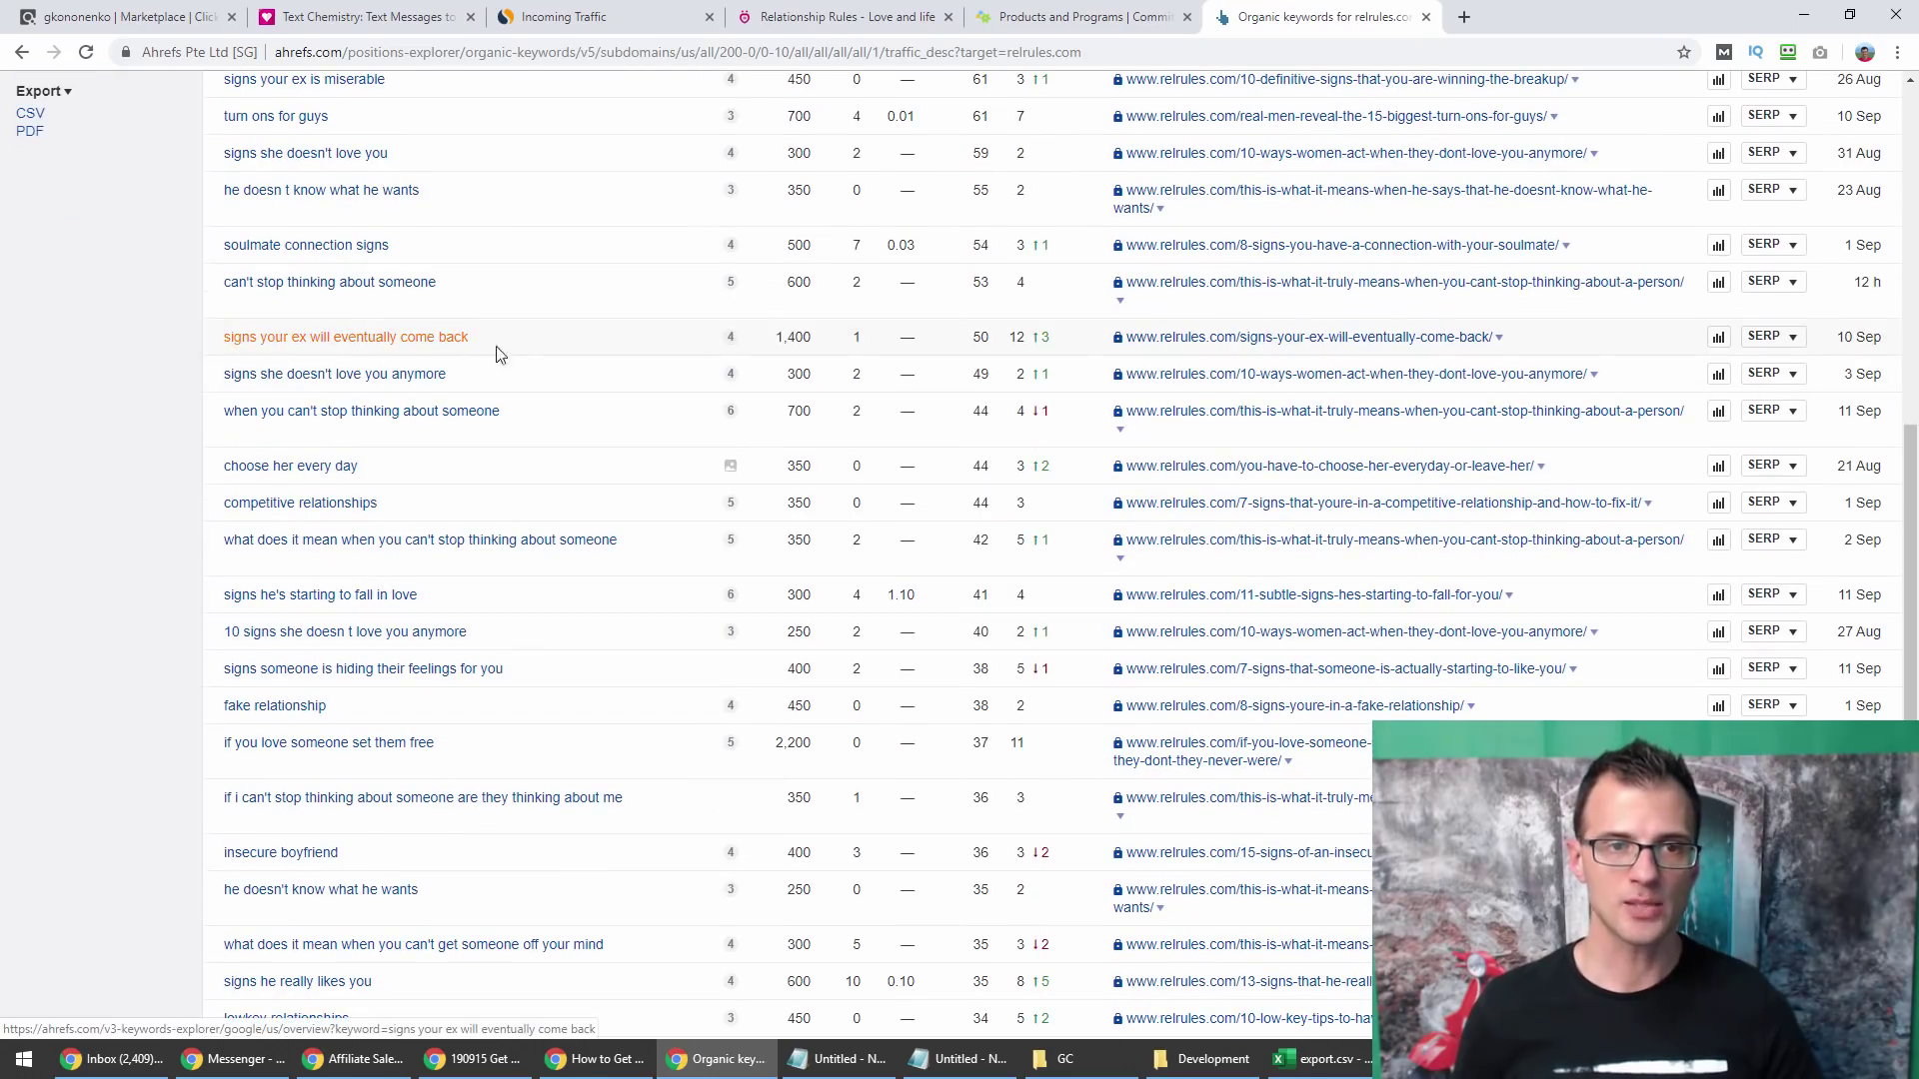
{"action": "left_click_drag", "start_coordinate": [778, 342], "coordinate": [818, 346]}
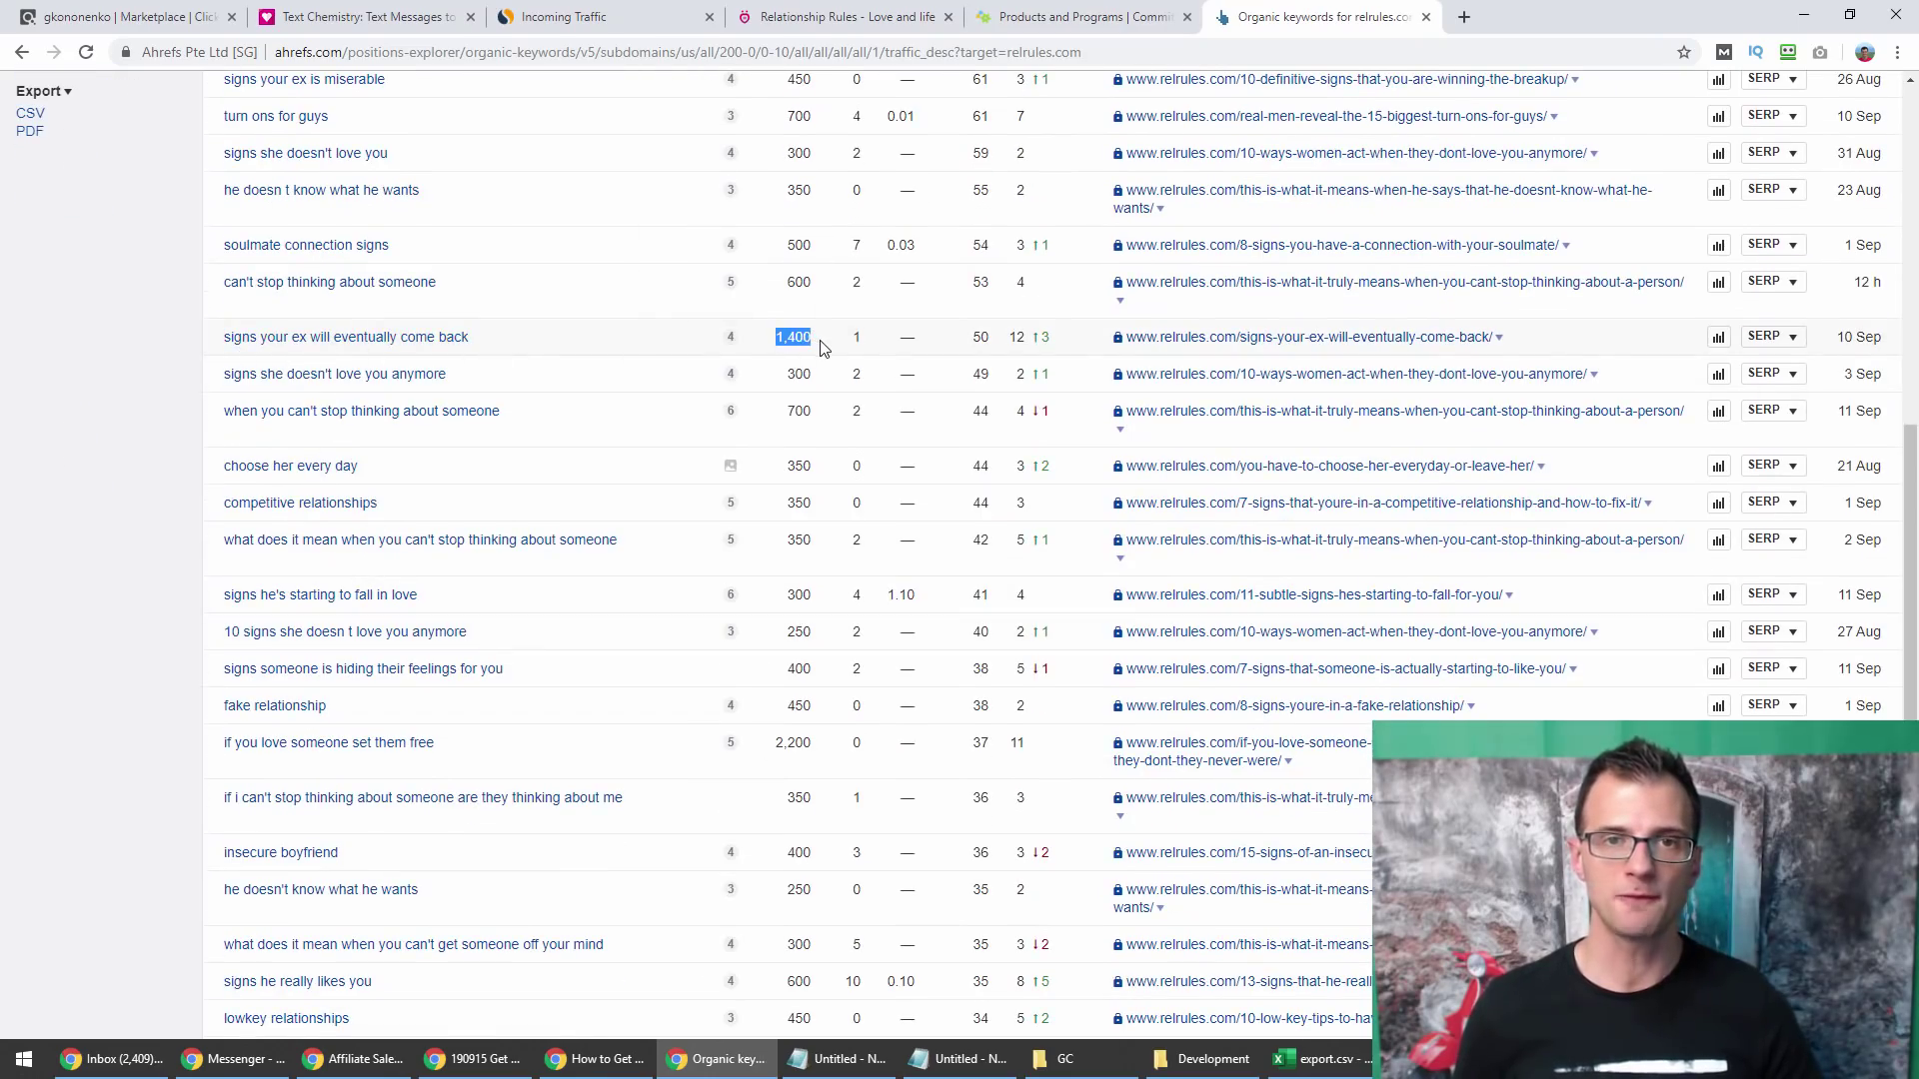
{"action": "left_click", "coordinate": [861, 341]}
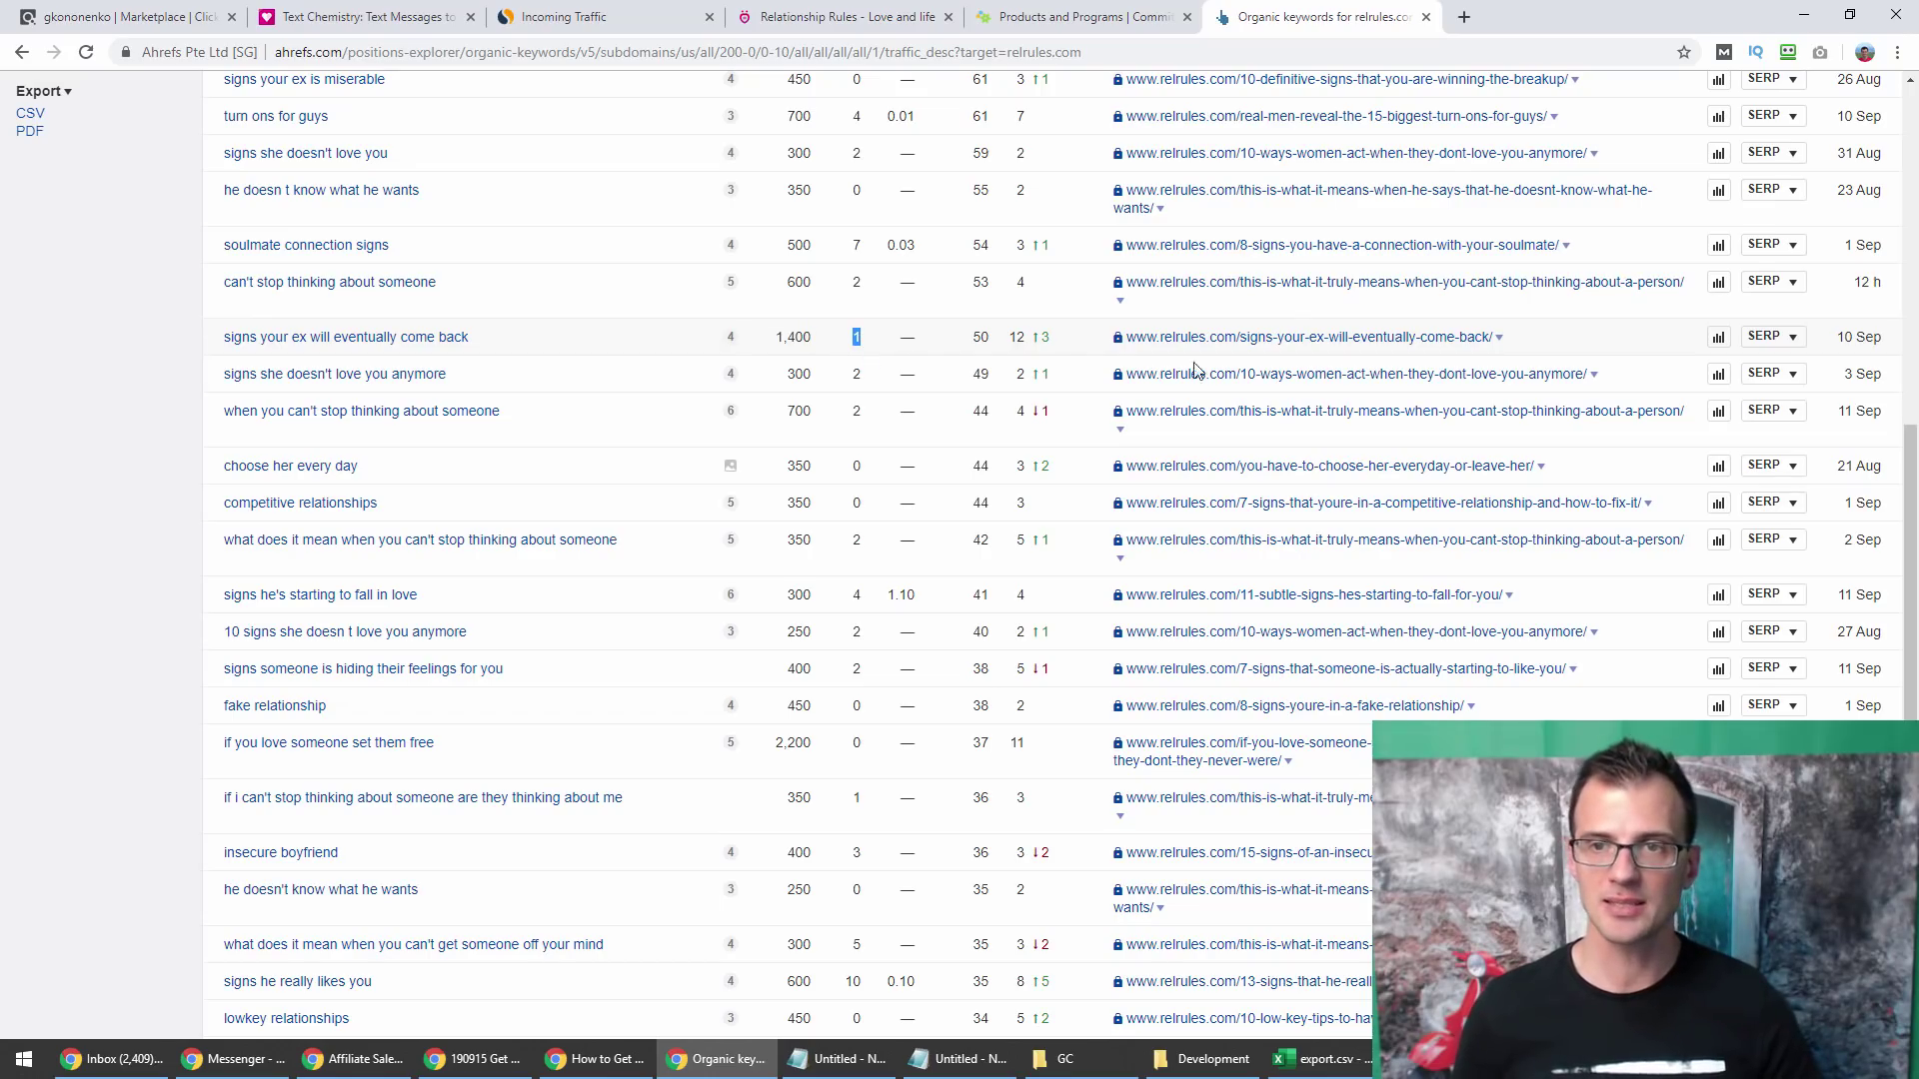
Expand the SERP results for 'signs your ex will eventually come back'.
{"action": "left_click", "coordinate": [1772, 337]}
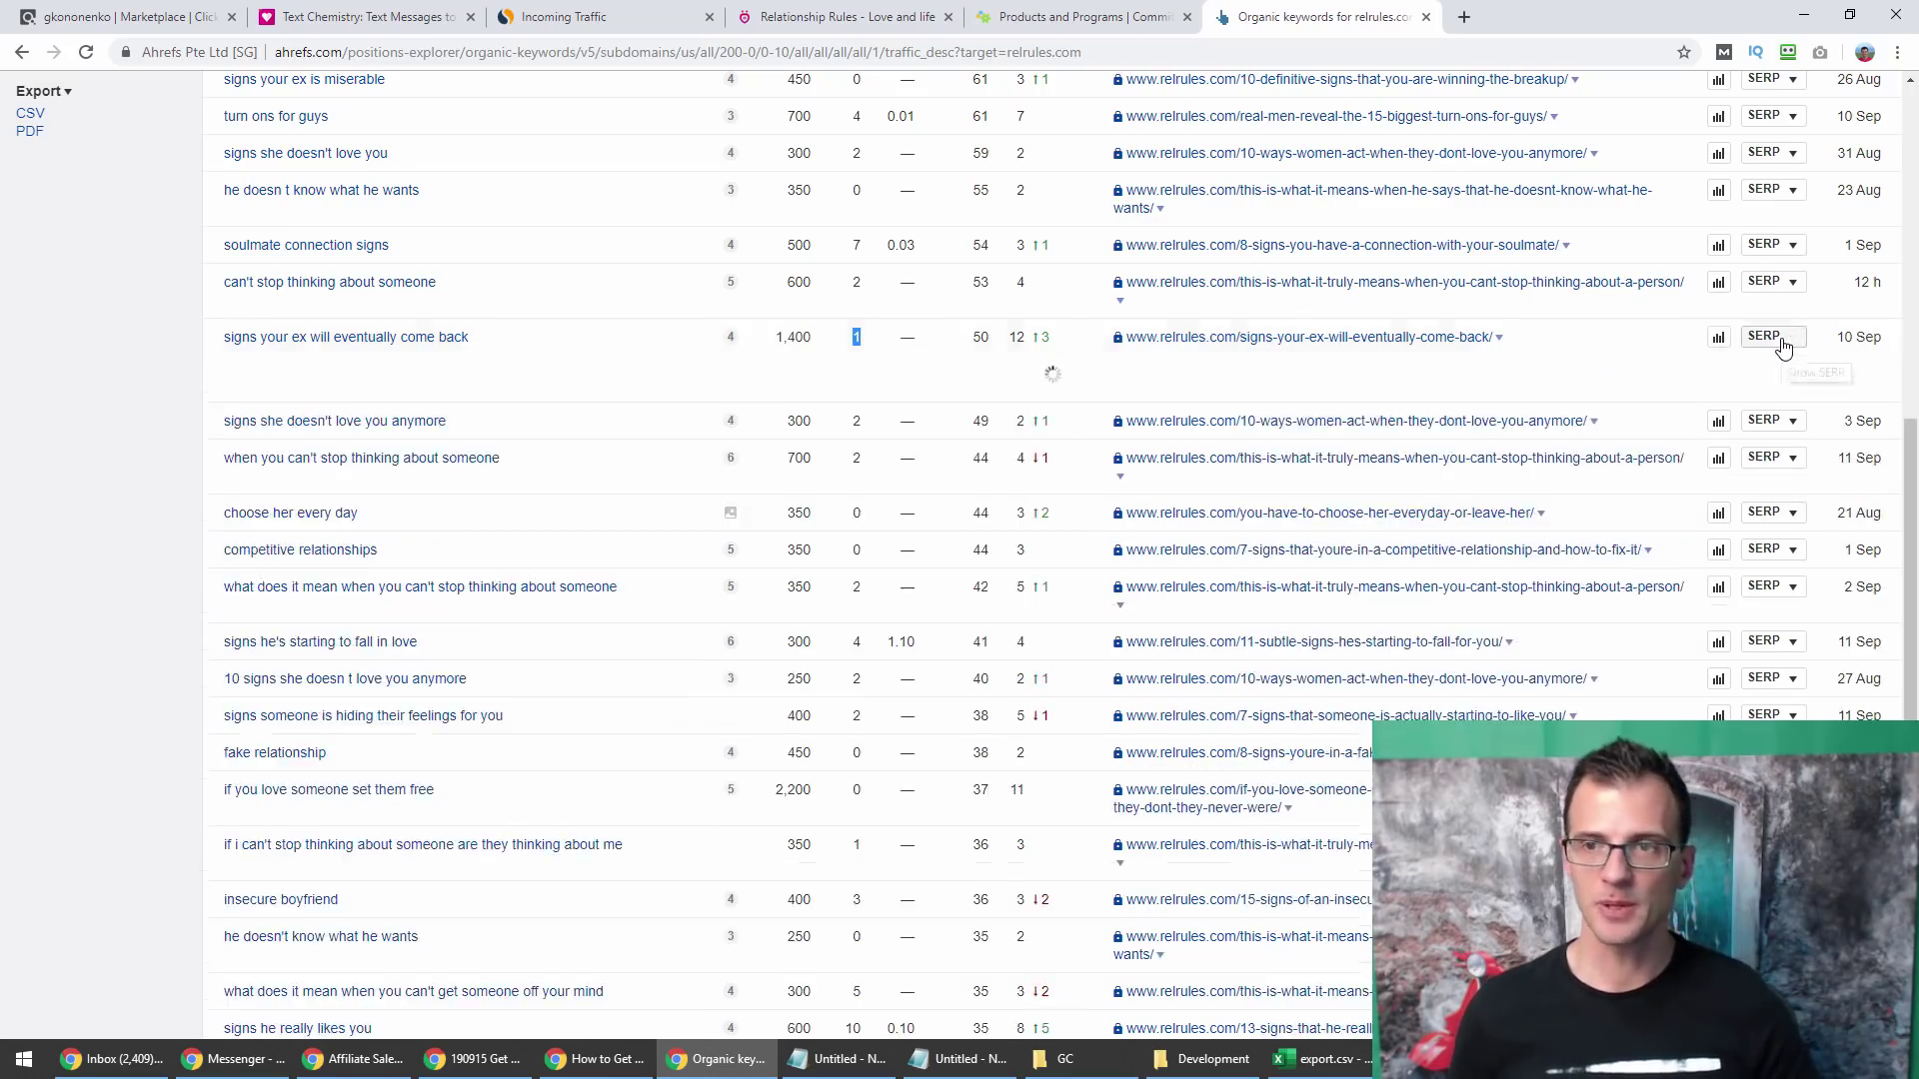
{"action": "scroll", "coordinate": [1499, 360], "scroll_direction": "down", "scroll_amount": 2}
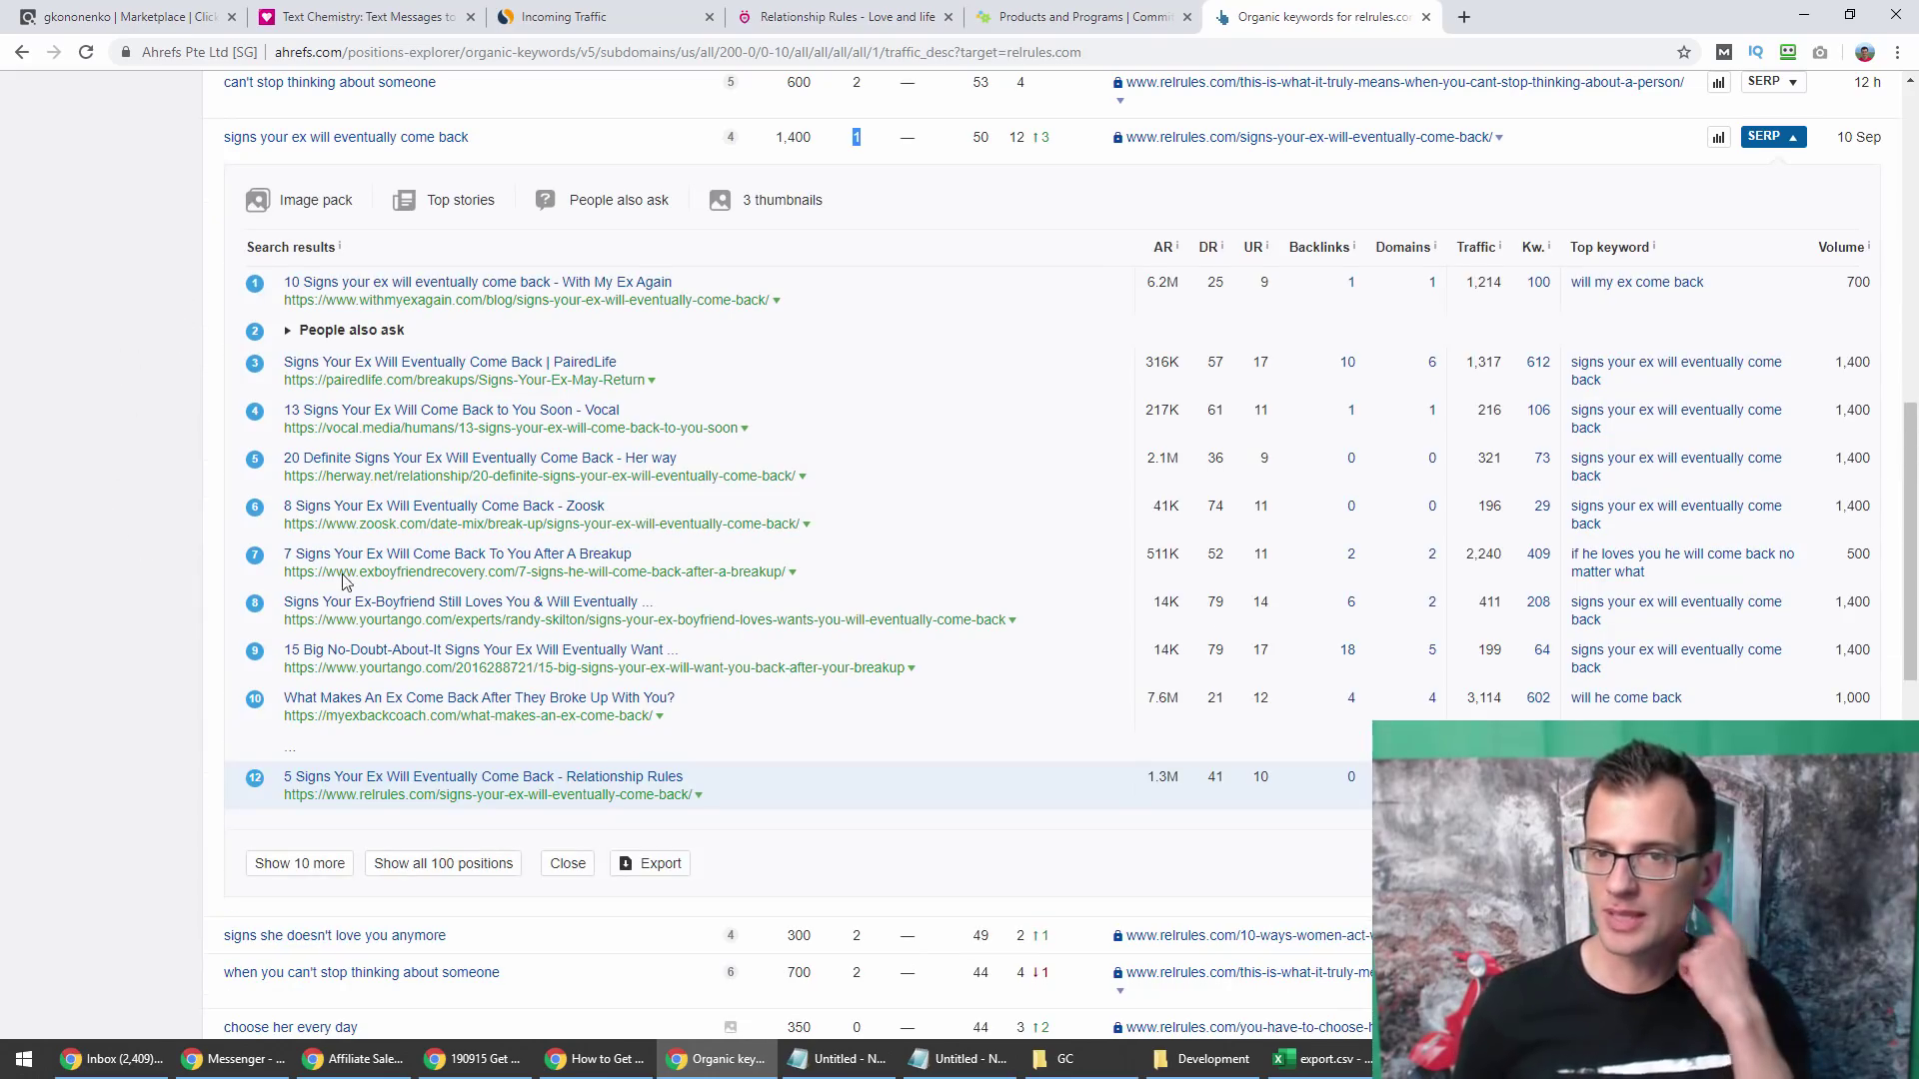
{"action": "left_click_drag", "start_coordinate": [1913, 588], "coordinate": [1909, 624]}
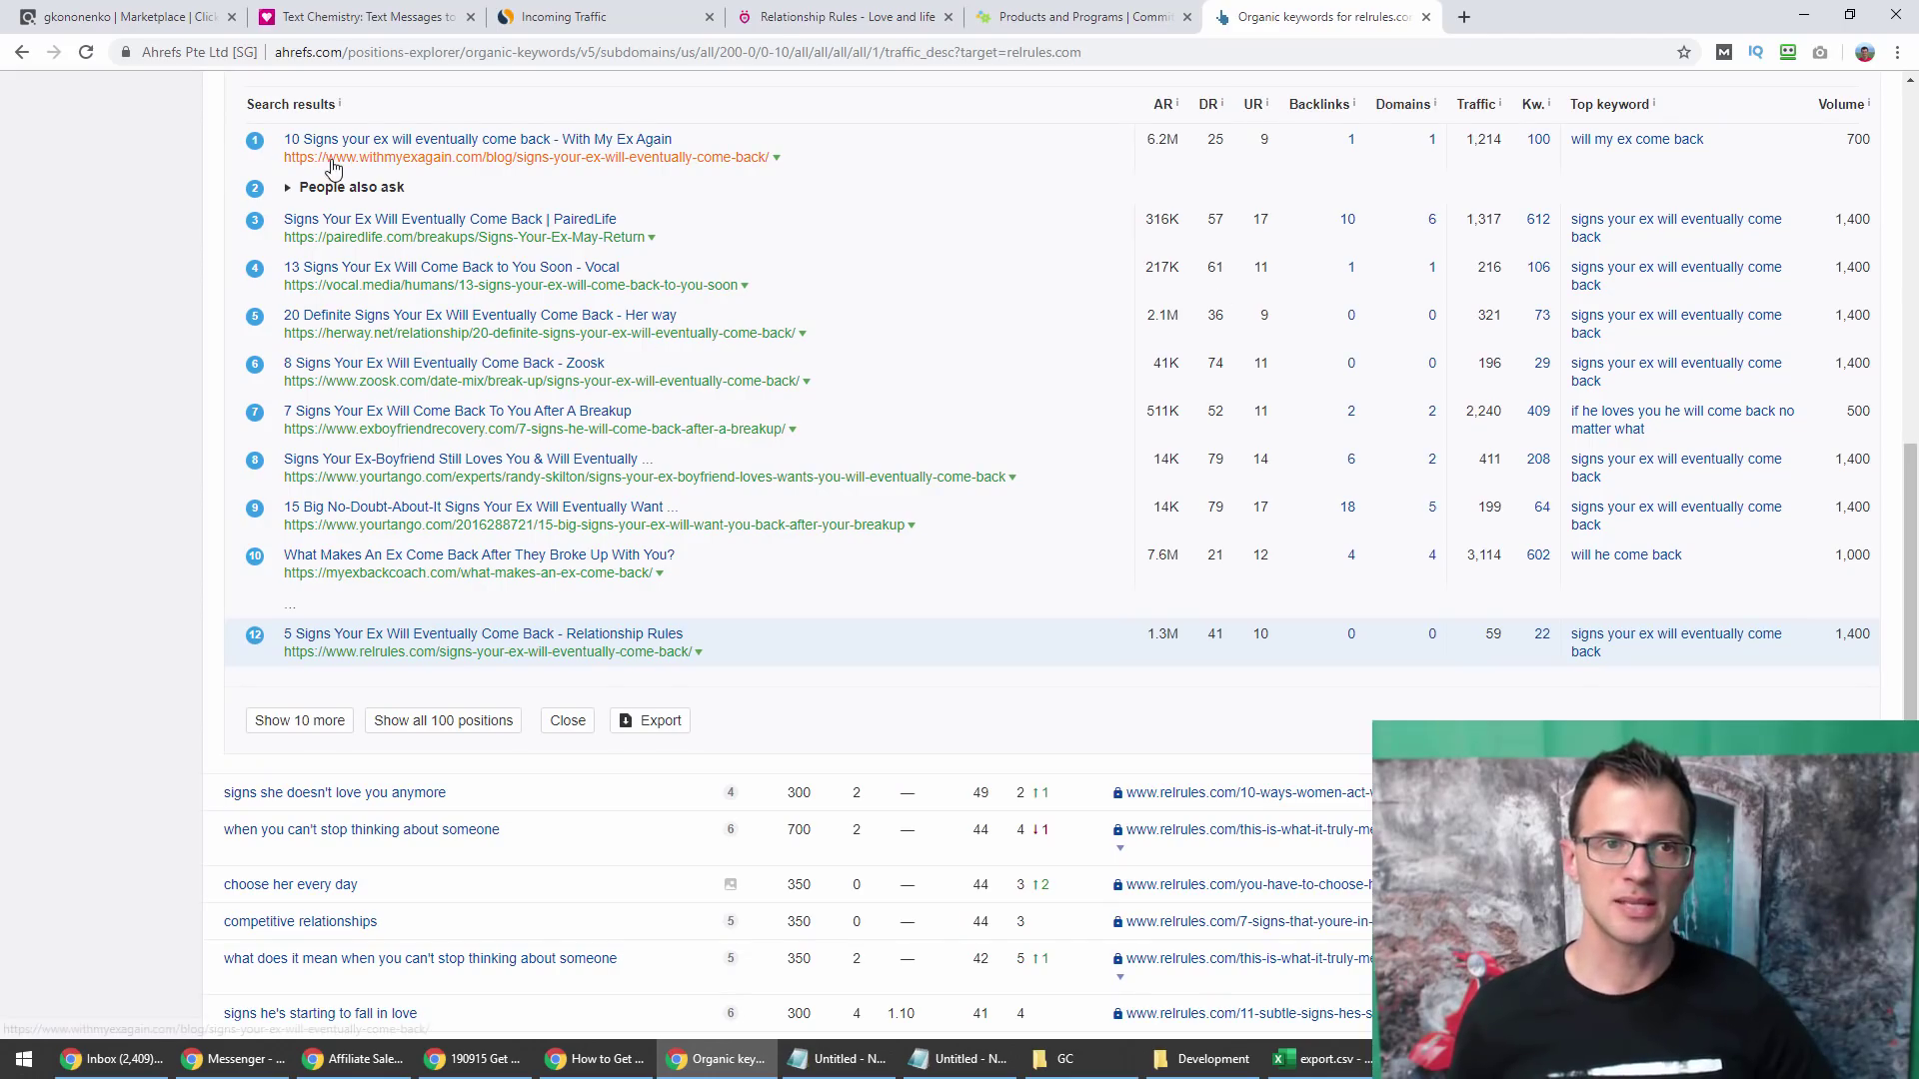
{"action": "scroll", "coordinate": [830, 240], "scroll_direction": "up", "scroll_amount": 1}
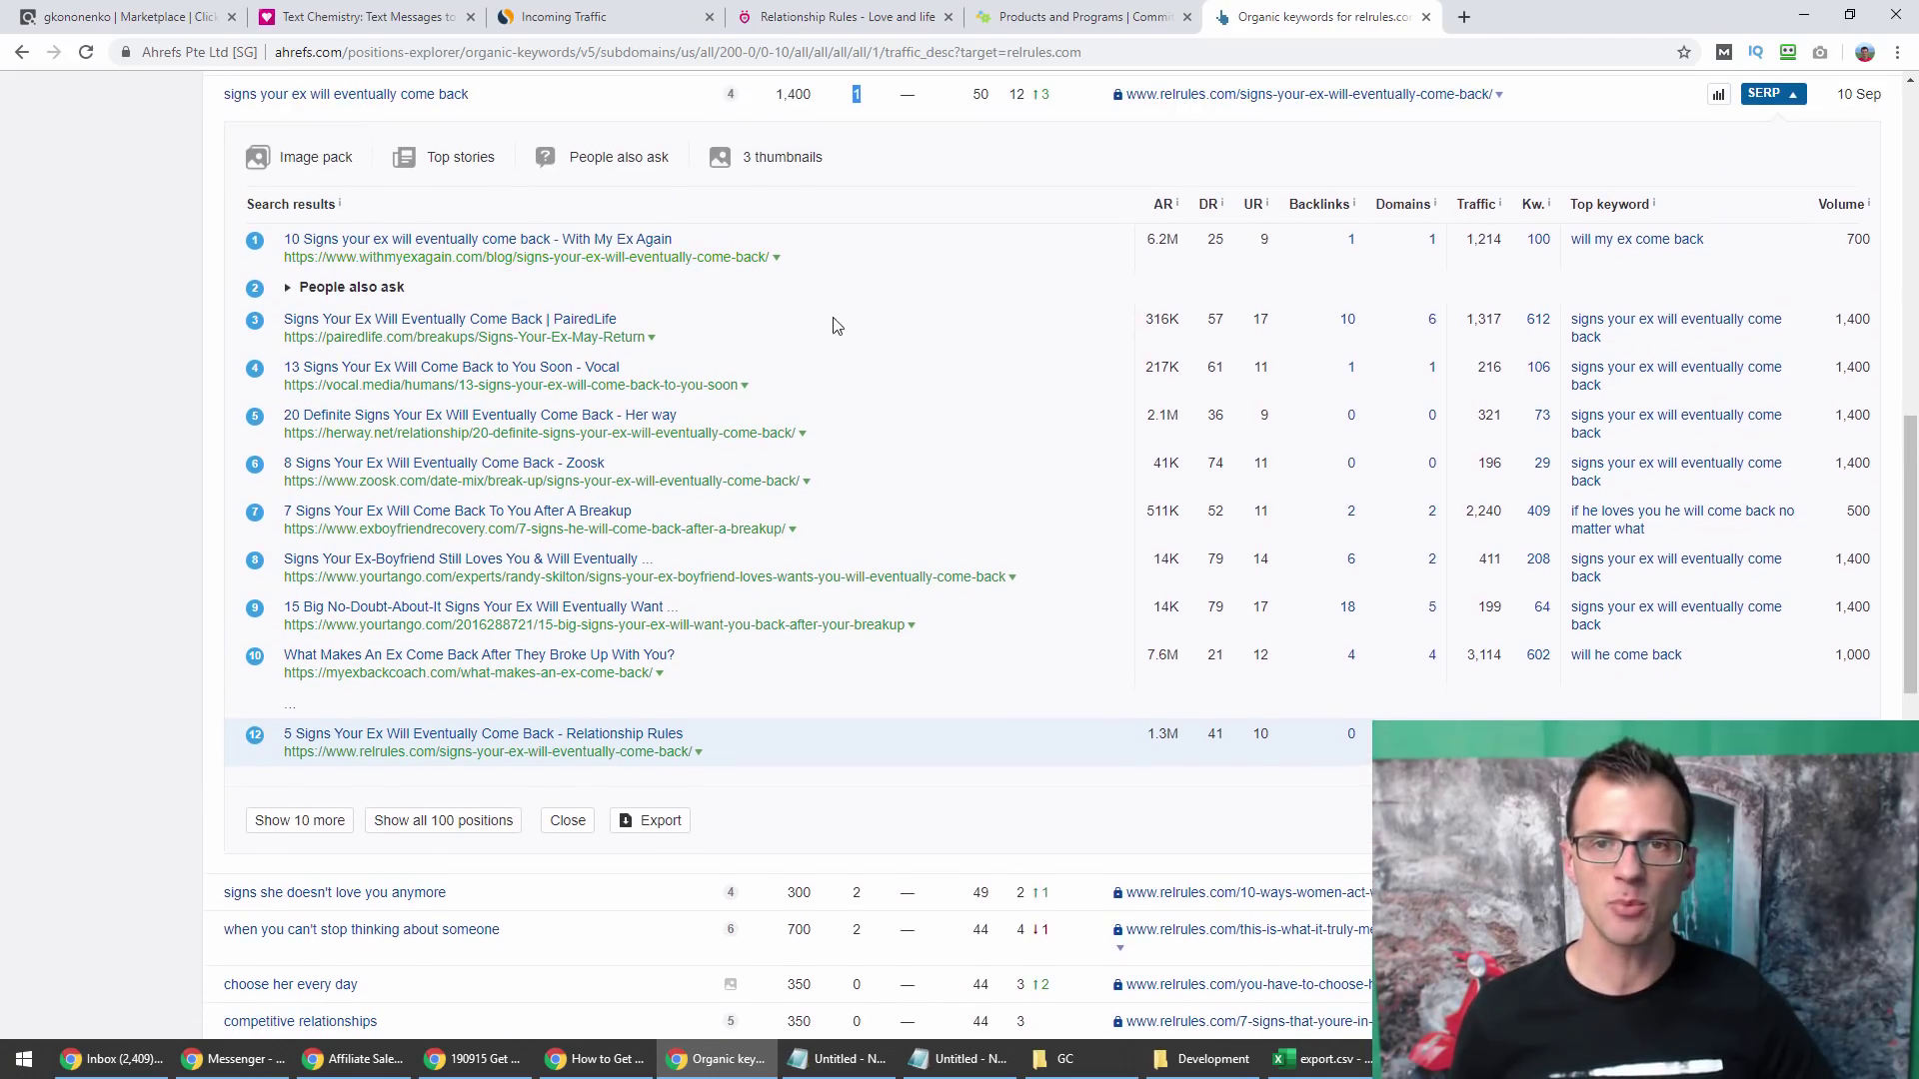
{"action": "scroll", "coordinate": [1149, 317], "scroll_direction": "down", "scroll_amount": 1}
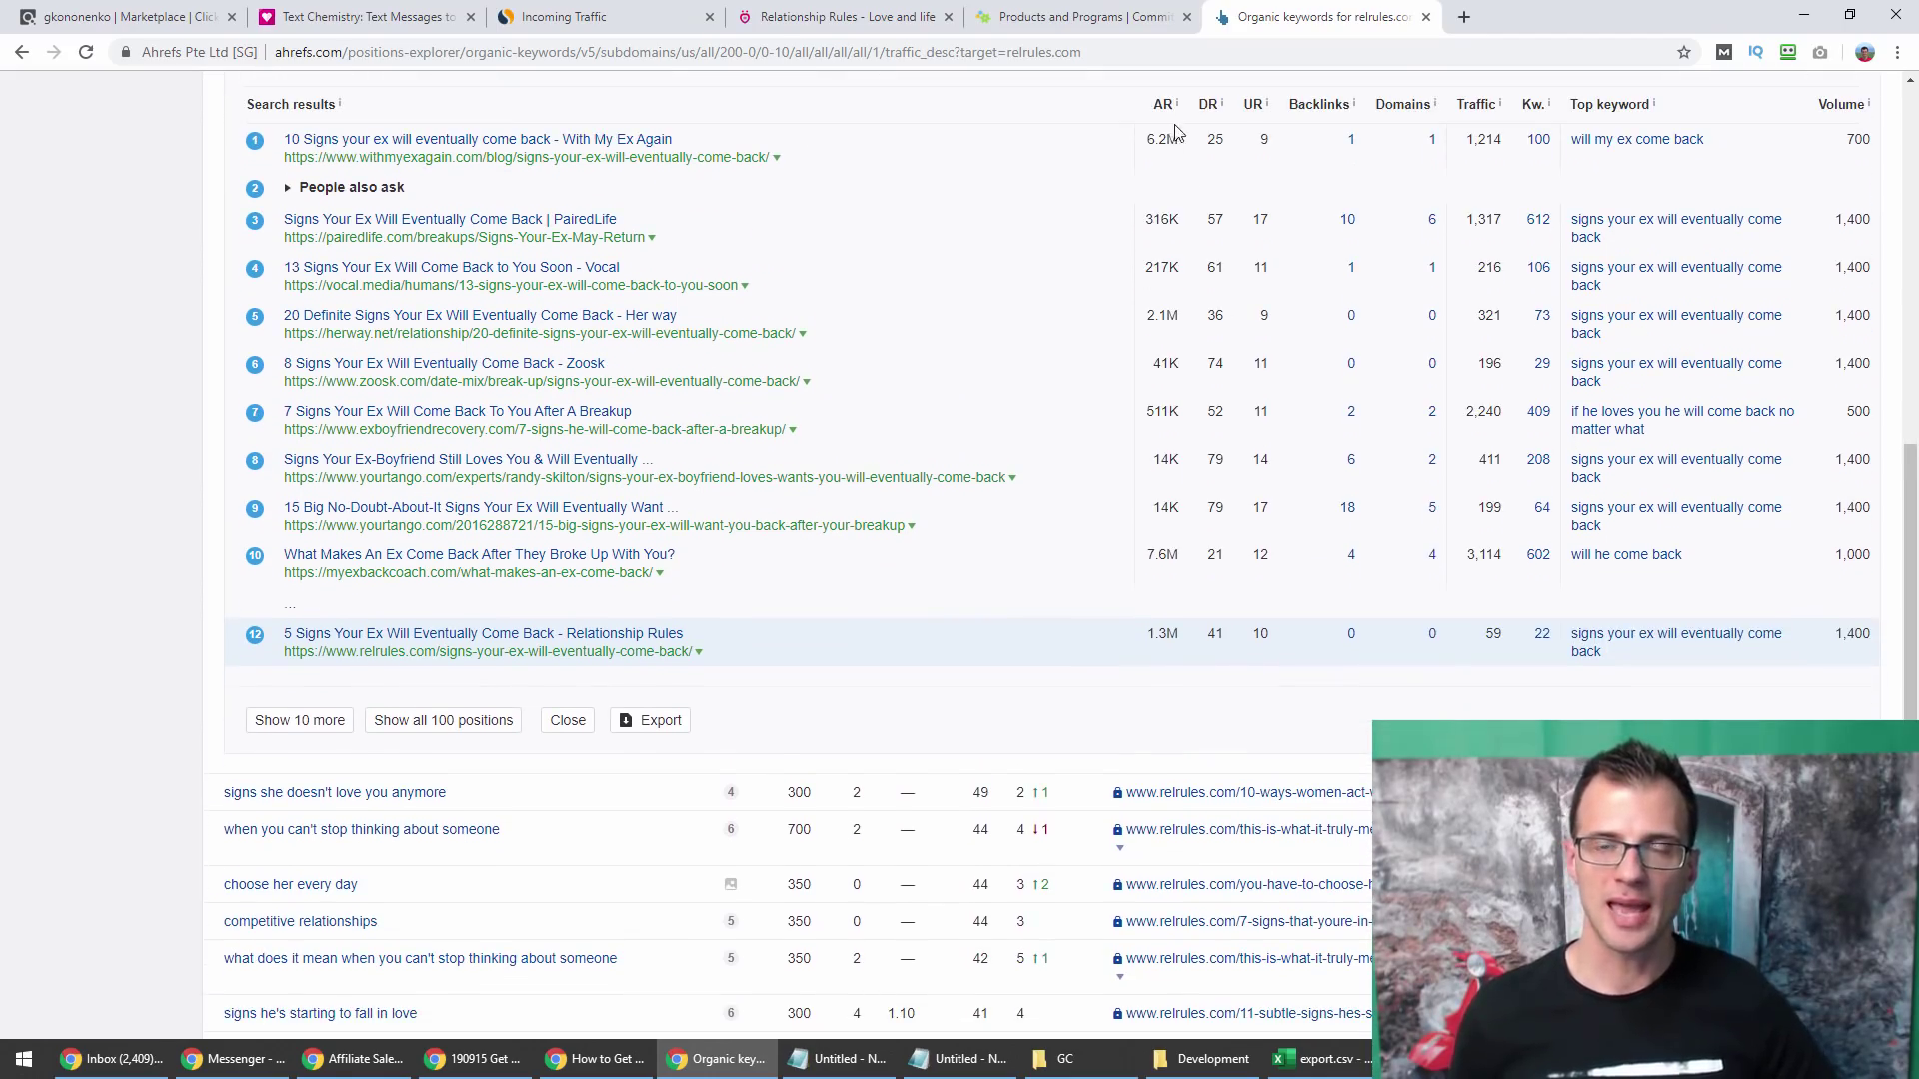
Compare the results' AR values: 6.2M for the first, 2.1M fifth, 7.6M tenth.
{"action": "left_click_drag", "start_coordinate": [1177, 141], "coordinate": [1150, 143]}
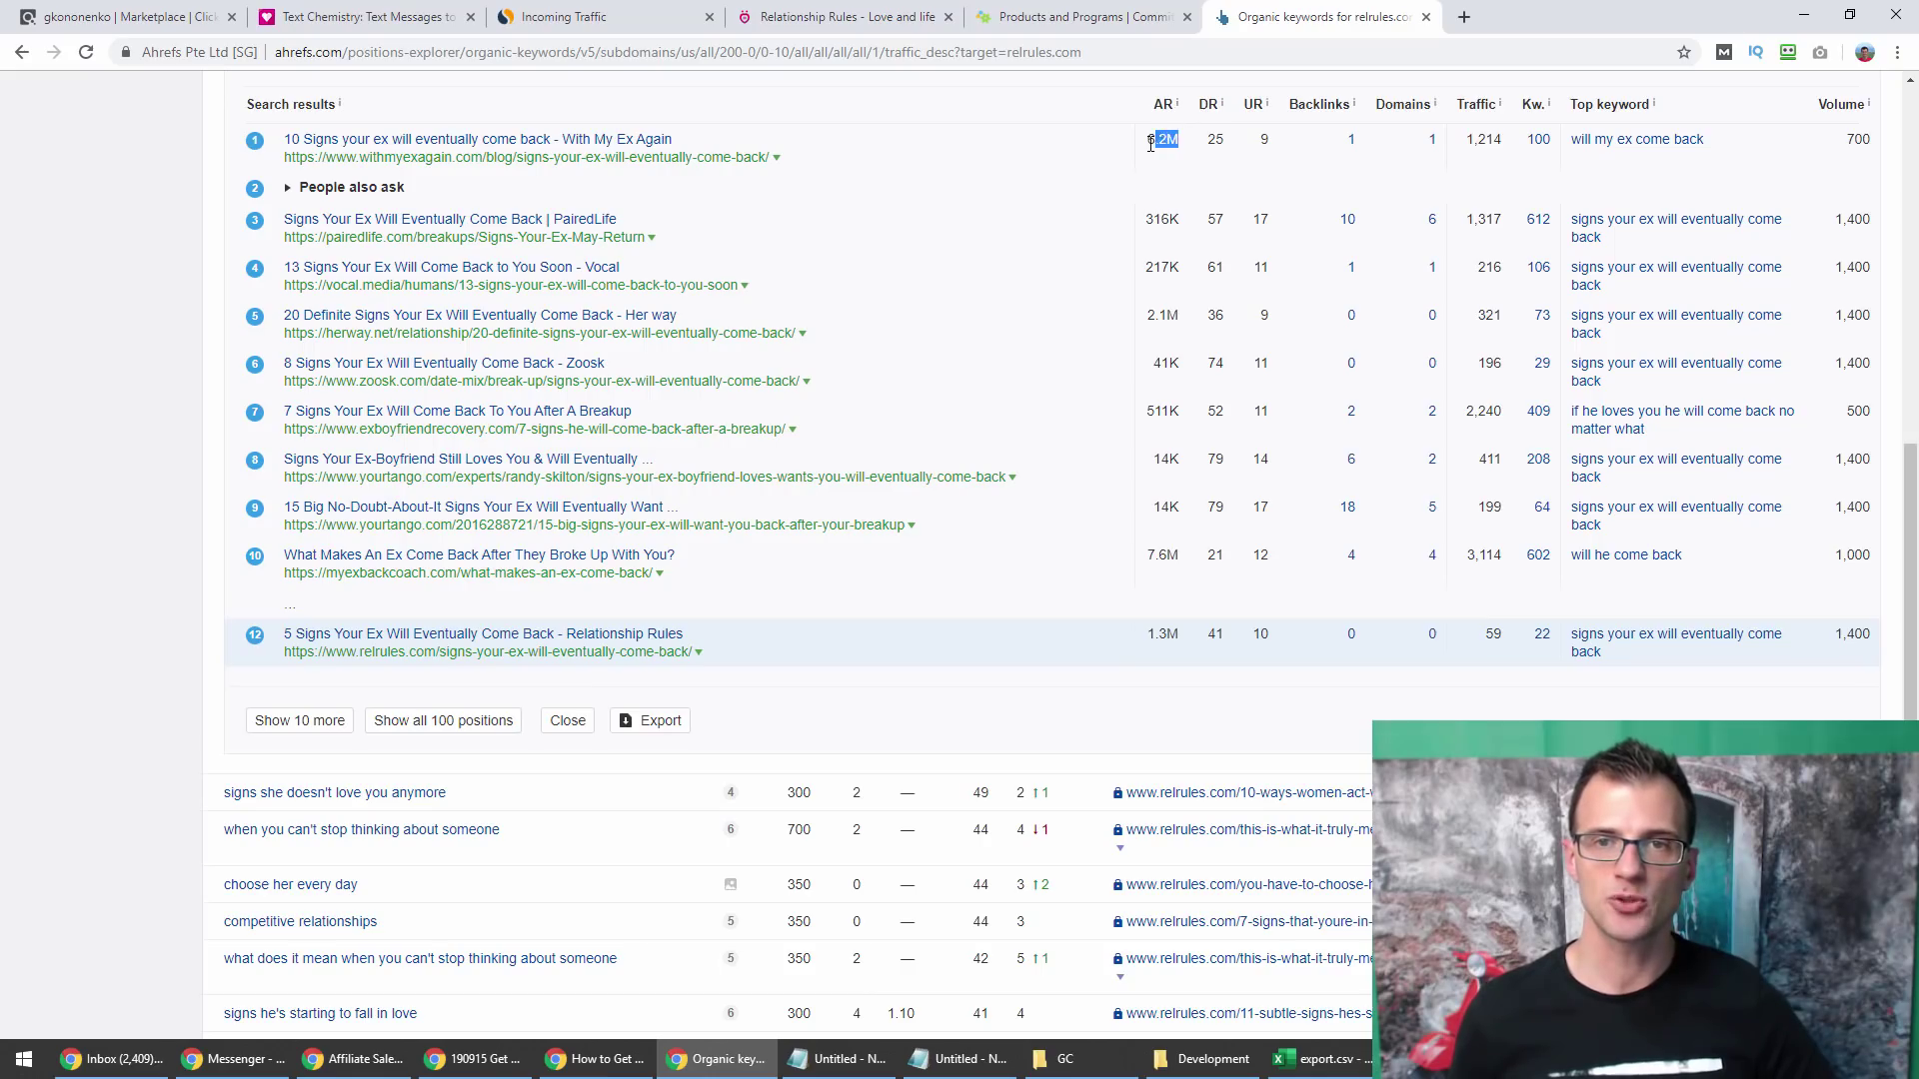
{"action": "mouse_move", "coordinate": [1179, 105]}
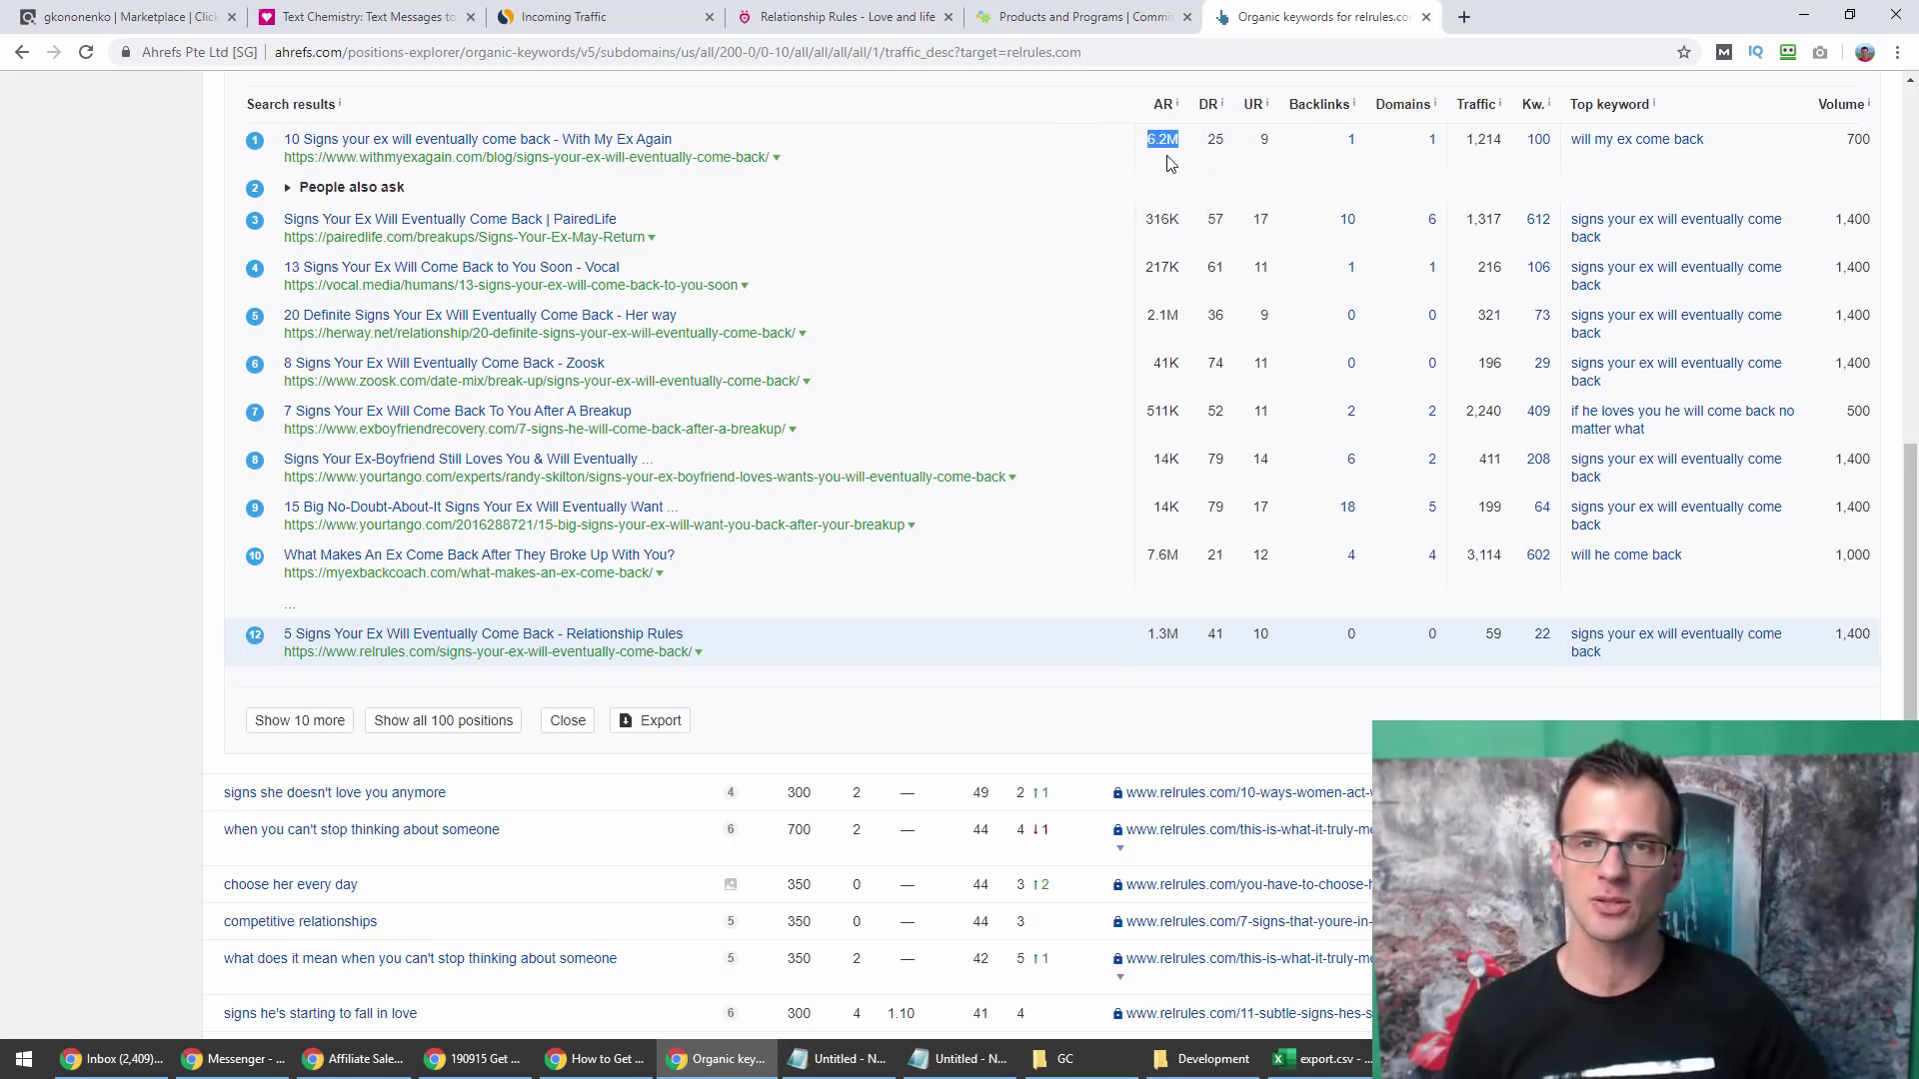
{"action": "left_click", "coordinate": [1224, 142]}
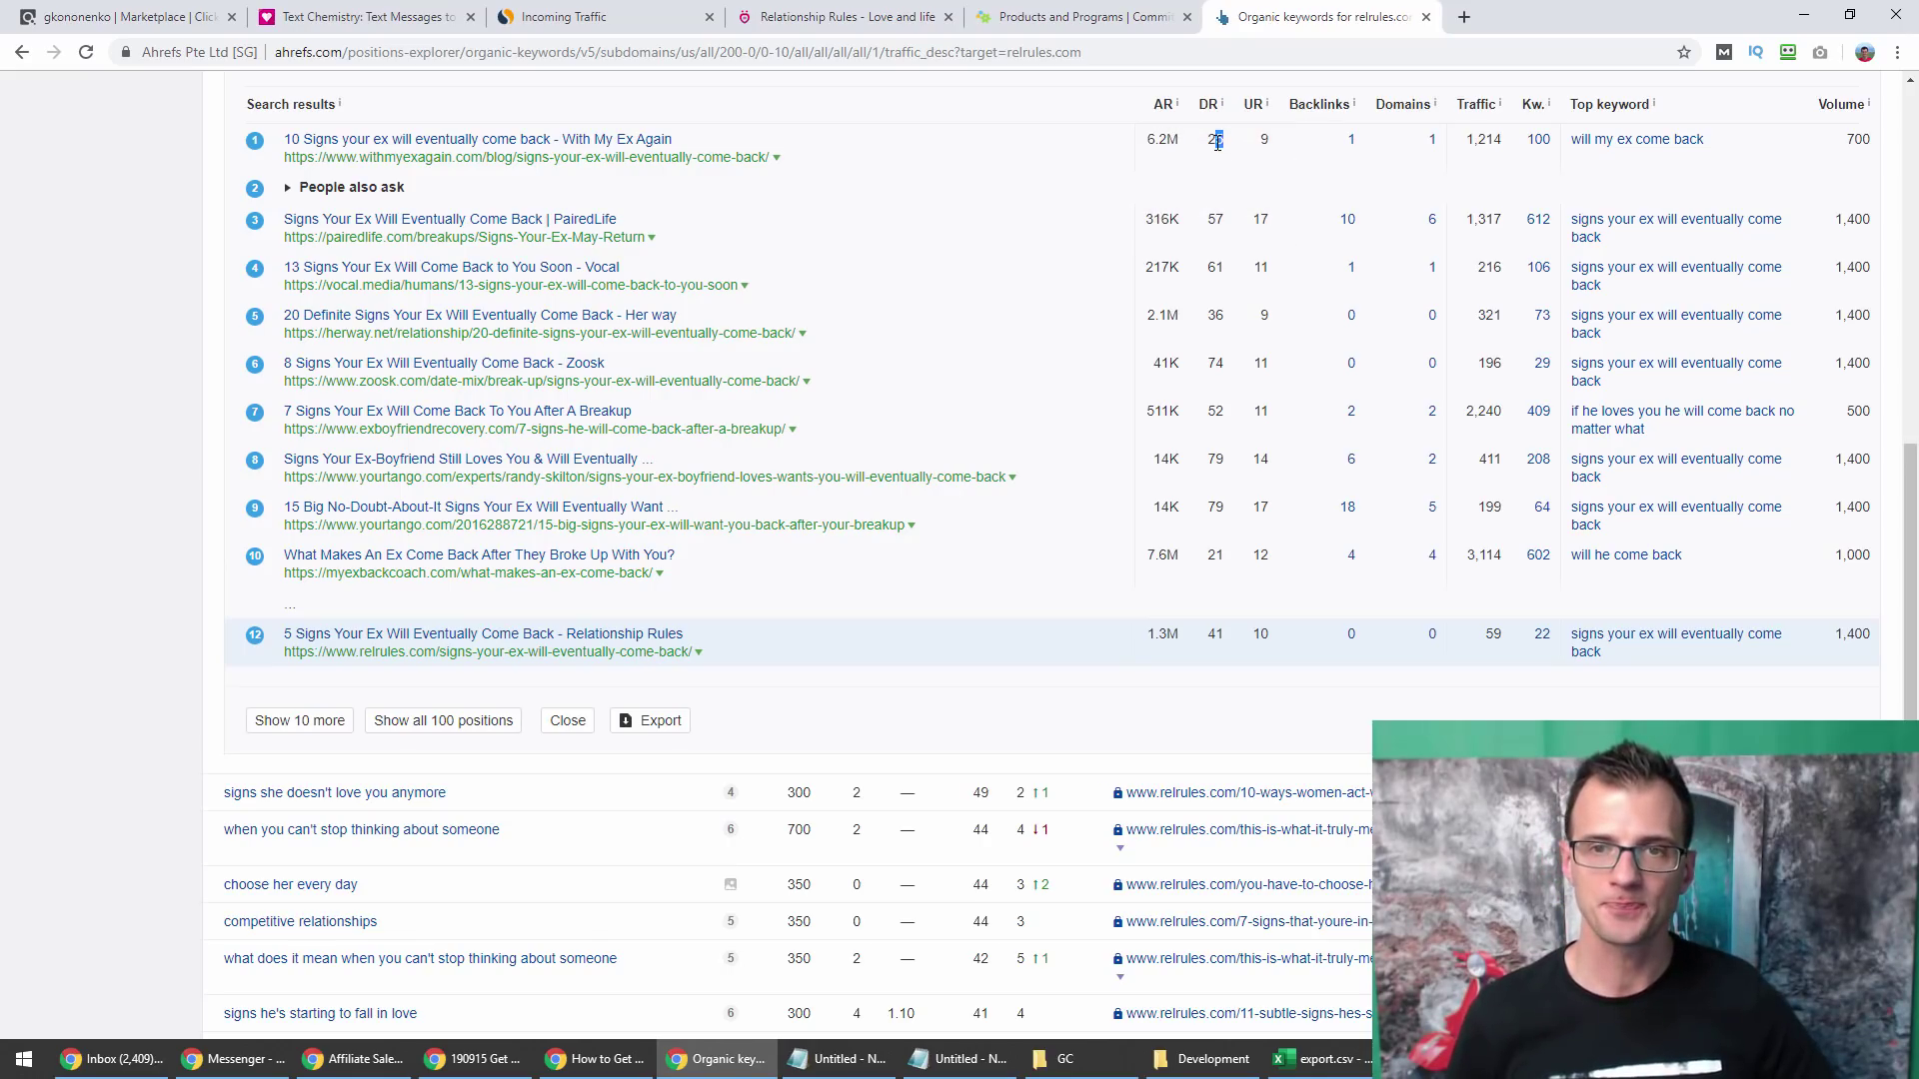
{"action": "left_click_drag", "start_coordinate": [1179, 314], "coordinate": [1156, 314]}
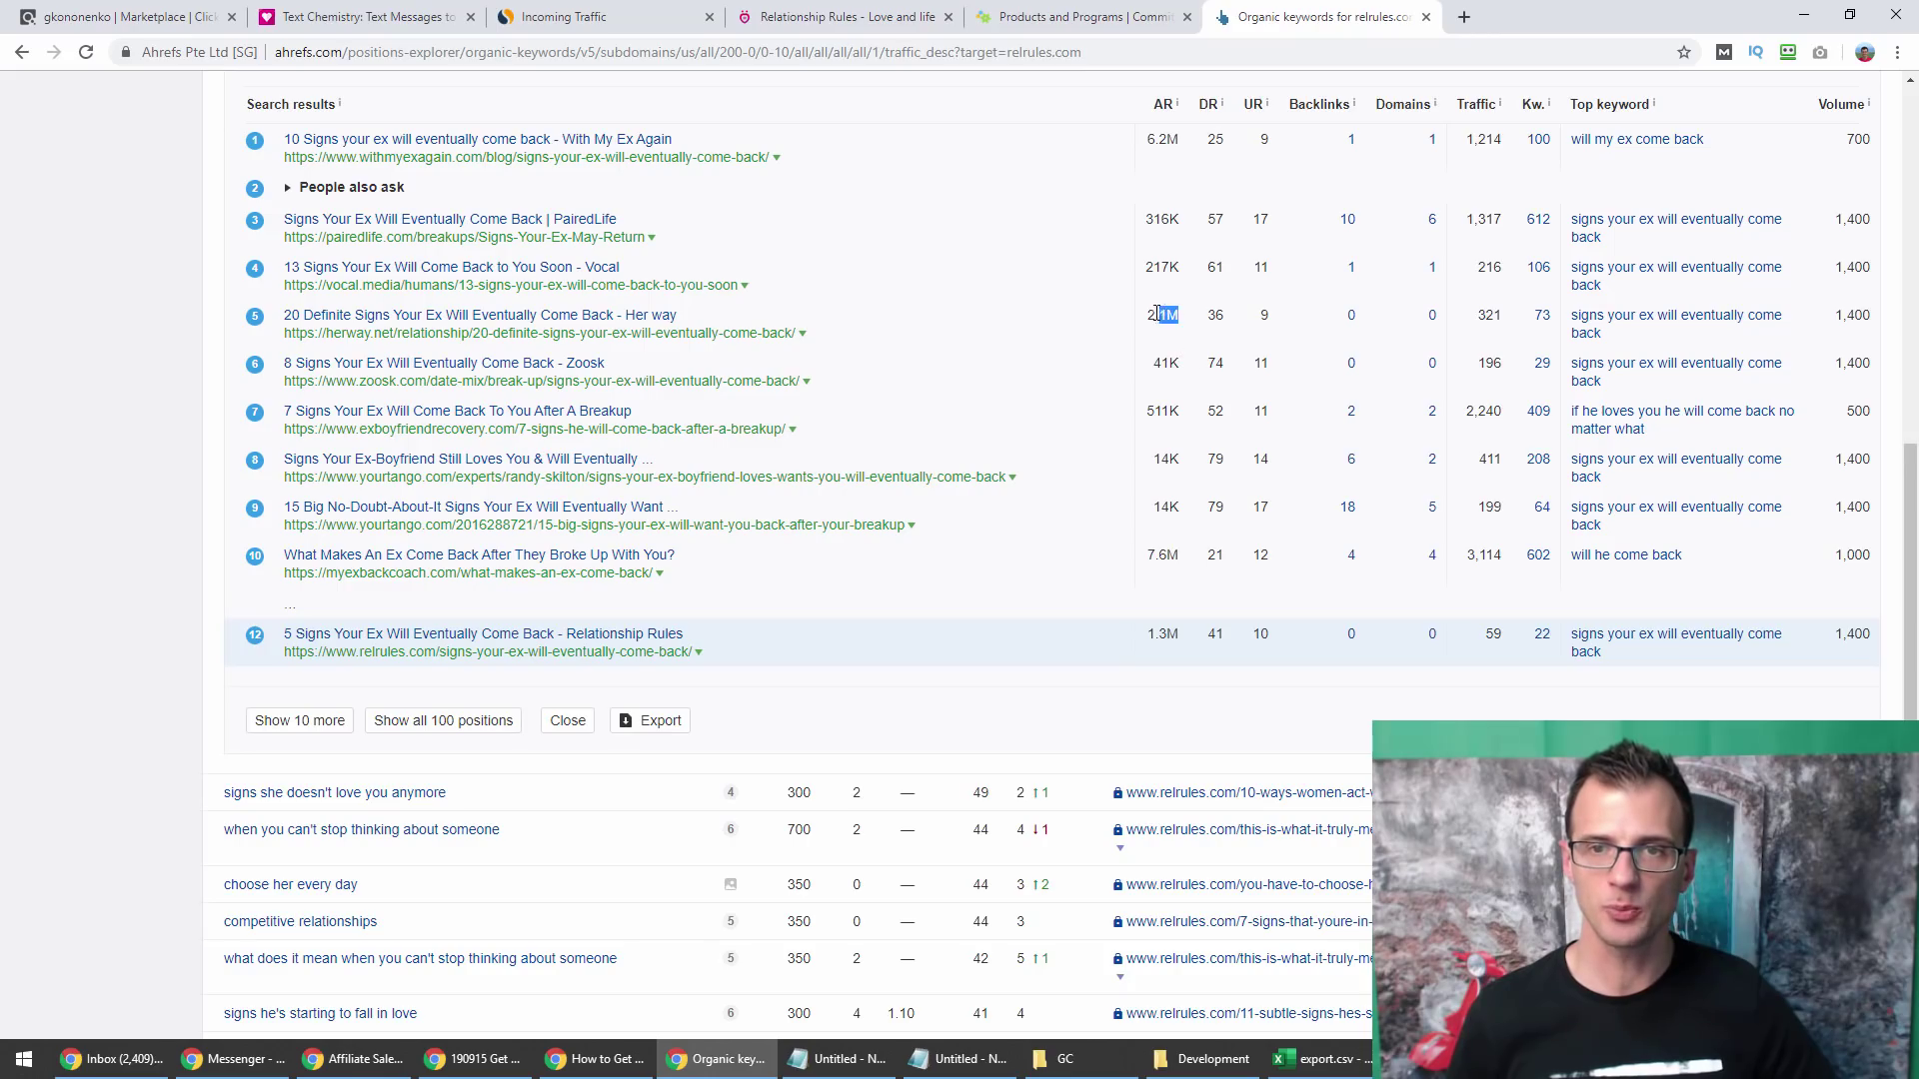
{"action": "left_click_drag", "start_coordinate": [1178, 556], "coordinate": [1146, 561]}
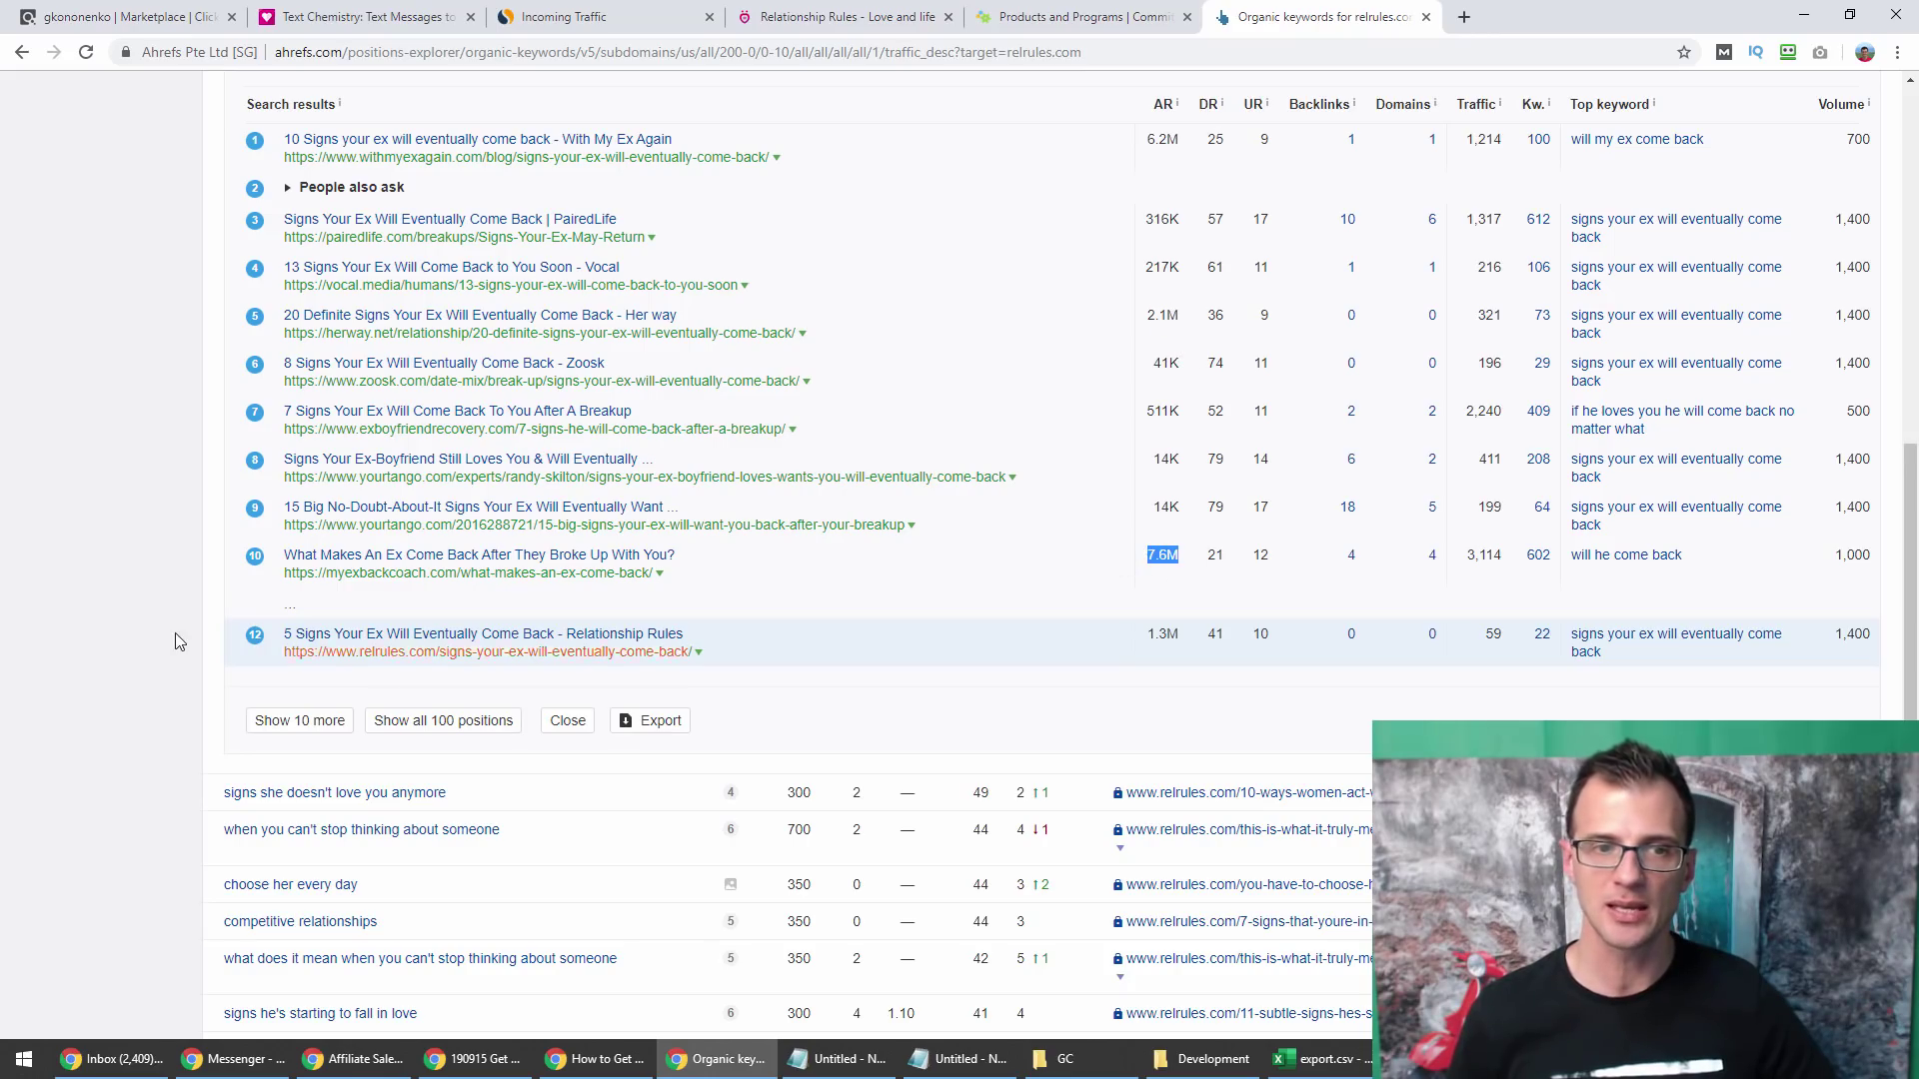
{"action": "scroll", "coordinate": [148, 556], "scroll_direction": "down", "scroll_amount": 3}
{"action": "scroll", "coordinate": [150, 570], "scroll_direction": "up", "scroll_amount": 3}
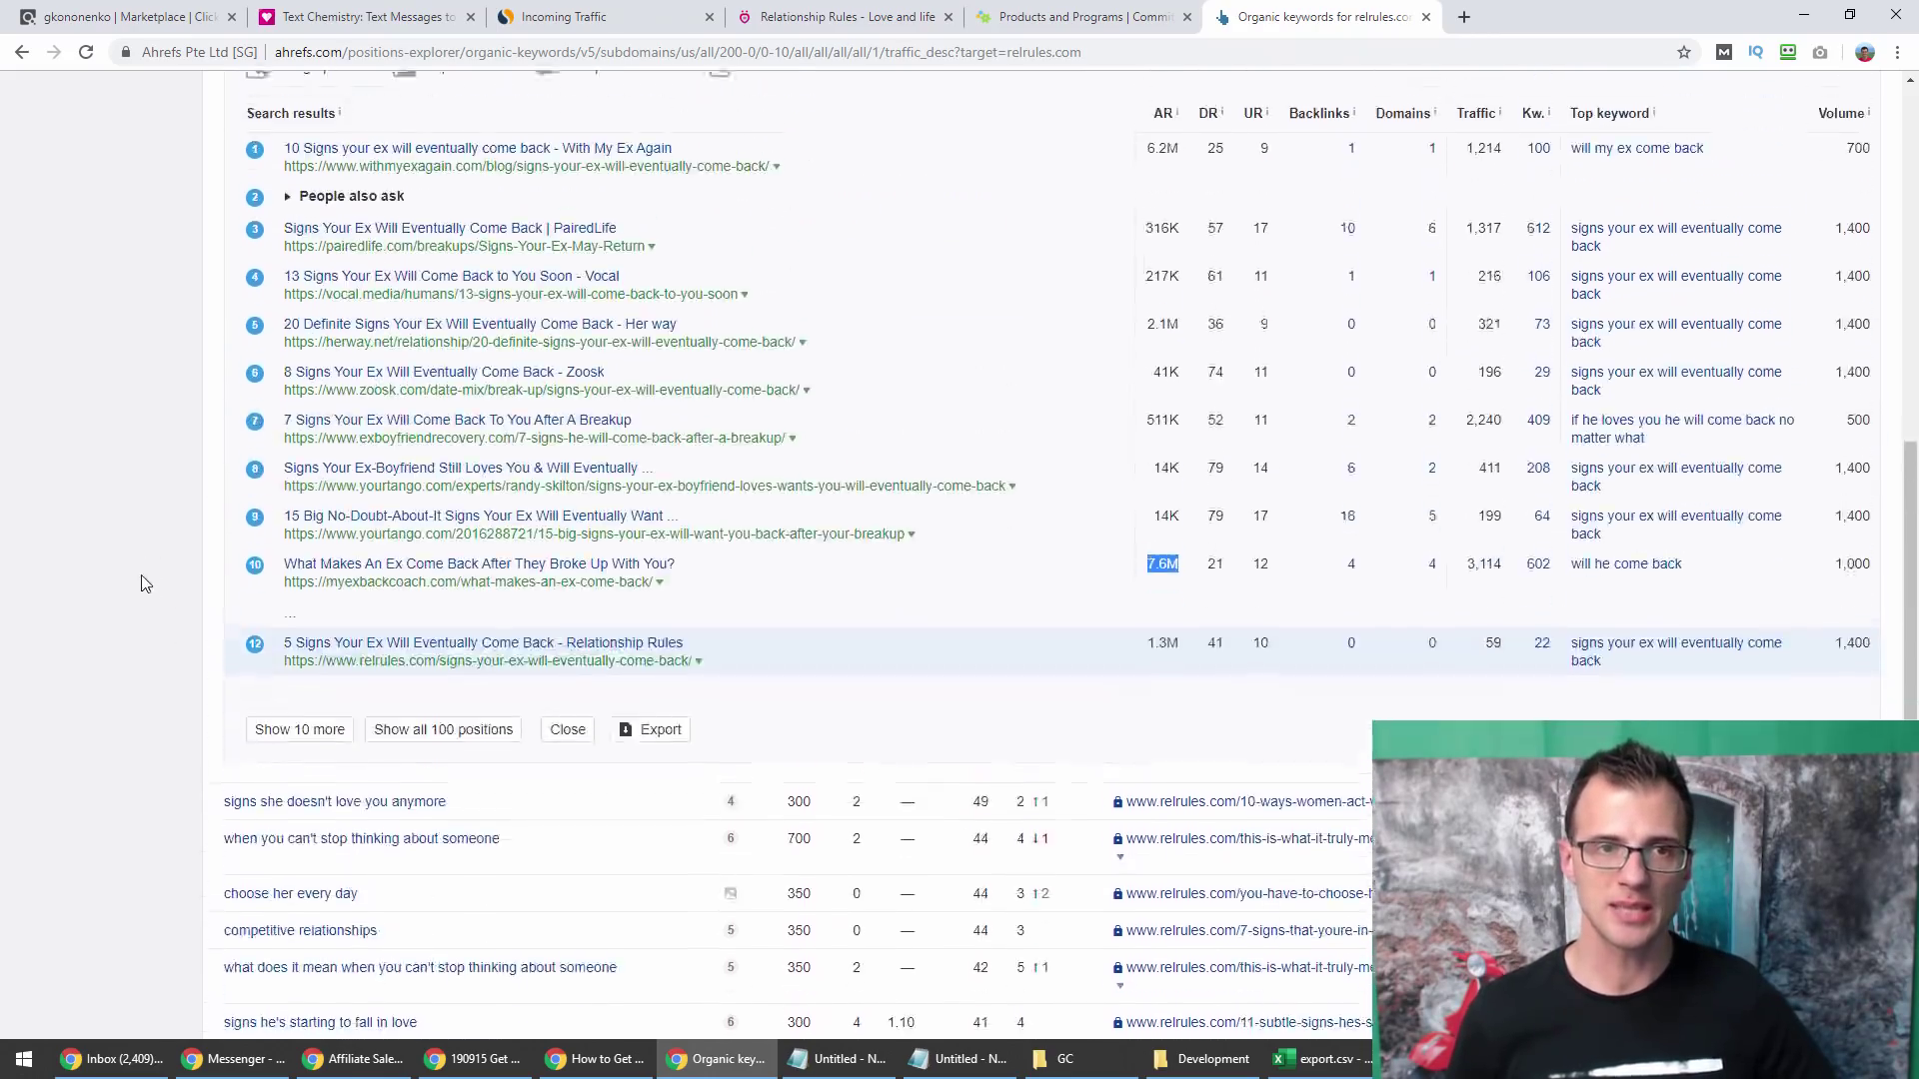
{"action": "scroll", "coordinate": [129, 559], "scroll_direction": "up", "scroll_amount": 4}
{"action": "left_click", "coordinate": [105, 520]}
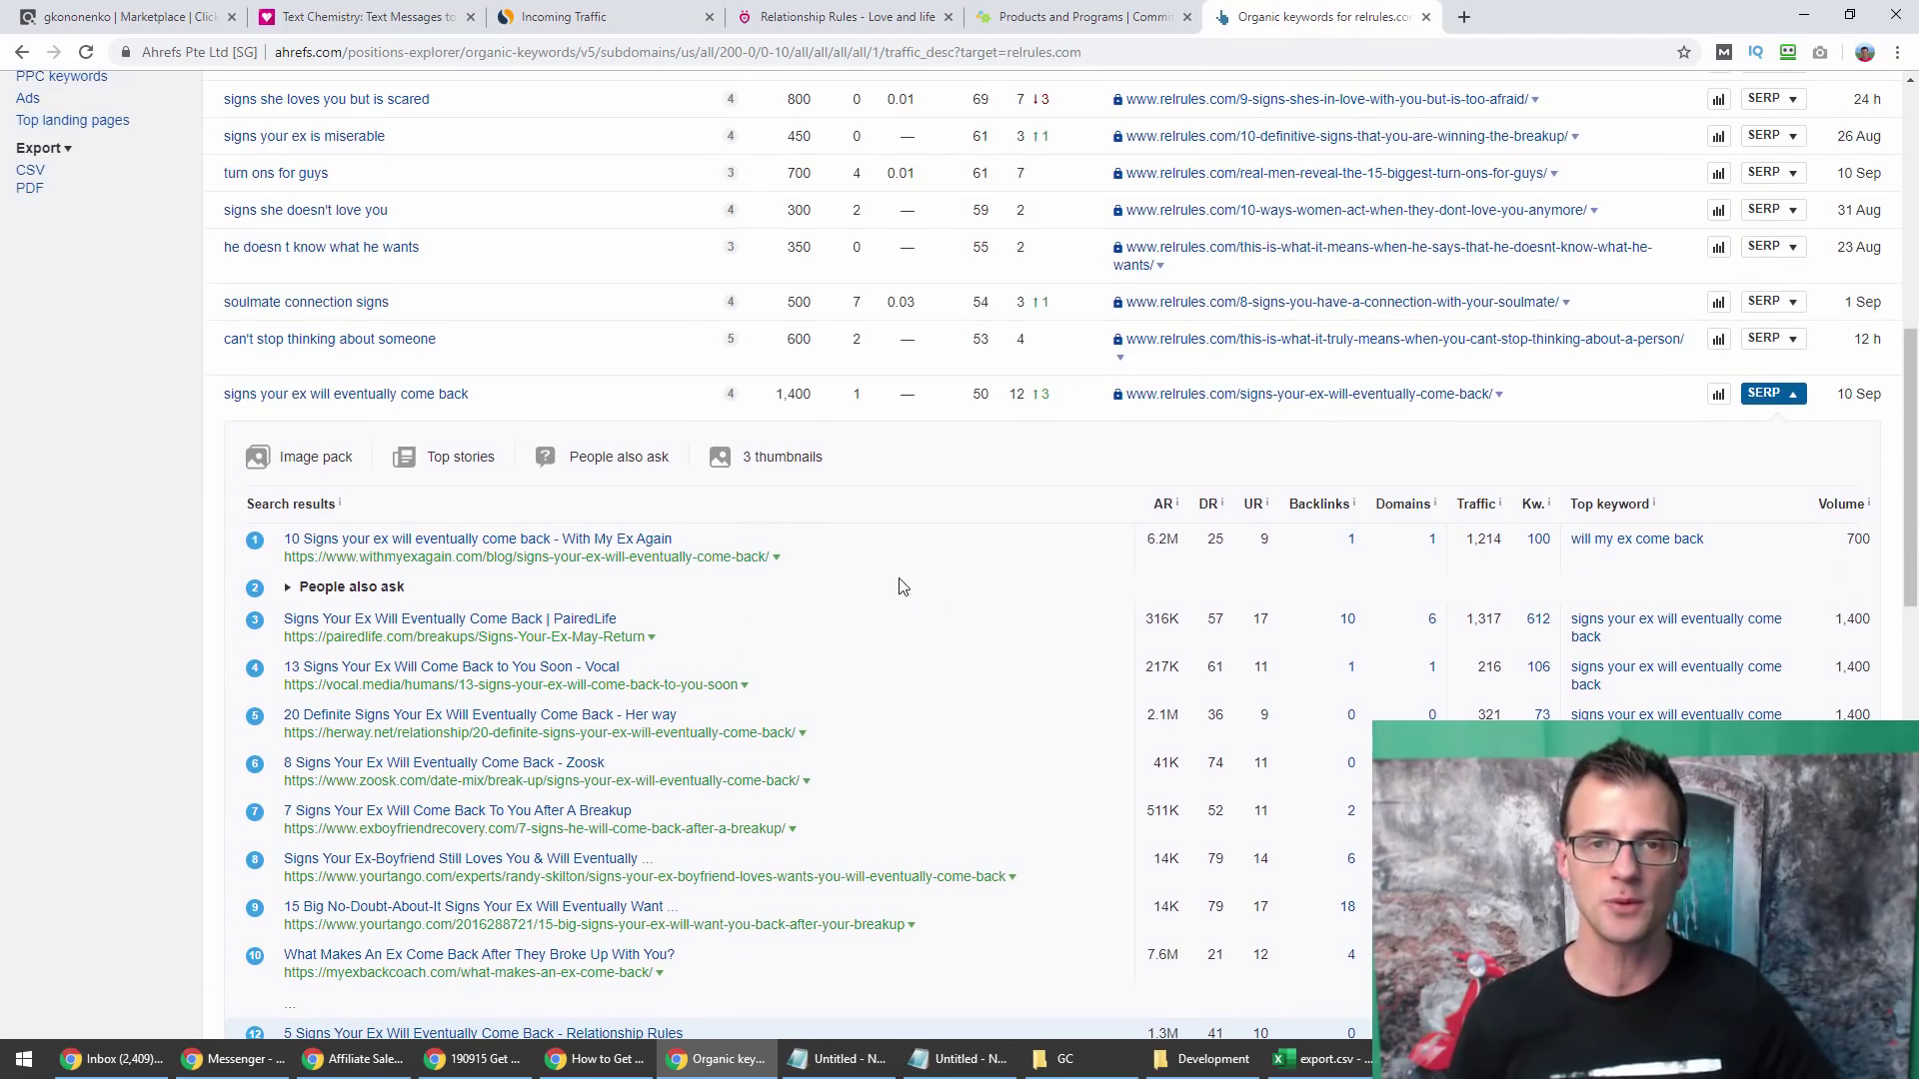
{"action": "scroll", "coordinate": [959, 719], "scroll_direction": "up", "scroll_amount": 2}
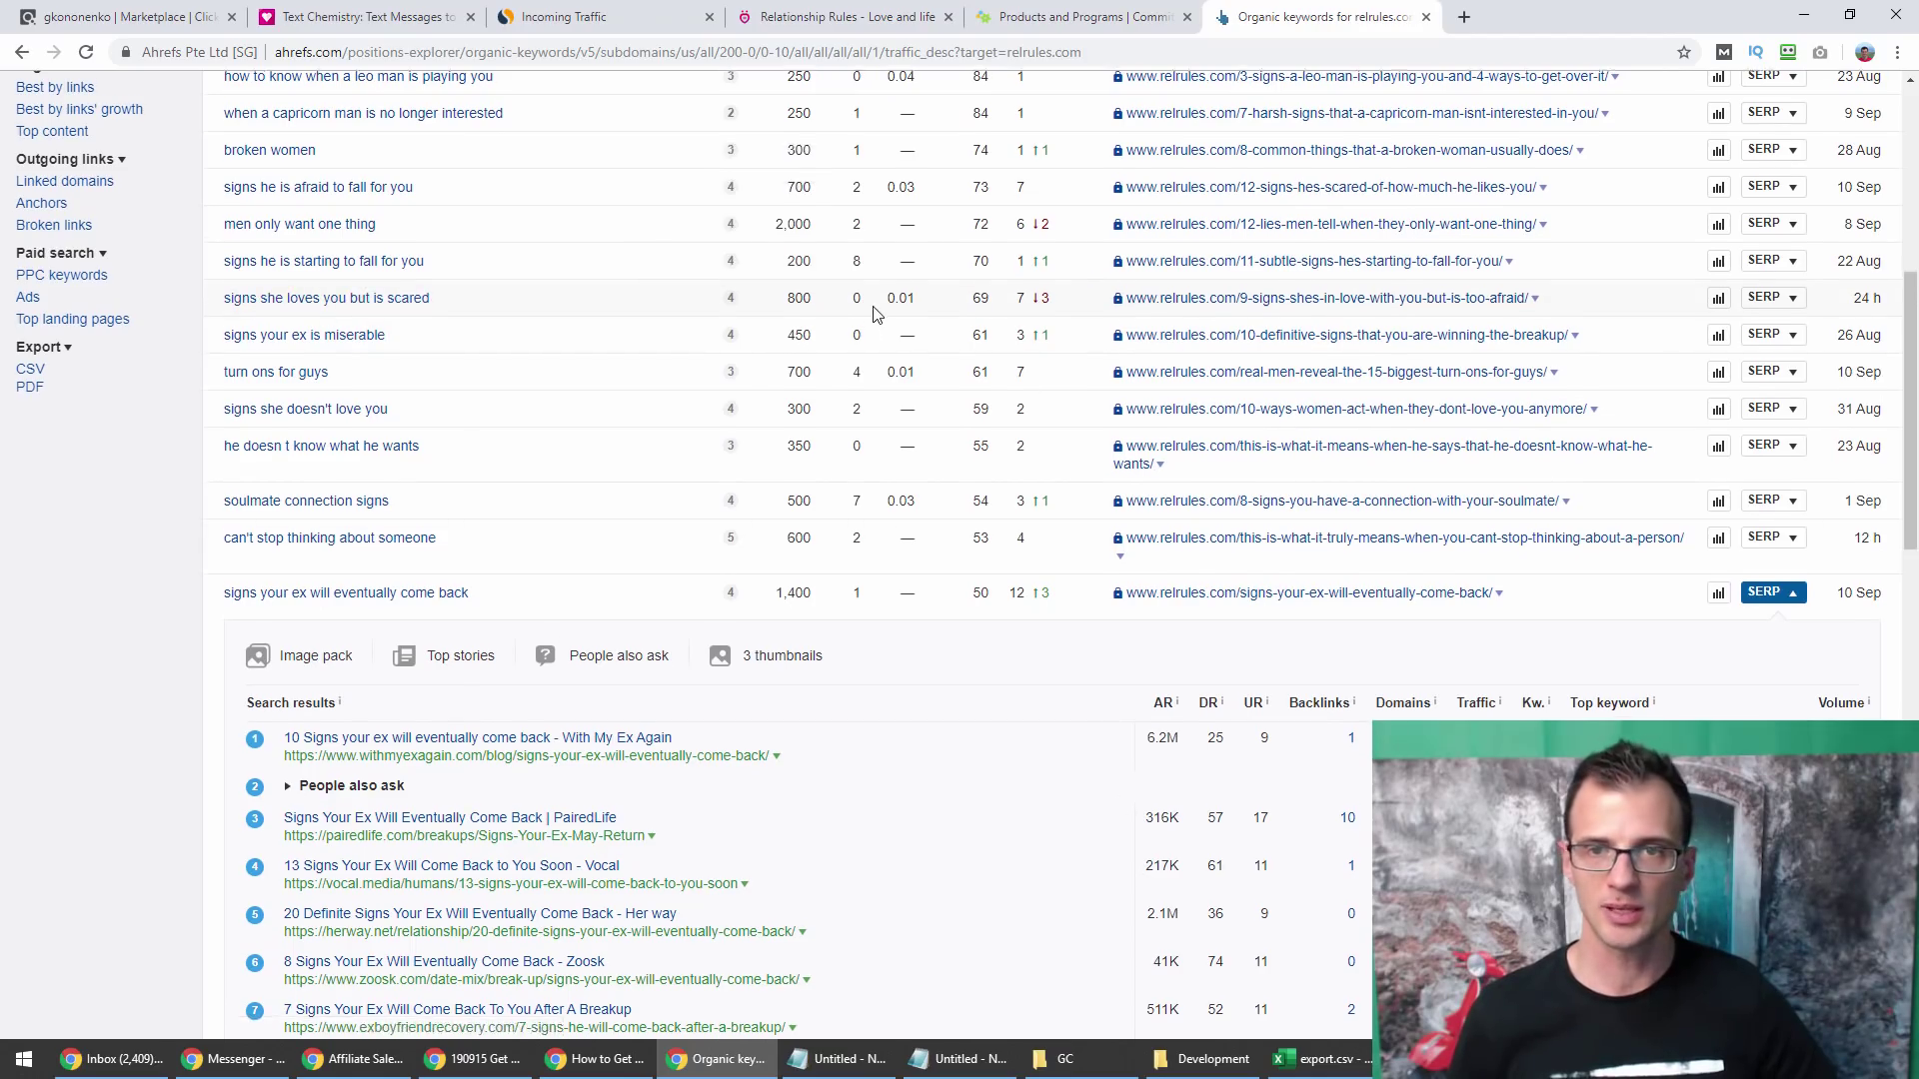
{"action": "scroll", "coordinate": [875, 312], "scroll_direction": "down", "scroll_amount": 1}
Expand the SERP for 'signs she loves you but is scared' and scroll through to relrules.com at seventh.
{"action": "left_click", "coordinate": [1773, 202]}
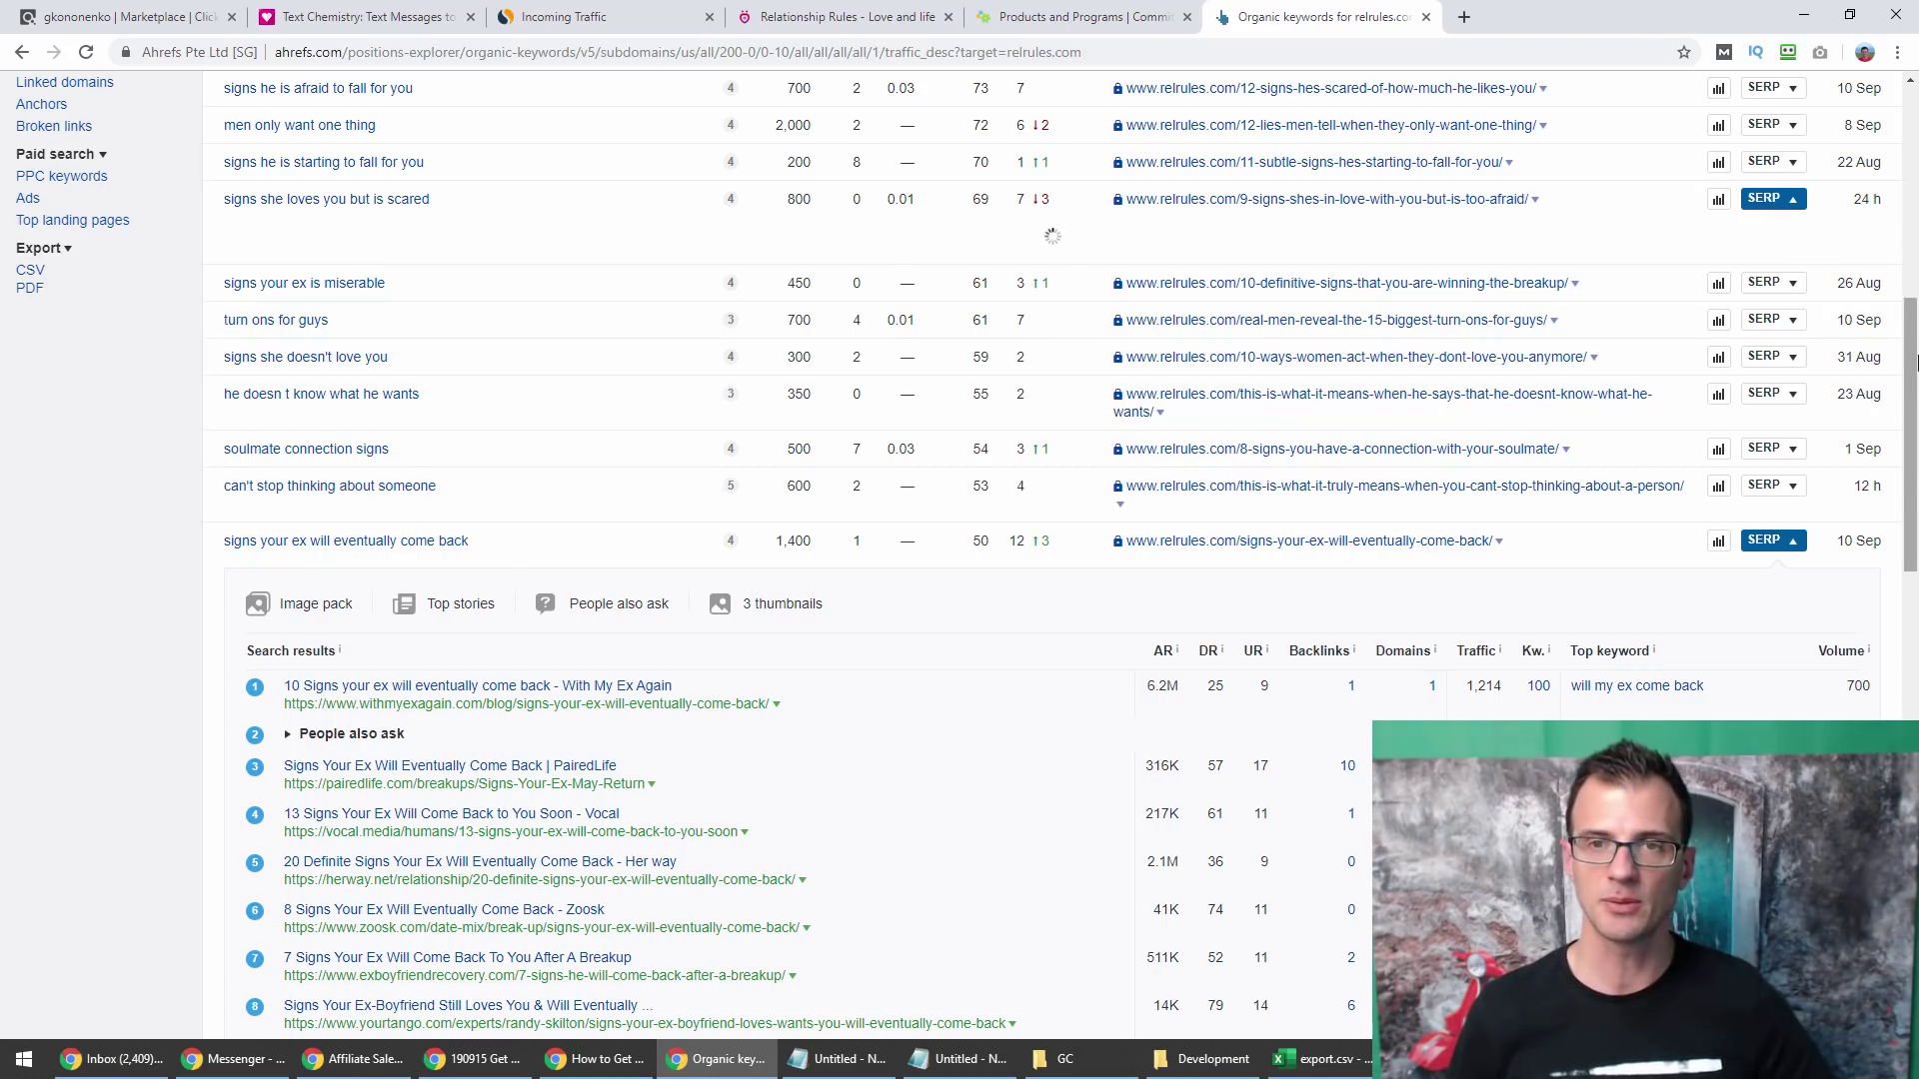
{"action": "left_click_drag", "start_coordinate": [1915, 363], "coordinate": [1915, 400]}
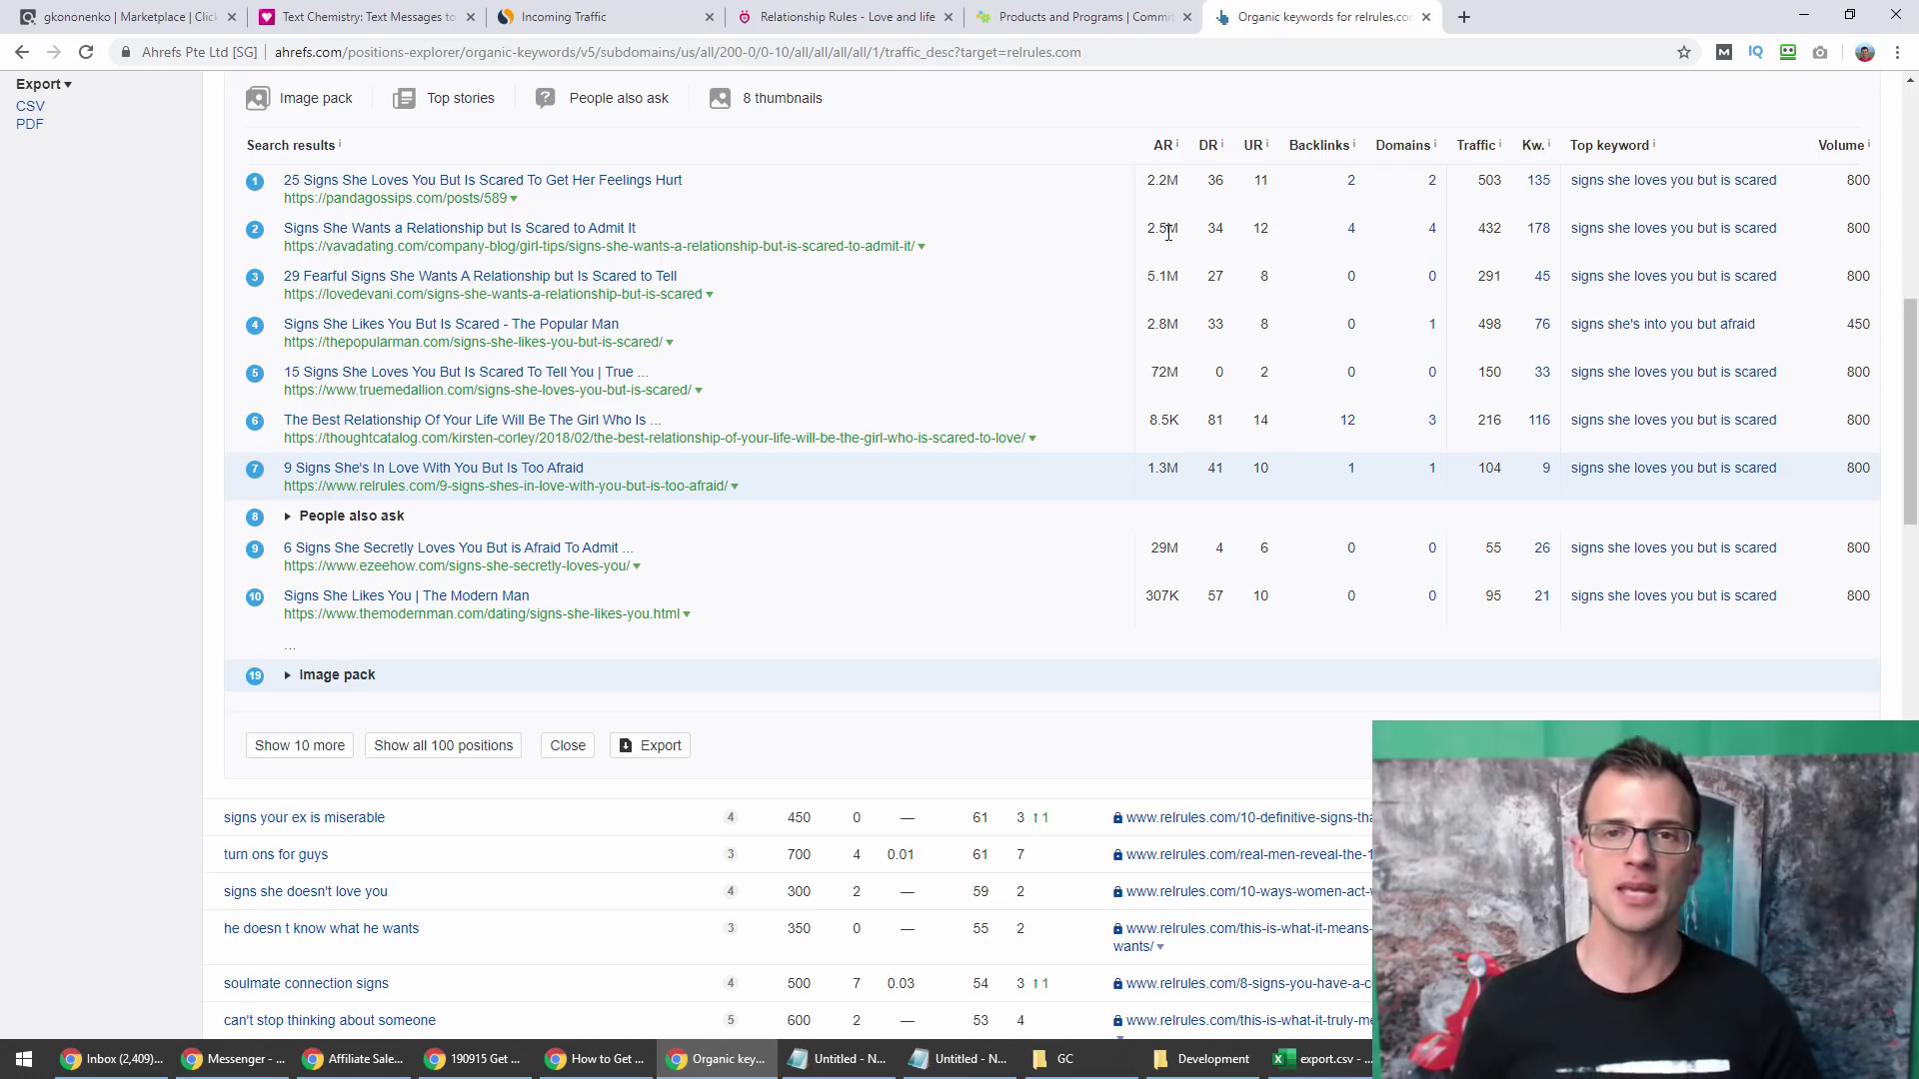
{"action": "left_click_drag", "start_coordinate": [1911, 360], "coordinate": [1911, 378]}
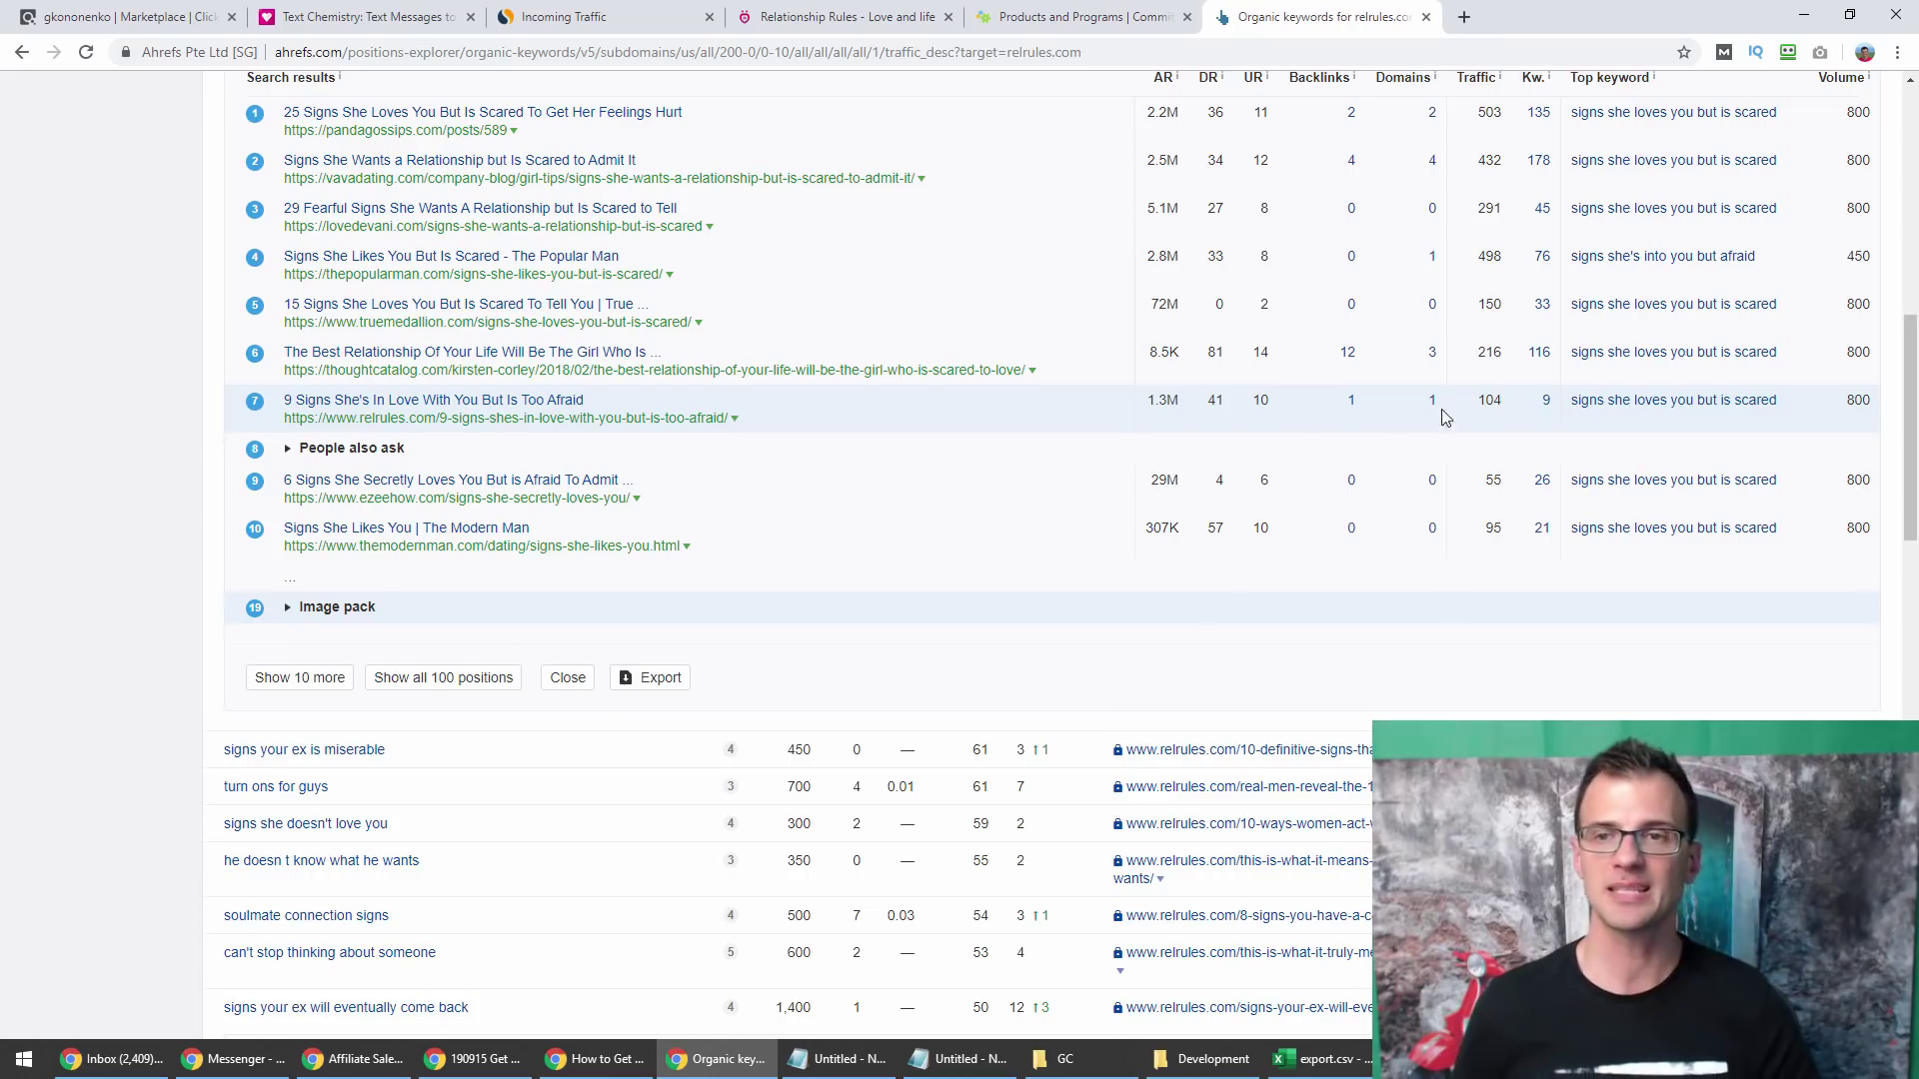
{"action": "scroll", "coordinate": [1446, 480], "scroll_direction": "up", "scroll_amount": 1}
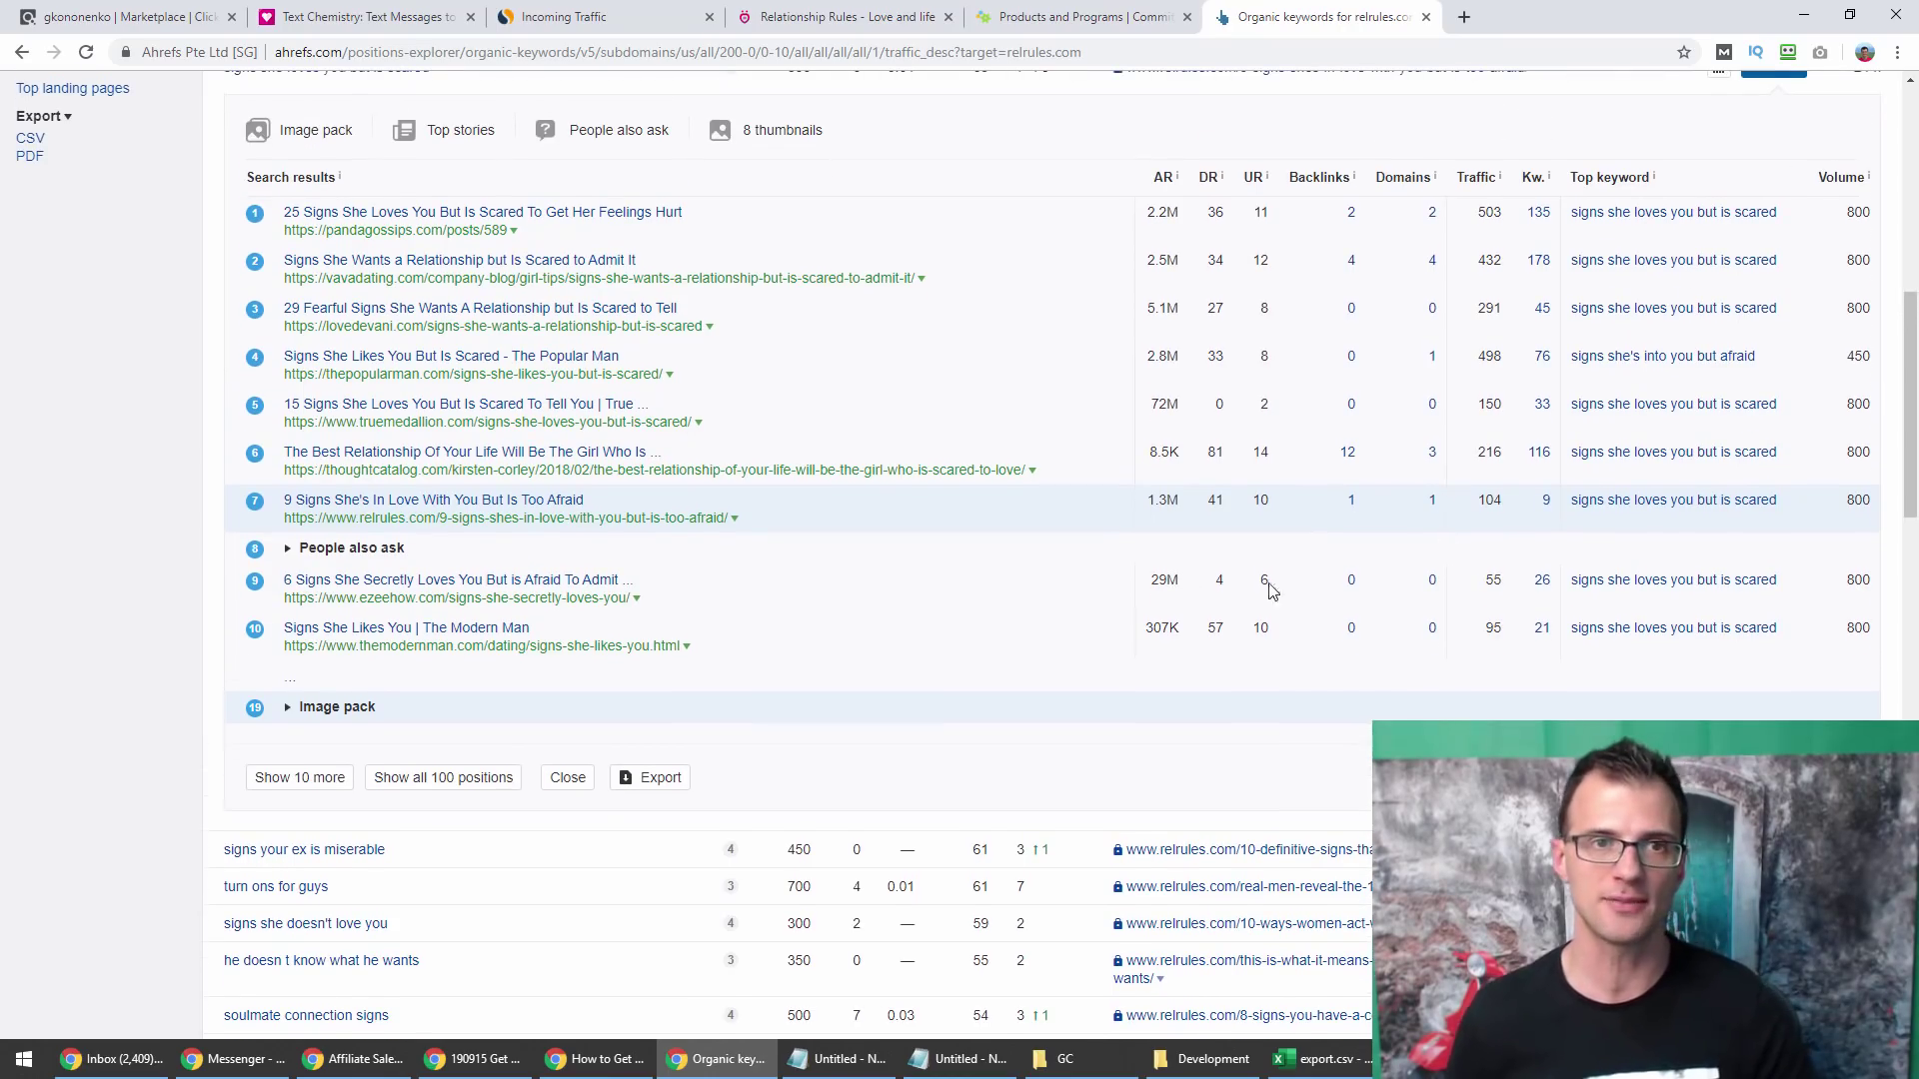
{"action": "scroll", "coordinate": [1269, 590], "scroll_direction": "up", "scroll_amount": 2}
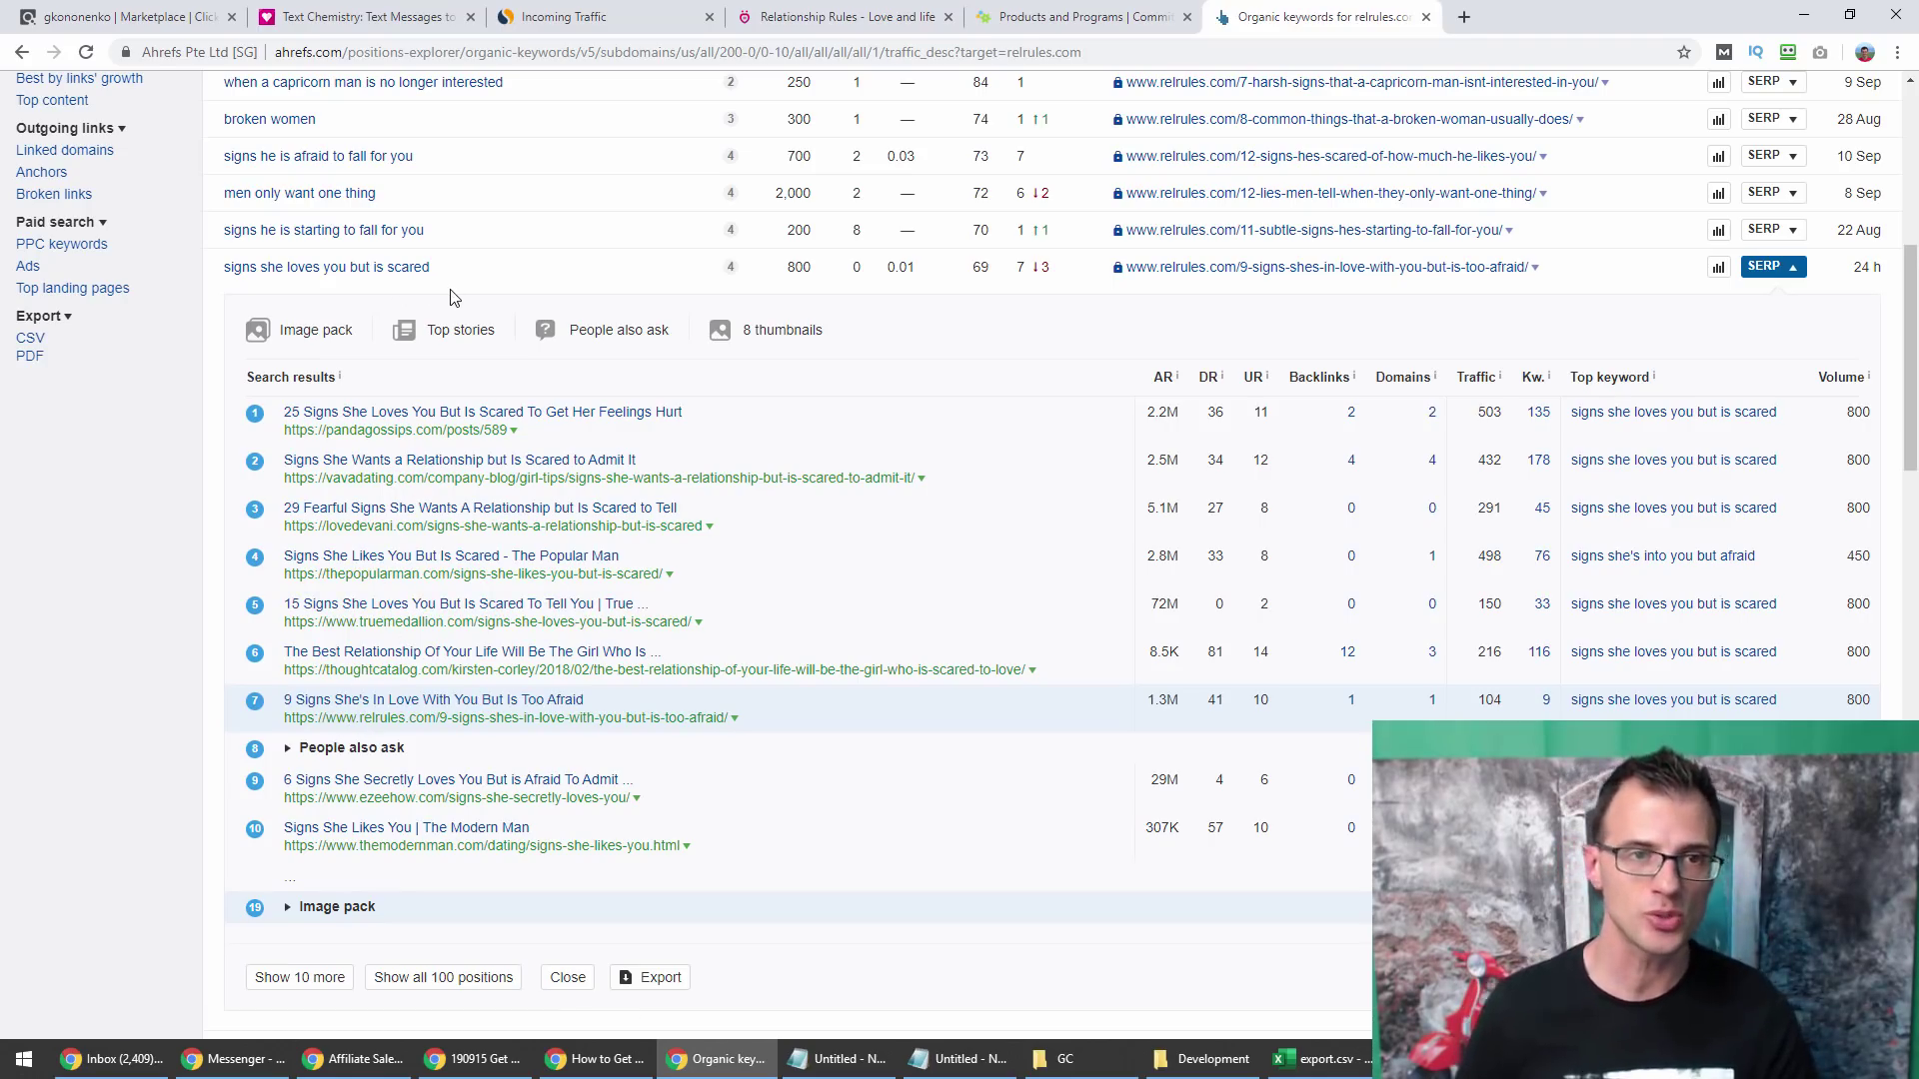
{"action": "scroll", "coordinate": [213, 188], "scroll_direction": "down", "scroll_amount": 1}
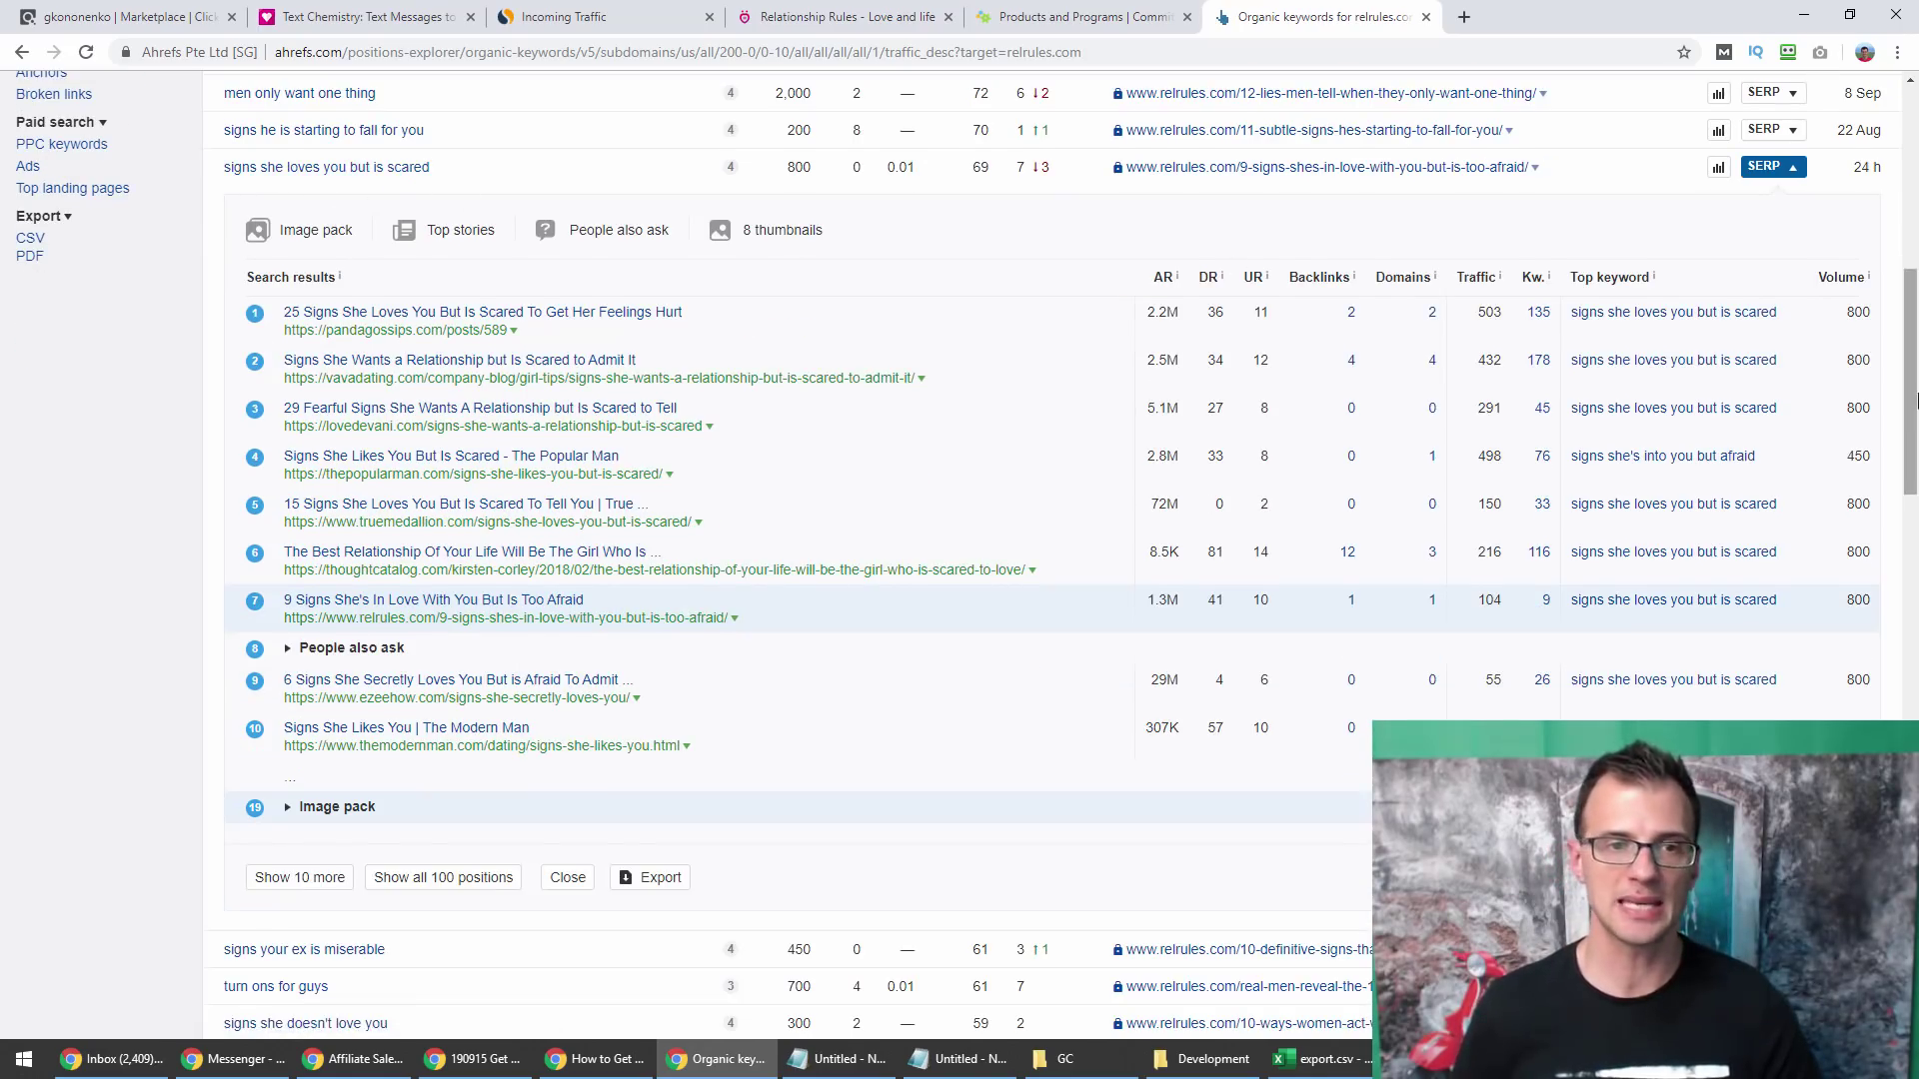
{"action": "scroll", "coordinate": [1916, 400], "scroll_direction": "down", "scroll_amount": 1}
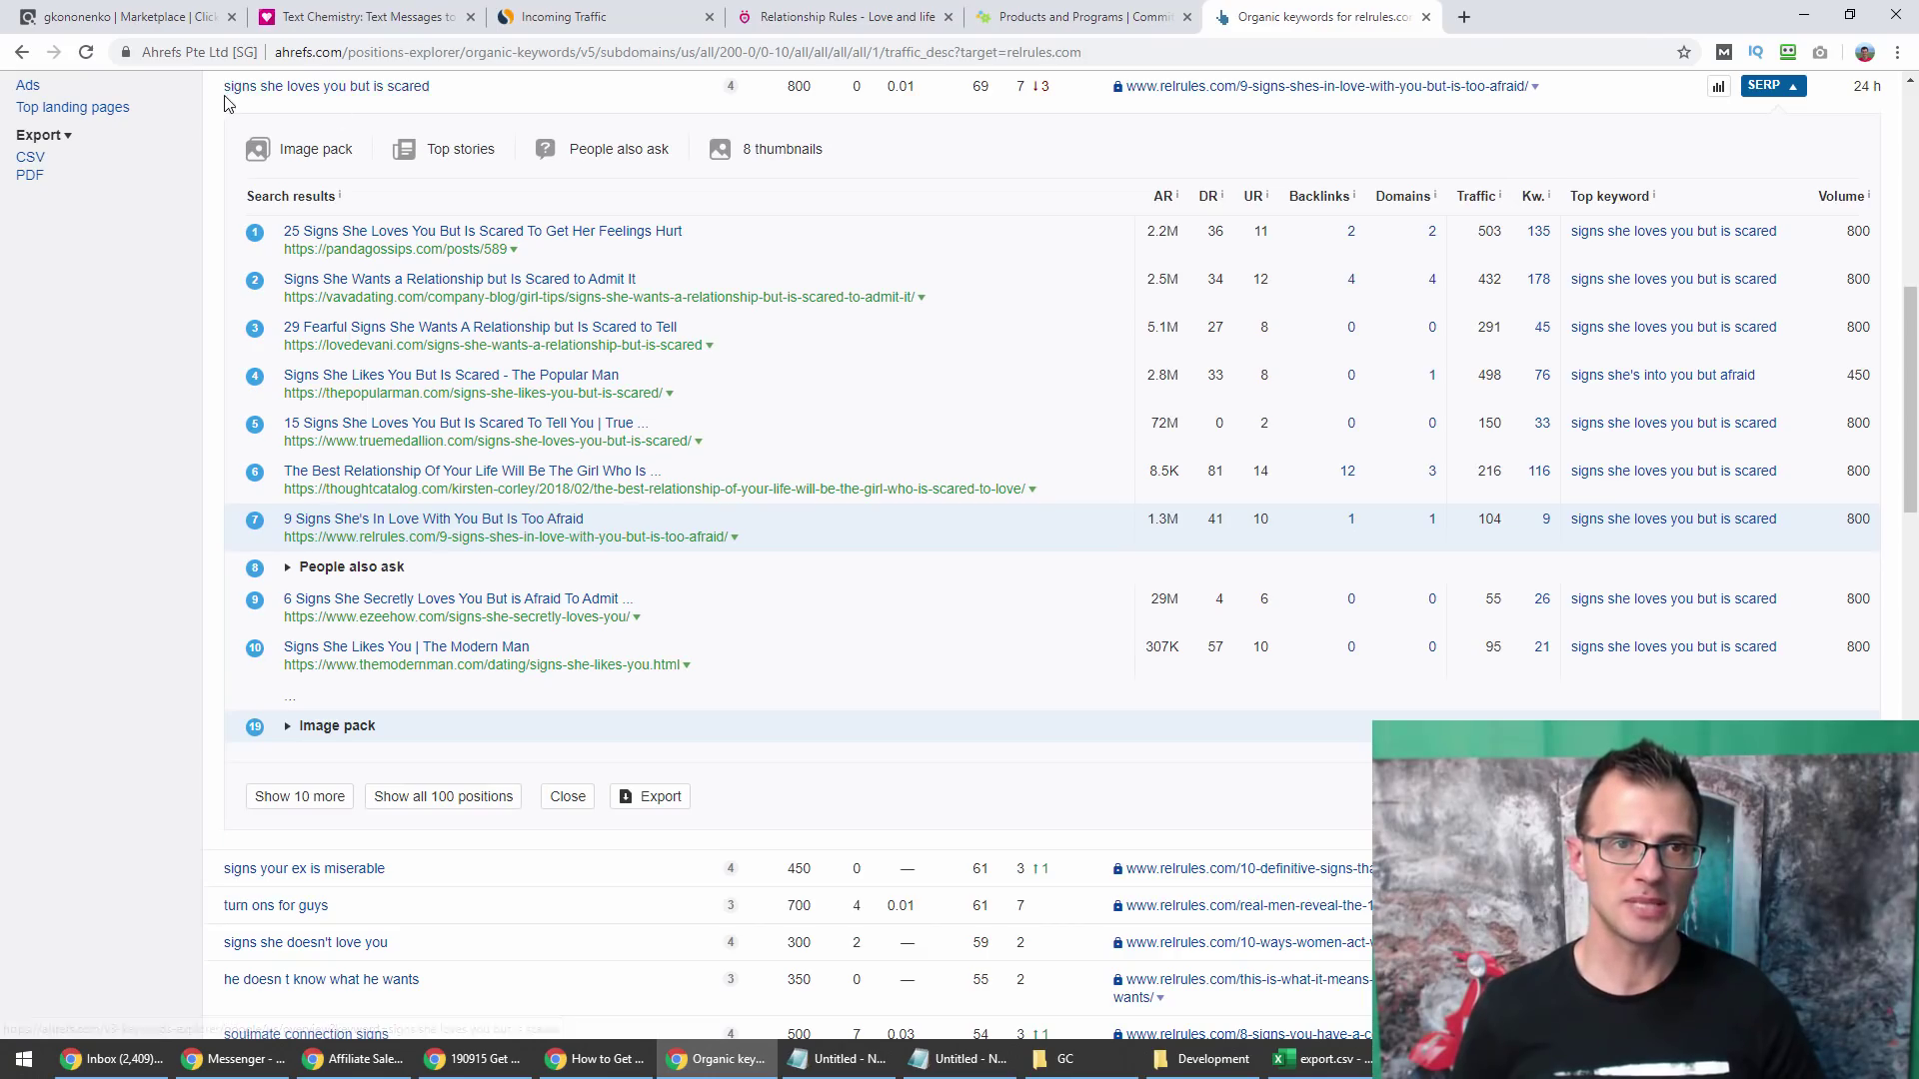
{"action": "left_click_drag", "start_coordinate": [225, 92], "coordinate": [404, 103]}
{"action": "scroll", "coordinate": [536, 143], "scroll_direction": "up", "scroll_amount": 1}
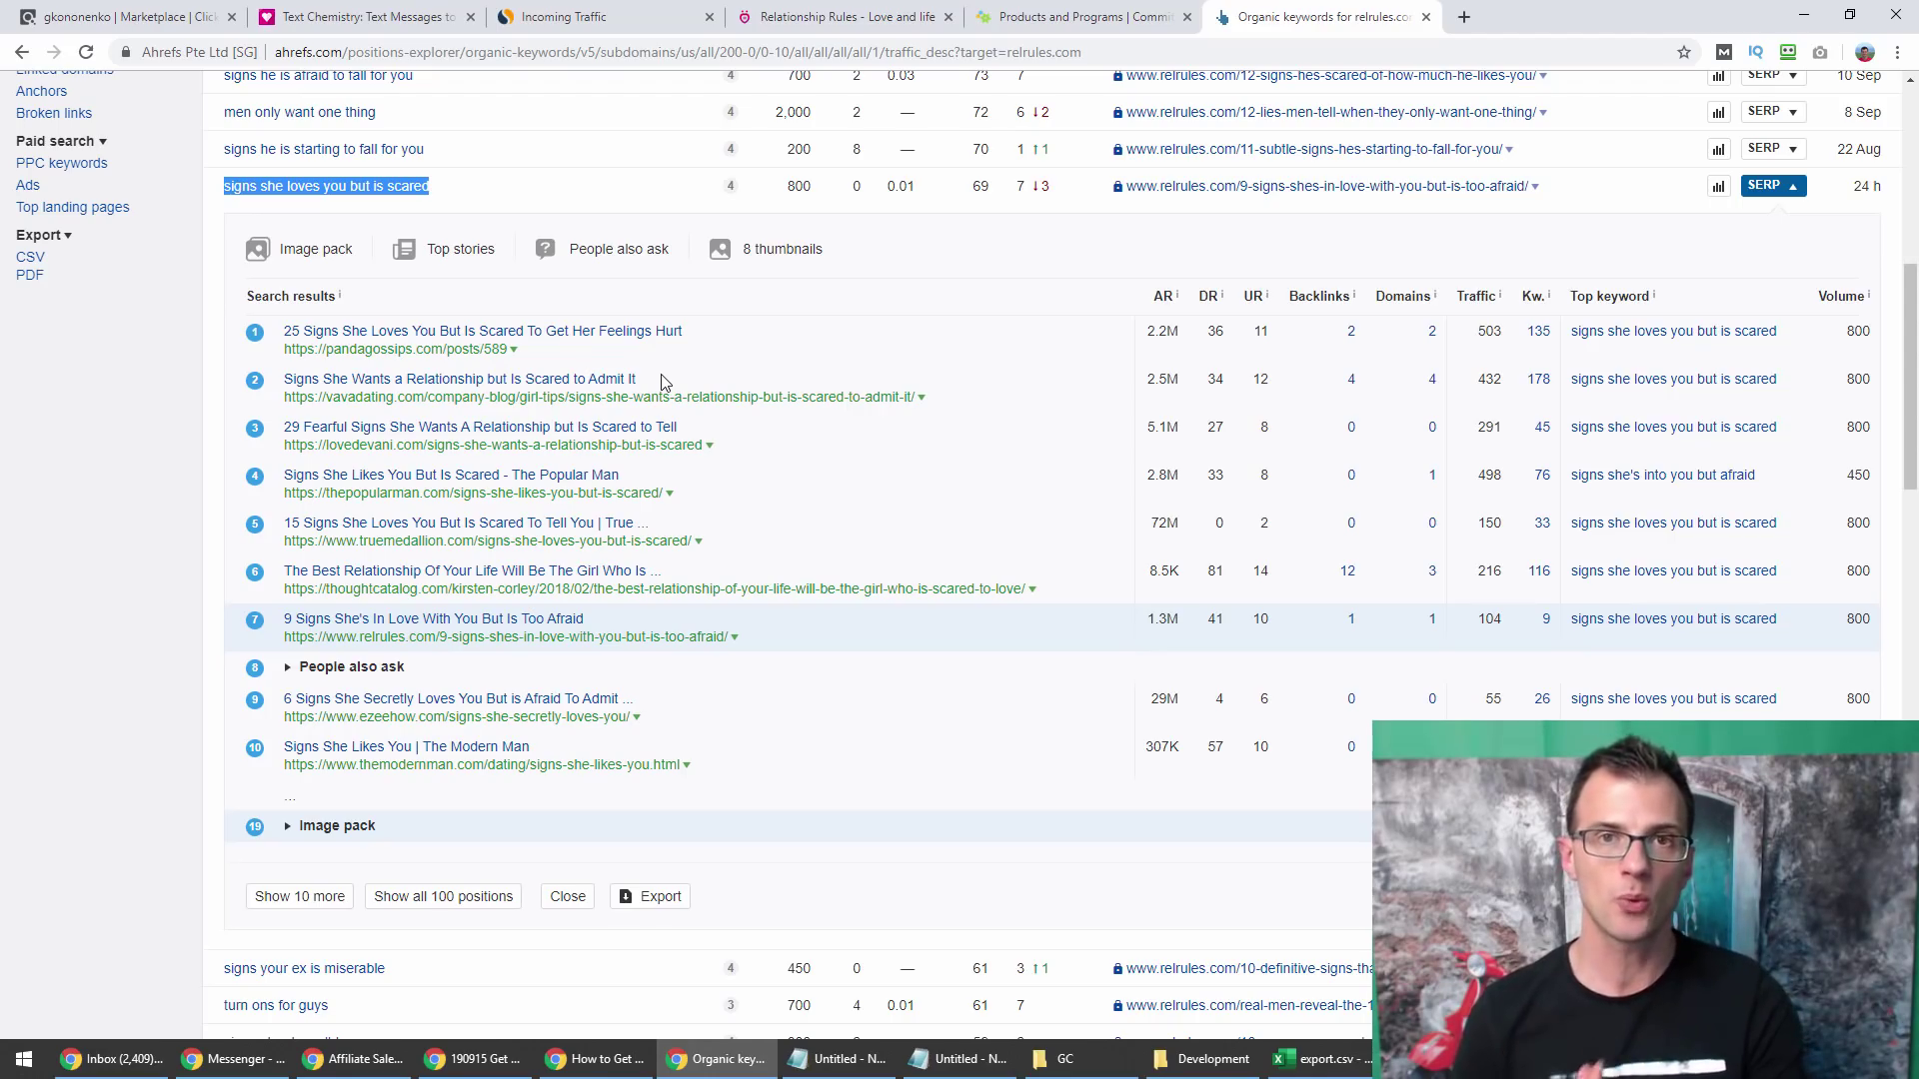
{"action": "scroll", "coordinate": [116, 694], "scroll_direction": "up", "scroll_amount": 1}
{"action": "scroll", "coordinate": [92, 738], "scroll_direction": "down", "scroll_amount": 5}
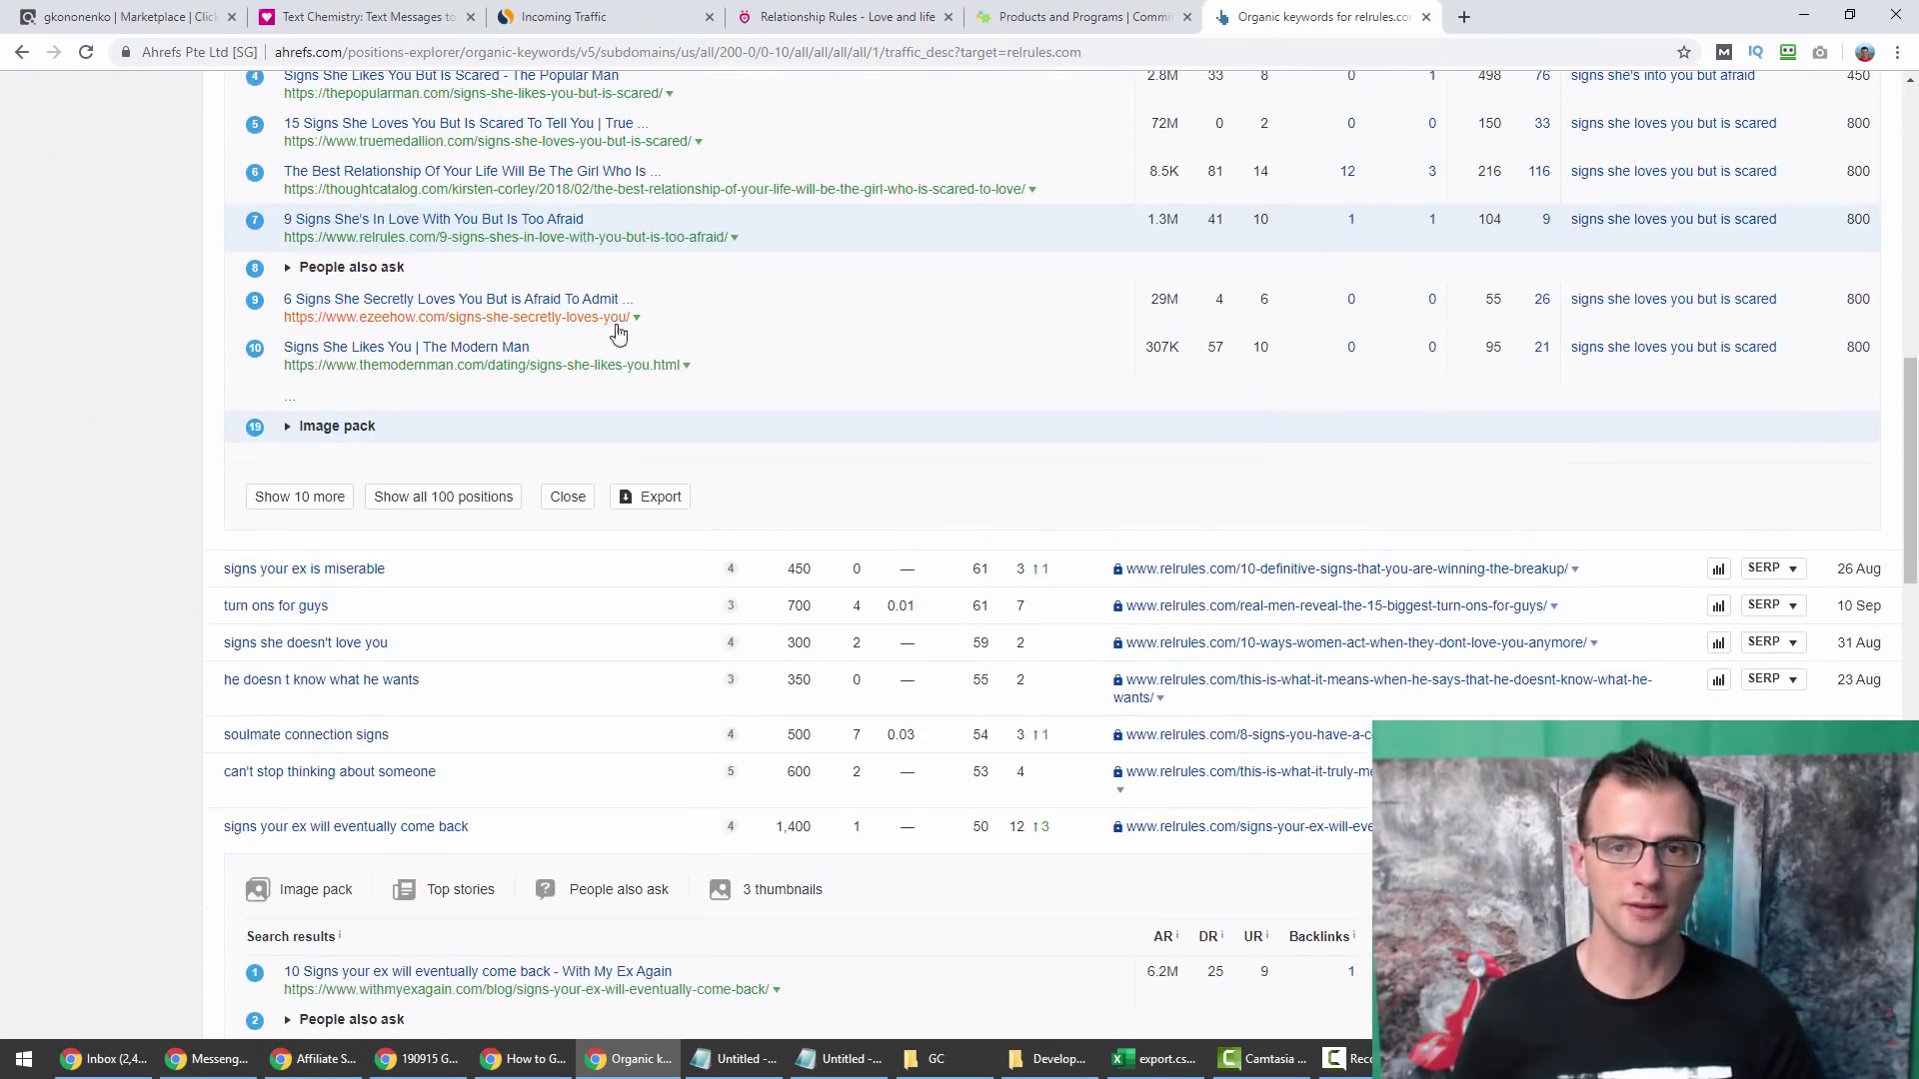
{"action": "left_click_drag", "start_coordinate": [1182, 301], "coordinate": [1156, 304]}
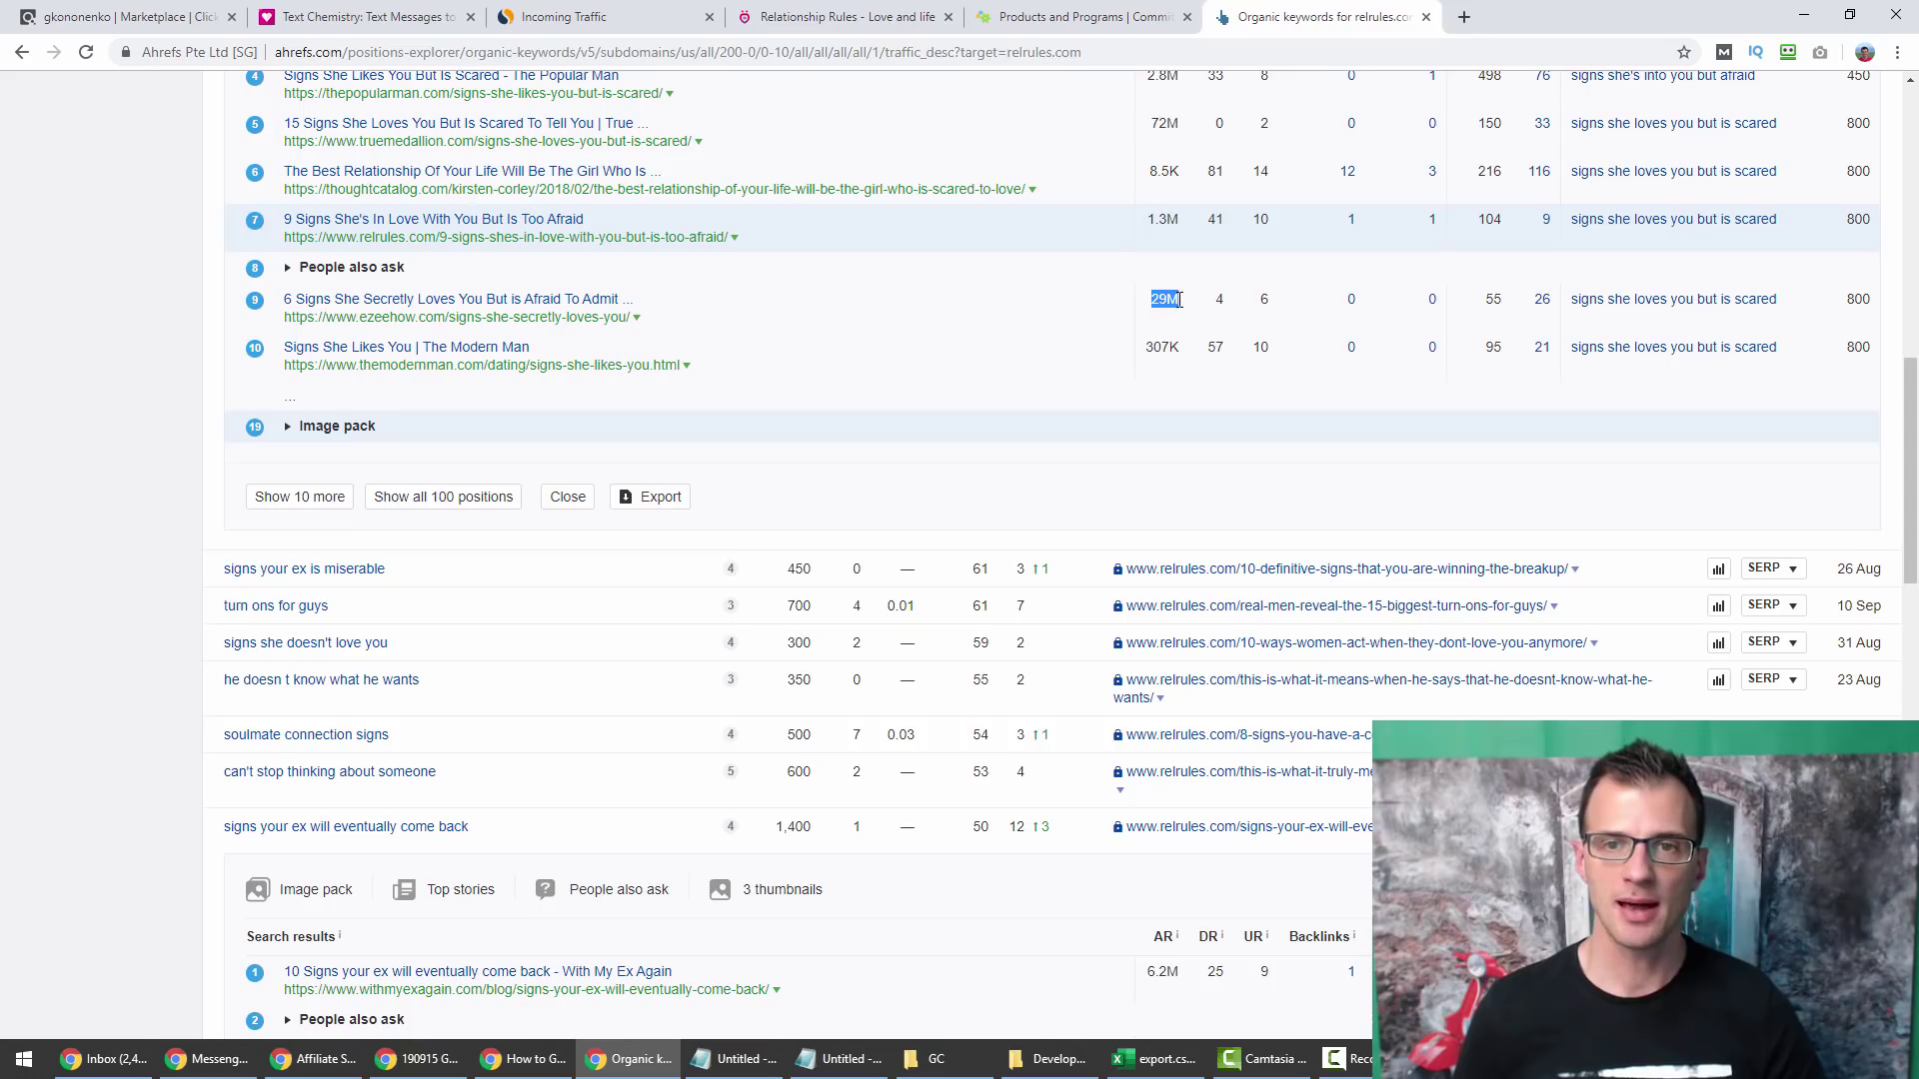
Open ezeehow's '6 Signs She Secretly Loves You' article and copy its body text for Word.
{"action": "left_click", "coordinate": [564, 329]}
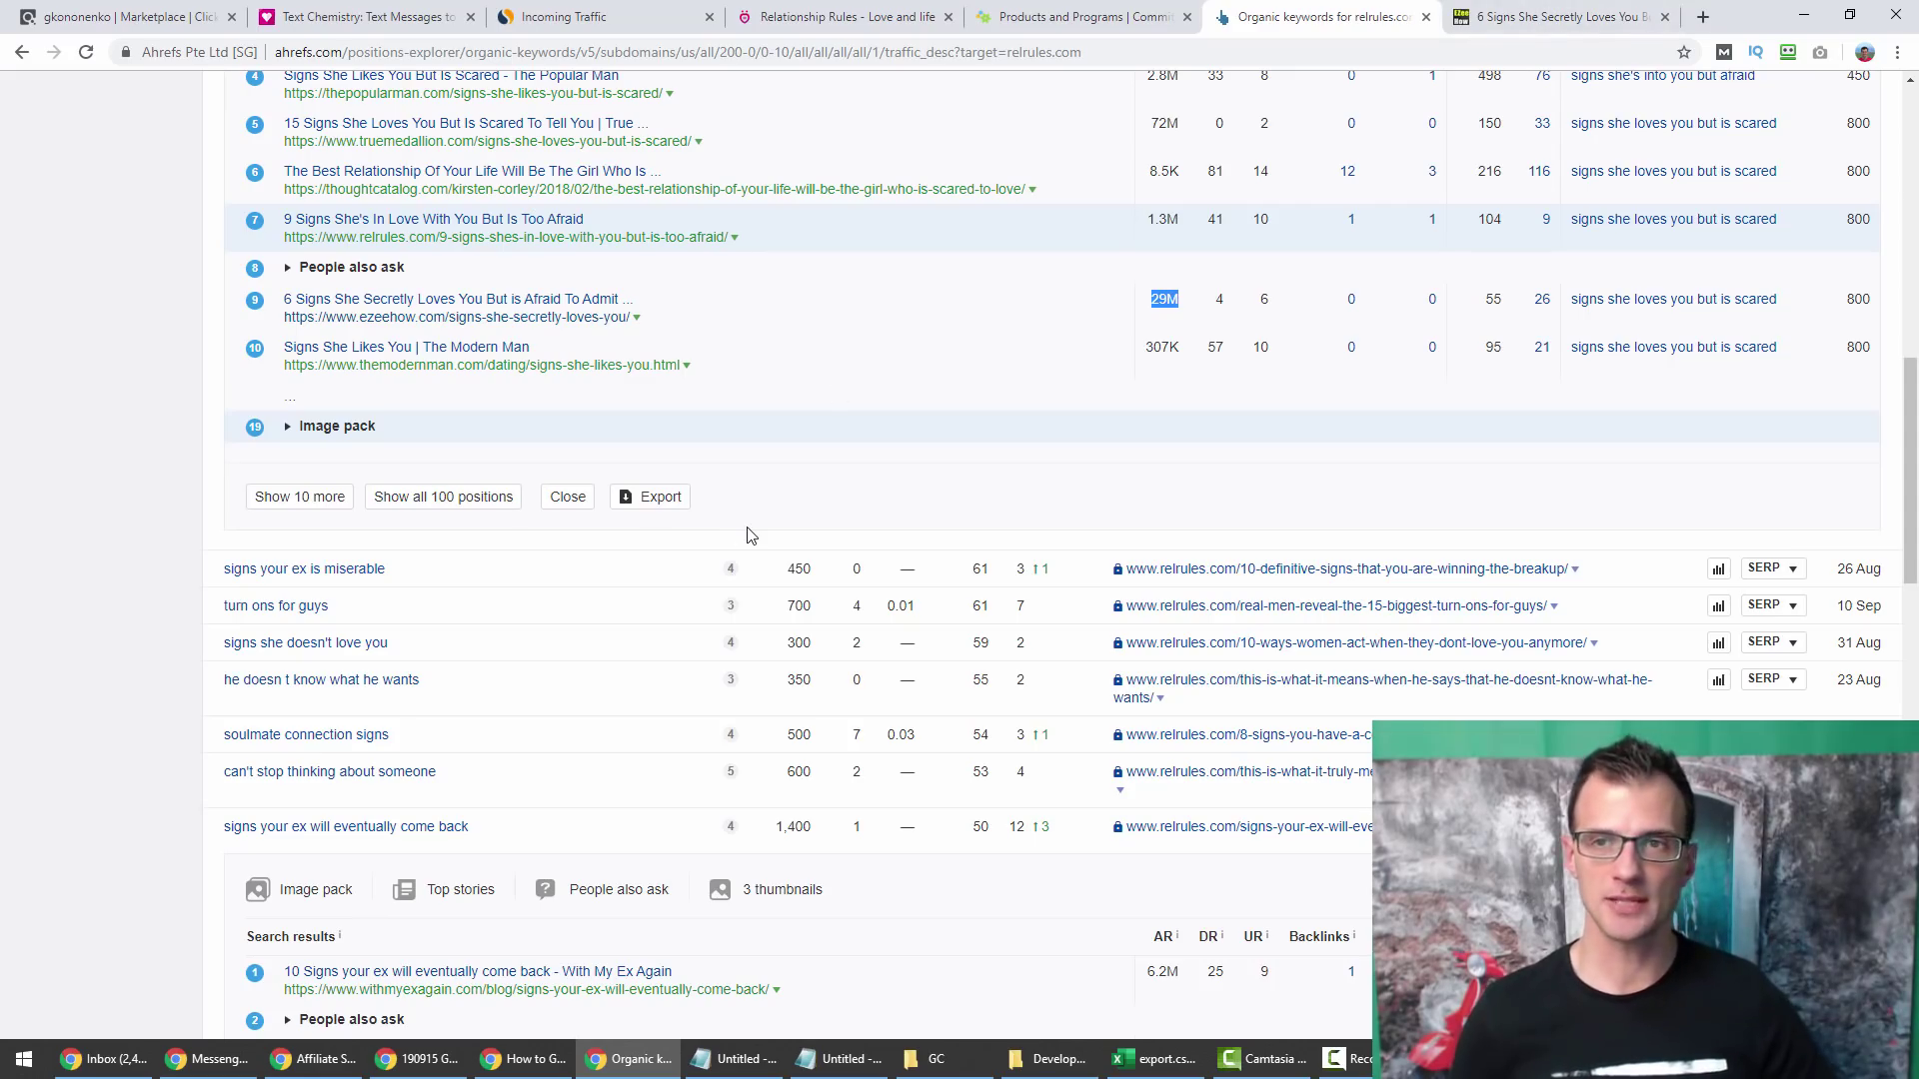
{"action": "left_click", "coordinate": [1491, 10]}
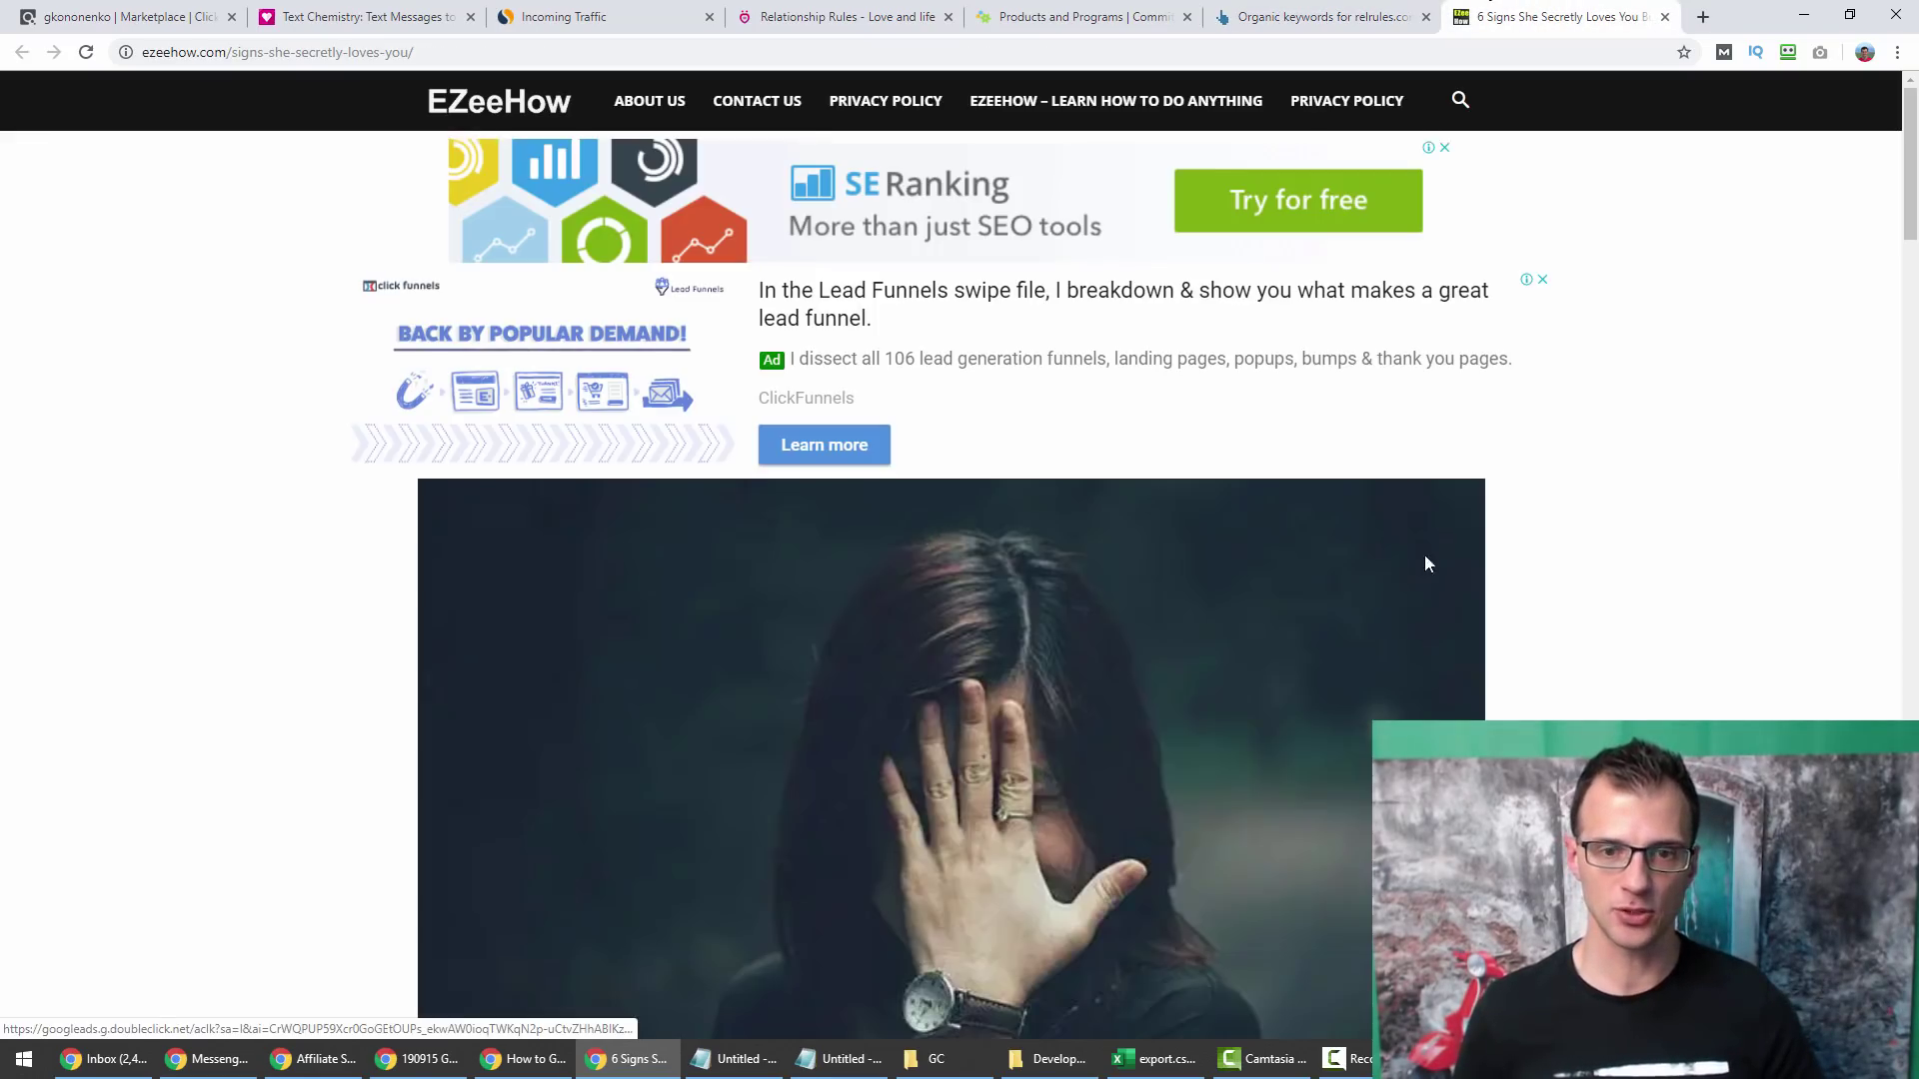
{"action": "left_click_drag", "start_coordinate": [1911, 190], "coordinate": [1912, 360]}
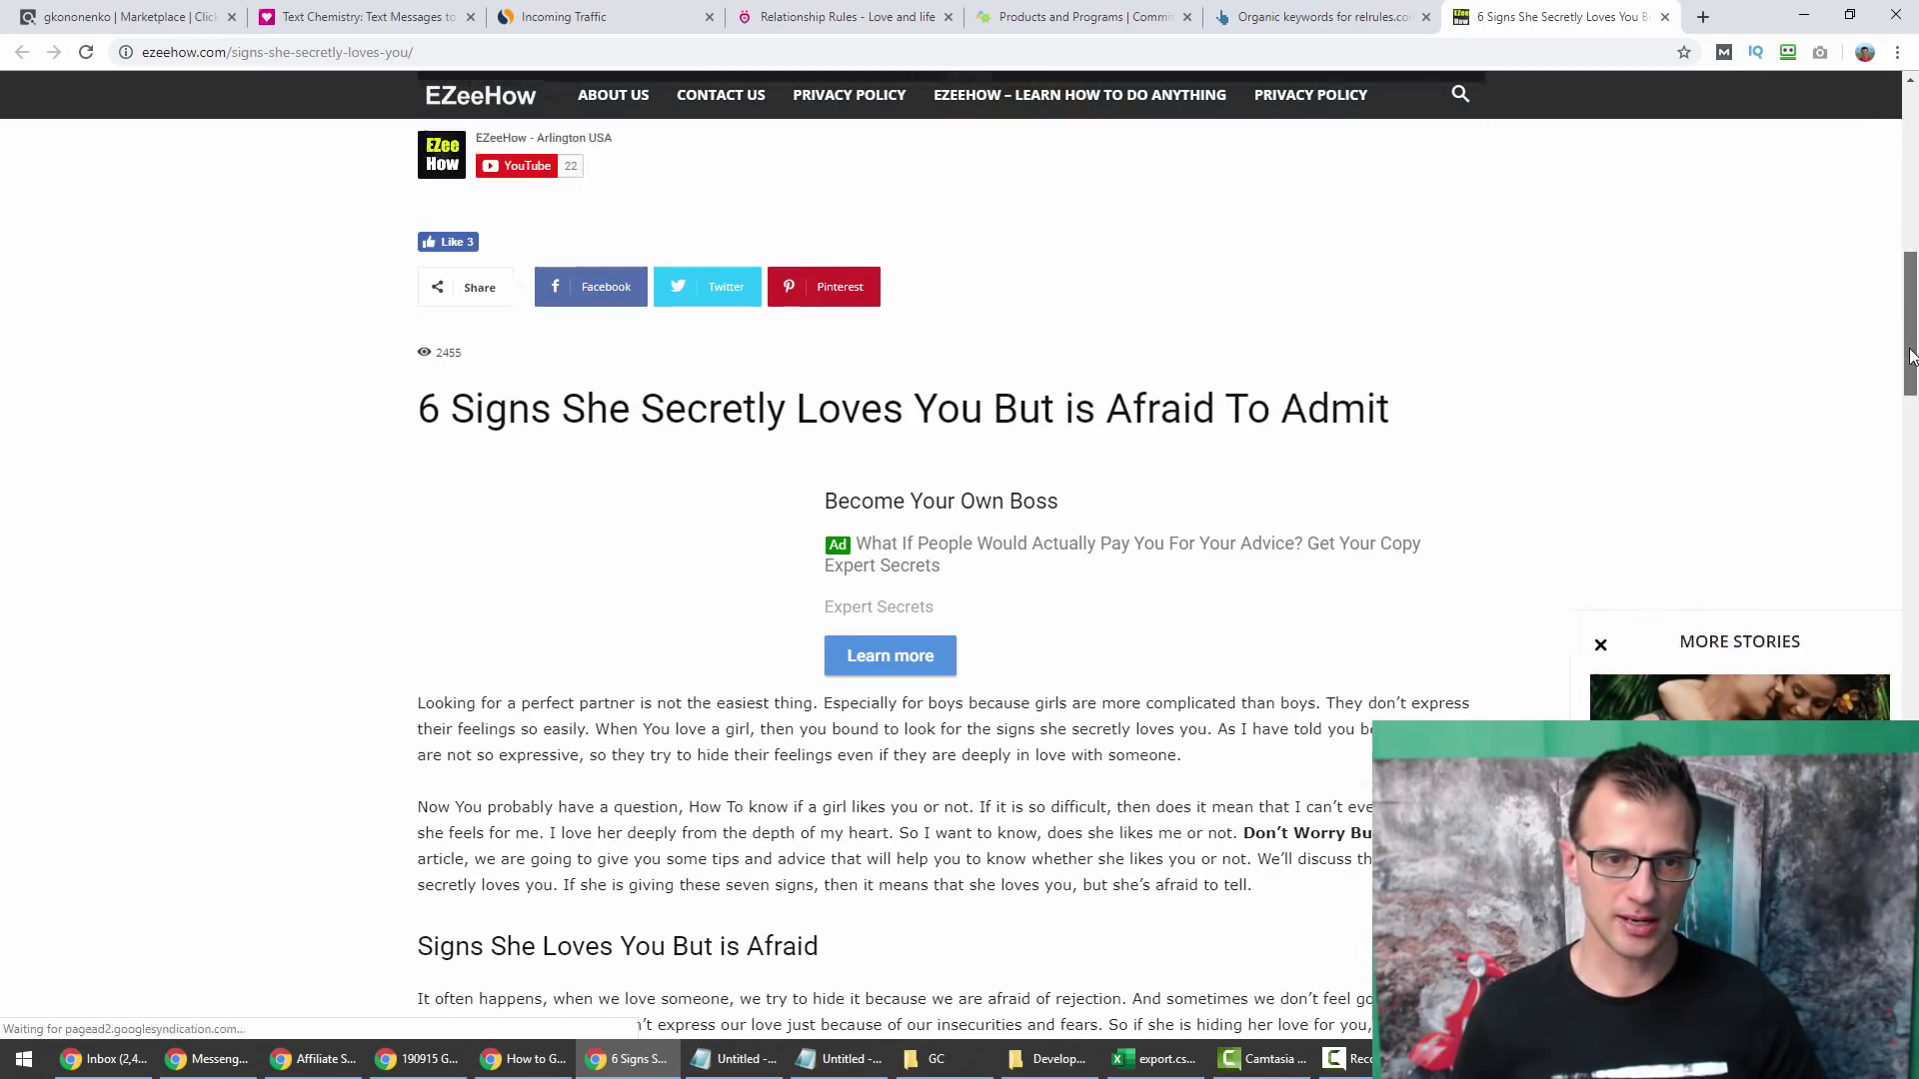
{"action": "left_click_drag", "start_coordinate": [418, 689], "coordinate": [615, 672]}
{"action": "key", "text": "ctrl+c"}
{"action": "key", "text": "alt+Tab"}
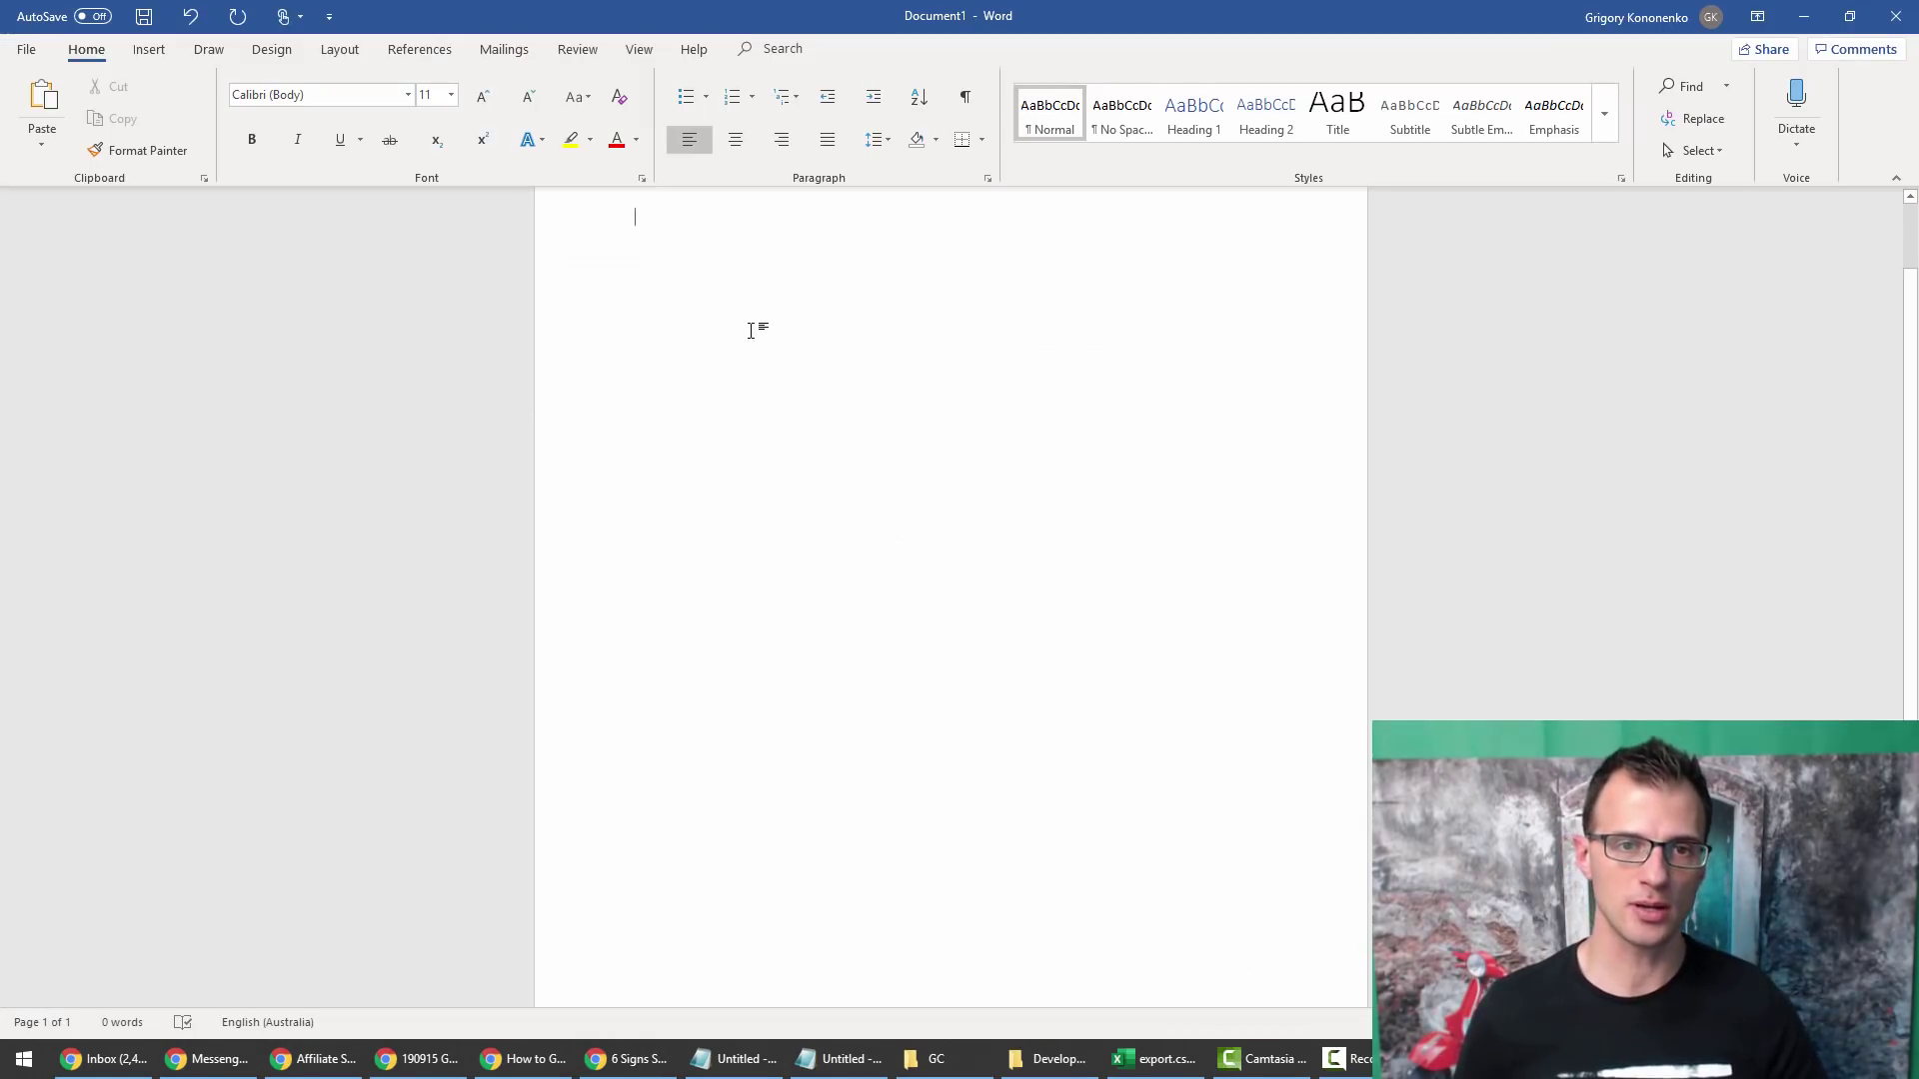
Paste the ezeehow article as plain text and check its 1,167-word count.
{"action": "right_click", "coordinate": [686, 253]}
{"action": "left_click", "coordinate": [789, 331]}
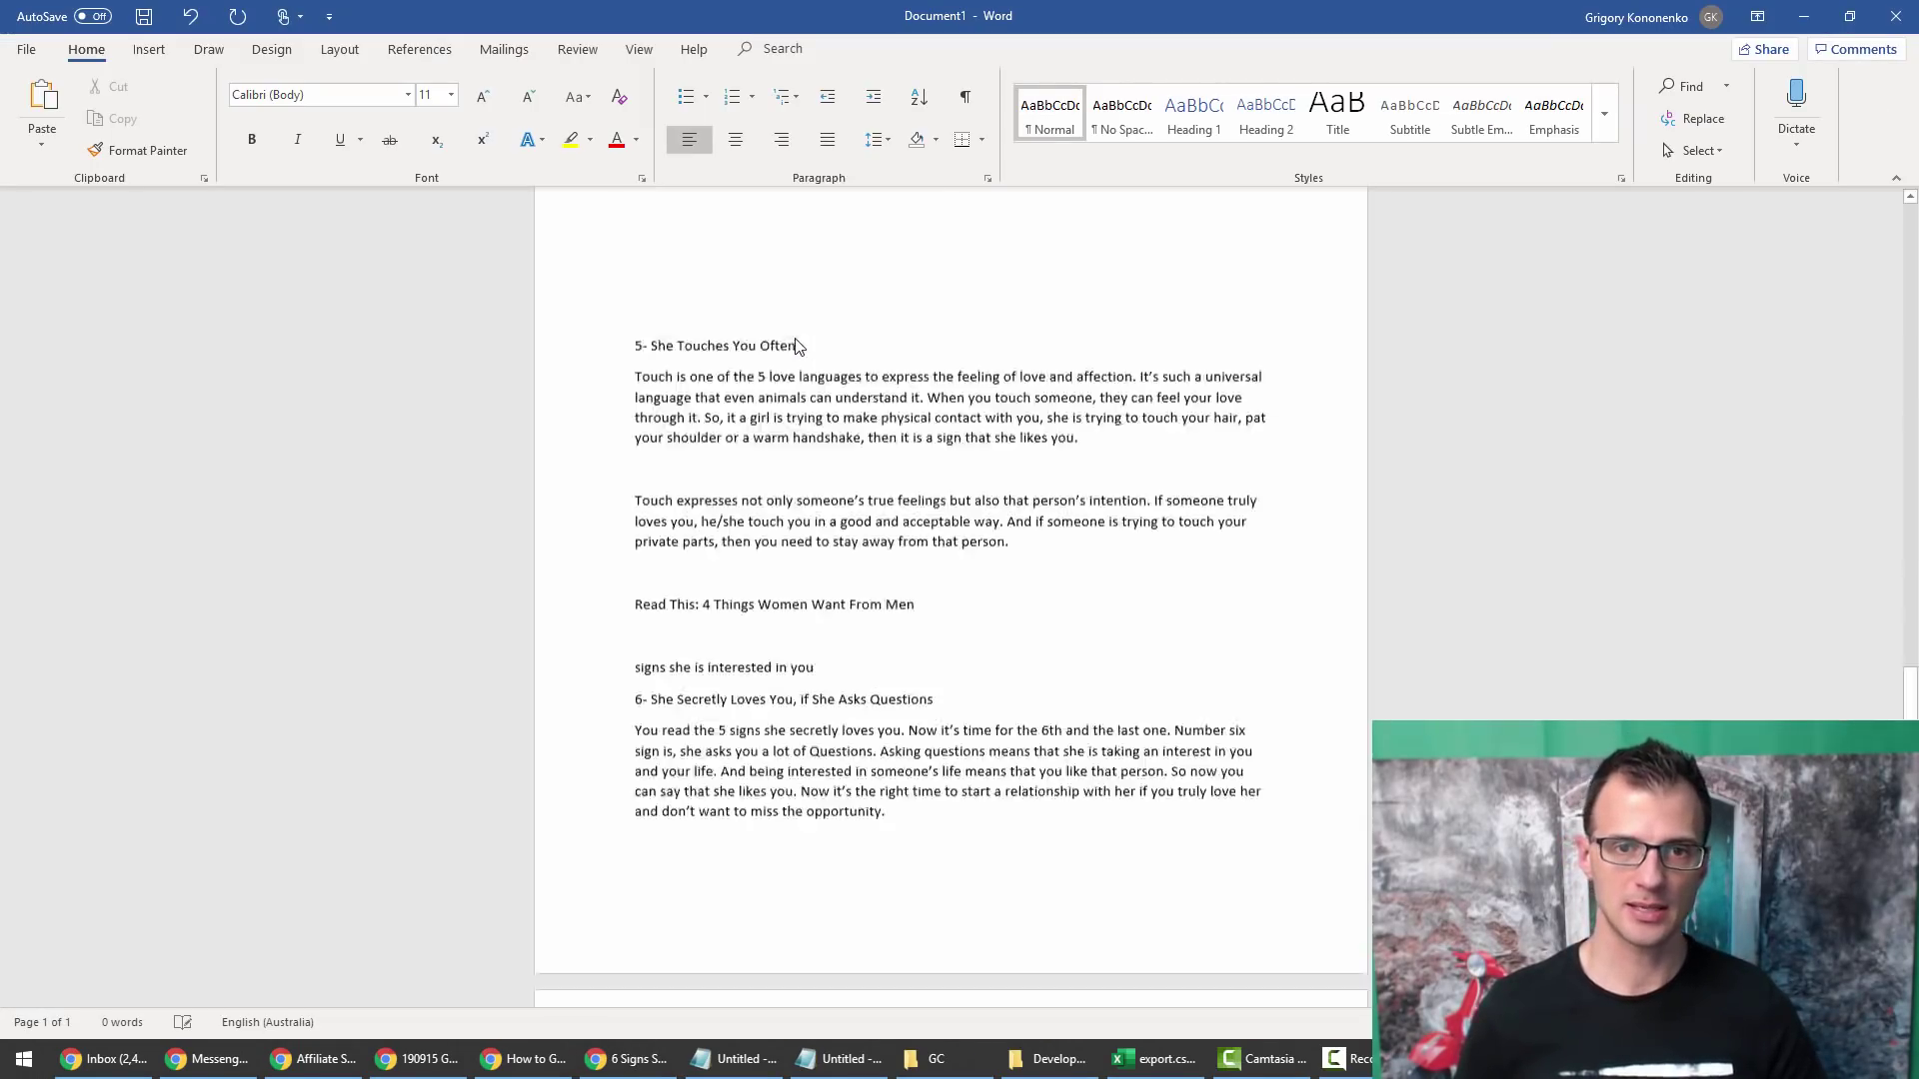
{"action": "left_click", "coordinate": [121, 1023]}
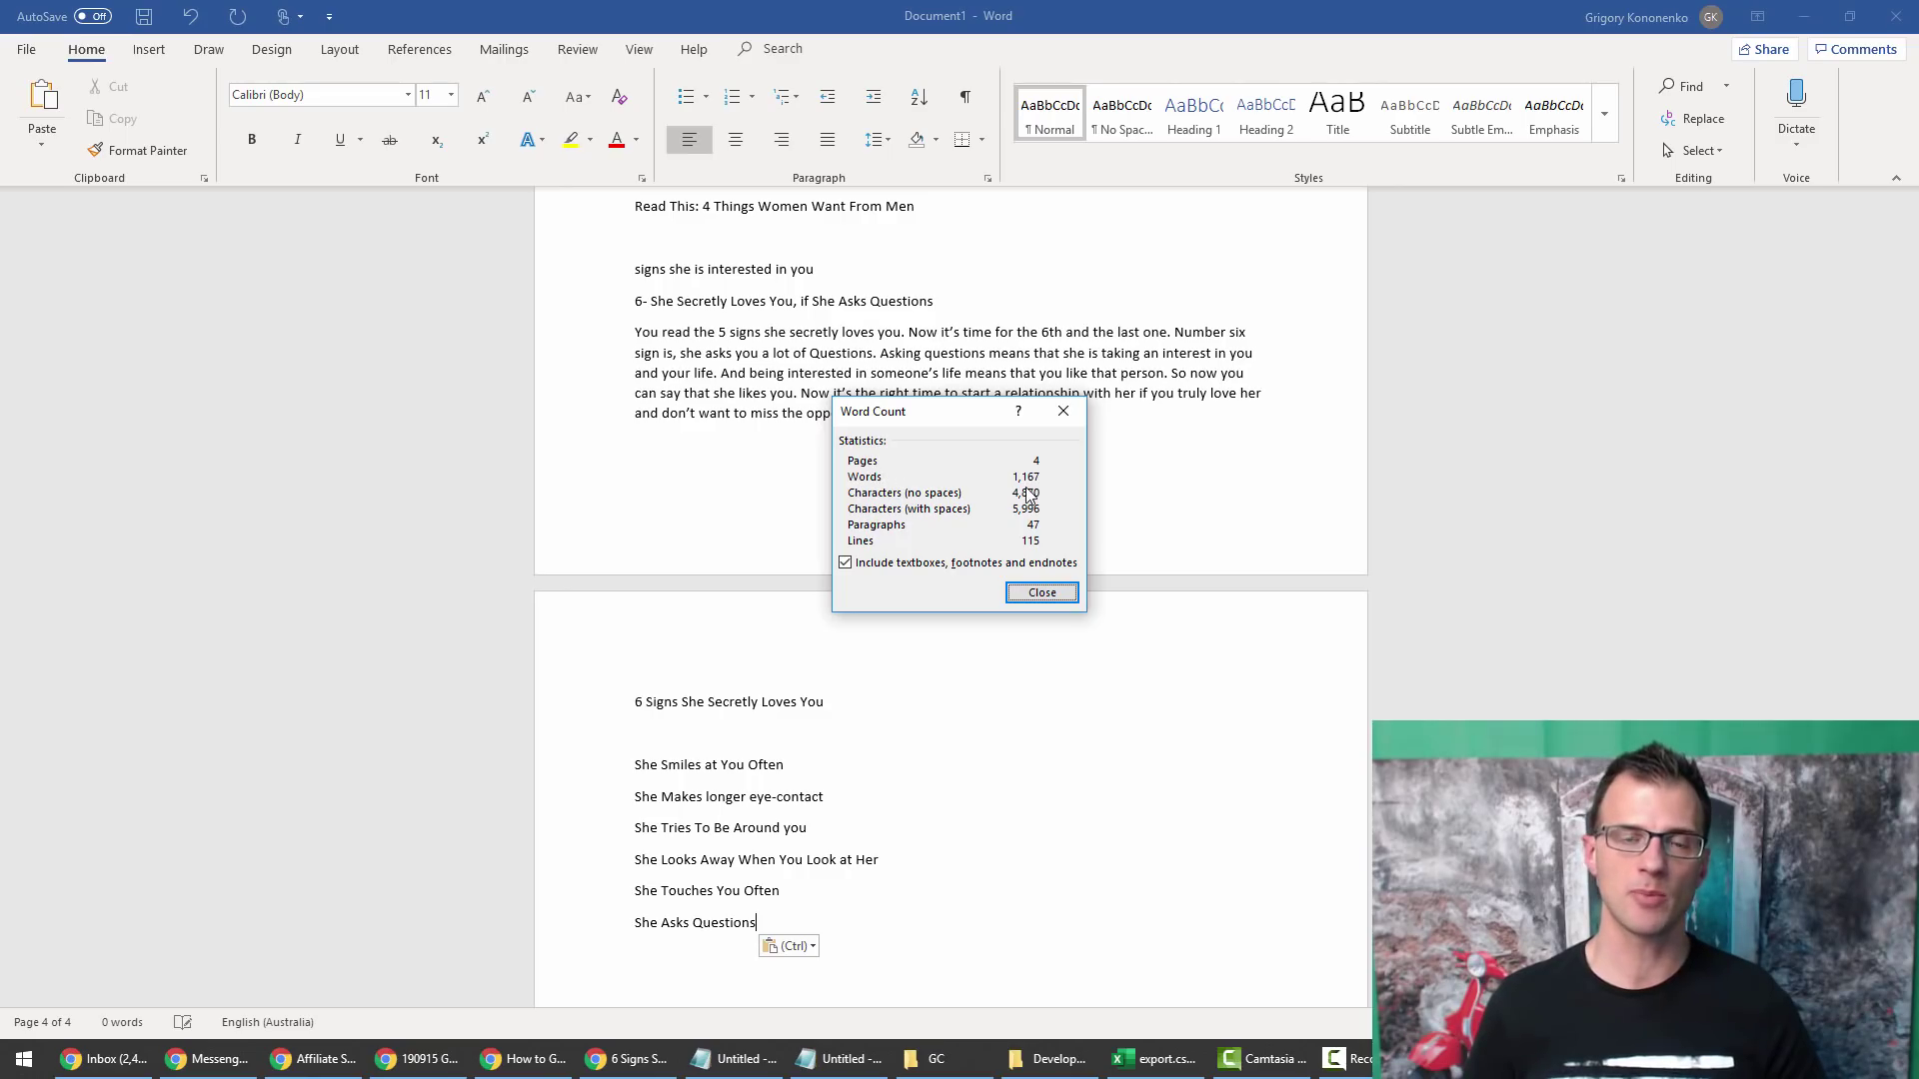
{"action": "left_click", "coordinate": [1041, 594]}
{"action": "key", "text": "alt+Tab"}
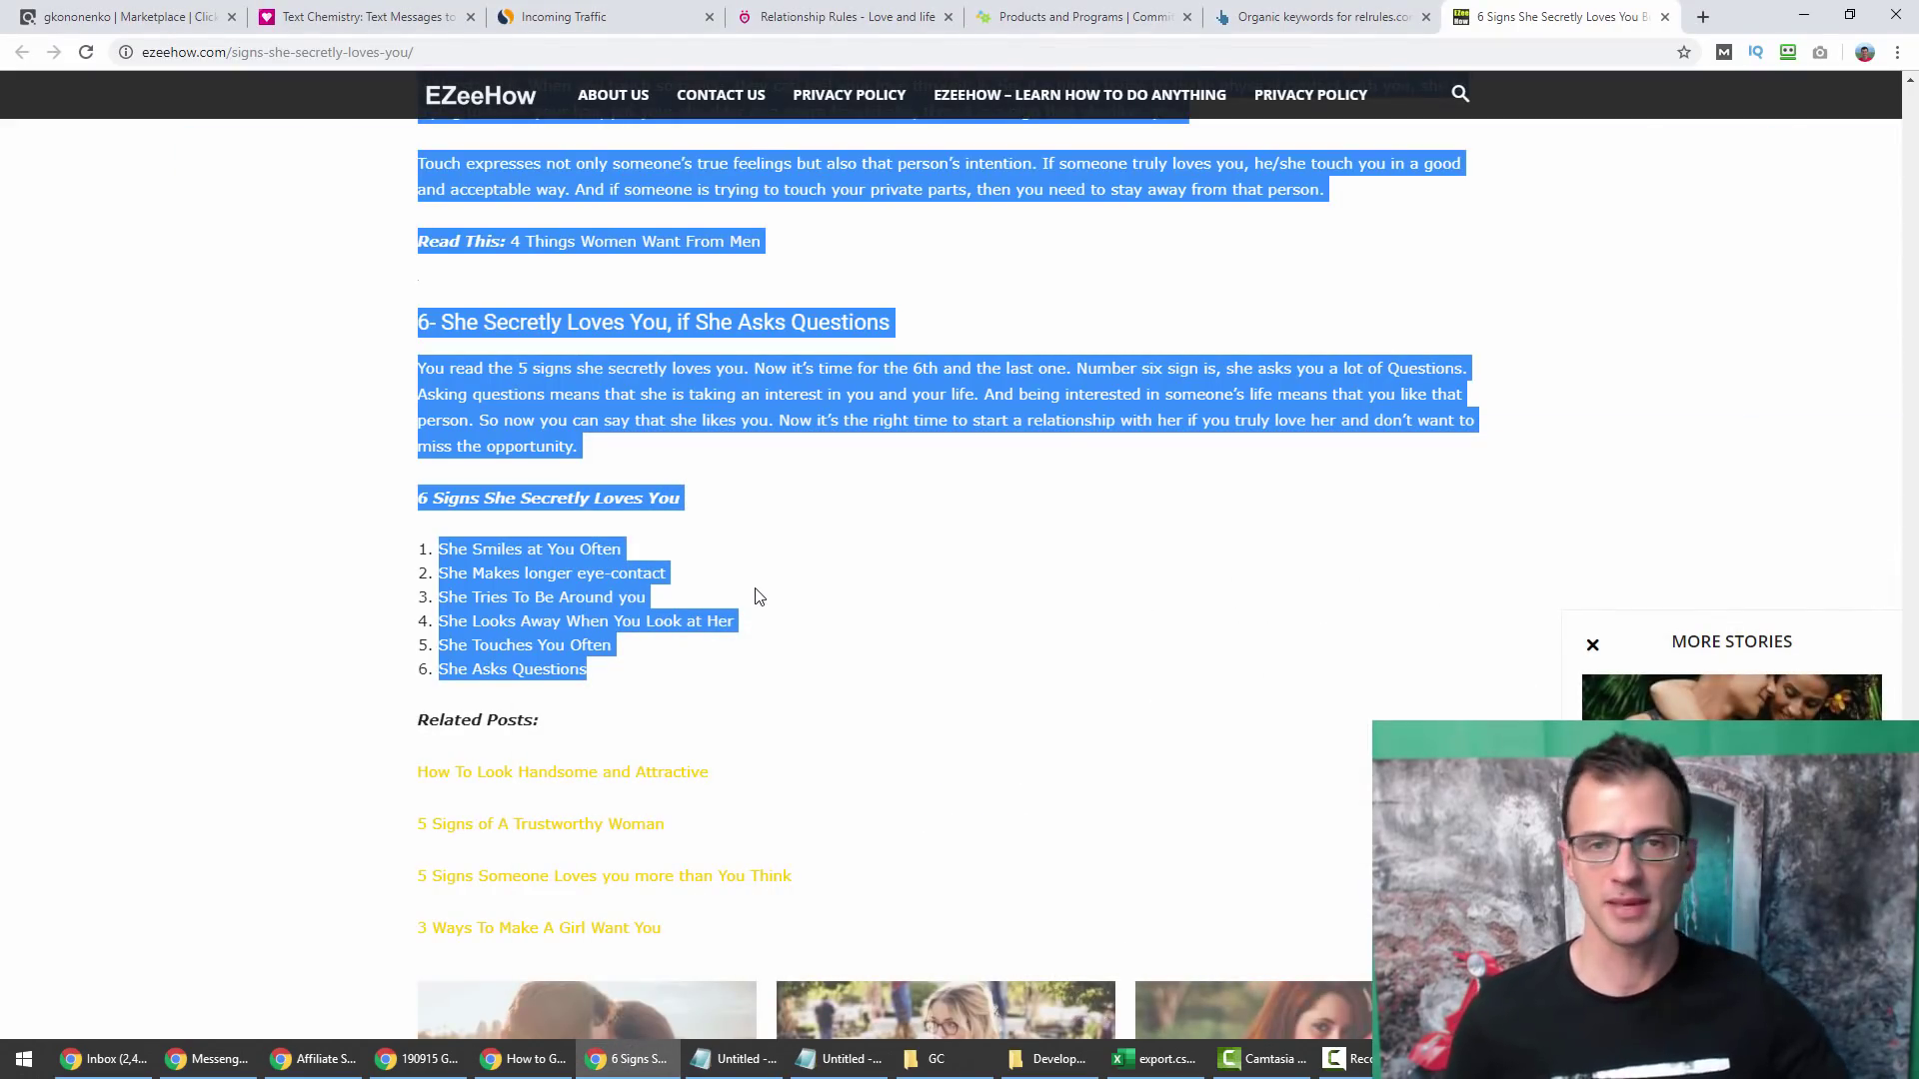
Open result 5, truemedallion's article, from Ahrefs and close the ezeehow tab.
{"action": "key", "text": "ctrl+shift+Tab"}
{"action": "scroll", "coordinate": [1256, 305], "scroll_direction": "down", "scroll_amount": 2}
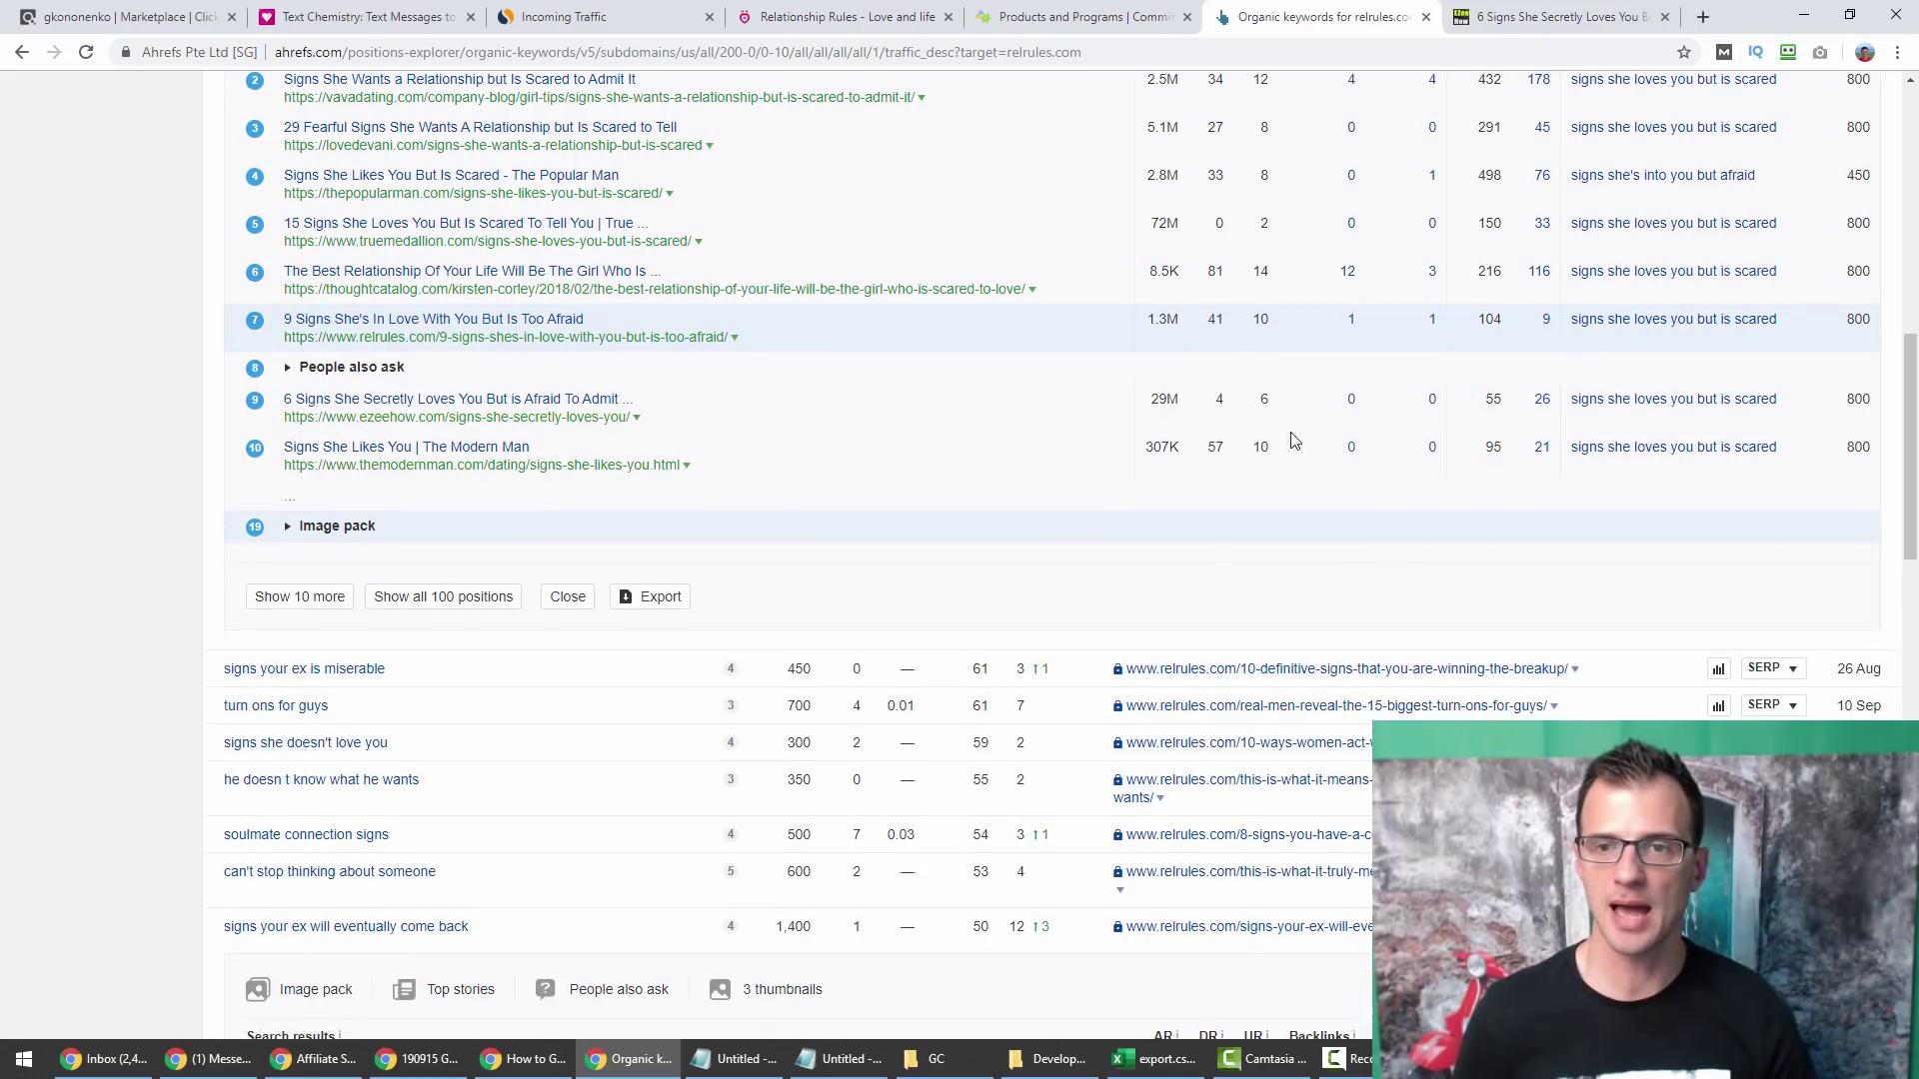
{"action": "scroll", "coordinate": [1263, 480], "scroll_direction": "up", "scroll_amount": 1}
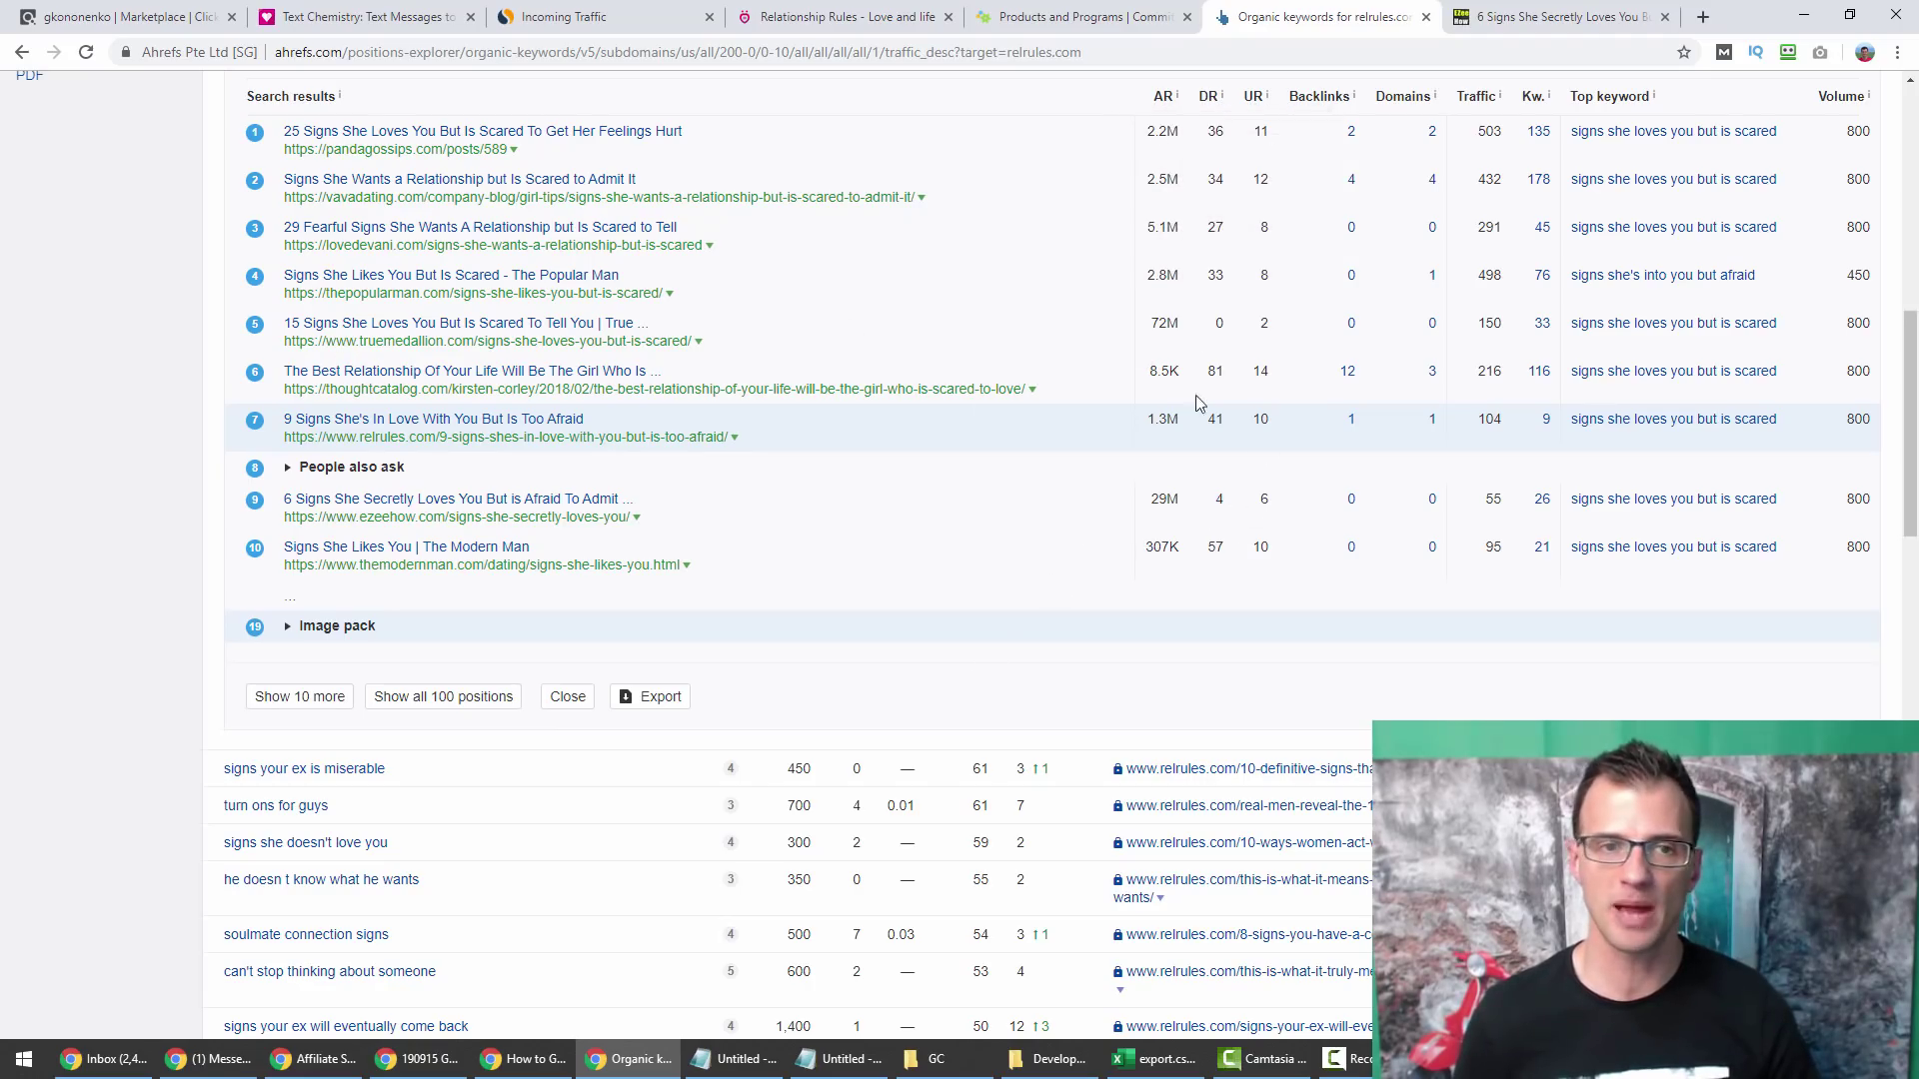
{"action": "middle_click", "coordinate": [422, 334]}
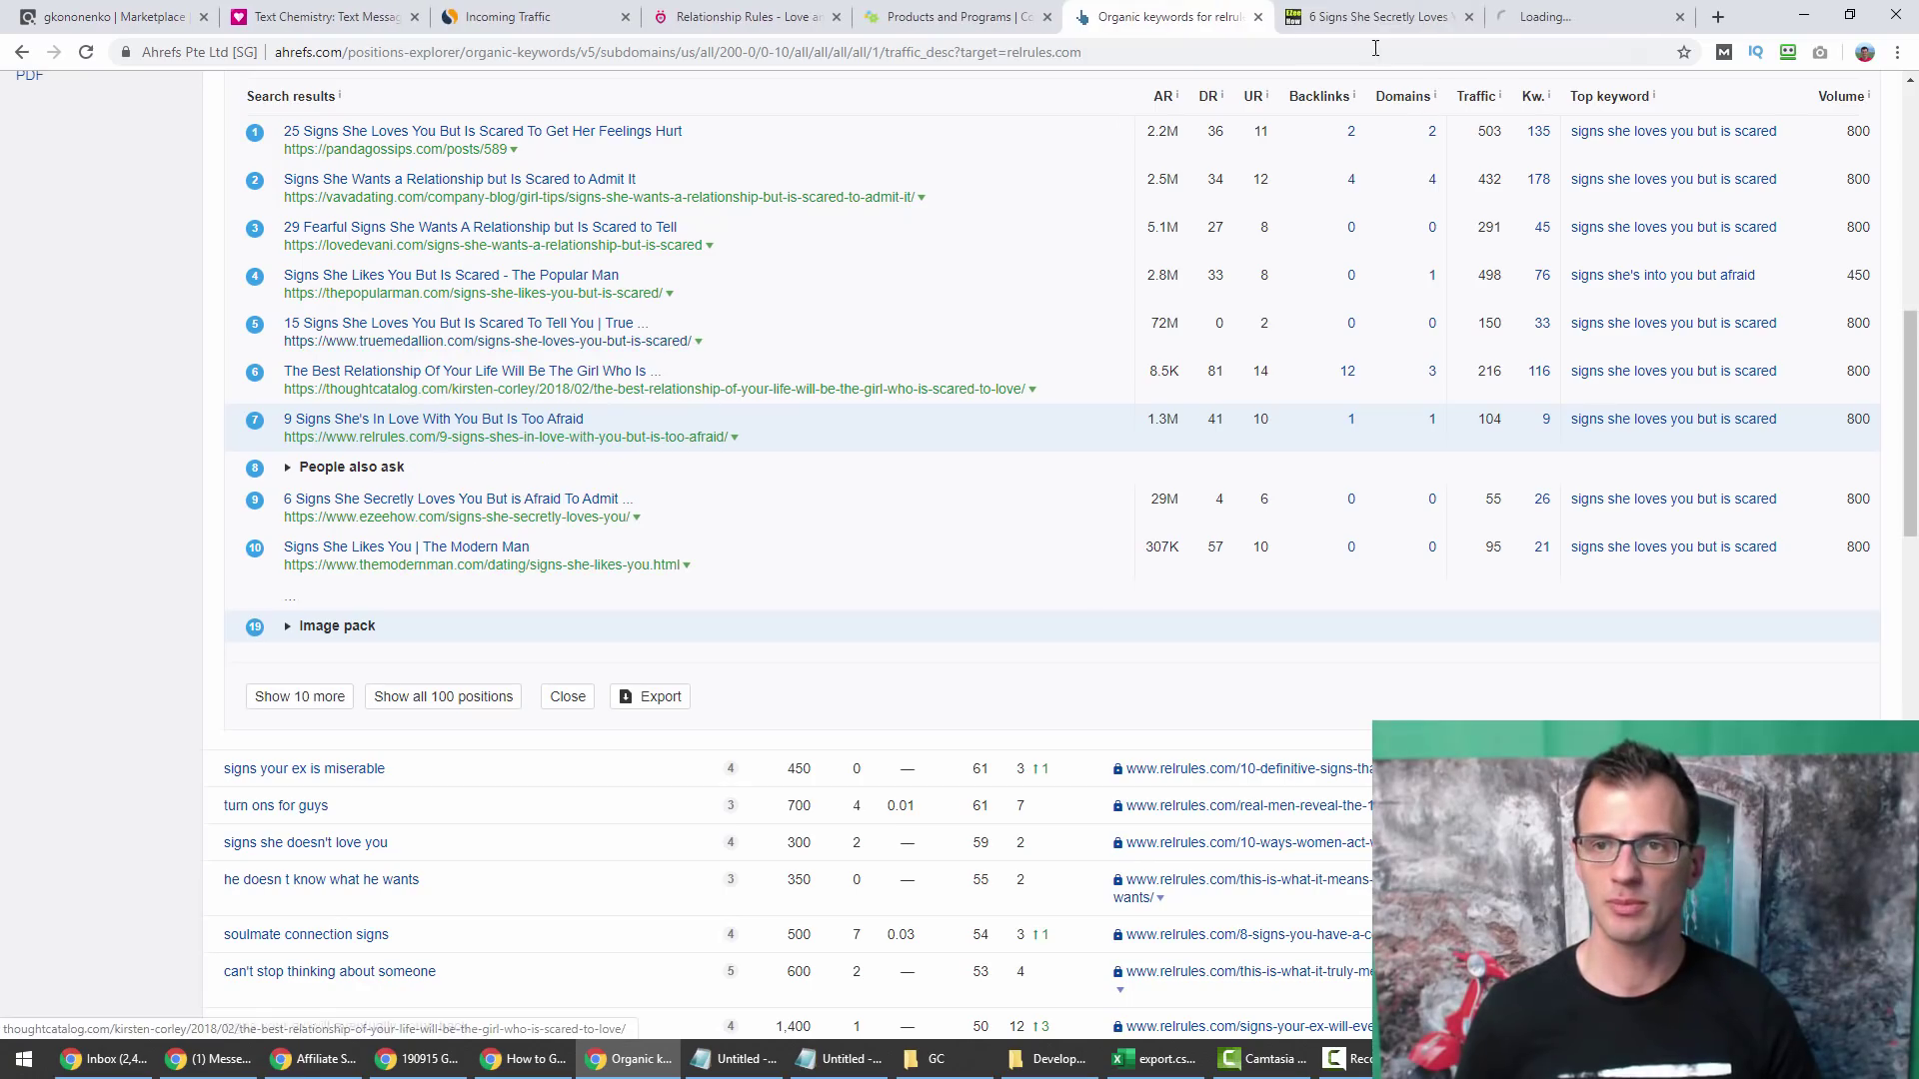
{"action": "left_click", "coordinate": [1468, 17]}
{"action": "left_click", "coordinate": [1419, 17]}
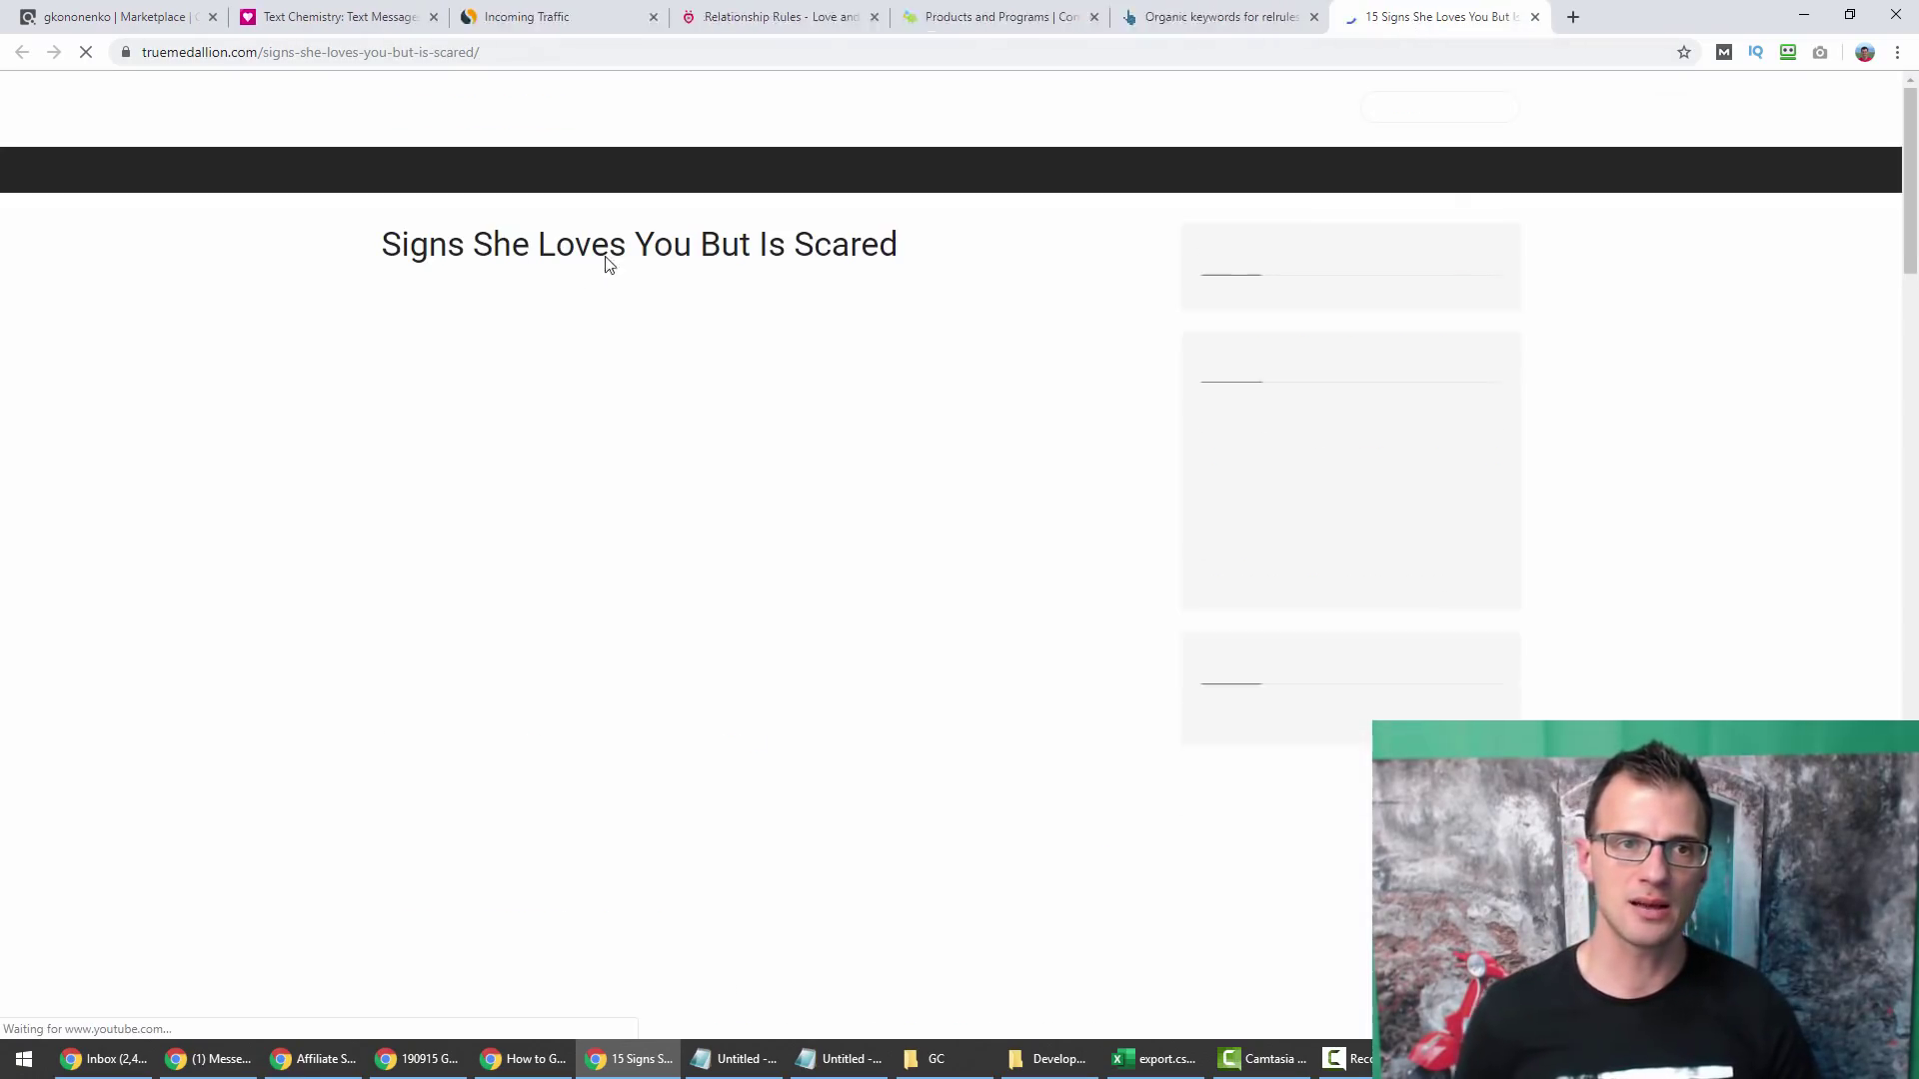
Select and copy the truemedallion '15 Signs She Loves You But Is Scared' article text.
{"action": "scroll", "coordinate": [947, 356], "scroll_direction": "down", "scroll_amount": 1}
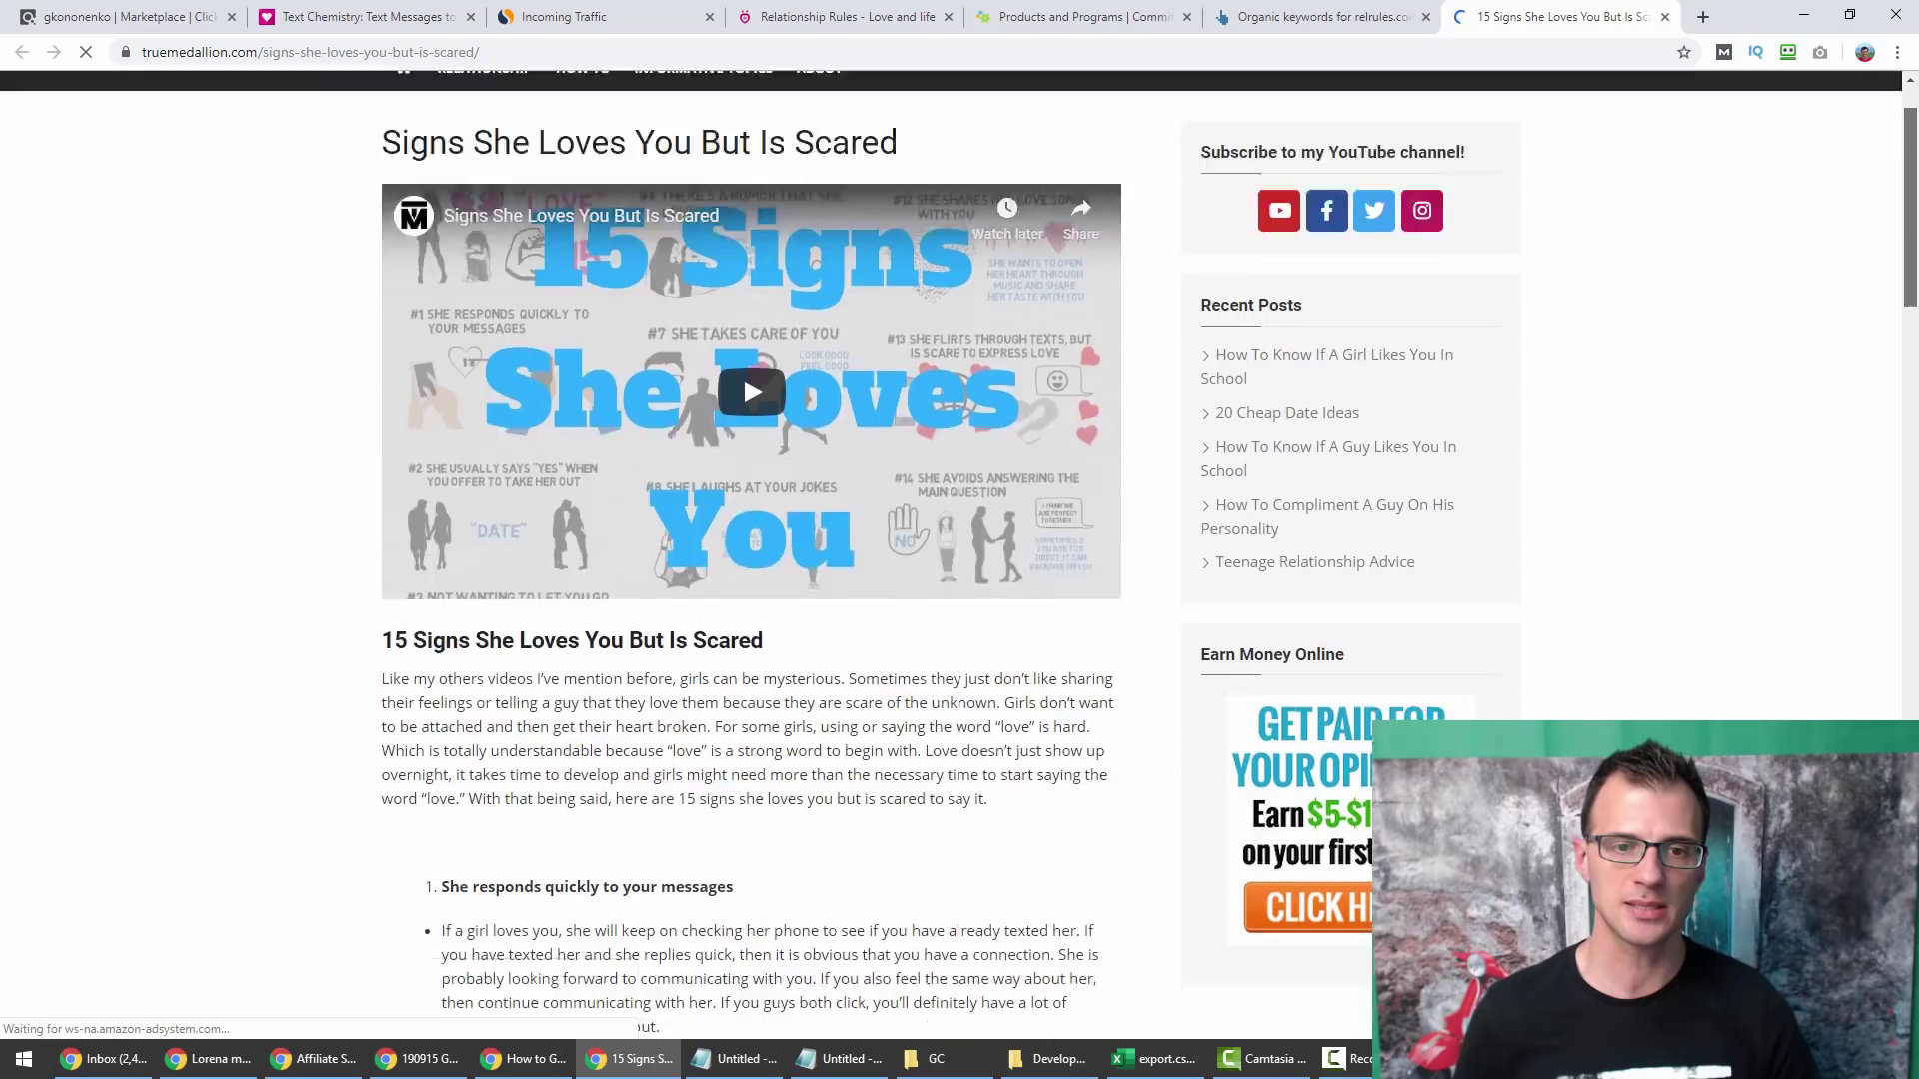
{"action": "scroll", "coordinate": [749, 499], "scroll_direction": "down", "scroll_amount": 10}
{"action": "scroll", "coordinate": [750, 499], "scroll_direction": "up", "scroll_amount": 10}
{"action": "left_click_drag", "start_coordinate": [385, 352], "coordinate": [852, 699]}
{"action": "scroll", "coordinate": [620, 650], "scroll_direction": "down", "scroll_amount": 20}
{"action": "scroll", "coordinate": [590, 580], "scroll_direction": "up", "scroll_amount": 3}
{"action": "right_click", "coordinate": [783, 654]}
{"action": "left_click", "coordinate": [837, 665]}
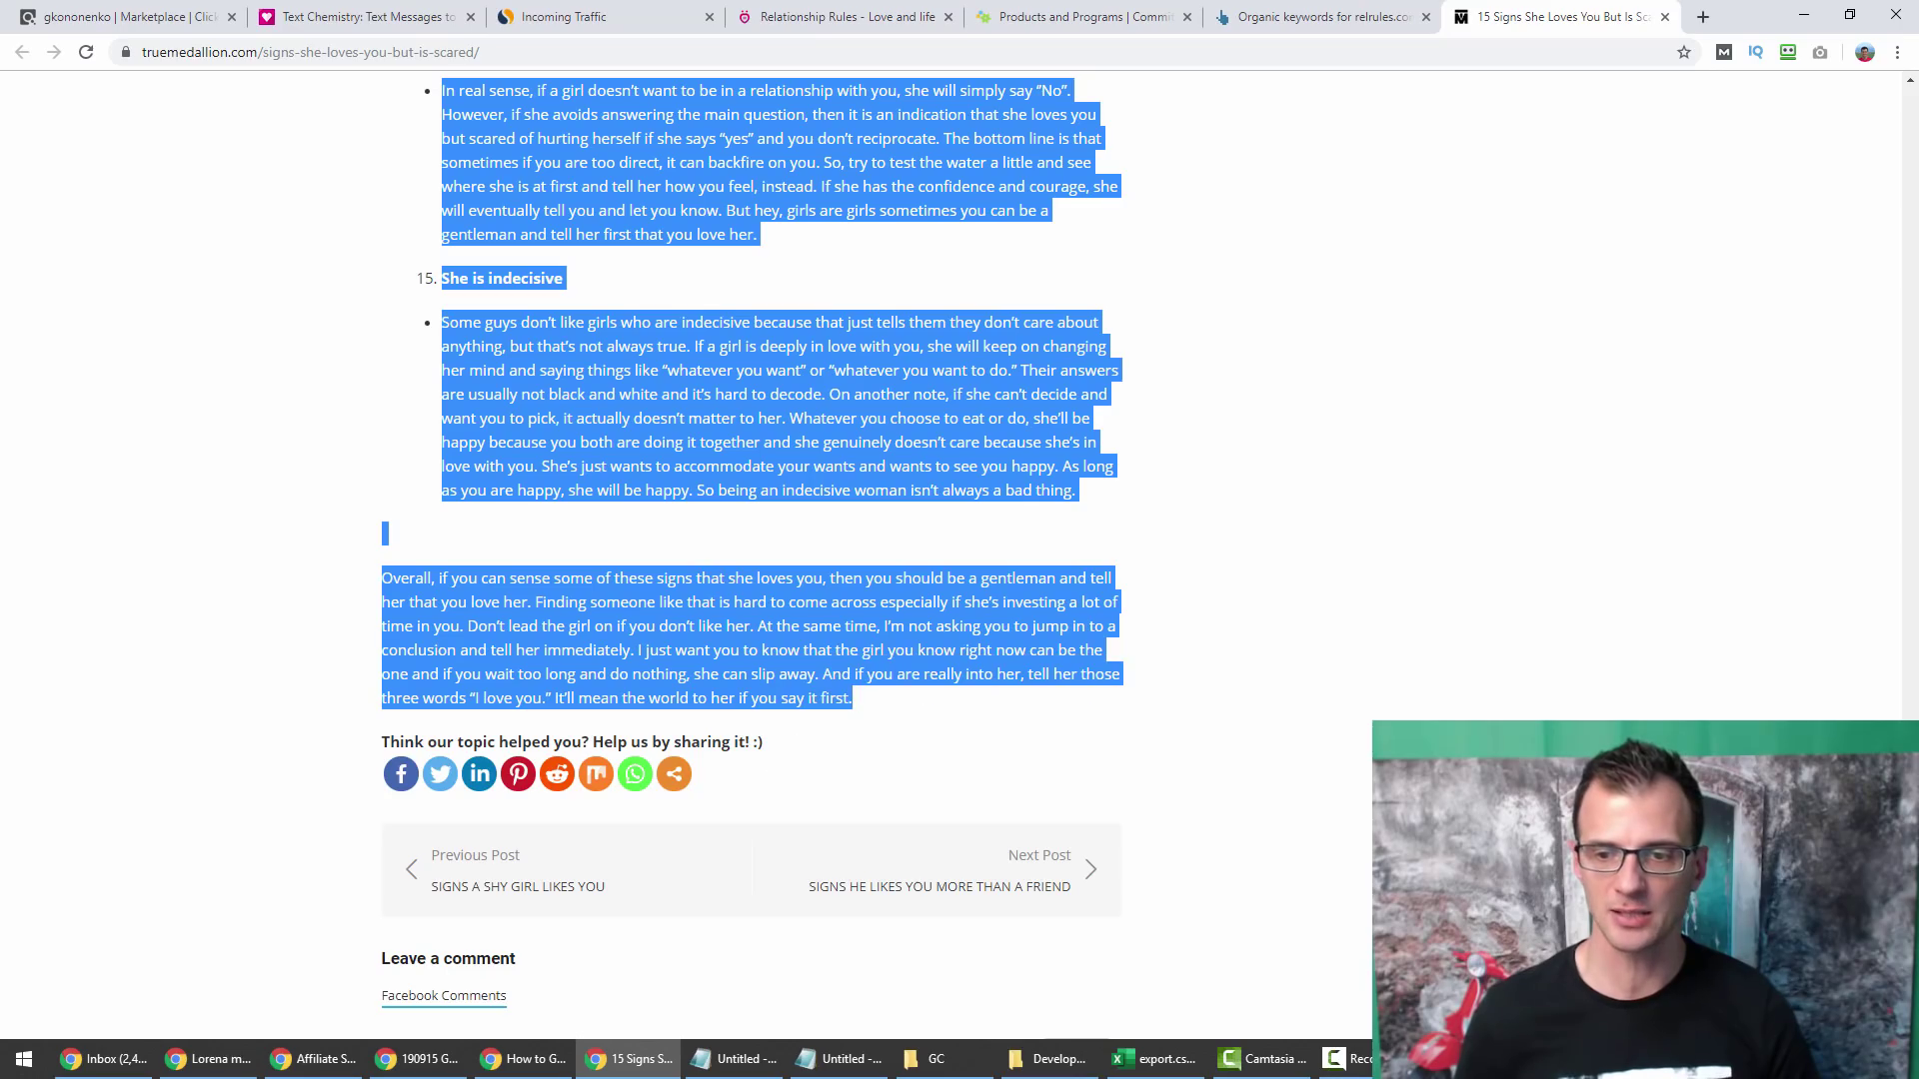
{"action": "key", "text": "alt+Tab"}
Paste the truemedallion article into Word and confirm its 1,772-word count.
{"action": "key", "text": "ctrl+v"}
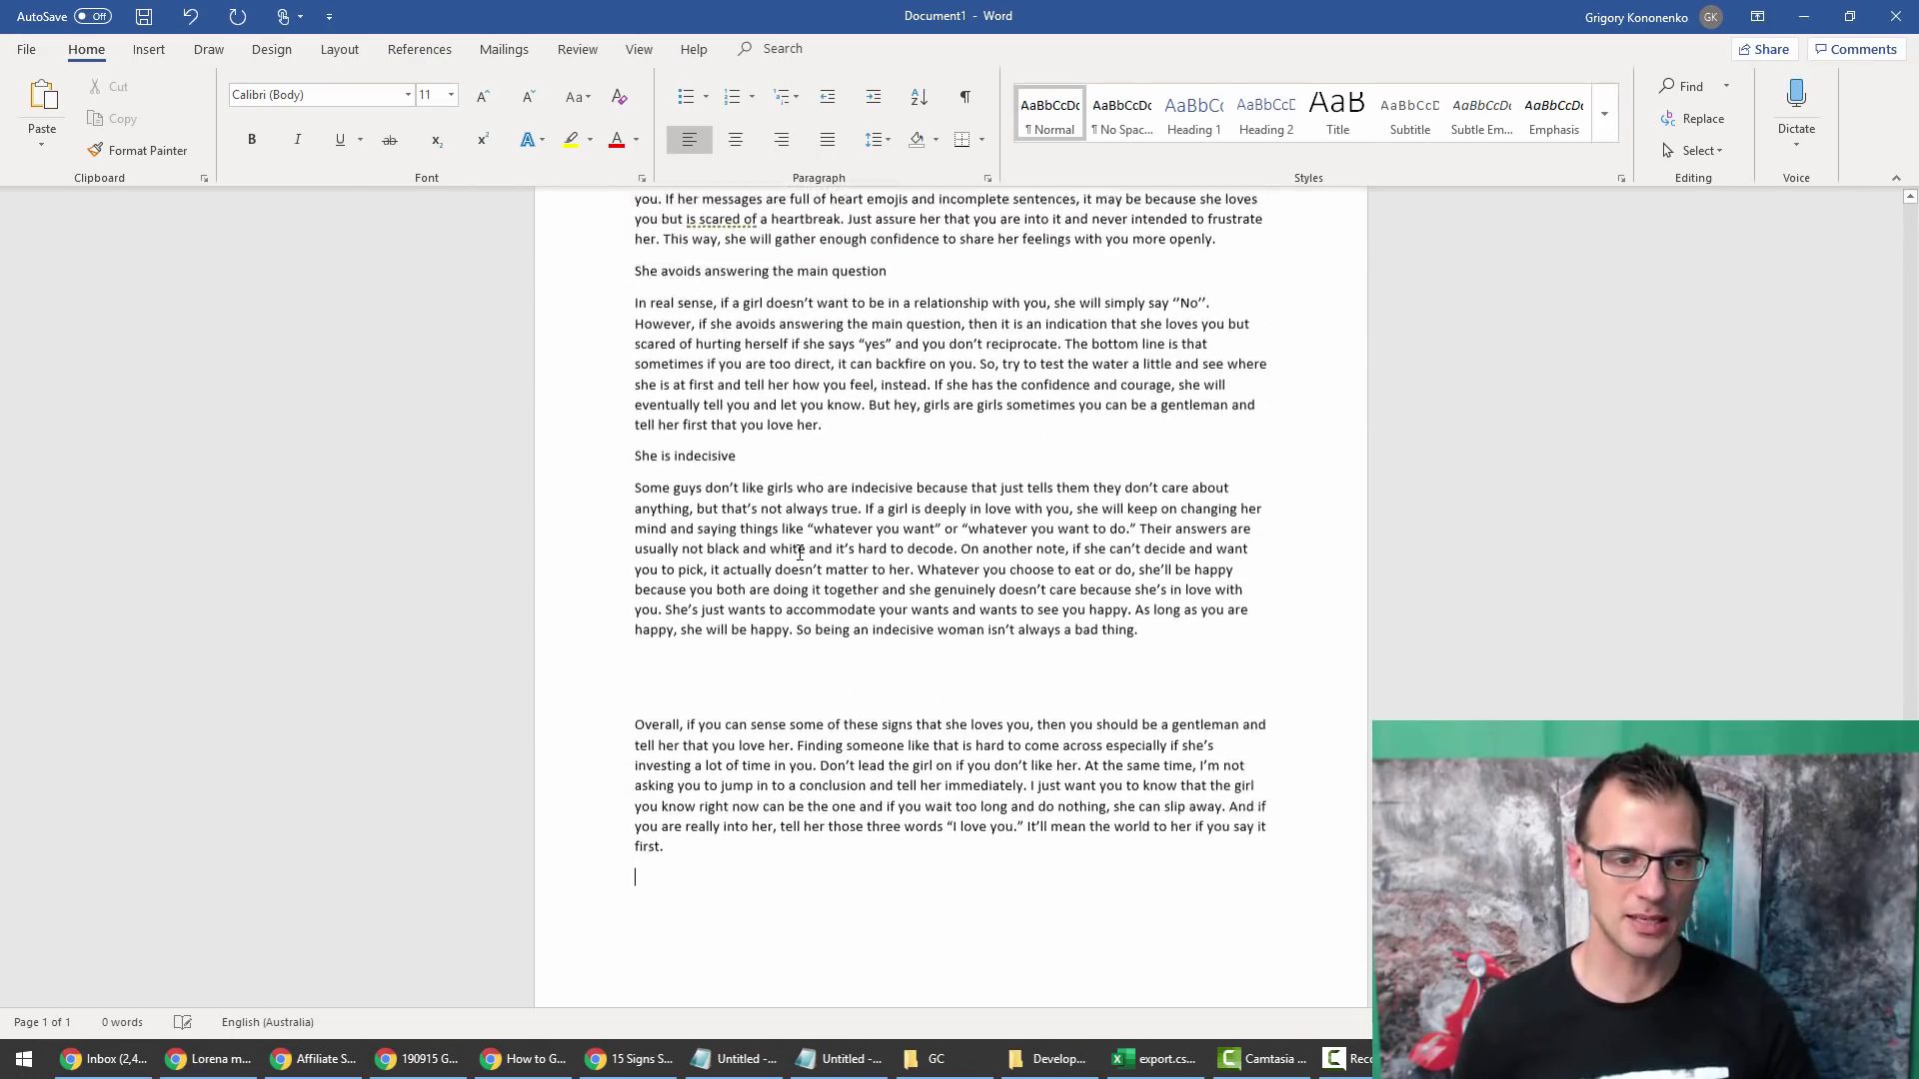
{"action": "left_click", "coordinate": [122, 1022]}
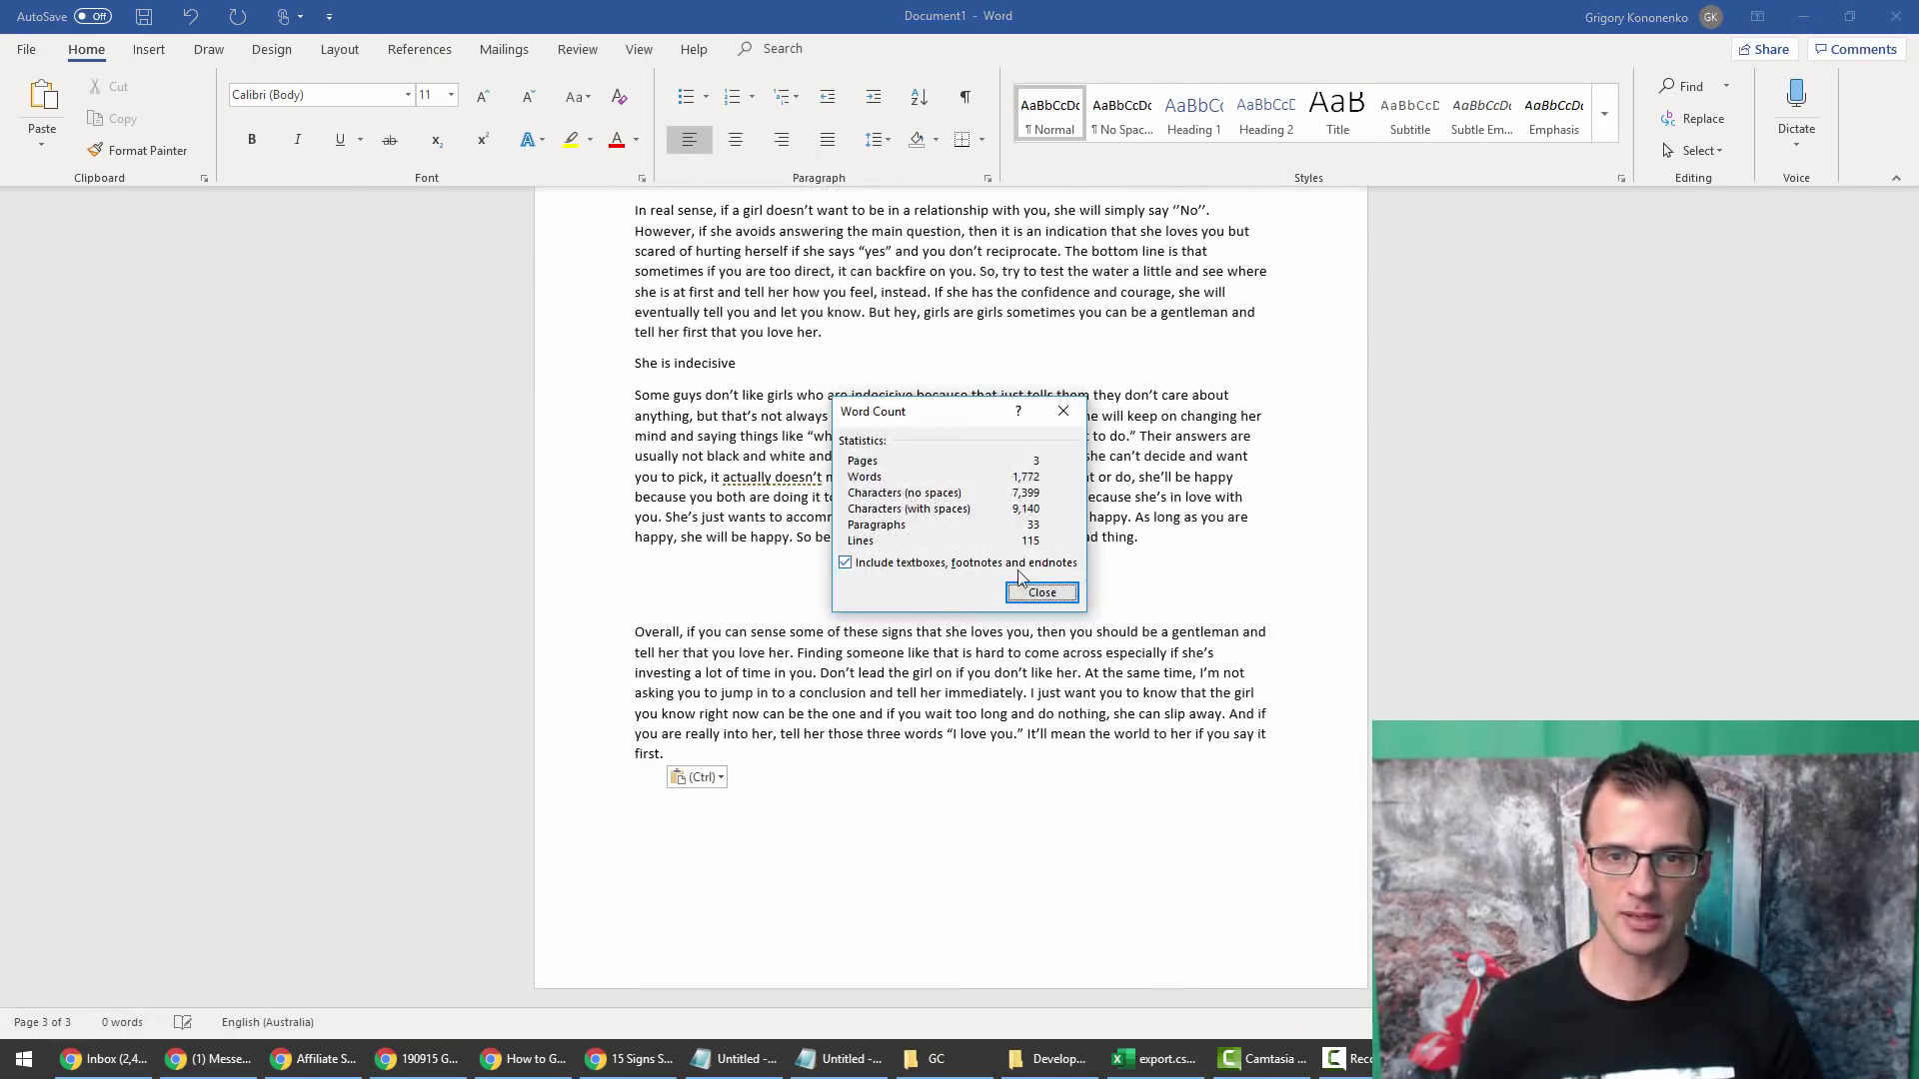
{"action": "left_click", "coordinate": [1071, 595]}
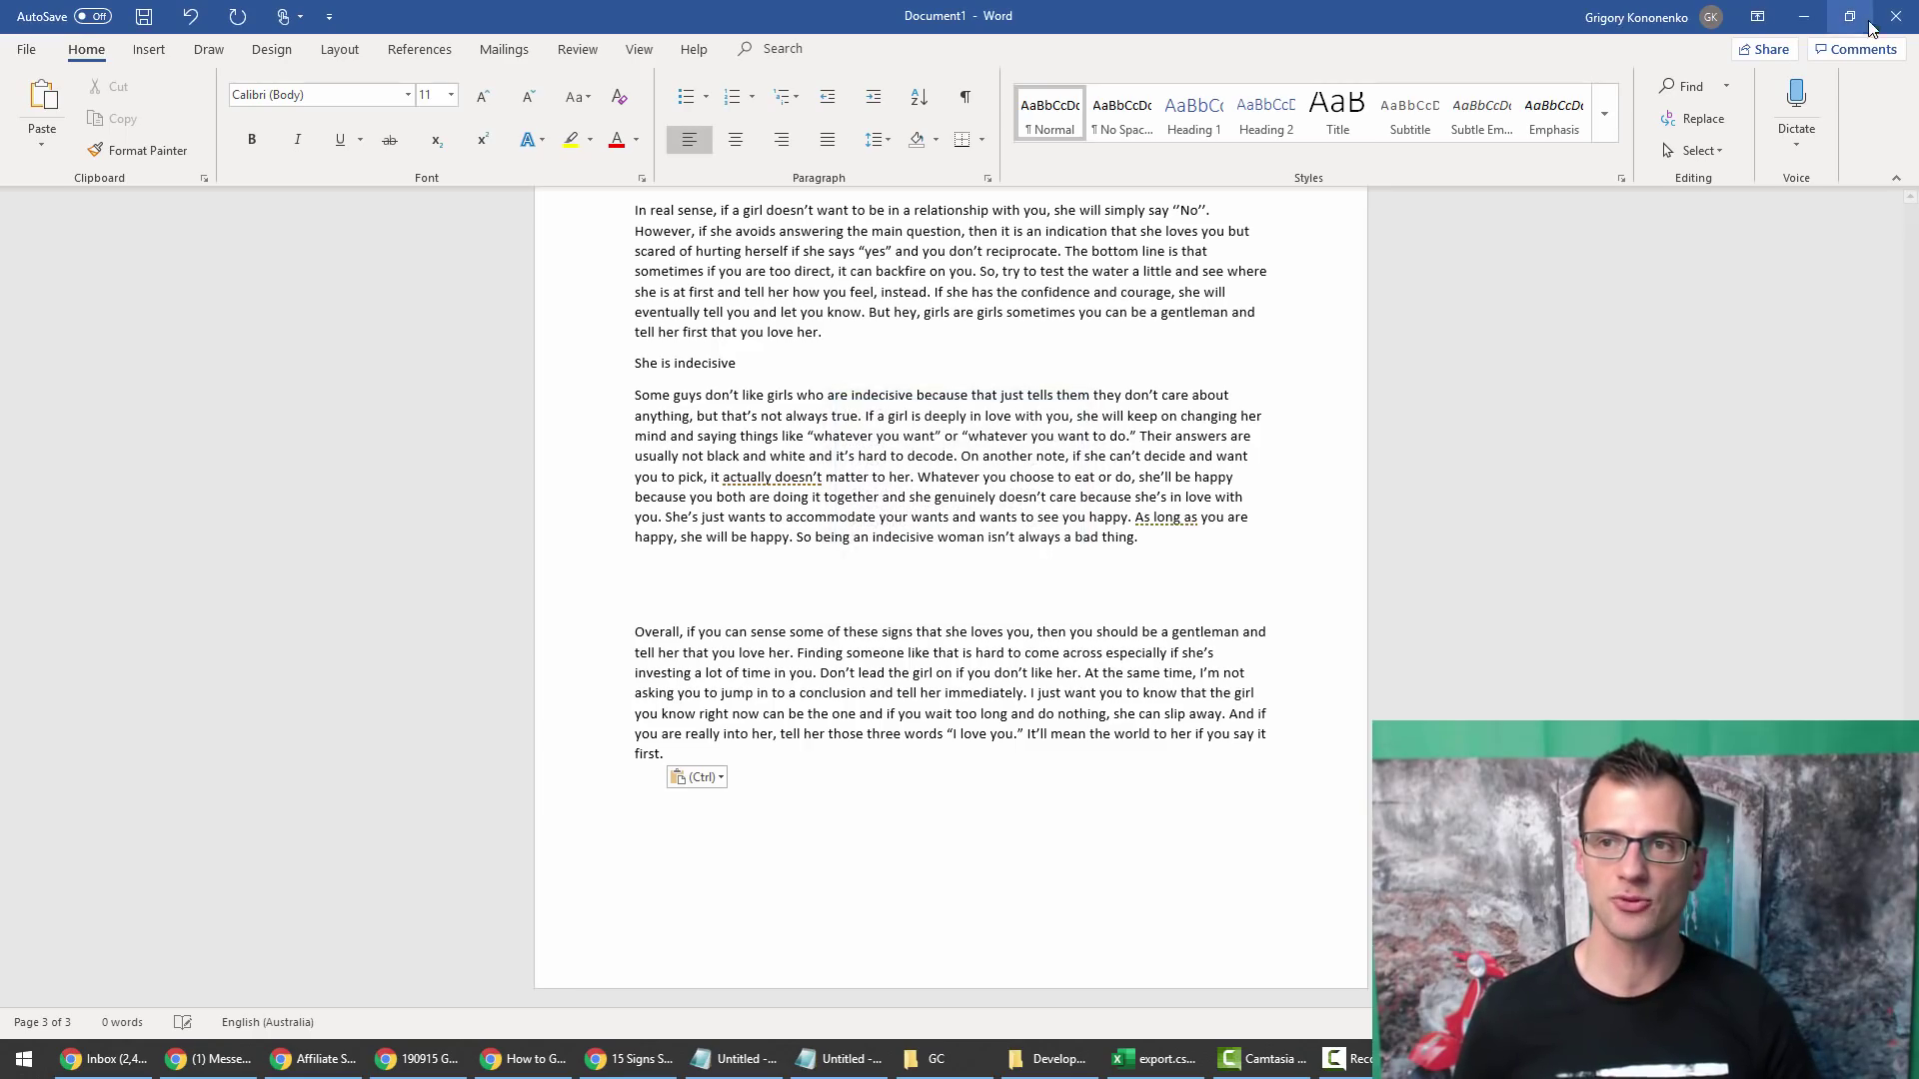
{"action": "left_click", "coordinate": [1804, 17]}
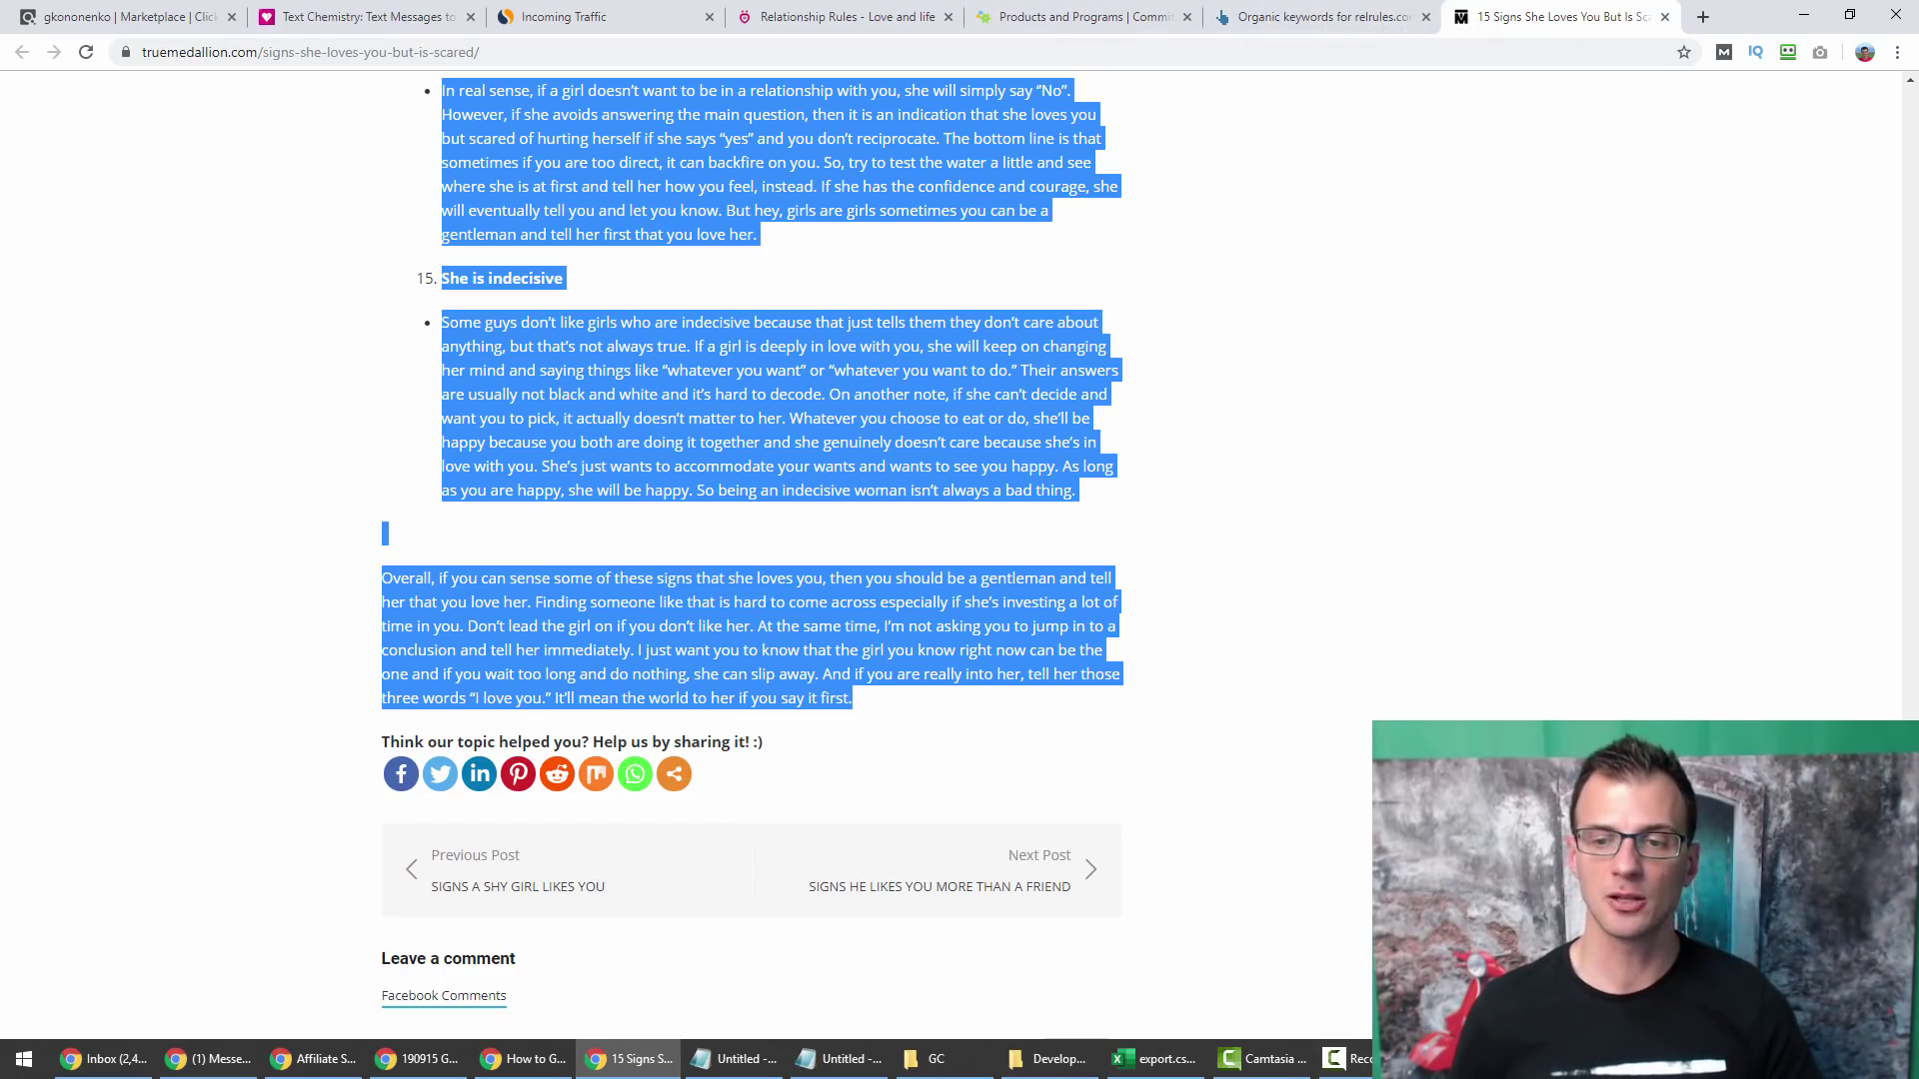
{"action": "key", "text": "alt+Tab"}
{"action": "key", "text": "ctrl+v"}
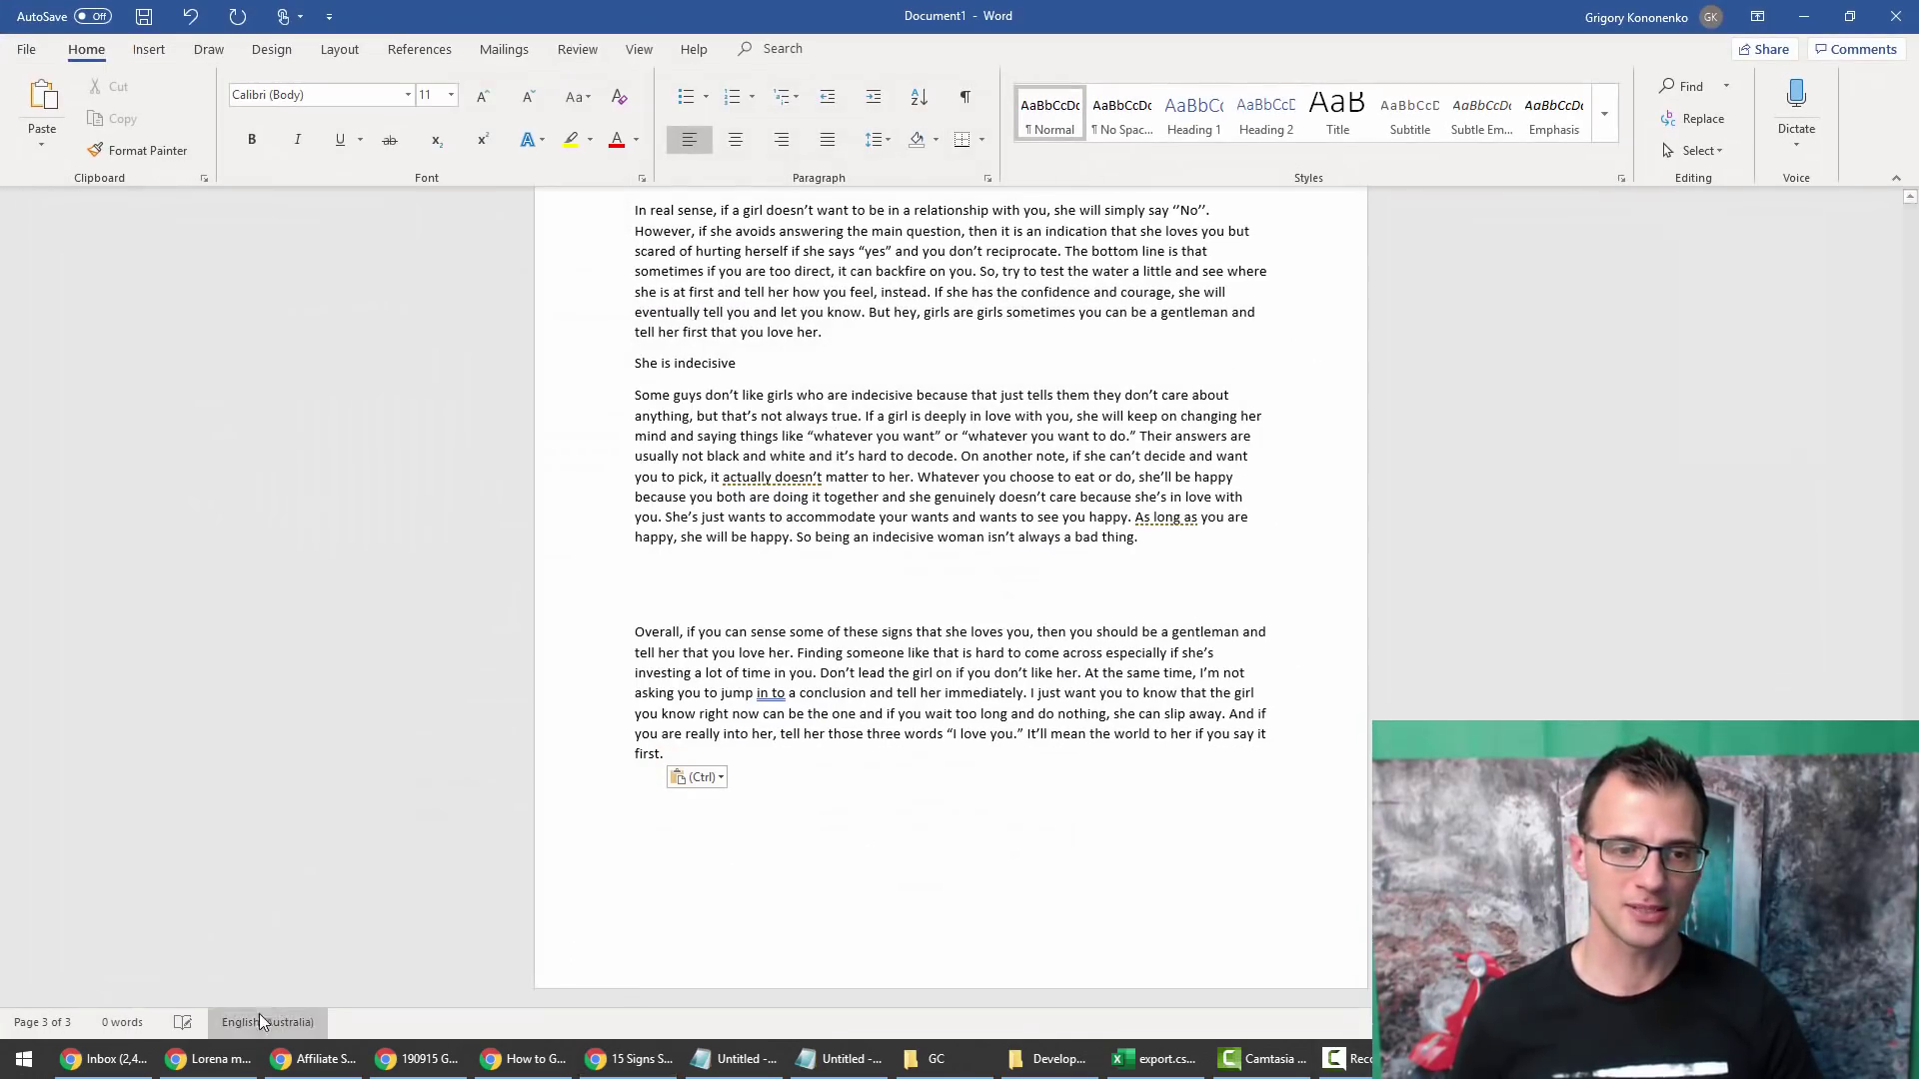
{"action": "left_click", "coordinate": [122, 1021]}
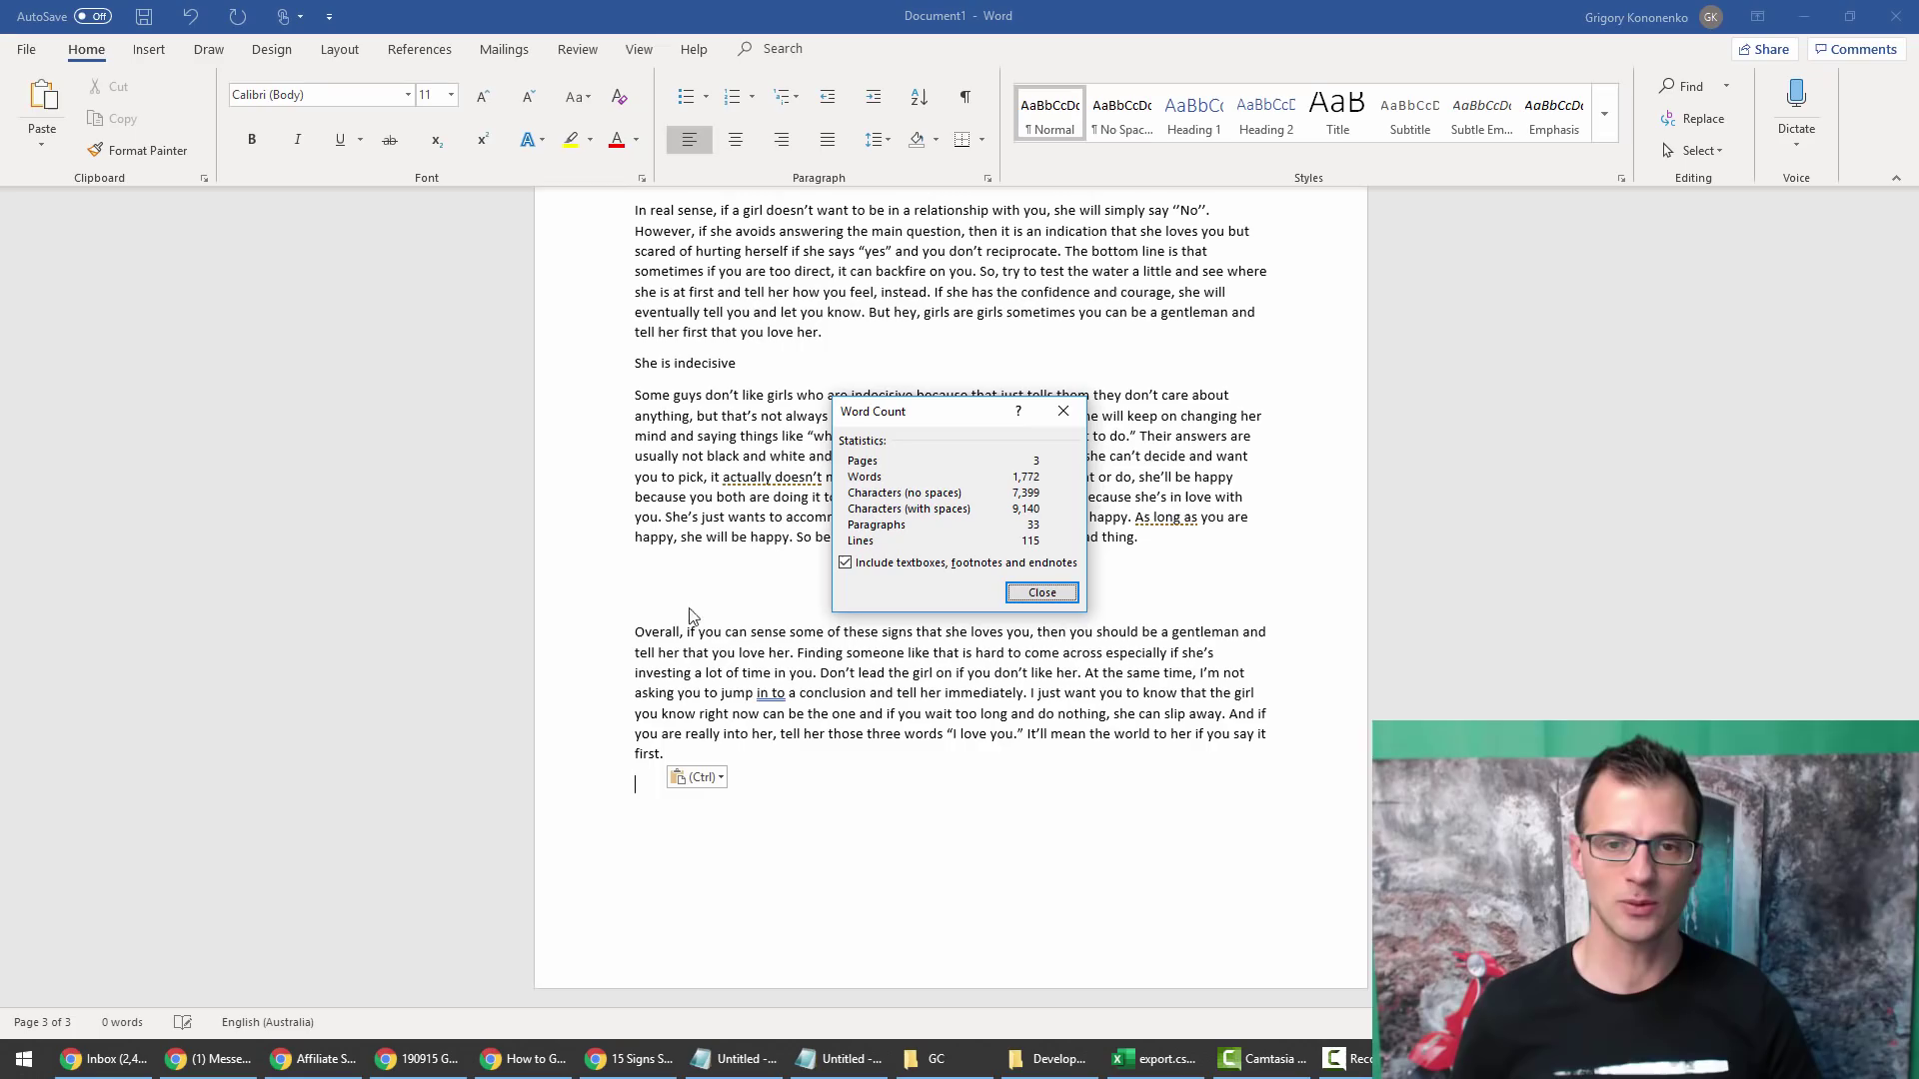
{"action": "left_click", "coordinate": [1041, 593]}
{"action": "key", "text": "alt+Tab"}
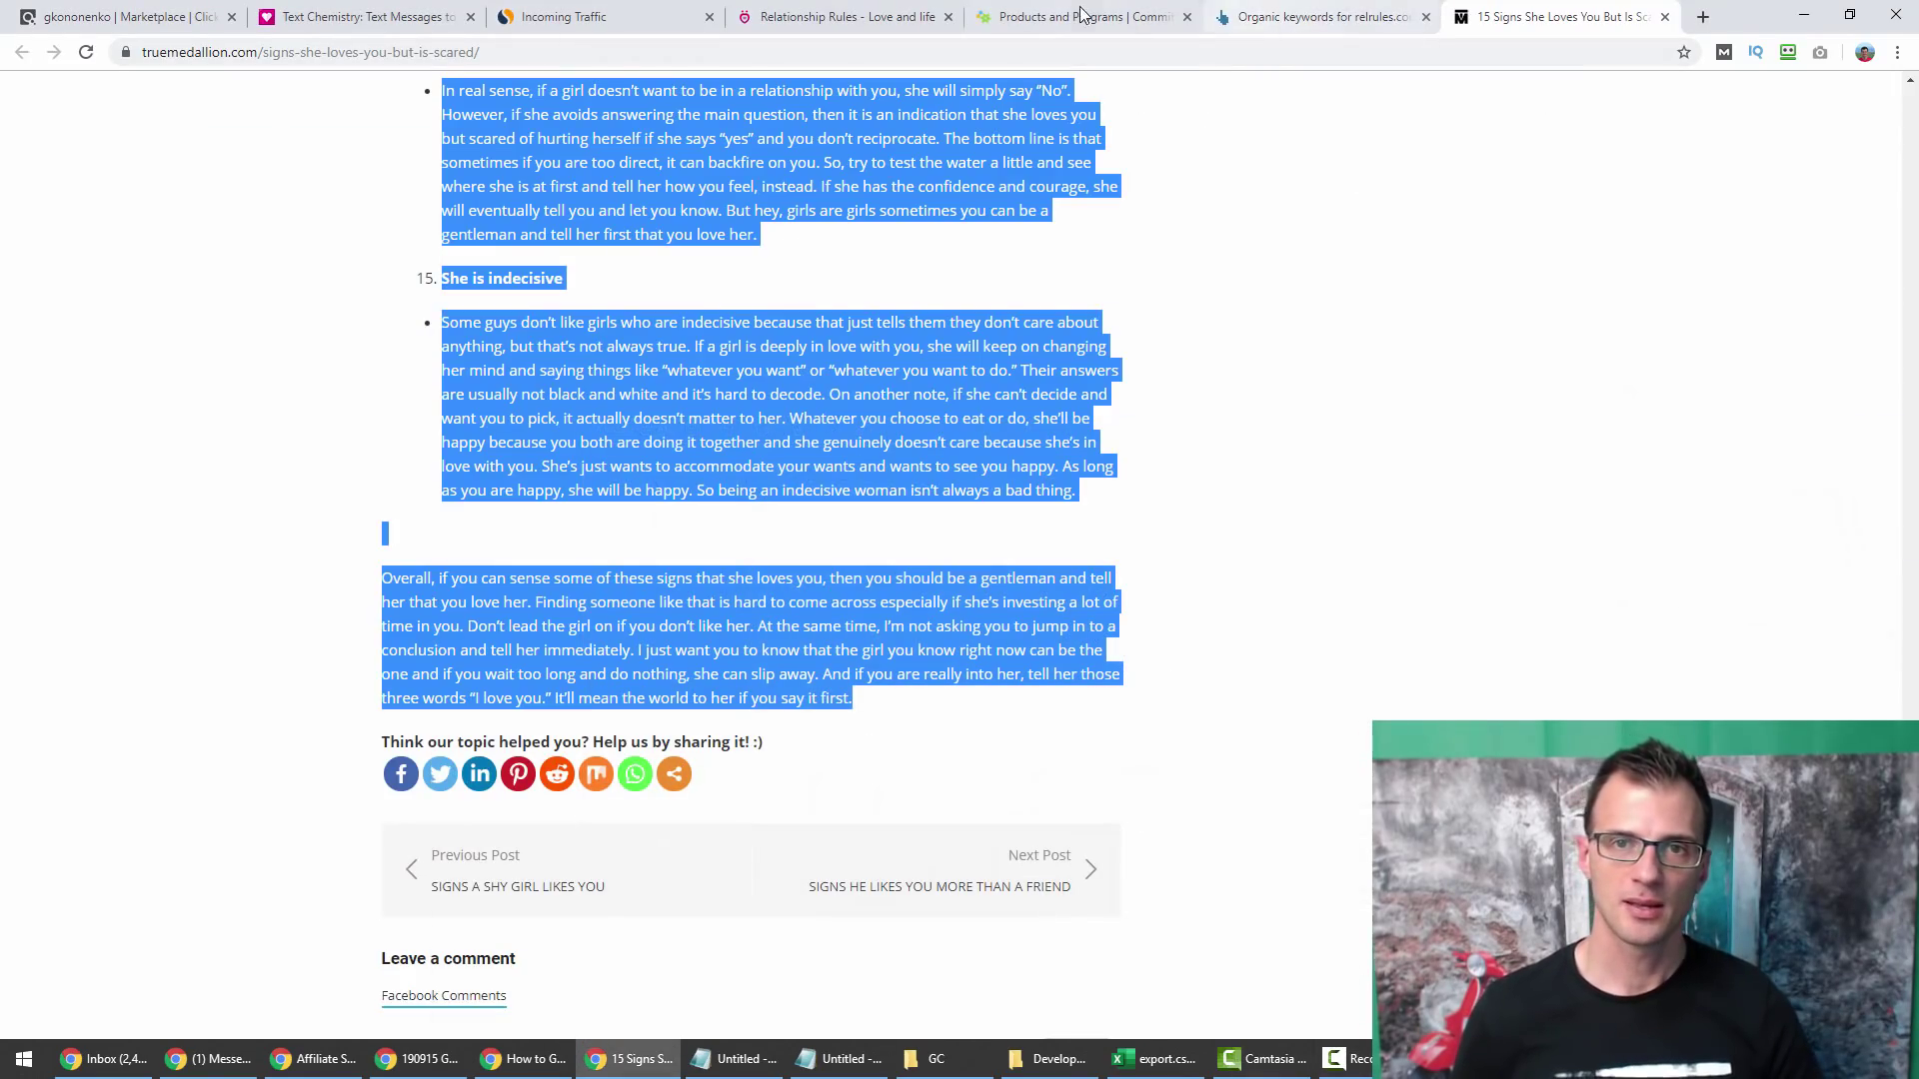
Compare result 5's 72M AR against its DR of 0, then scroll back to the keyword row.
{"action": "left_click", "coordinate": [1299, 18]}
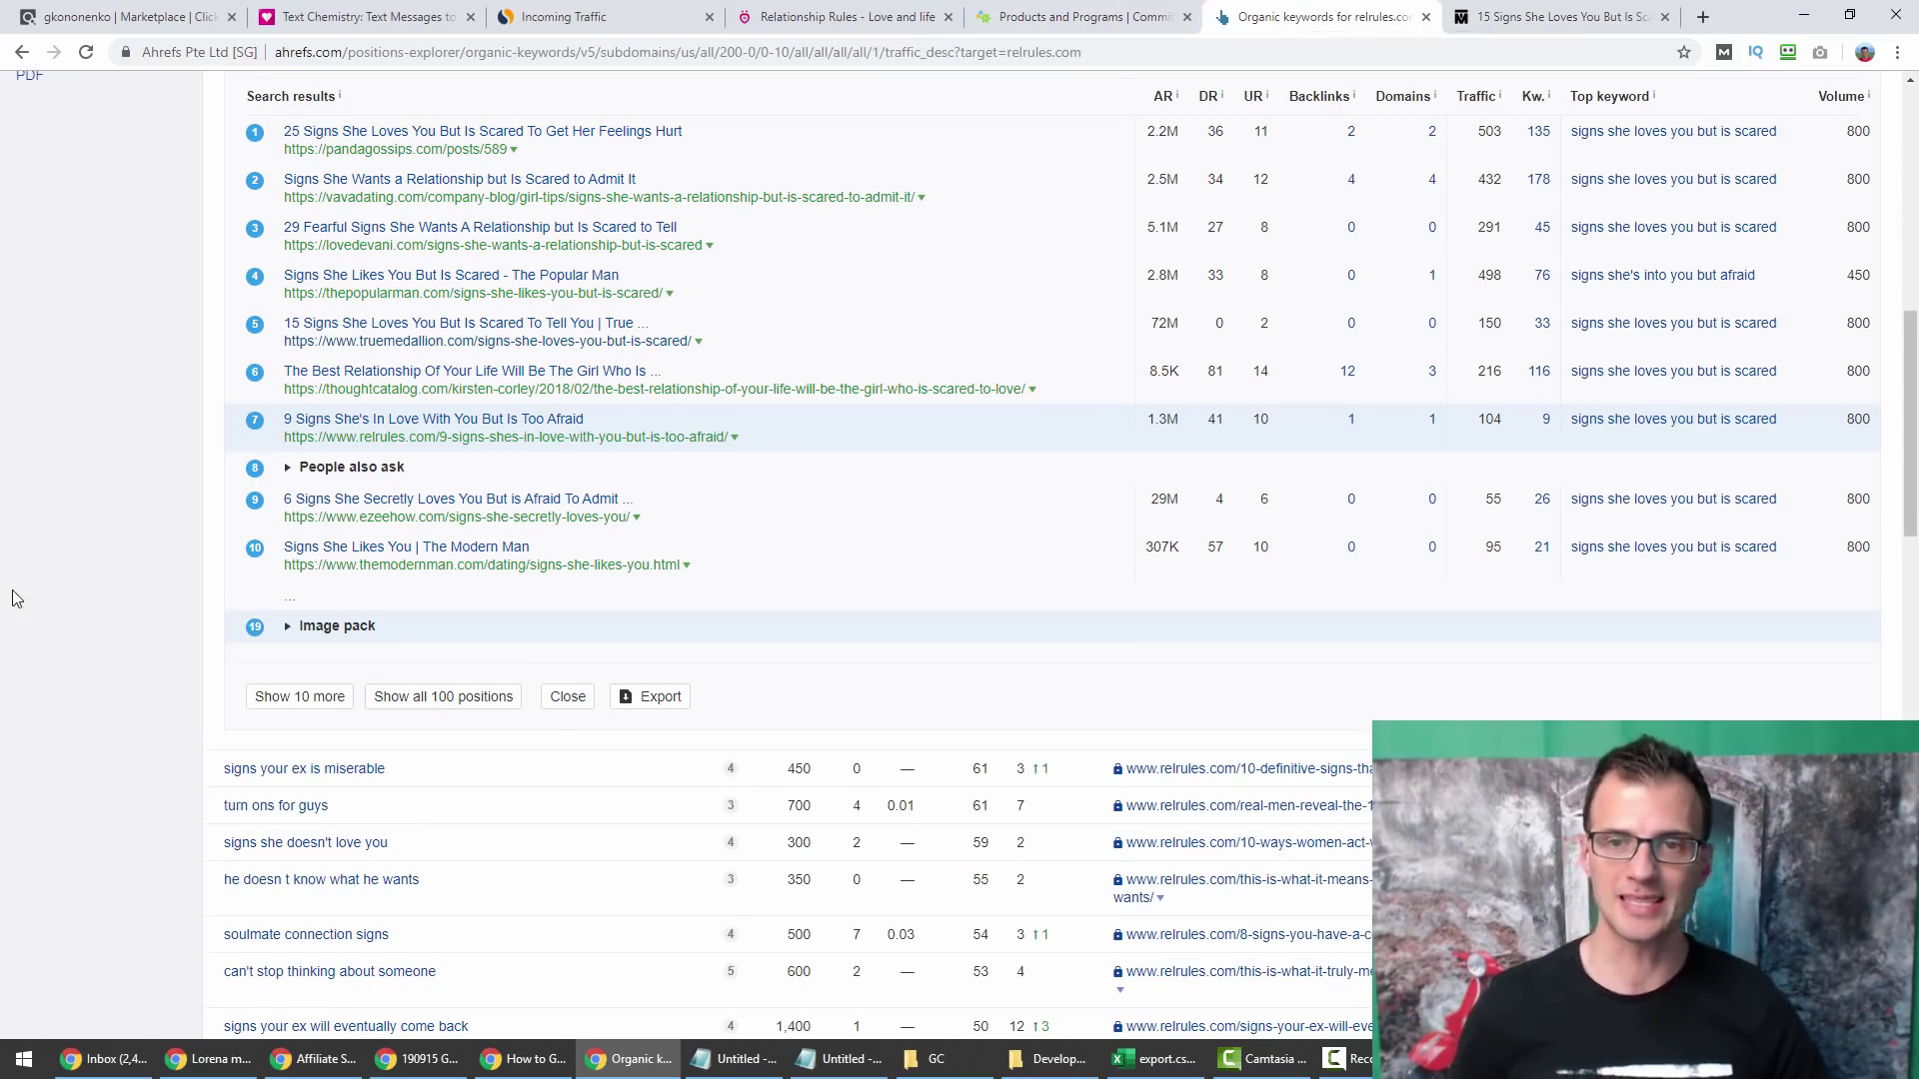
{"action": "left_click_drag", "start_coordinate": [1184, 335], "coordinate": [1157, 323]}
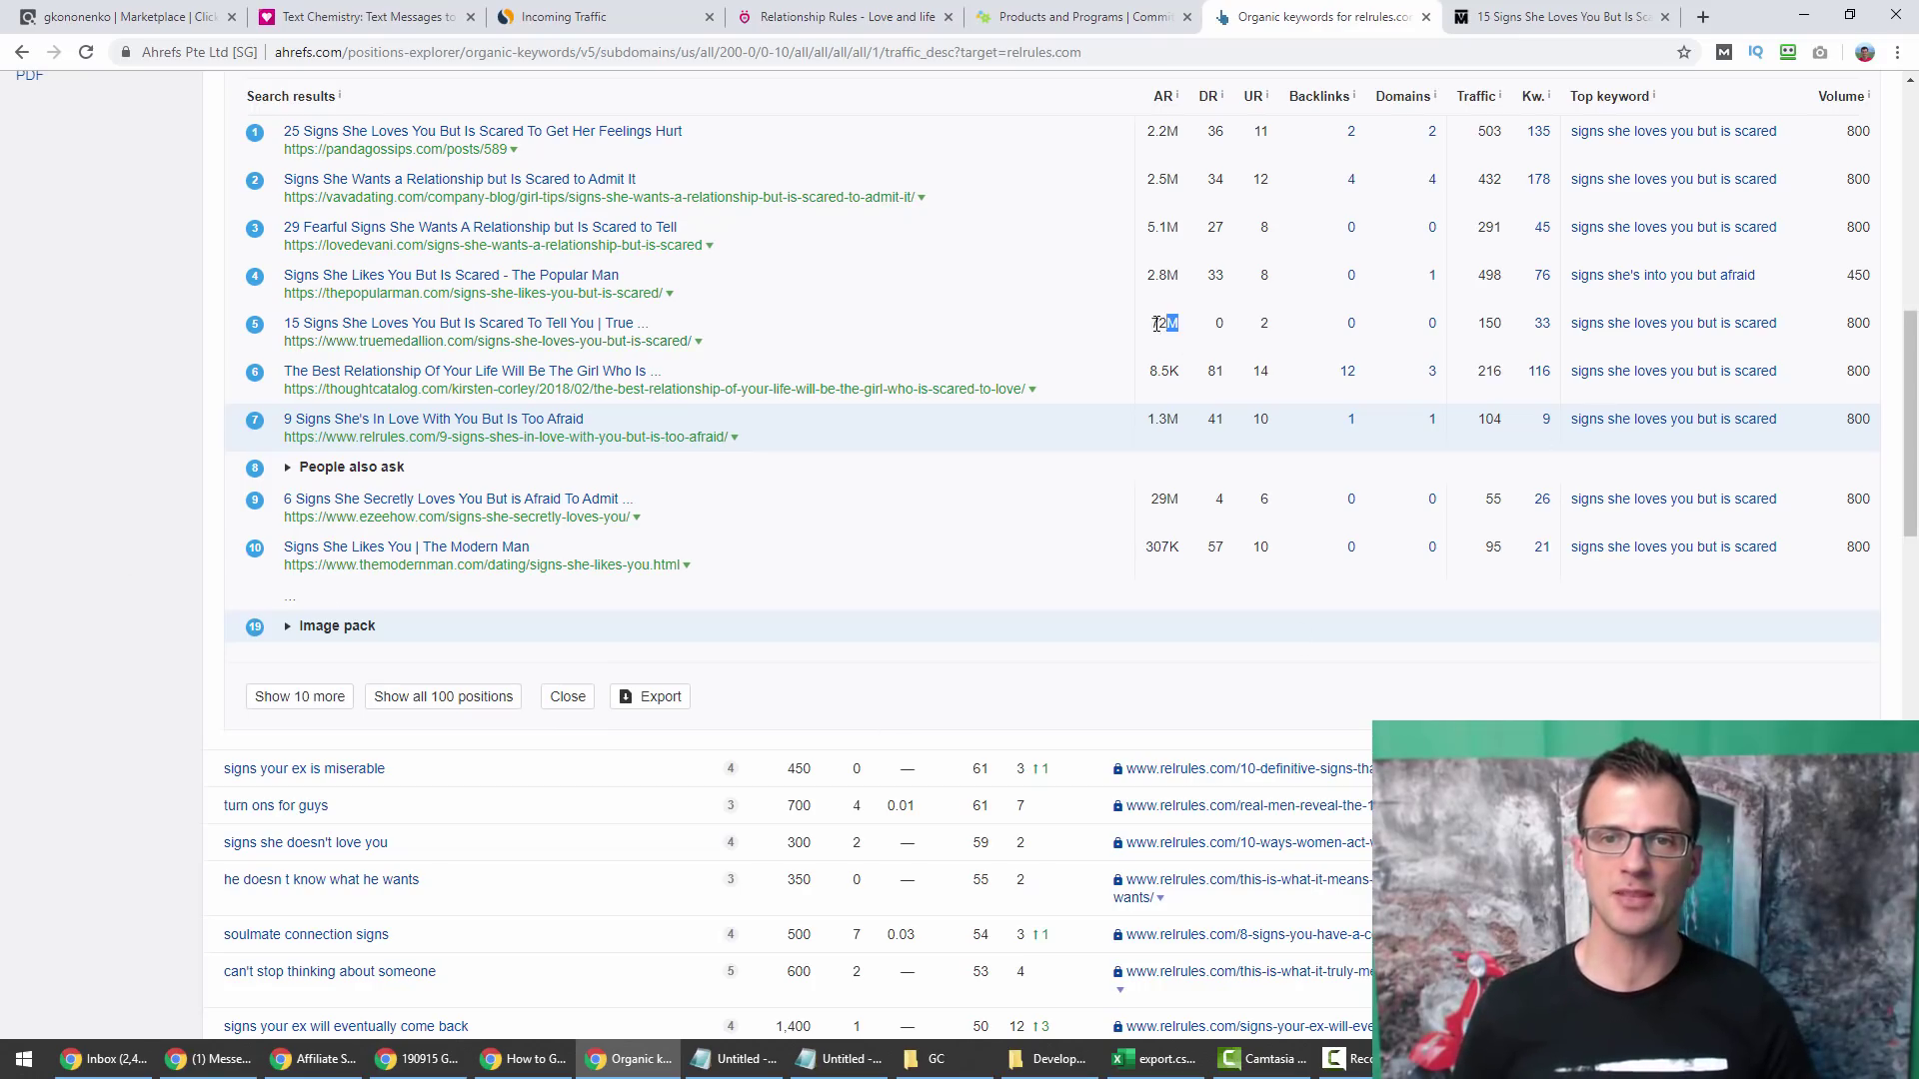
{"action": "double_click", "coordinate": [1218, 324]}
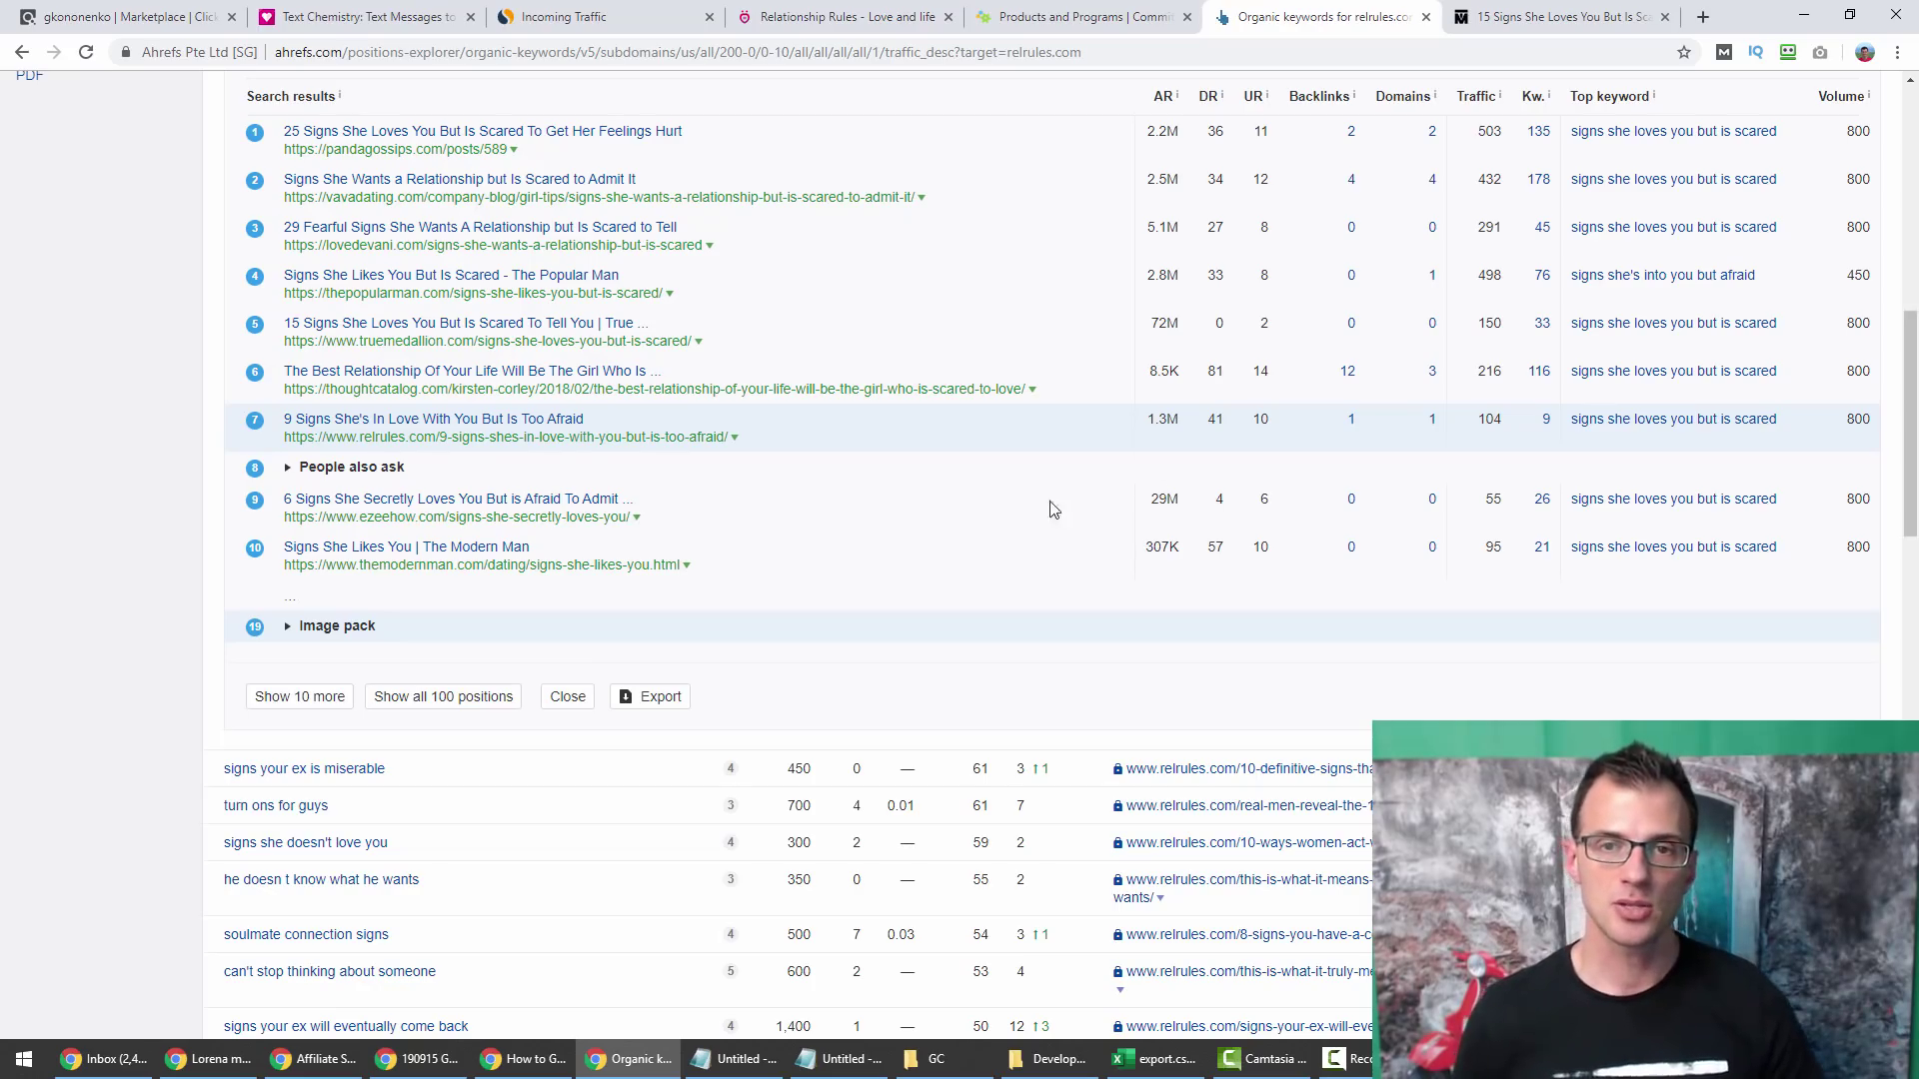
{"action": "scroll", "coordinate": [626, 570], "scroll_direction": "up", "scroll_amount": 1}
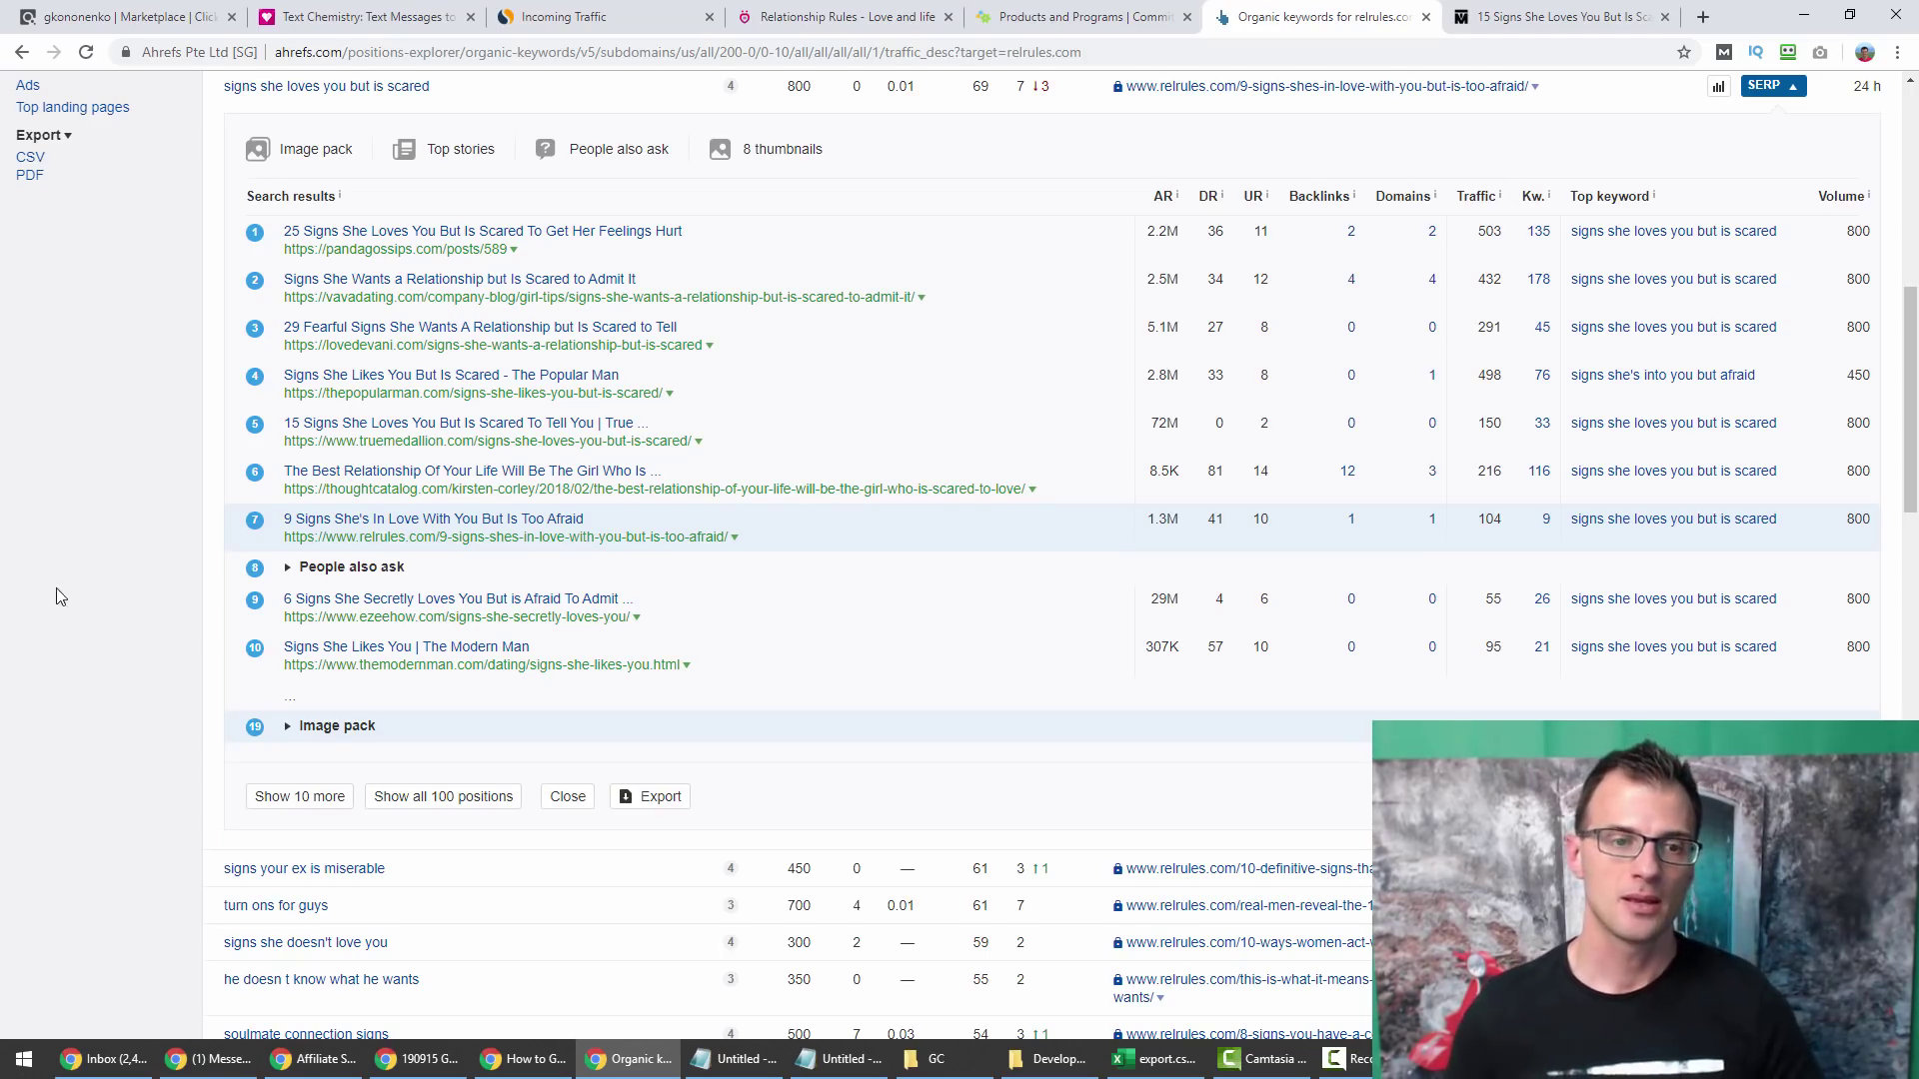
{"action": "scroll", "coordinate": [58, 585], "scroll_direction": "up", "scroll_amount": 2}
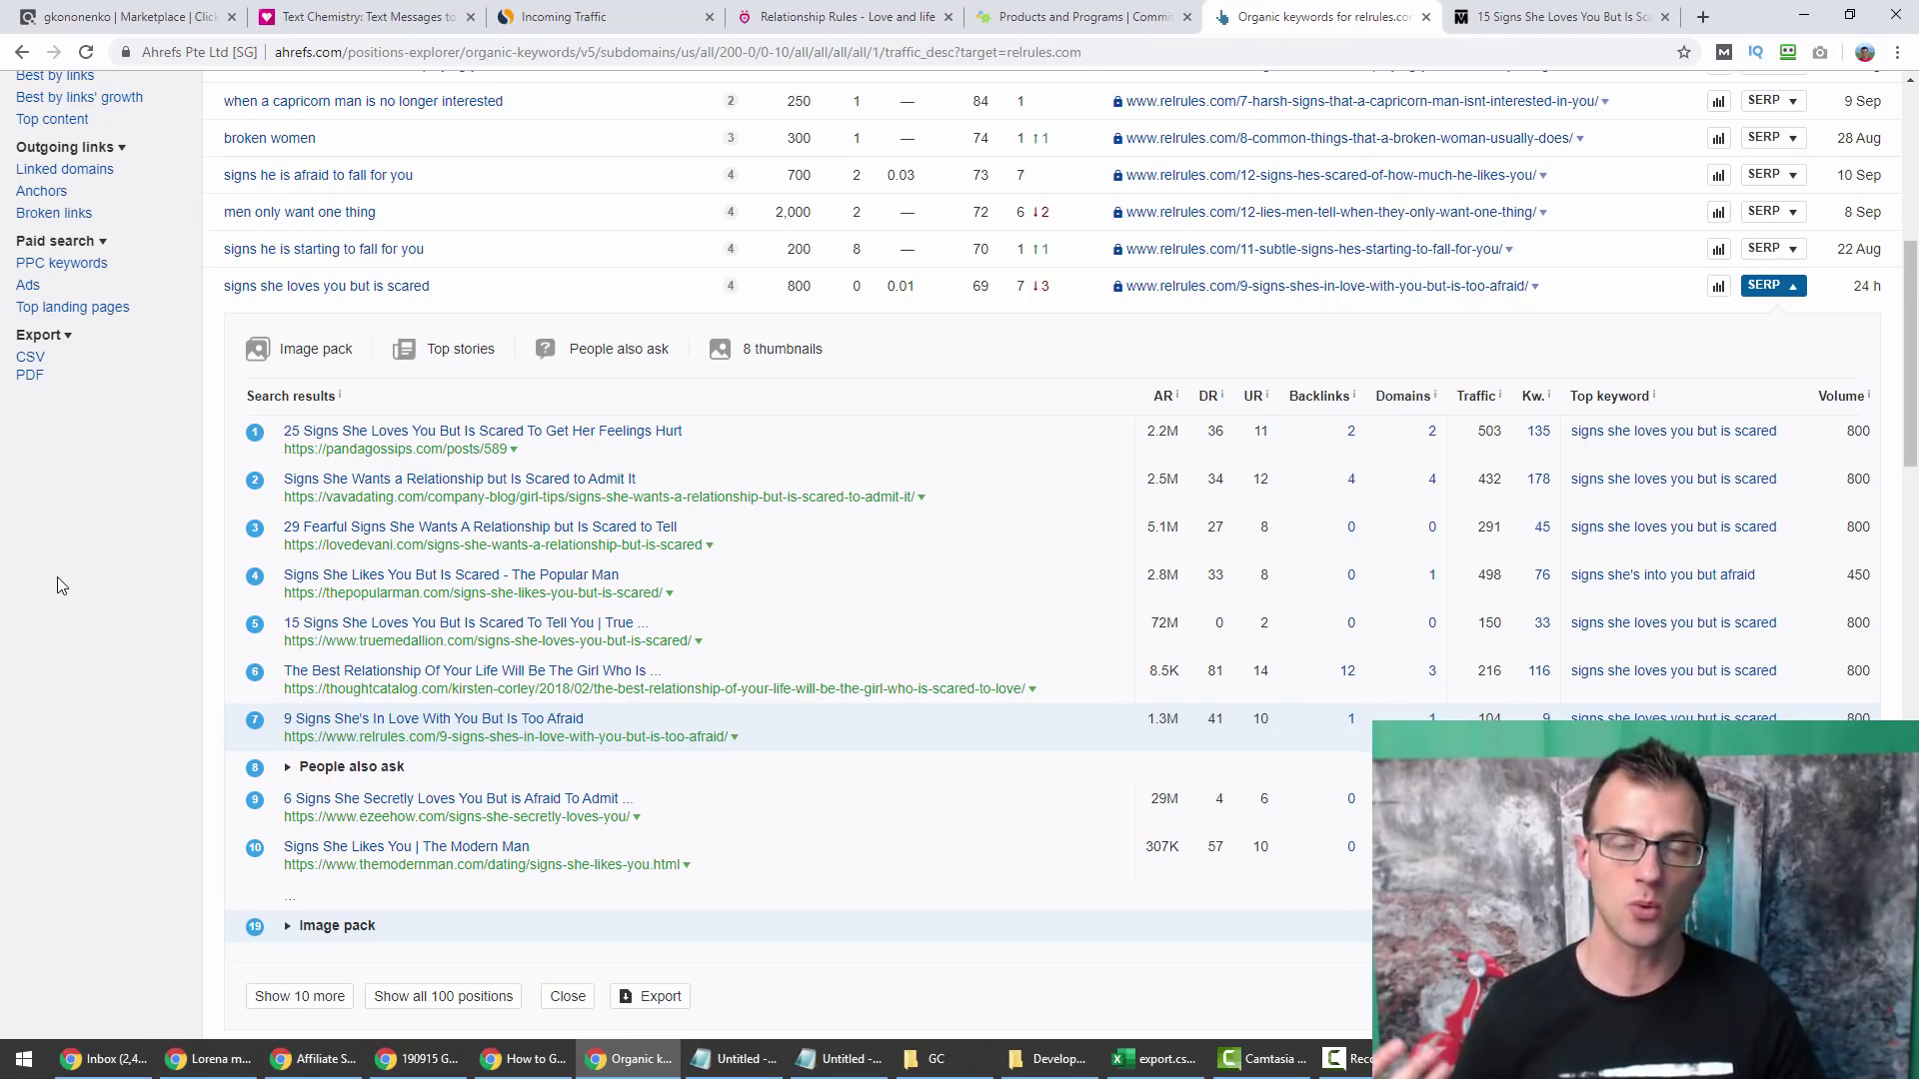
{"action": "scroll", "coordinate": [699, 485], "scroll_direction": "down", "scroll_amount": 1}
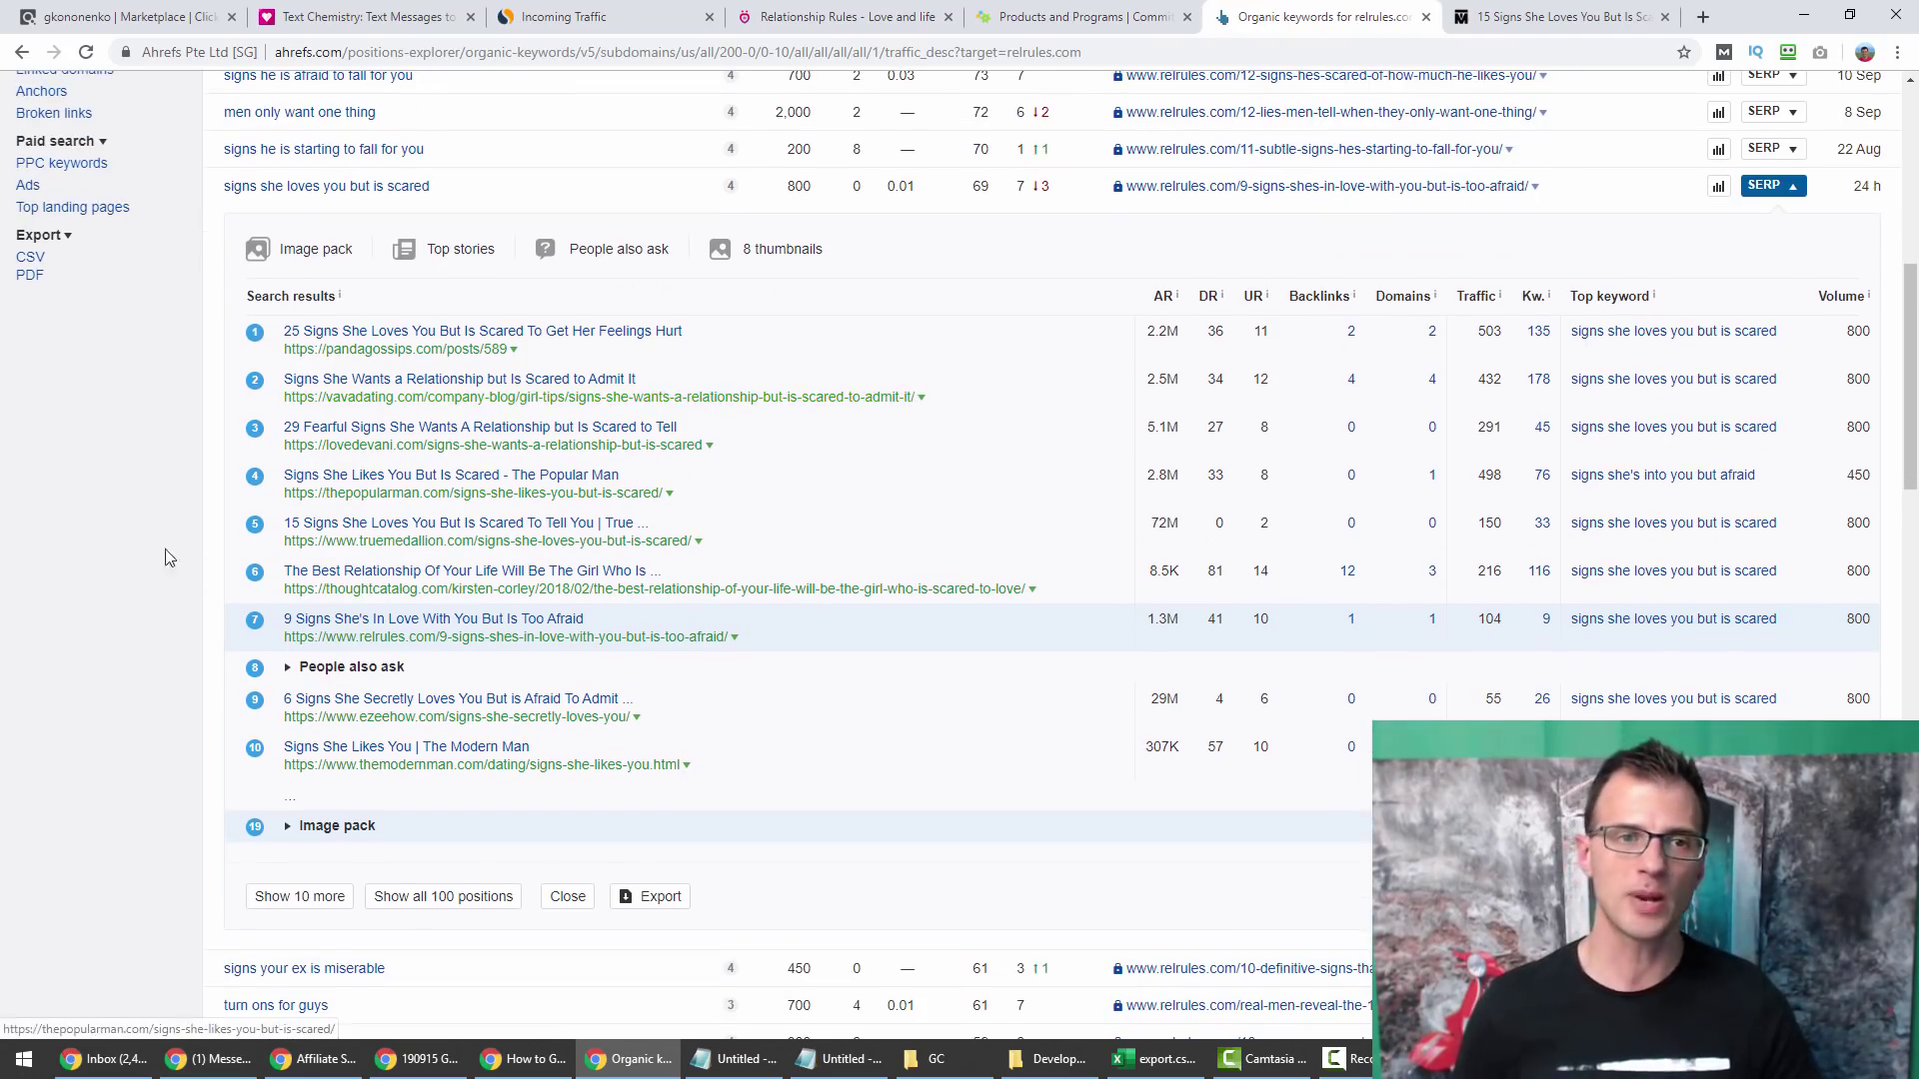